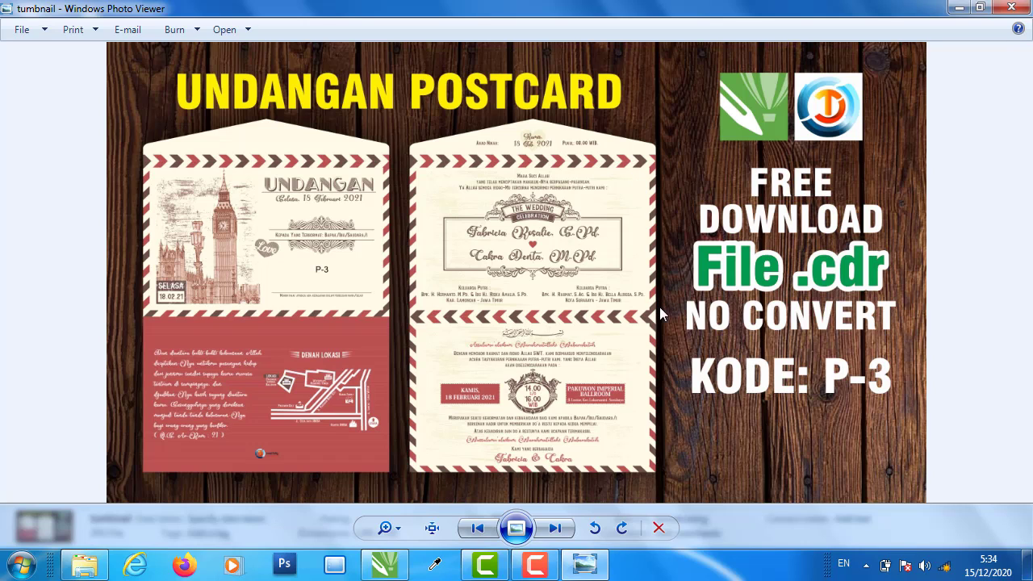
# - Close the thumbnail preview and open image 1 from the P-3 folder
pyautogui.click(1011, 7)
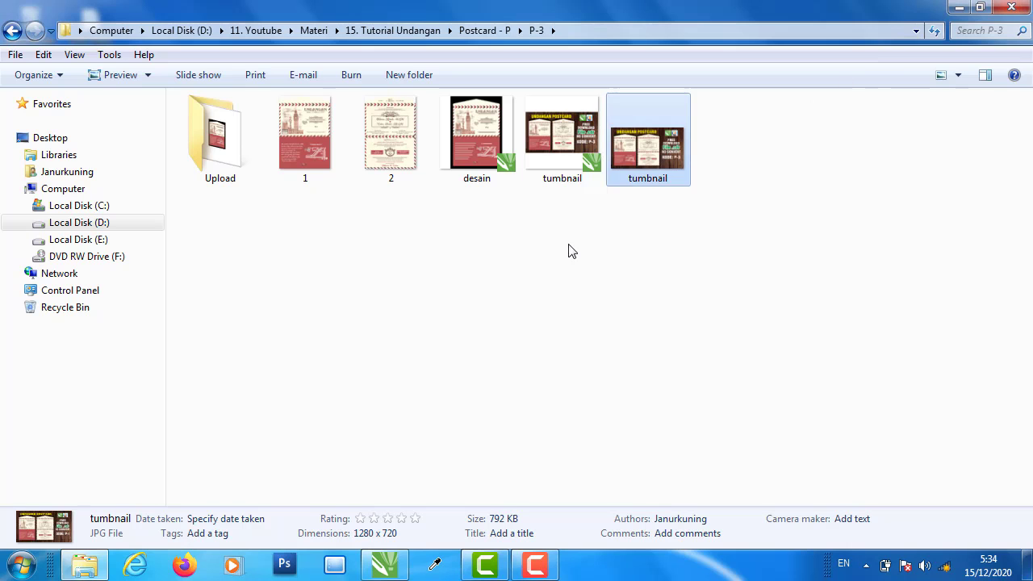
pyautogui.click(308, 140)
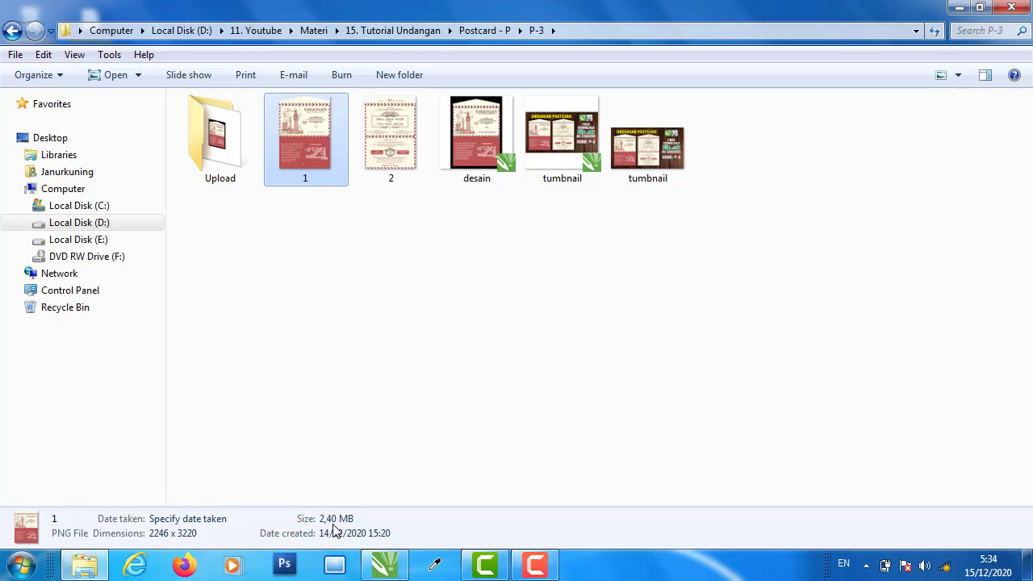
pyautogui.click(363, 265)
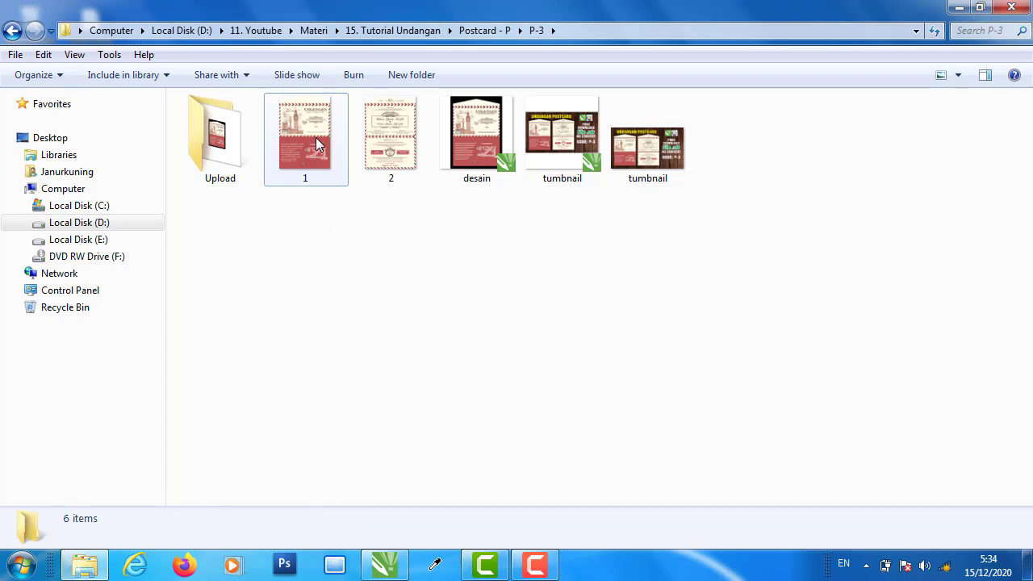
pyautogui.doubleClick(316, 142)
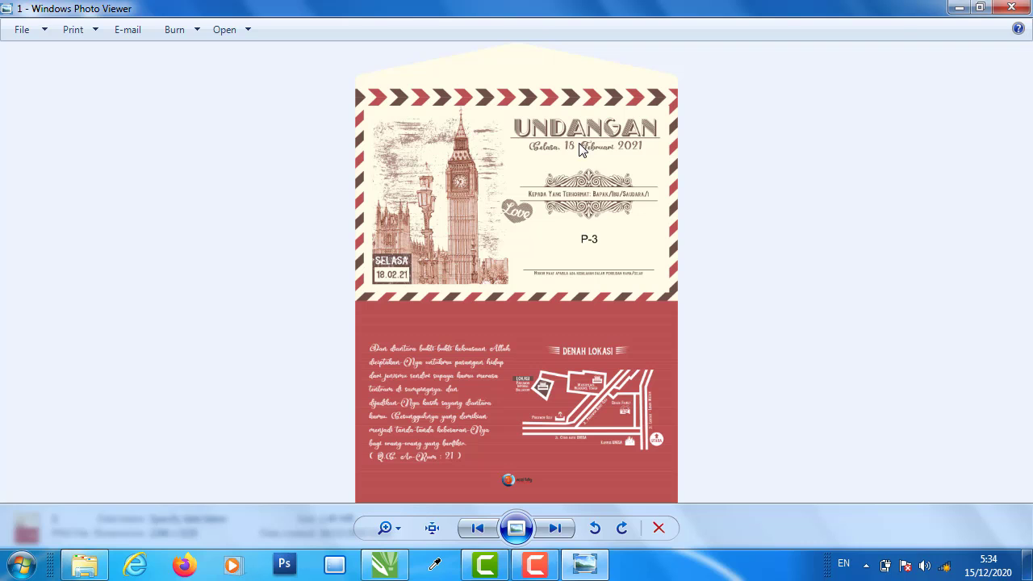
# - Examine the invitation's outer side up close, from the UNDANGAN heading and clock tower to the verse and location map
pyautogui.scroll(3, 579, 151)
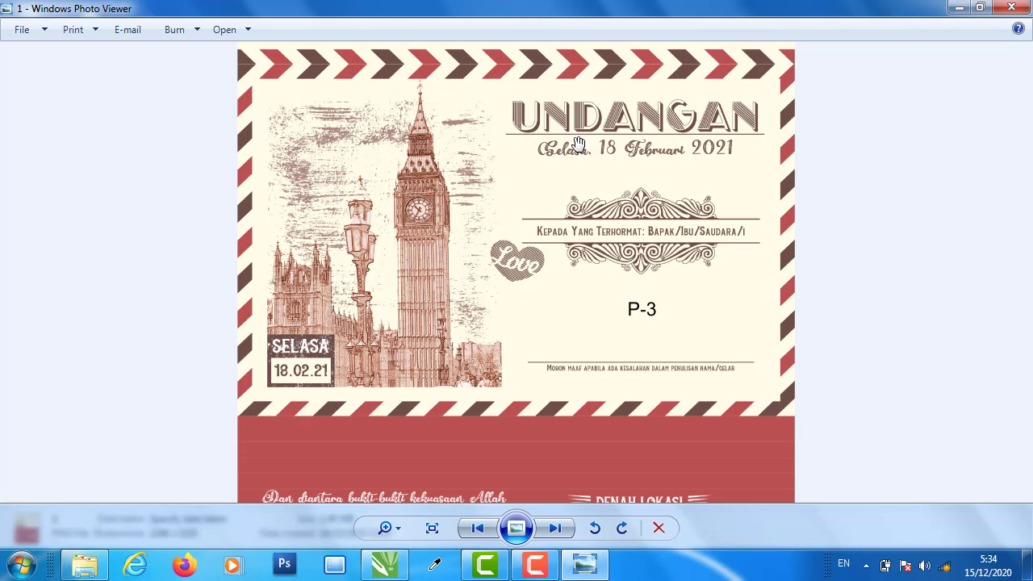
pyautogui.moveTo(569, 122); pyautogui.dragTo(461, 190)
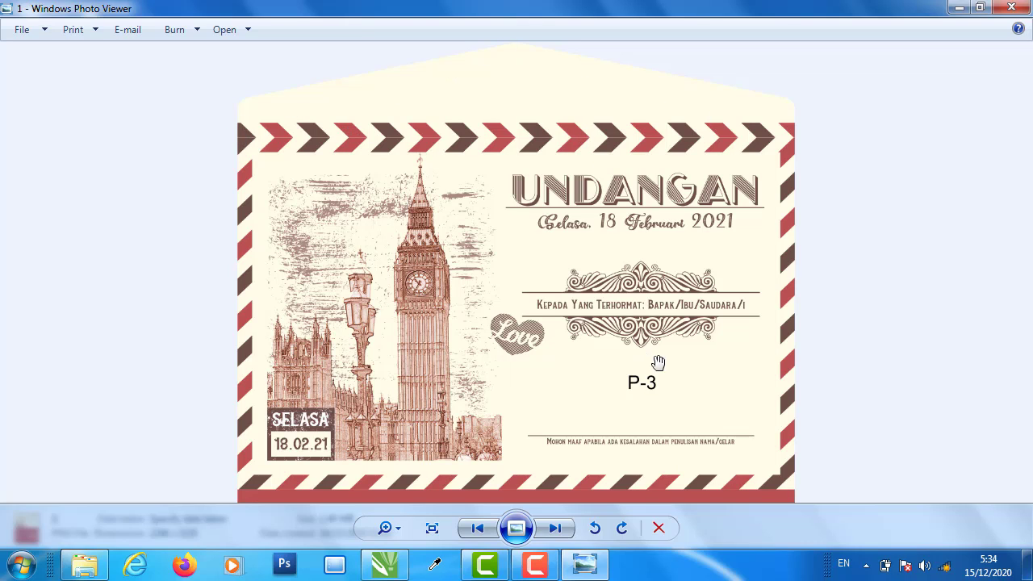
pyautogui.moveTo(660, 385); pyautogui.dragTo(659, 328)
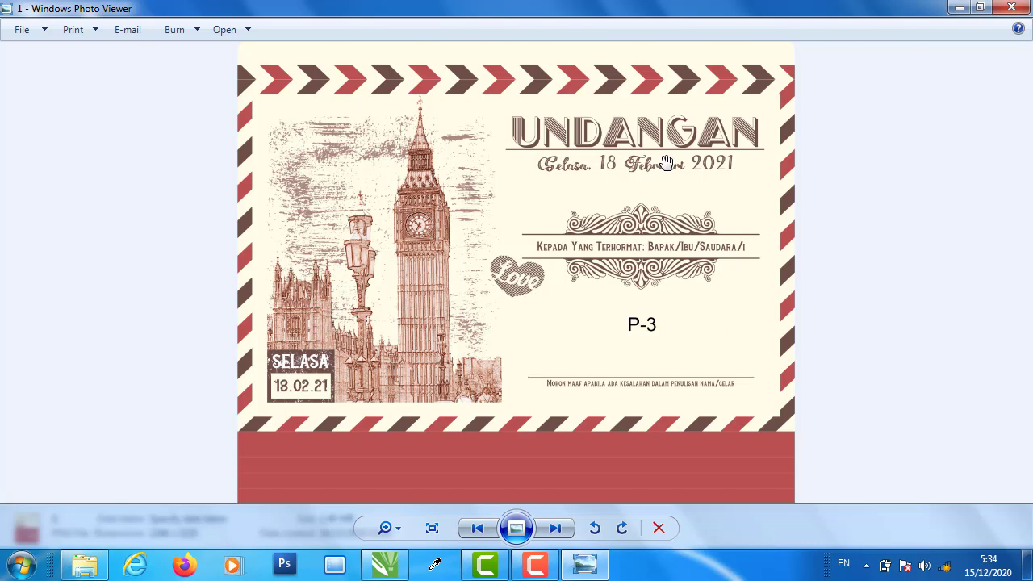
pyautogui.scroll(1, 669, 155)
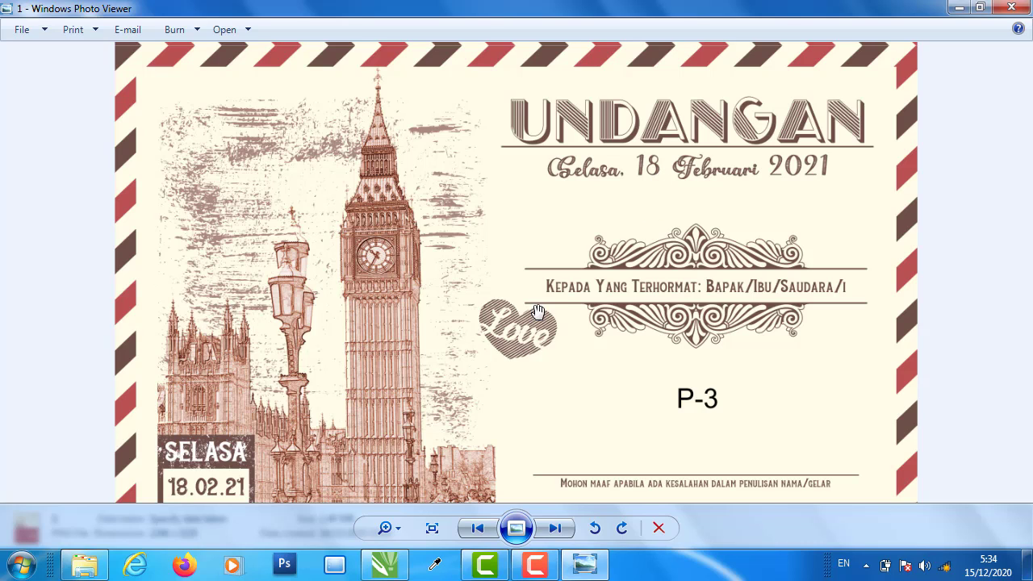
pyautogui.moveTo(607, 401); pyautogui.dragTo(606, 299)
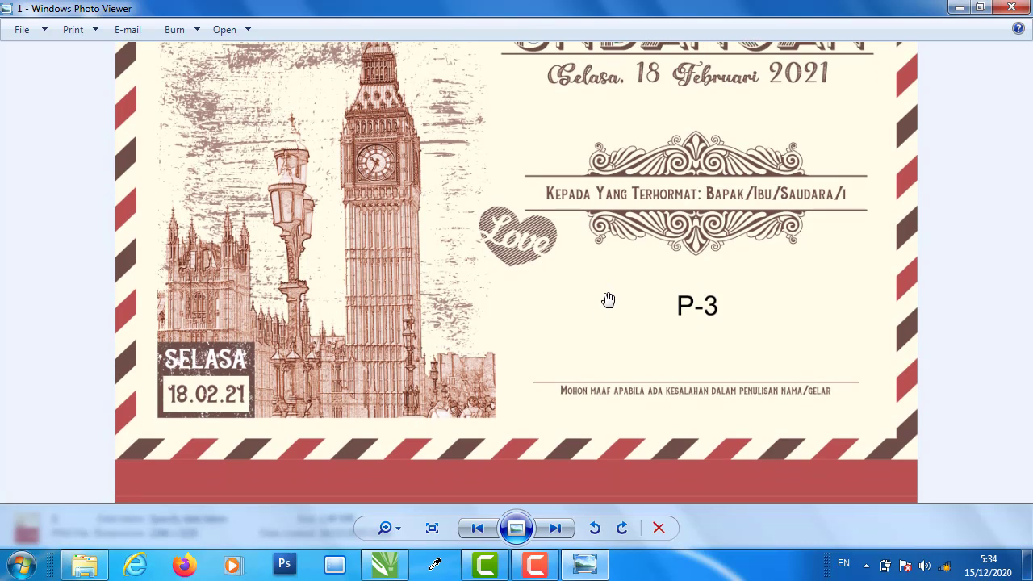
pyautogui.moveTo(629, 406)
pyautogui.mouseDown()
pyautogui.moveTo(629, 293)
pyautogui.moveTo(599, 208)
pyautogui.mouseUp()
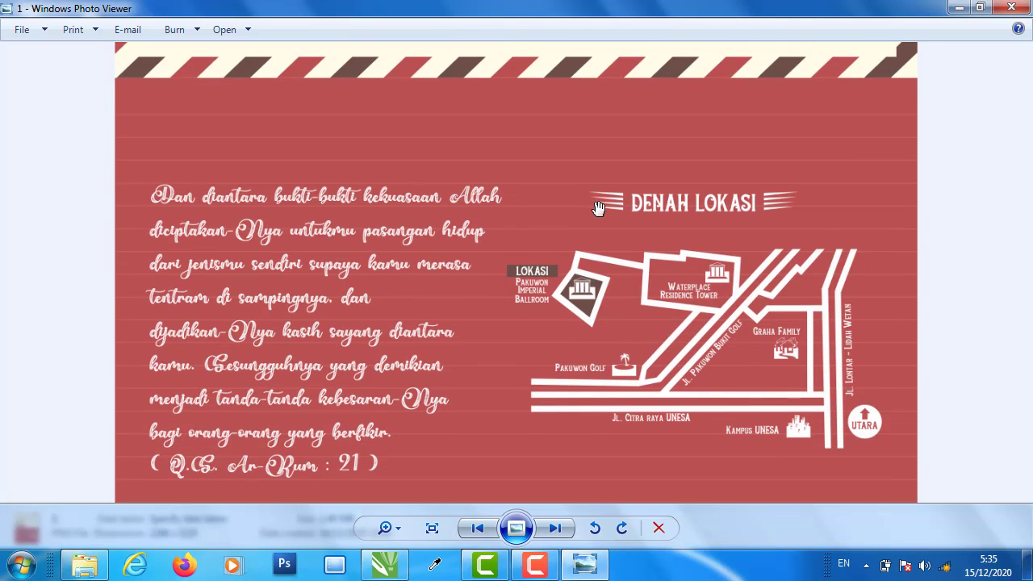
pyautogui.moveTo(625, 377); pyautogui.dragTo(627, 271)
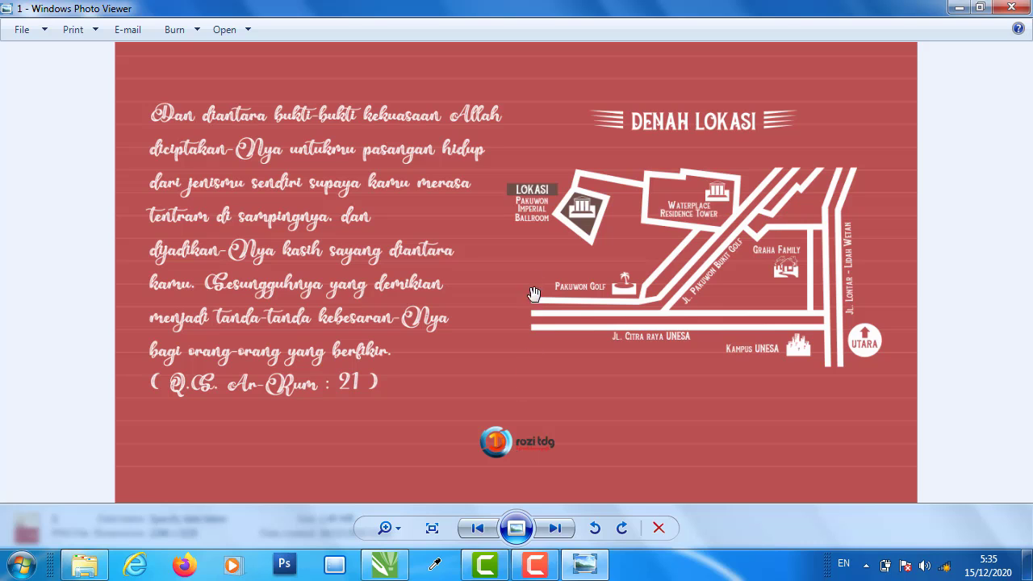
pyautogui.scroll(-2, 504, 258)
pyautogui.scroll(-3, 520, 323)
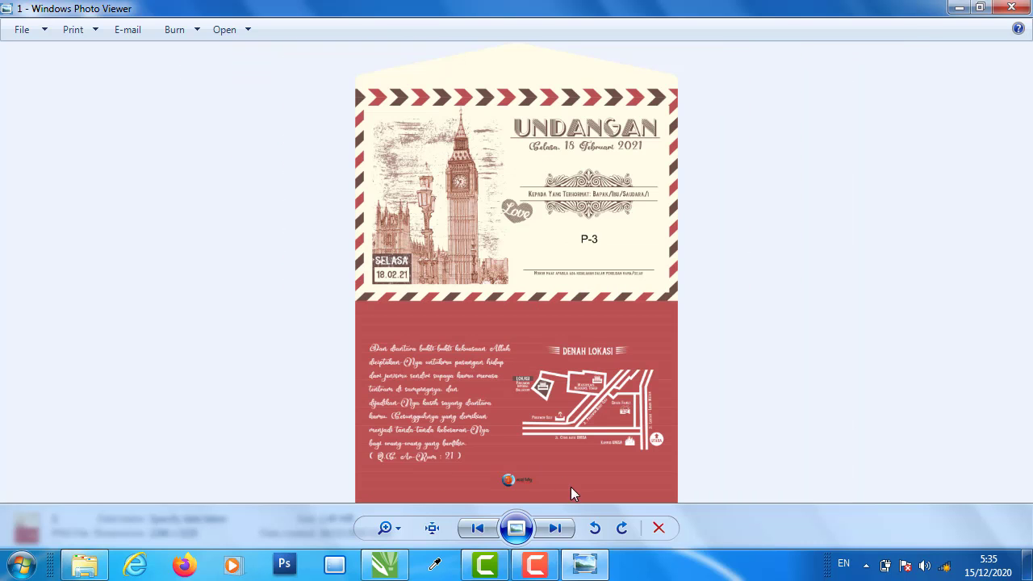
# - Go to image 2 and examine the invitation's inner side, from the ceremony date and couple's names to the reception details
pyautogui.click(555, 528)
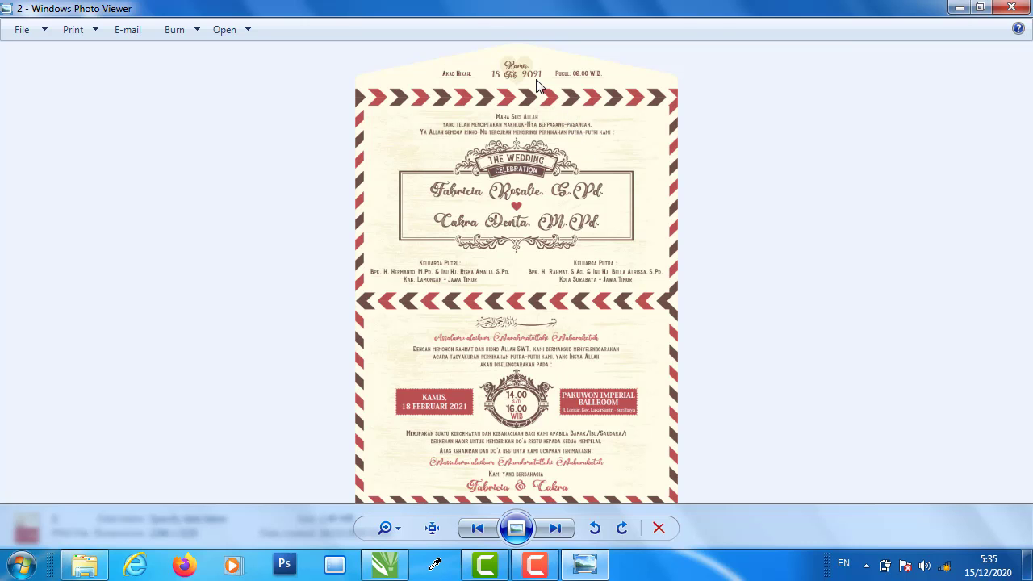
pyautogui.scroll(2, 526, 70)
pyautogui.moveTo(528, 121); pyautogui.dragTo(530, 187)
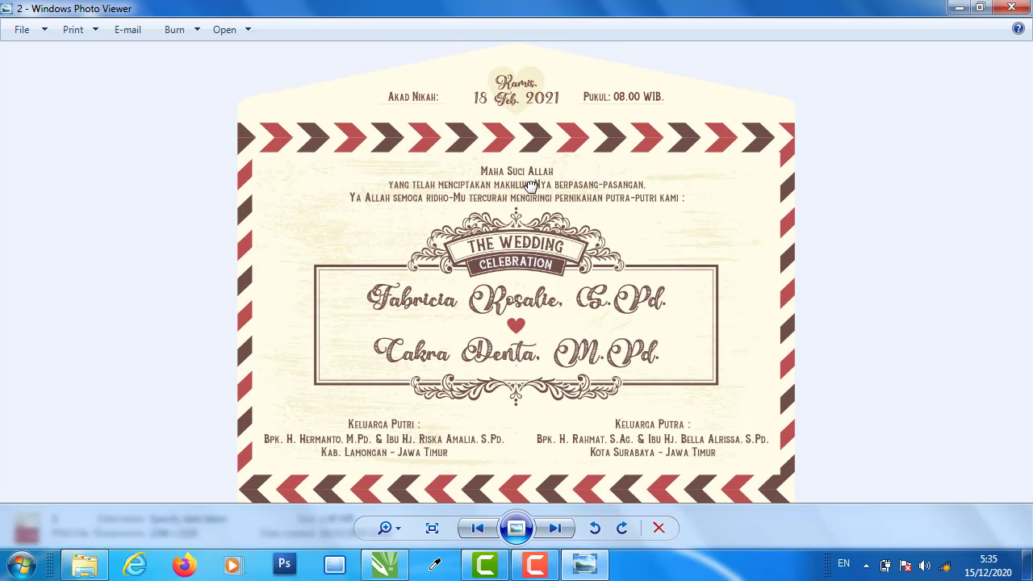
pyautogui.scroll(3, 536, 95)
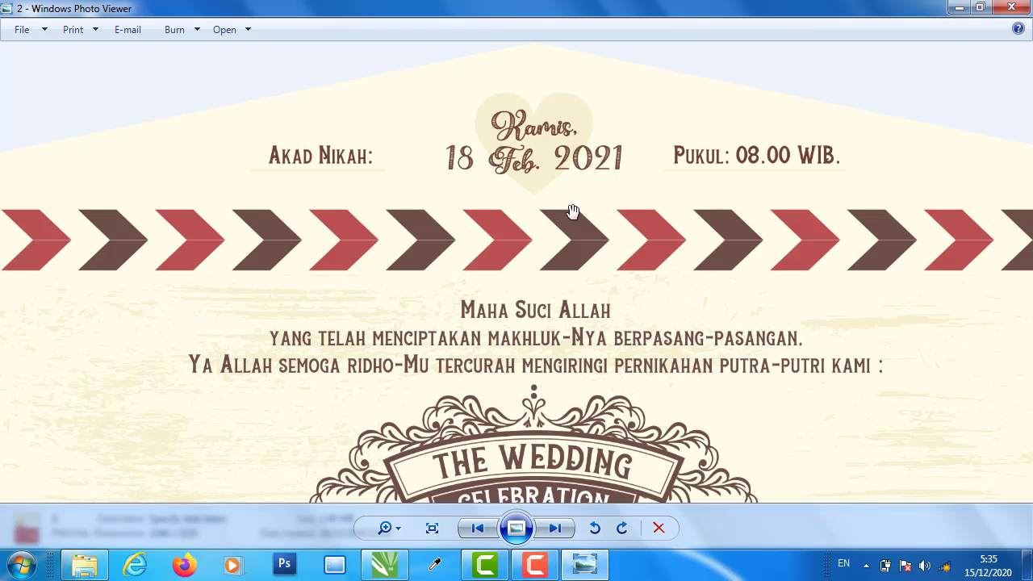
pyautogui.moveTo(623, 382); pyautogui.dragTo(637, 297)
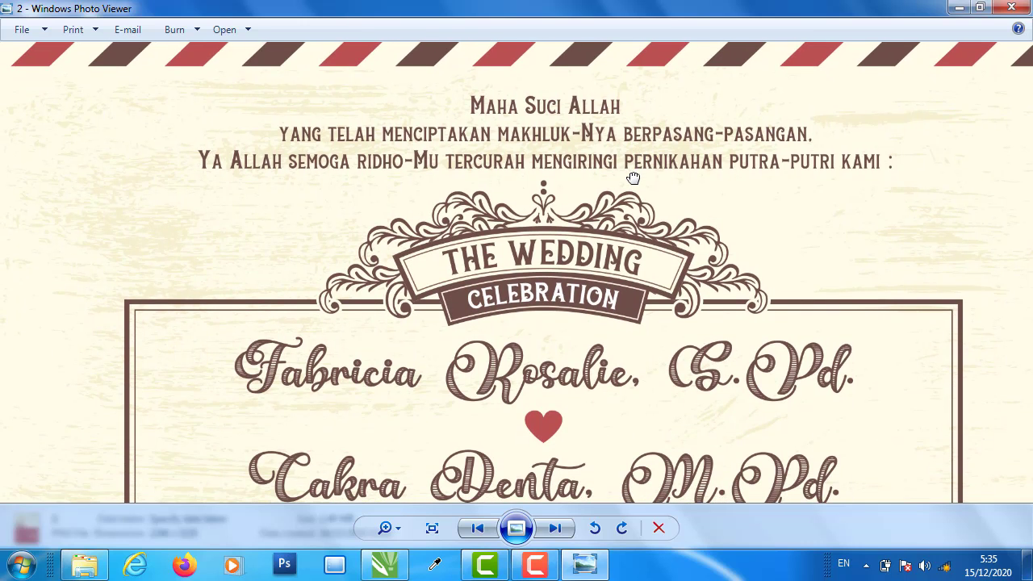
pyautogui.moveTo(632, 360); pyautogui.dragTo(629, 266)
pyautogui.scroll(-1, 628, 266)
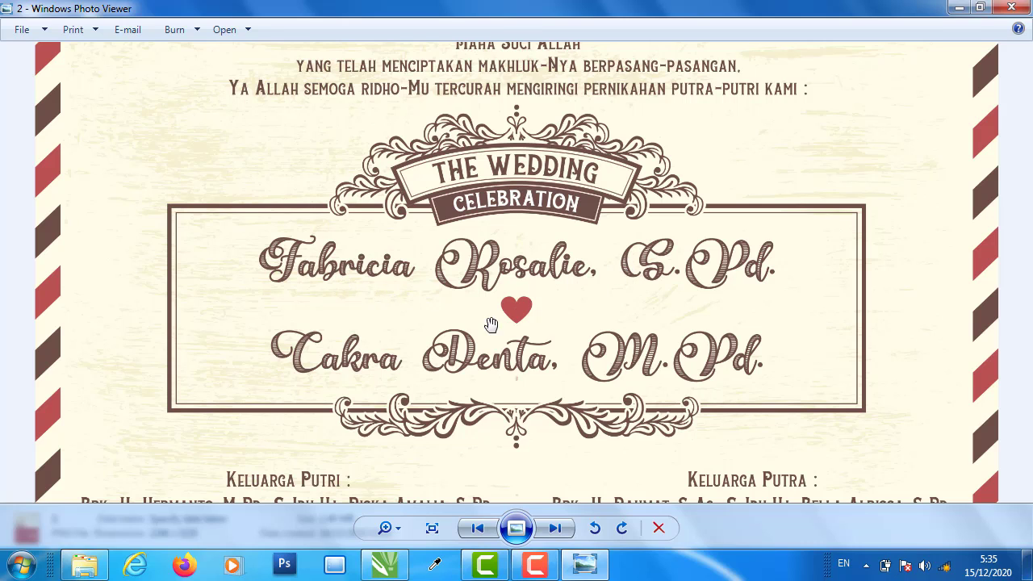
pyautogui.moveTo(599, 435); pyautogui.dragTo(549, 216)
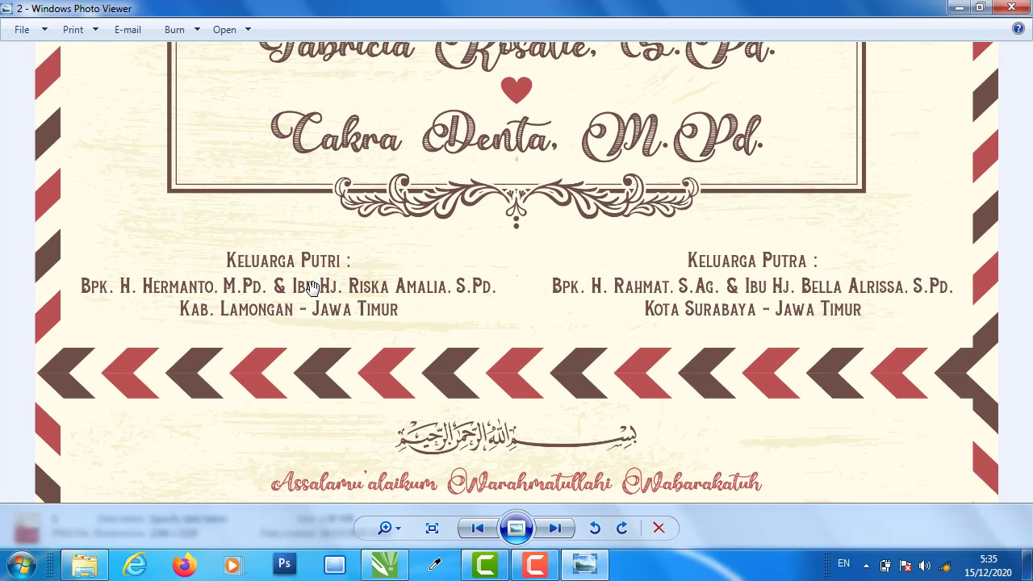
pyautogui.moveTo(543, 434); pyautogui.dragTo(542, 166)
pyautogui.scroll(-1, 545, 234)
pyautogui.moveTo(528, 397); pyautogui.dragTo(530, 316)
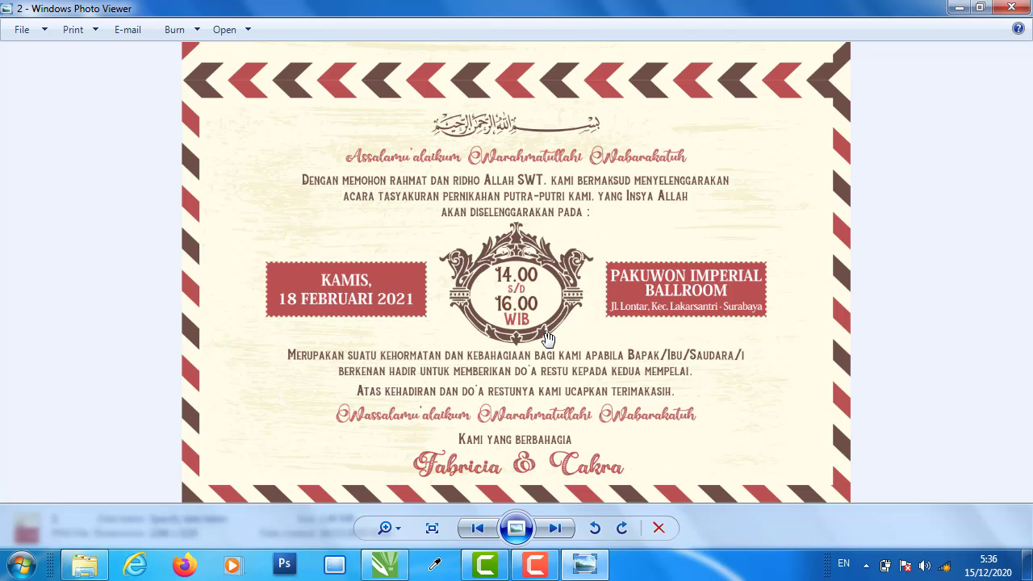
pyautogui.scroll(-2, 589, 303)
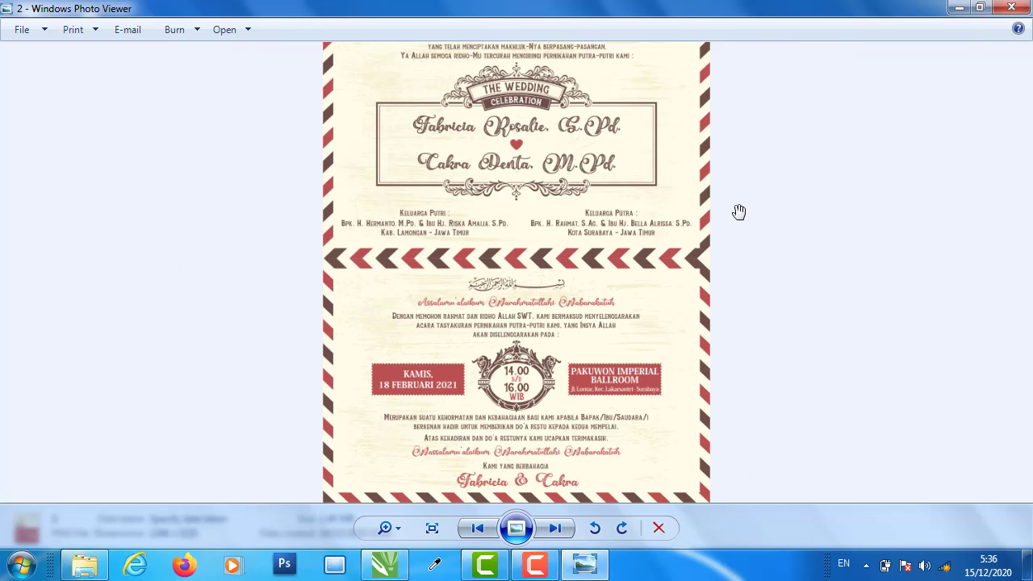
# - Close the image preview and open the desain file from the P-3 folder in CorelDRAW
pyautogui.click(1011, 7)
pyautogui.click(678, 262)
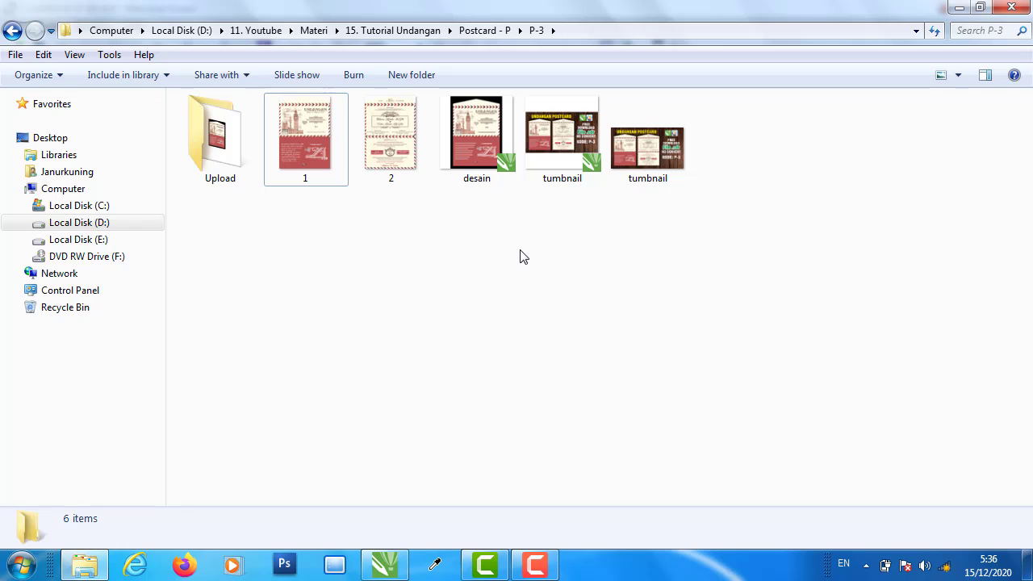
pyautogui.click(485, 153)
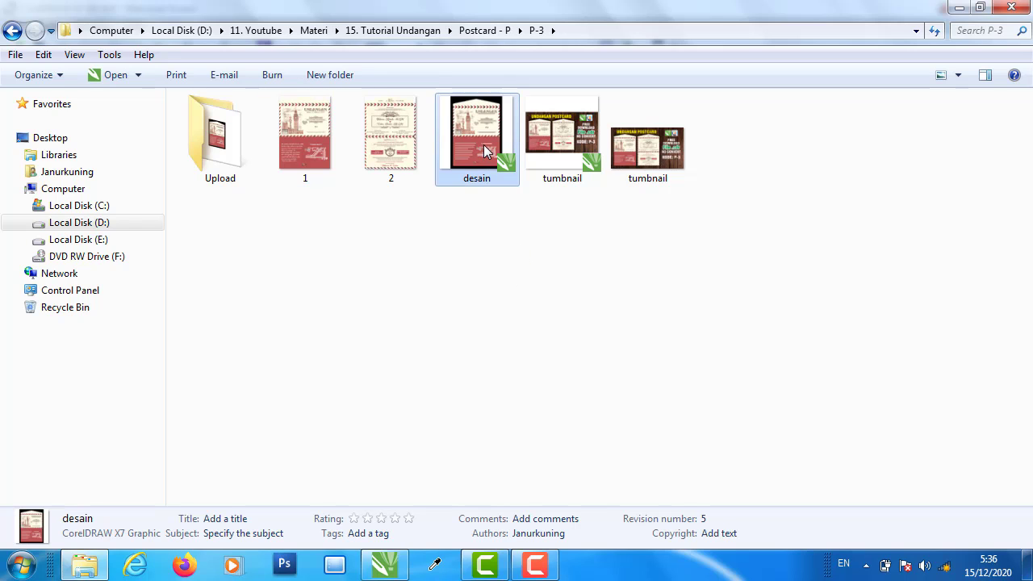
pyautogui.doubleClick(485, 144)
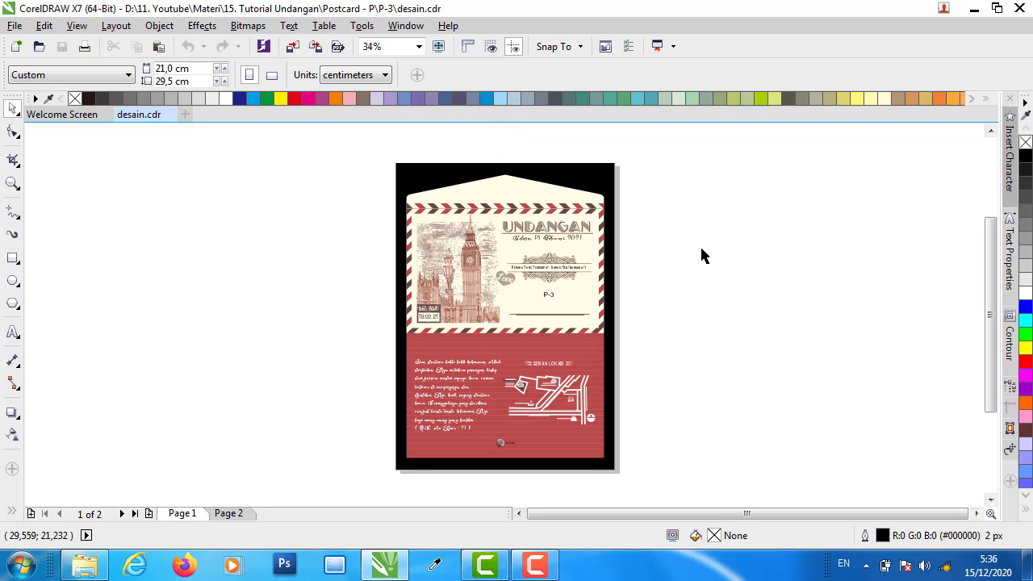
# - Select the black background rectangle on Page 1 to inspect its dimensions, leaving nothing selected at the end
pyautogui.click(976, 514)
pyautogui.click(976, 514)
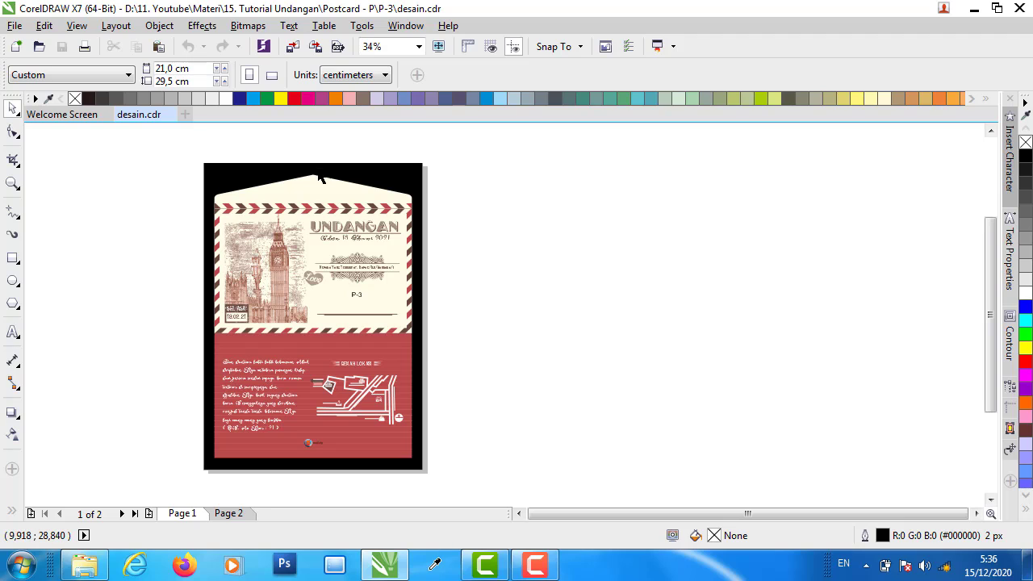
pyautogui.click(373, 169)
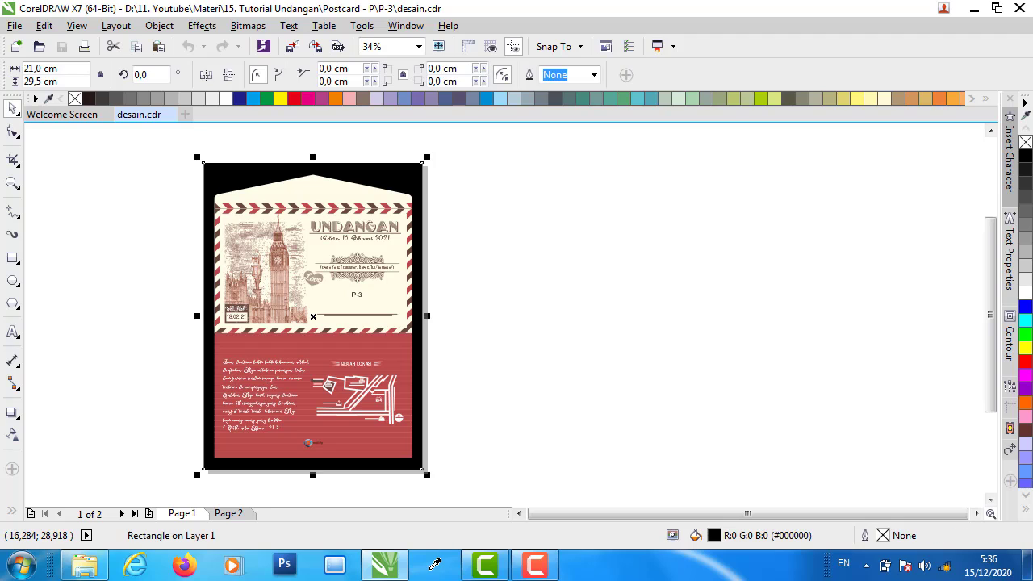
pyautogui.click(371, 139)
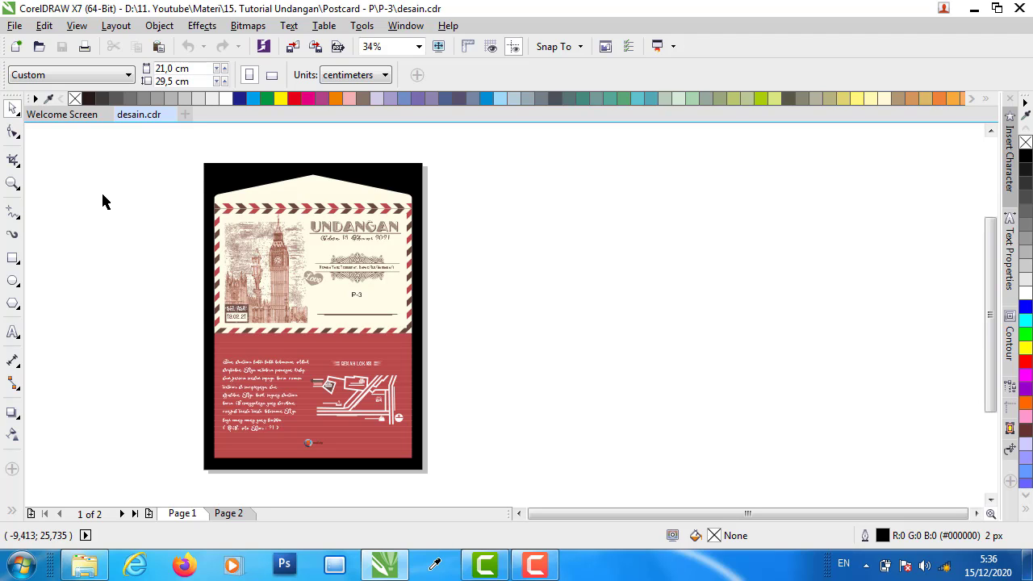
# - Create a new document named "undangan latihan" with a 15 x 15 cm page, CMYK color mode and 300 dpi resolution
pyautogui.click(14, 27)
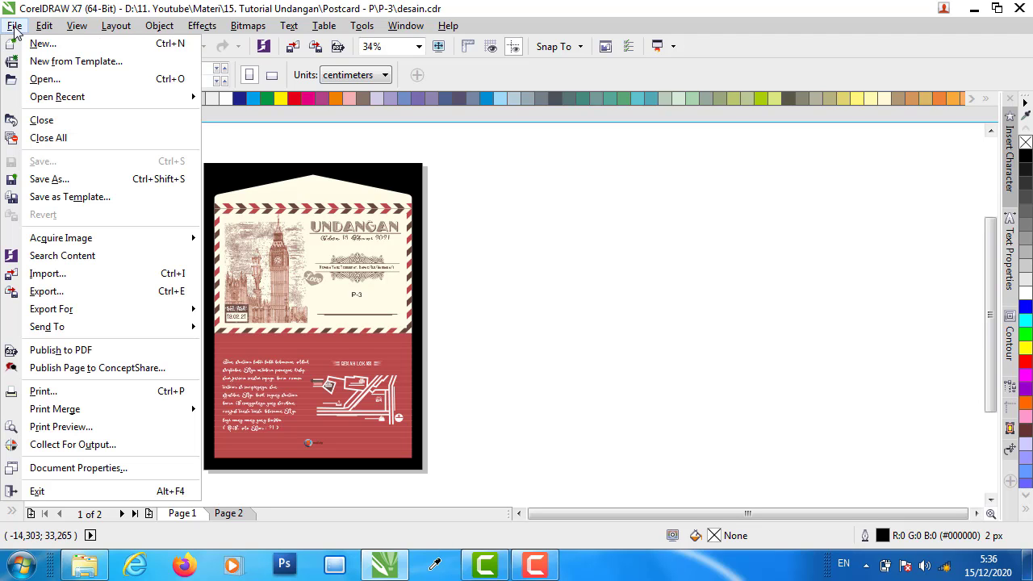
pyautogui.click(40, 43)
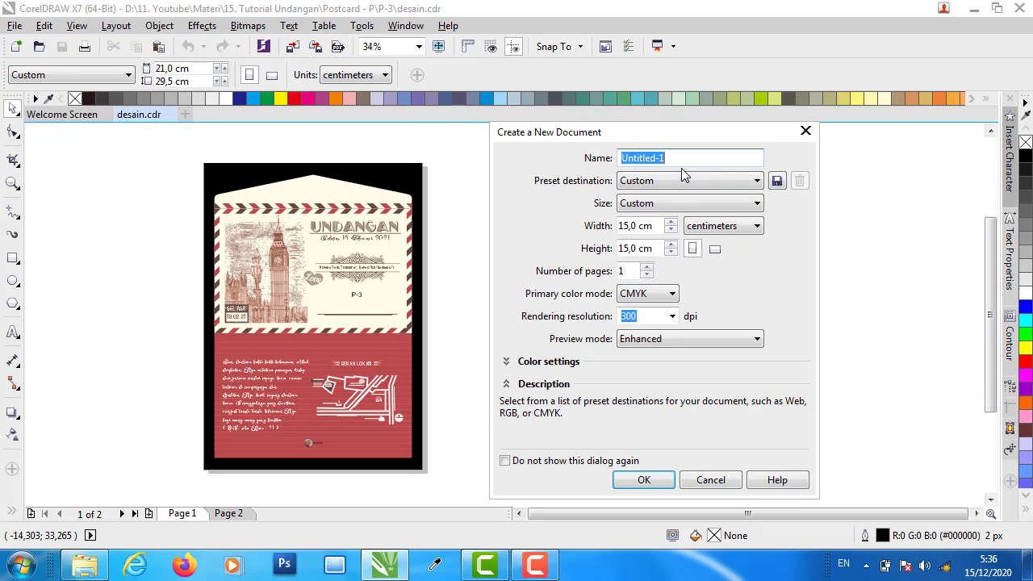
pyautogui.write('undangan latihan')
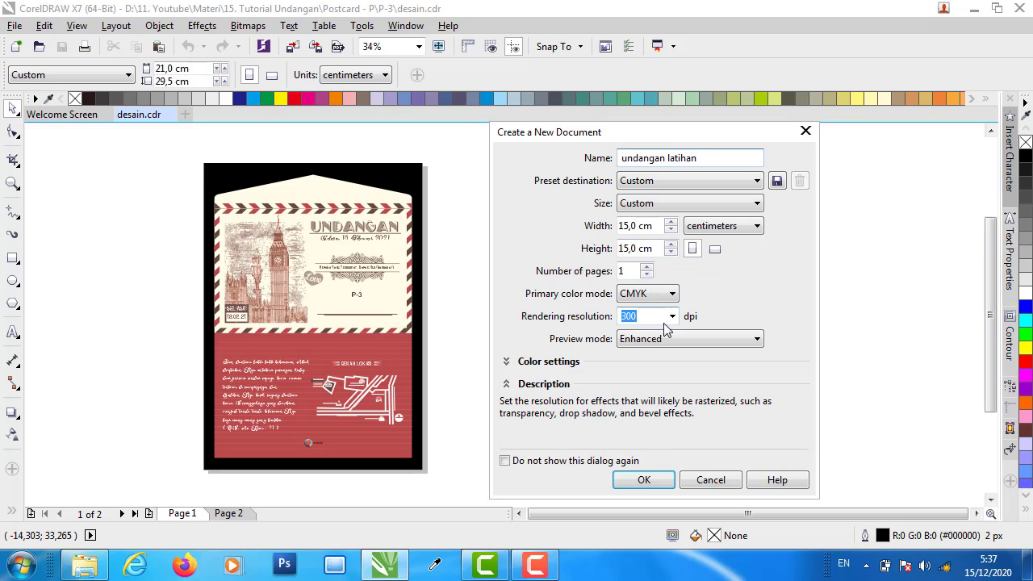
pyautogui.click(644, 479)
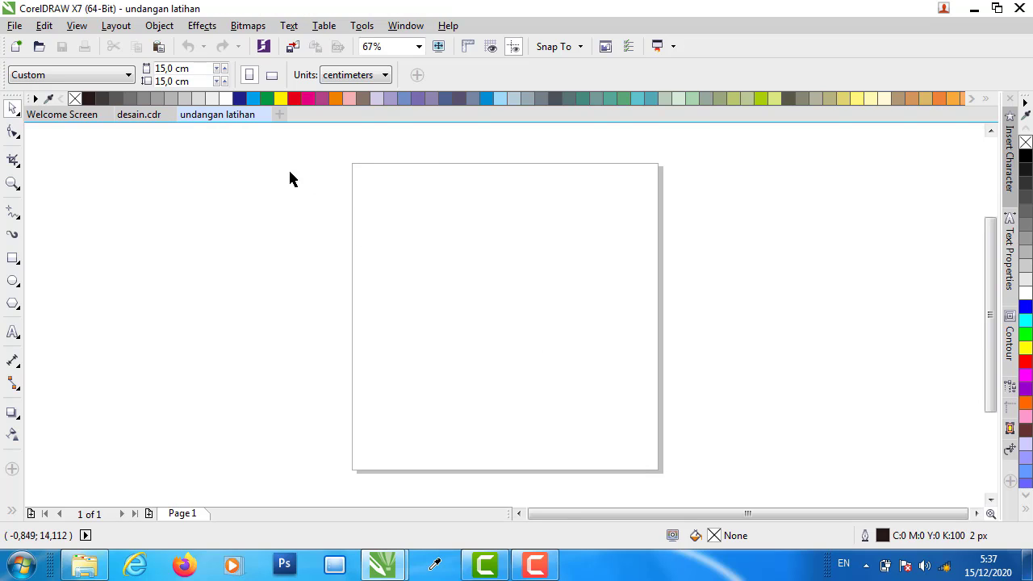
# - Return to desain.cdr and check the width and height of the black background rectangle
pyautogui.click(138, 117)
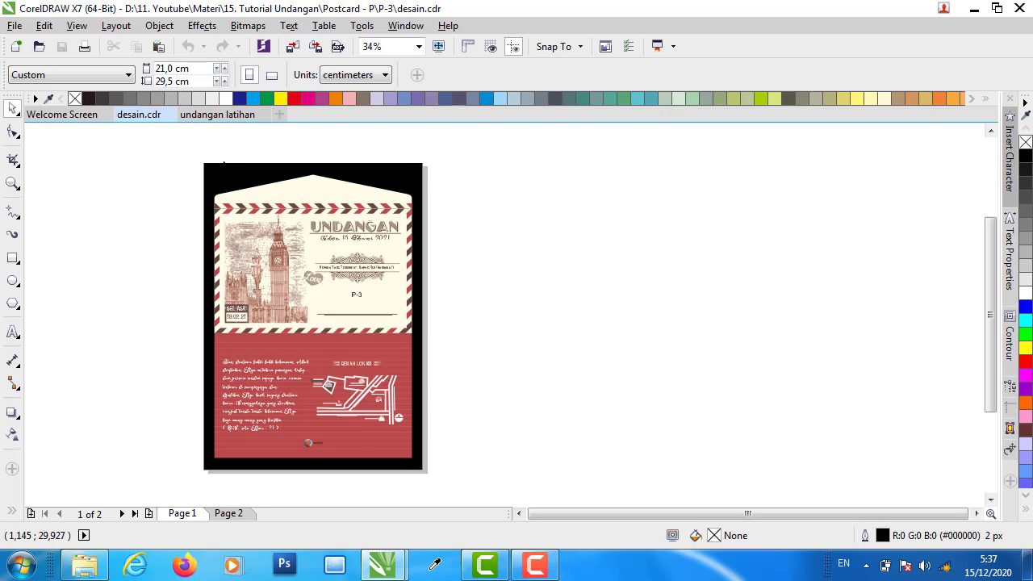
pyautogui.click(340, 167)
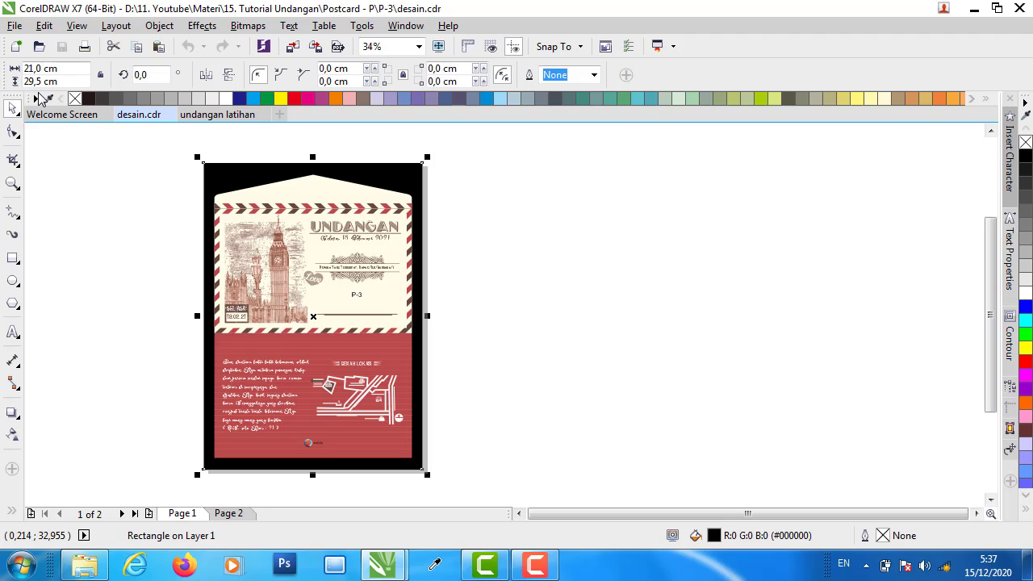
pyautogui.click(112, 167)
# - Move the black background rectangle off the page beside the invitation design, undo the move and clear the selection
pyautogui.click(218, 171)
pyautogui.moveTo(217, 171); pyautogui.dragTo(511, 161)
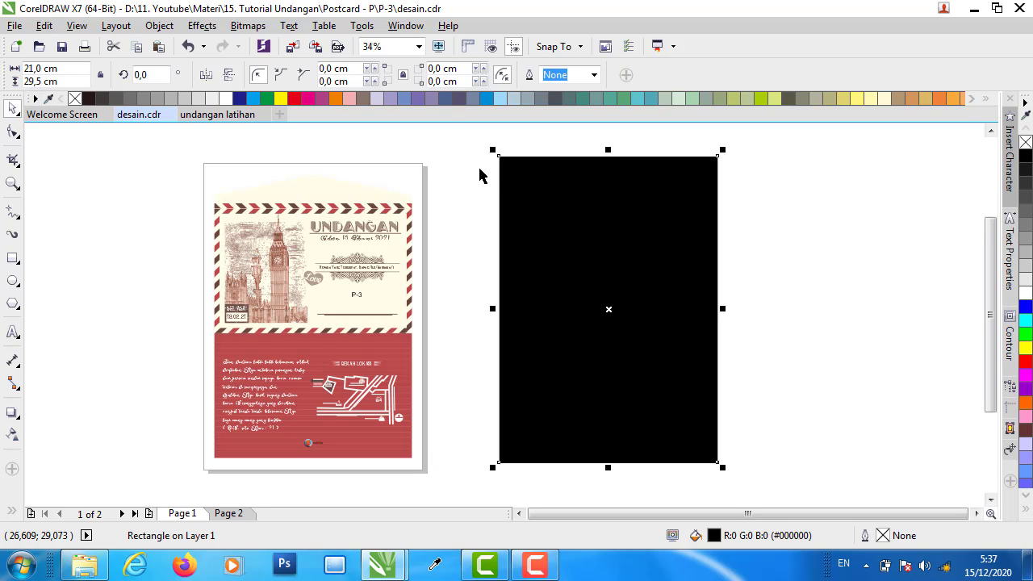
pyautogui.hotkey('ctrl', 'z')
pyautogui.click(520, 181)
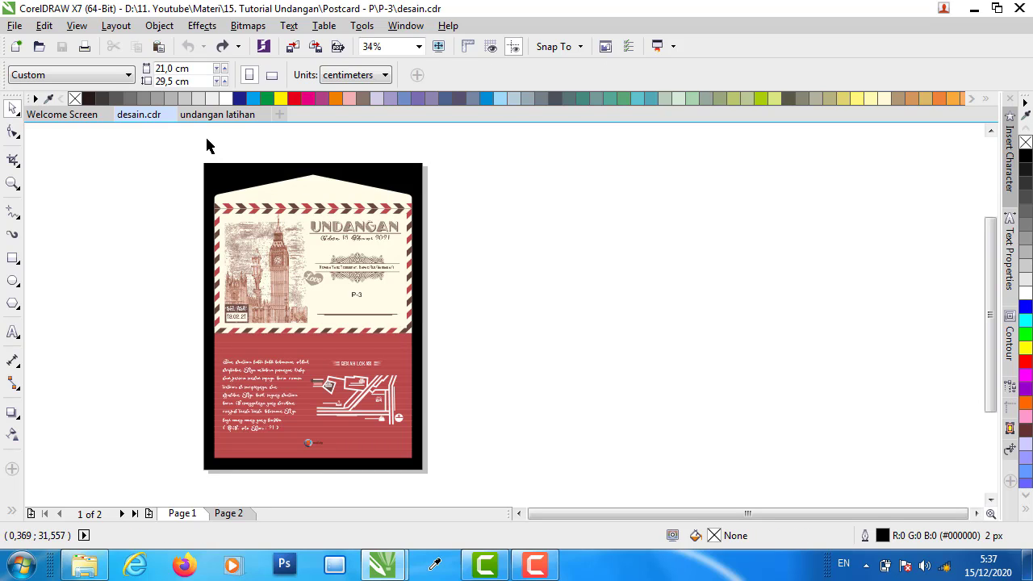
# - Select the grouped invitation design on Page 1 to check its width and height
pyautogui.moveTo(366, 353); pyautogui.dragTo(418, 466)
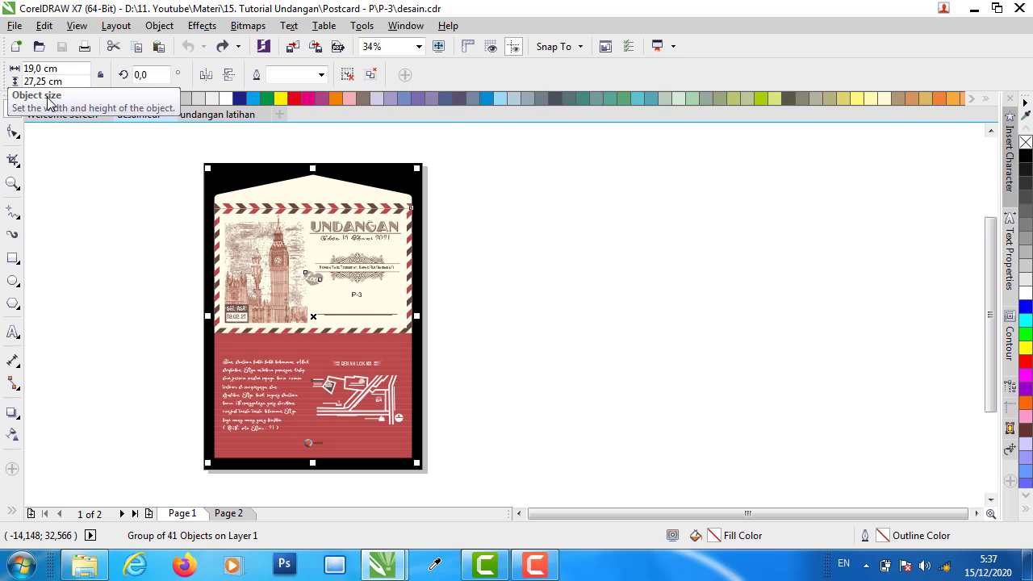
# - Set the page size of the undangan latihan document to 19 cm wide and 27.25 cm high, matching the design in desain.cdr
pyautogui.click(203, 118)
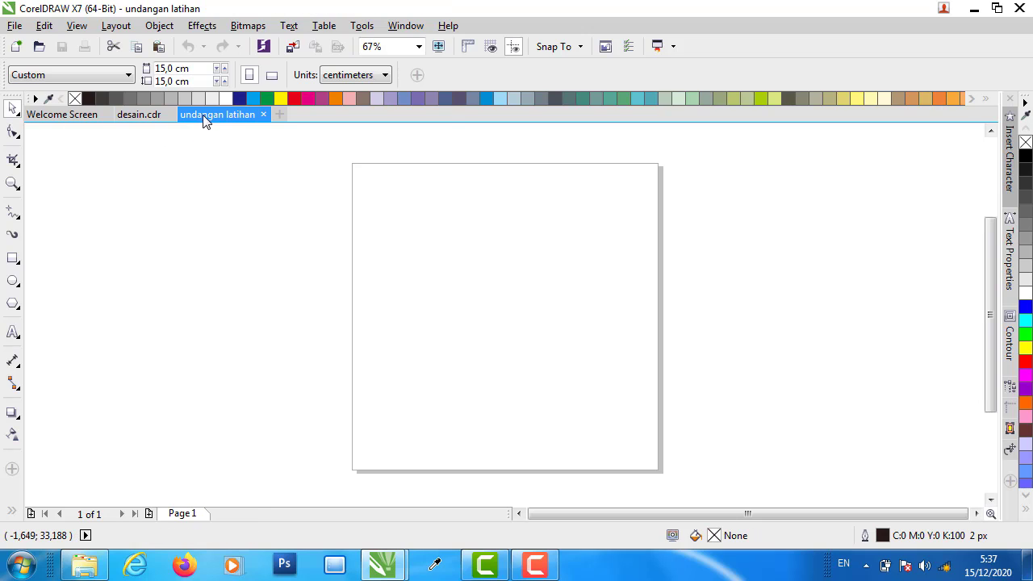
pyautogui.doubleClick(174, 69)
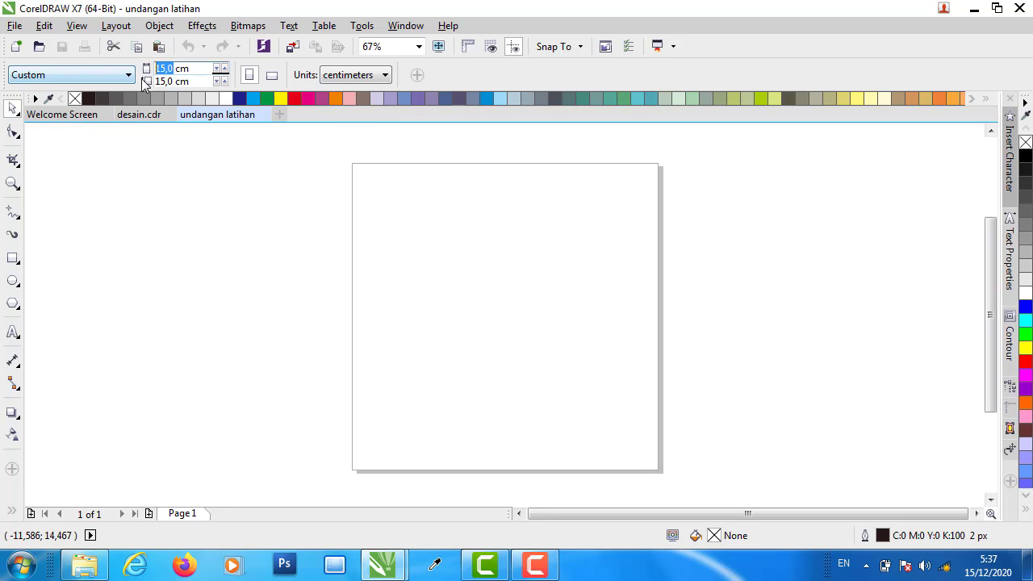
pyautogui.write('19')
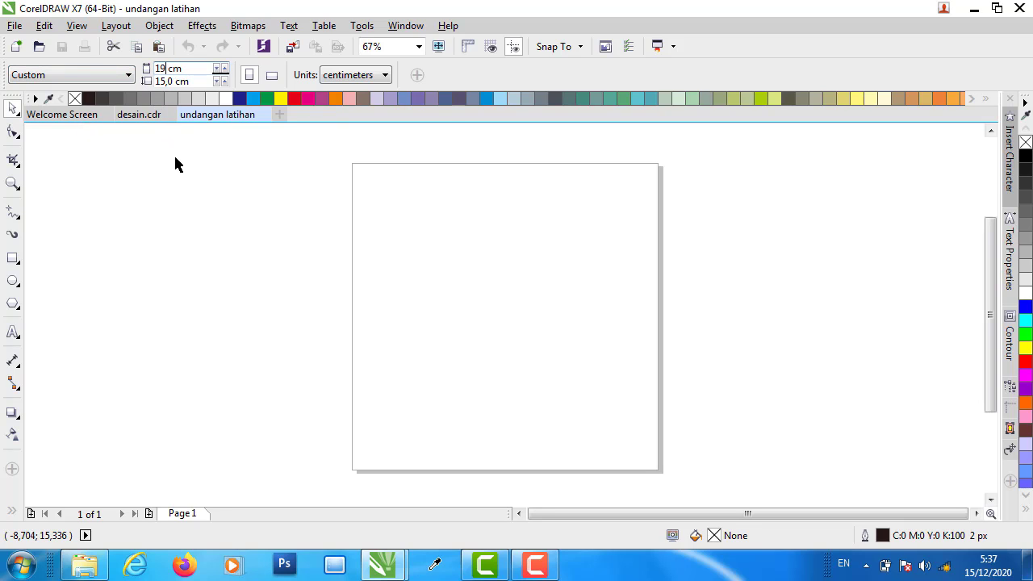
pyautogui.press('Return')
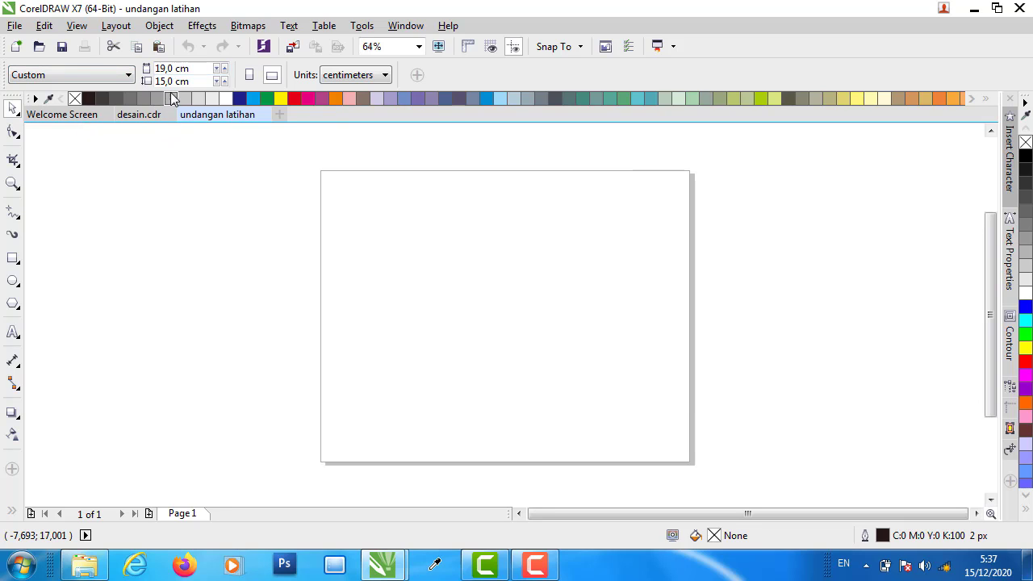
pyautogui.click(137, 118)
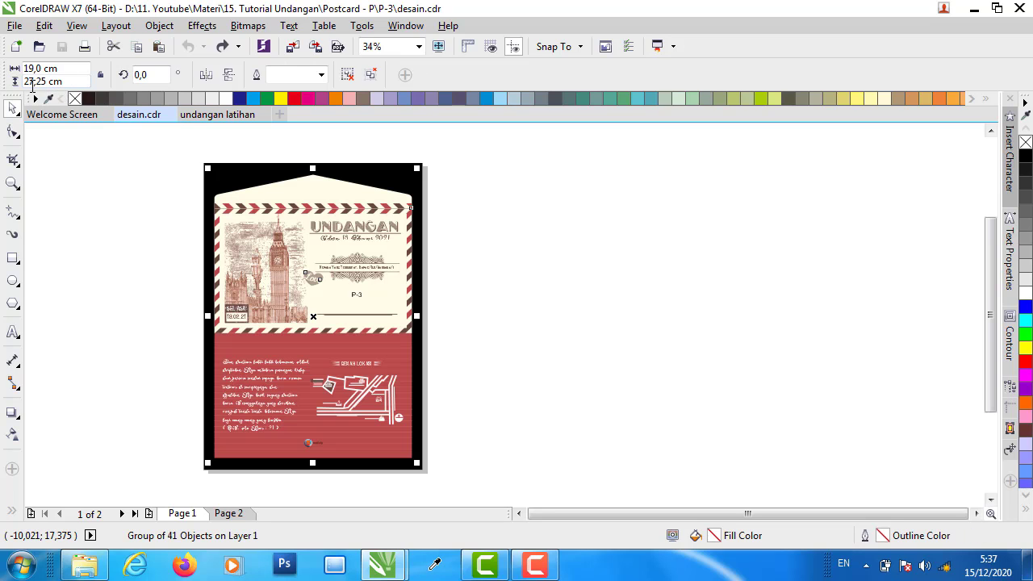
pyautogui.click(203, 117)
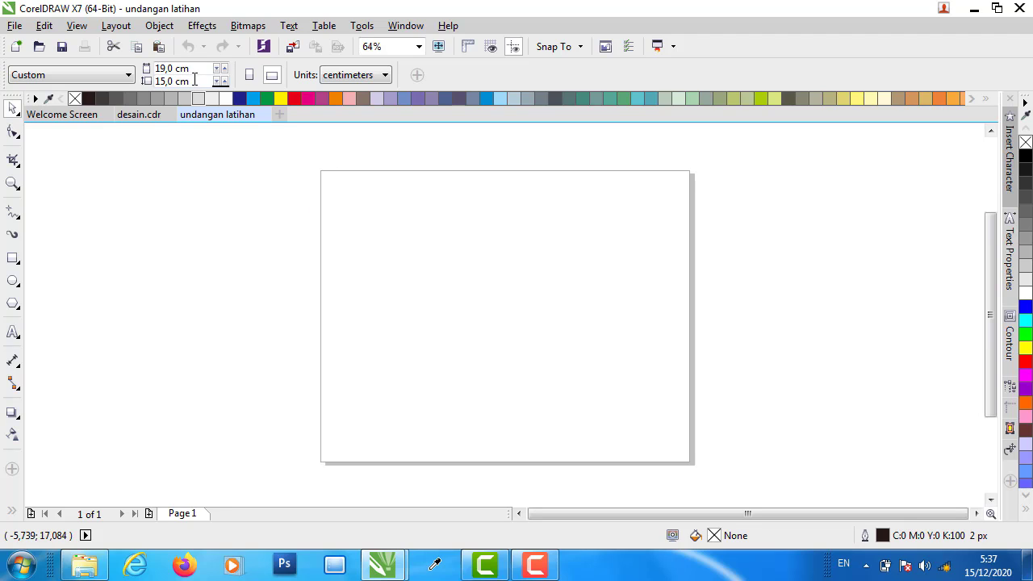
pyautogui.click(148, 84)
pyautogui.write('27,2')
pyautogui.press('Return')
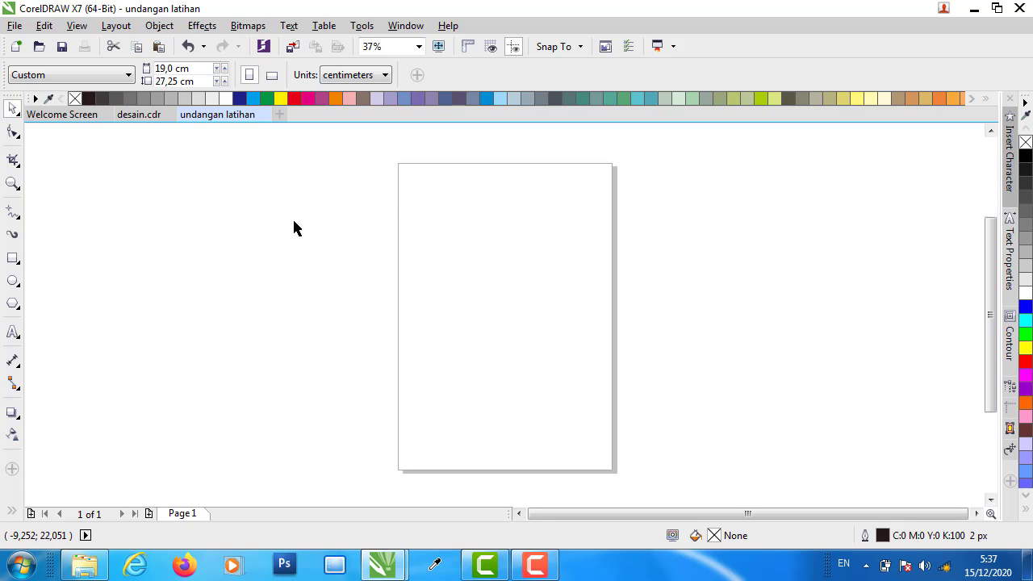
pyautogui.click(146, 121)
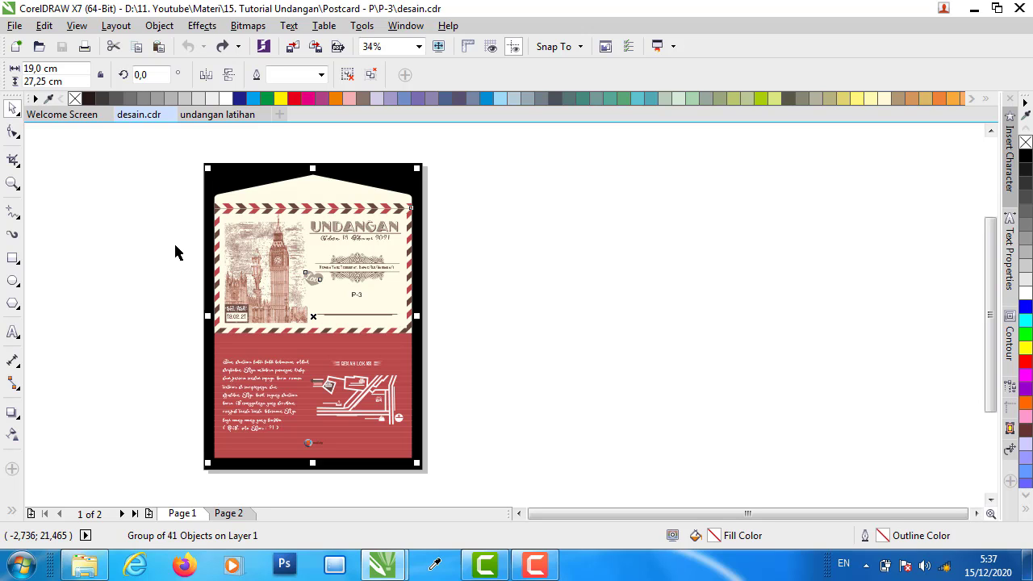
pyautogui.click(71, 234)
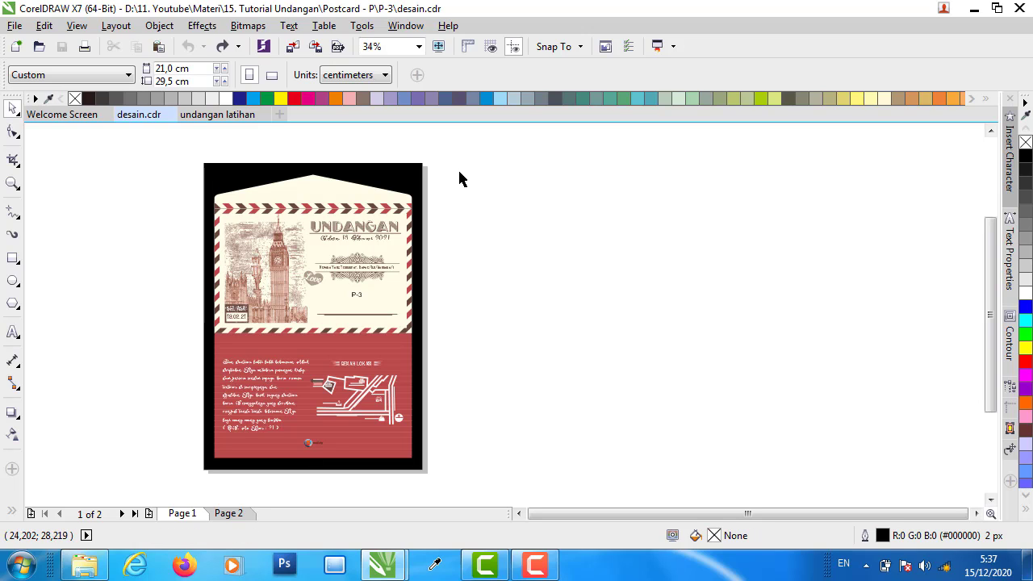
pyautogui.moveTo(484, 298); pyautogui.dragTo(668, 462)
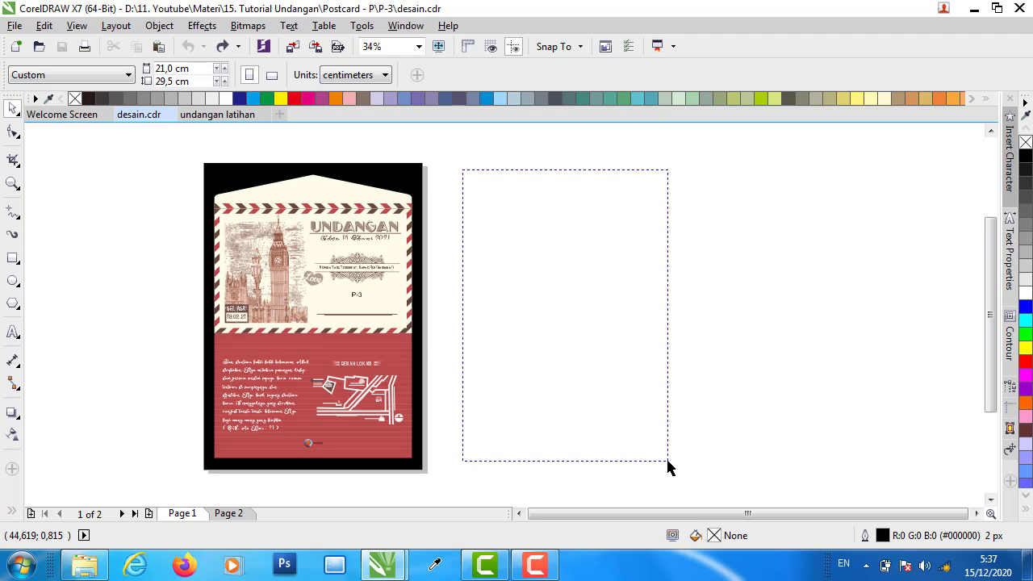
pyautogui.click(214, 117)
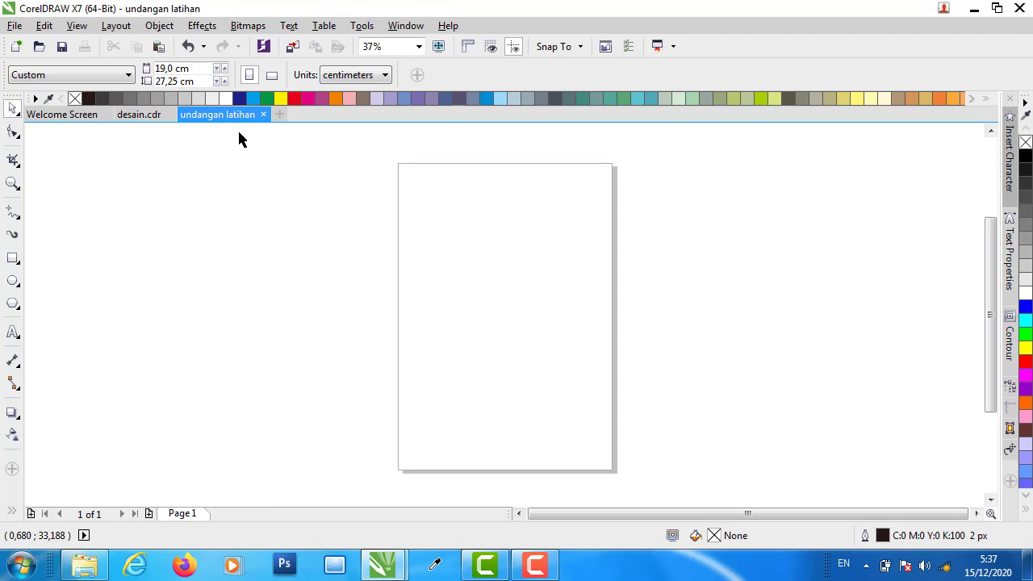
# - Return to desain.cdr, ungroup the invitation design on Page 1 and clear the selection
pyautogui.click(132, 117)
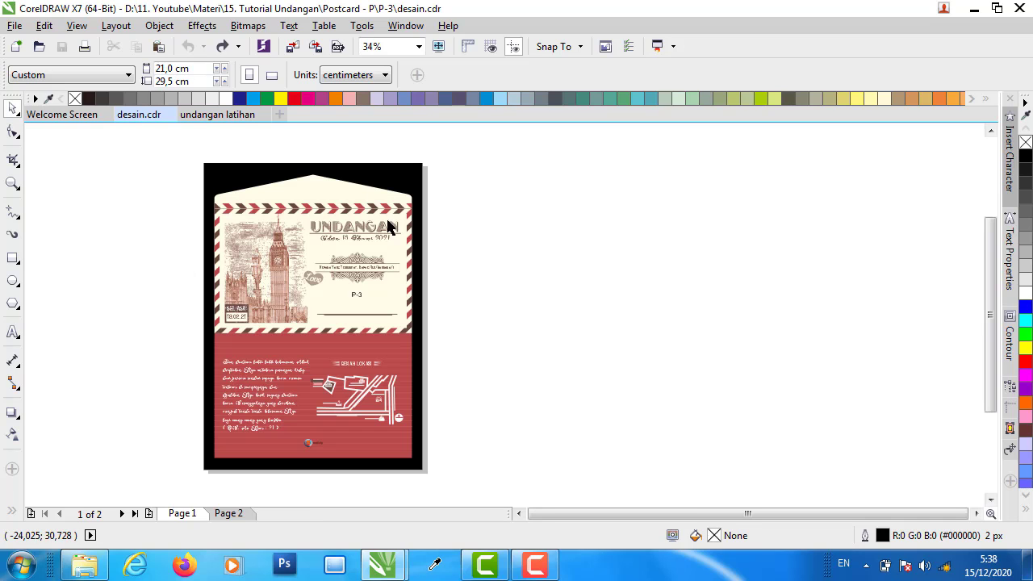
pyautogui.moveTo(495, 163); pyautogui.dragTo(680, 407)
pyautogui.click(13, 258)
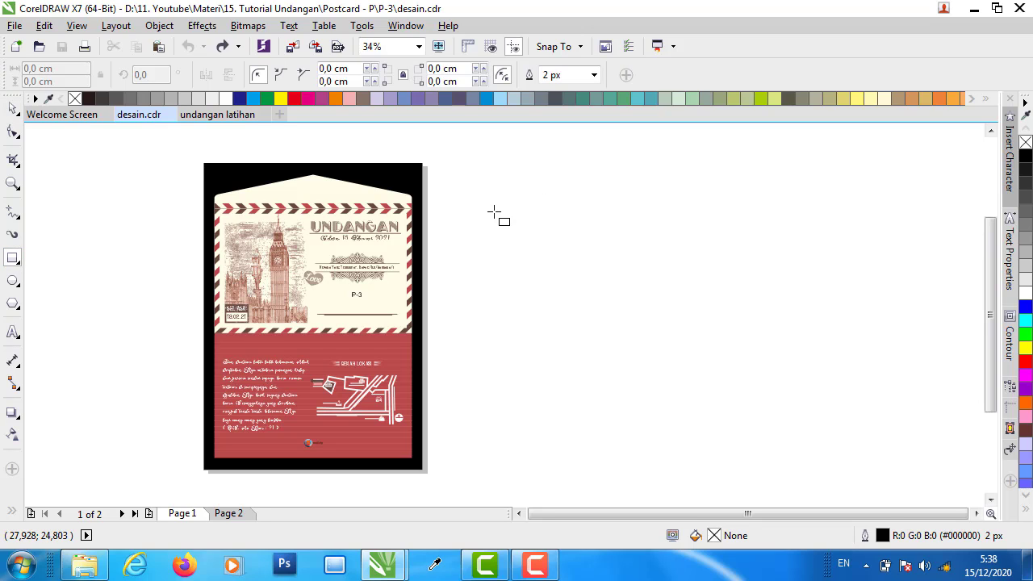
pyautogui.click(13, 108)
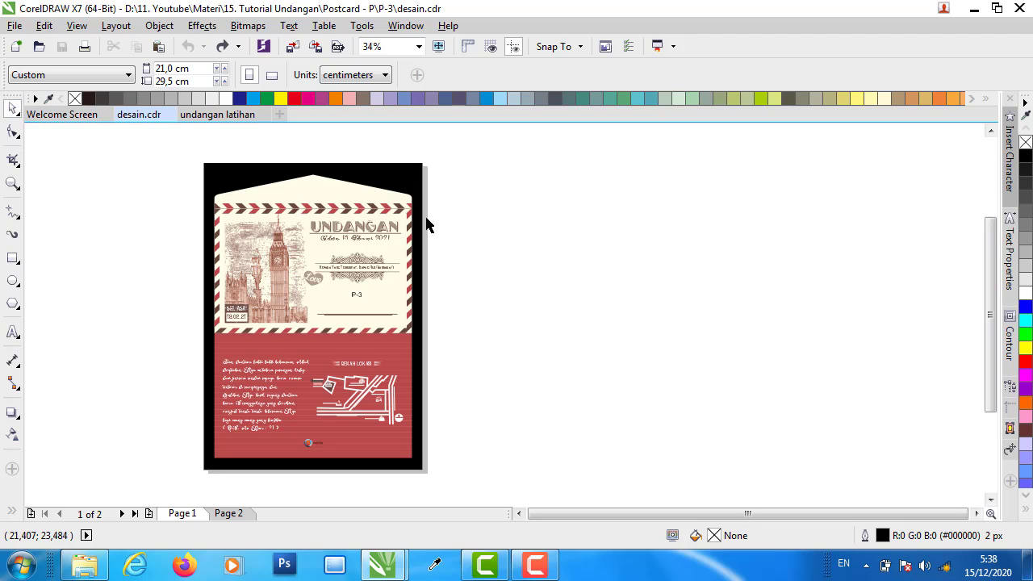
pyautogui.moveTo(293, 235); pyautogui.dragTo(182, 227)
pyautogui.click(343, 200)
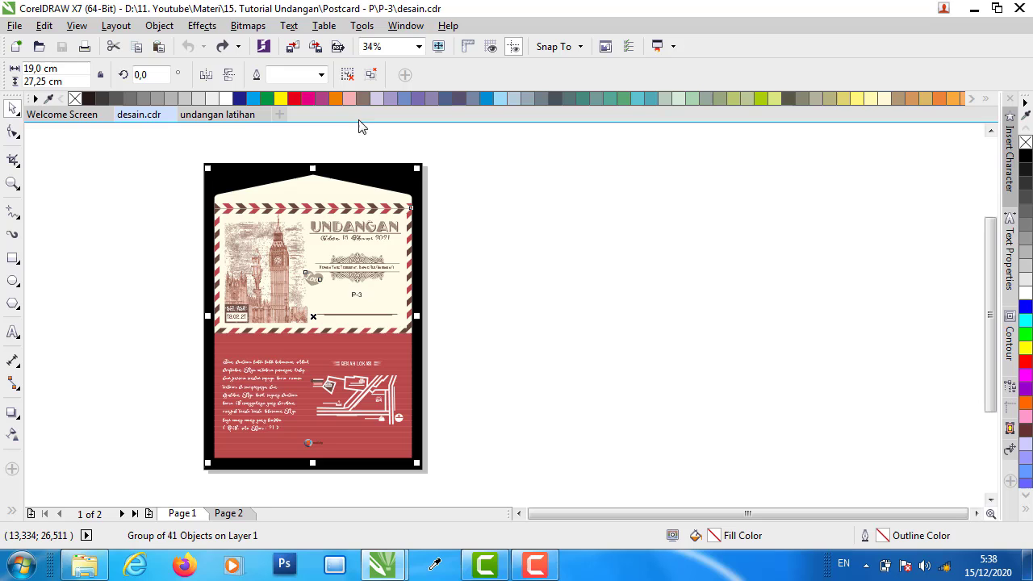
pyautogui.click(346, 75)
pyautogui.click(497, 153)
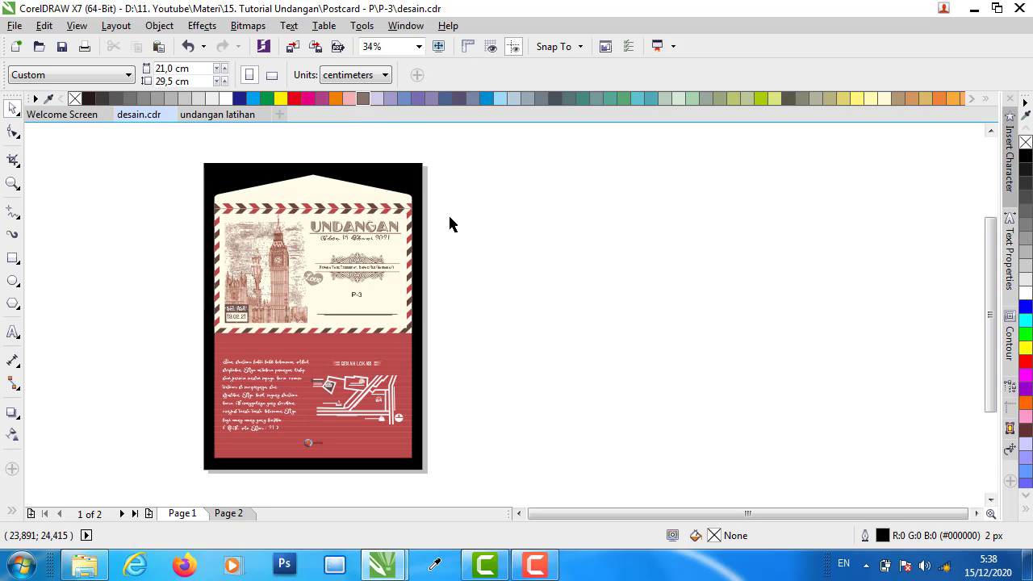
# - Move the objects of the cream UNDANGAN panel off the page, undo the move and clear the selection
pyautogui.moveTo(464, 204); pyautogui.dragTo(153, 339)
pyautogui.moveTo(288, 274); pyautogui.dragTo(452, 271)
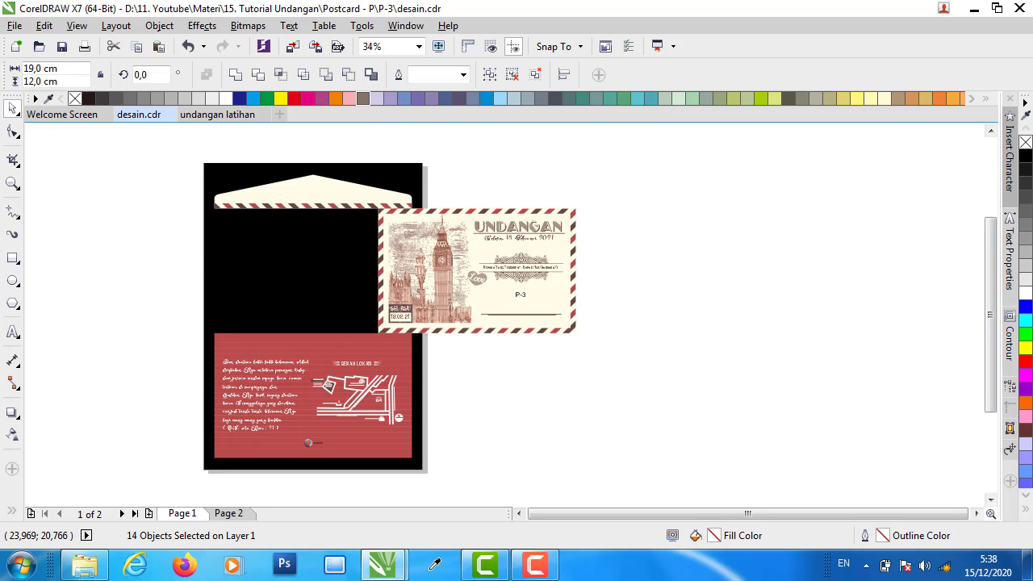
pyautogui.hotkey('ctrl', 'z')
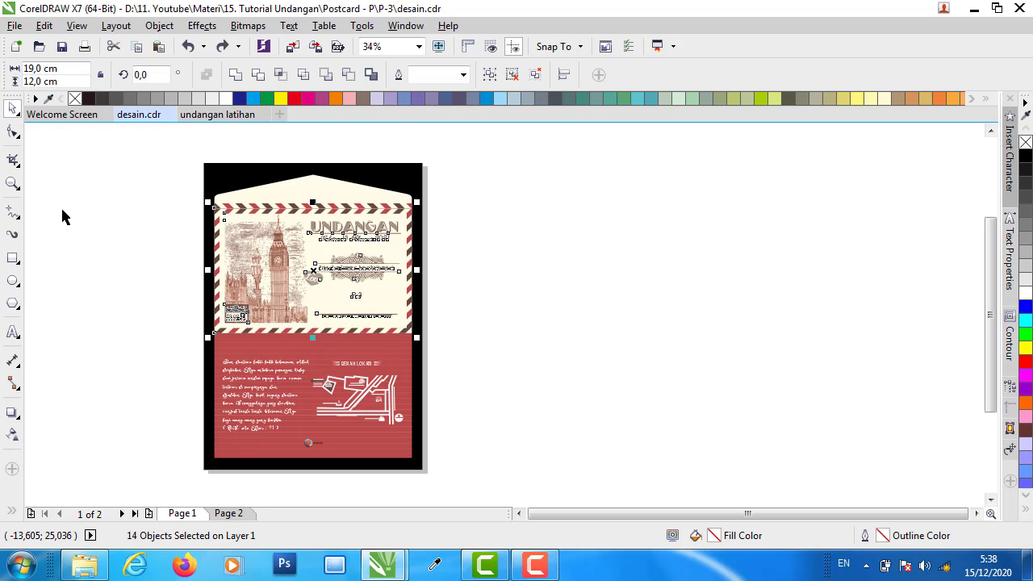
pyautogui.click(34, 242)
# - Draw a rectangle about 18.6 x 11.4 cm in the empty area to the right of the invitation page
pyautogui.click(12, 259)
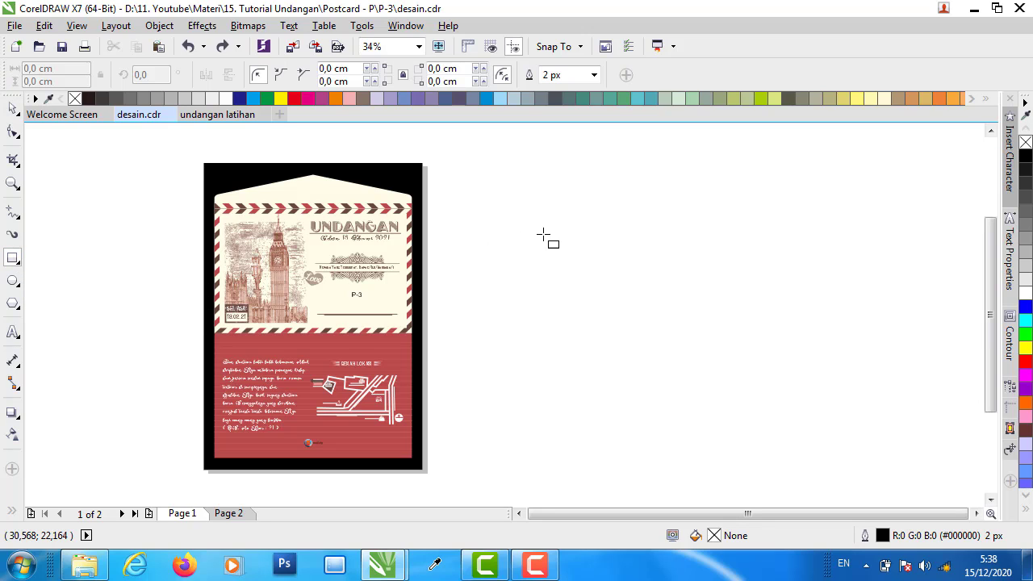
pyautogui.moveTo(522, 212); pyautogui.dragTo(717, 331)
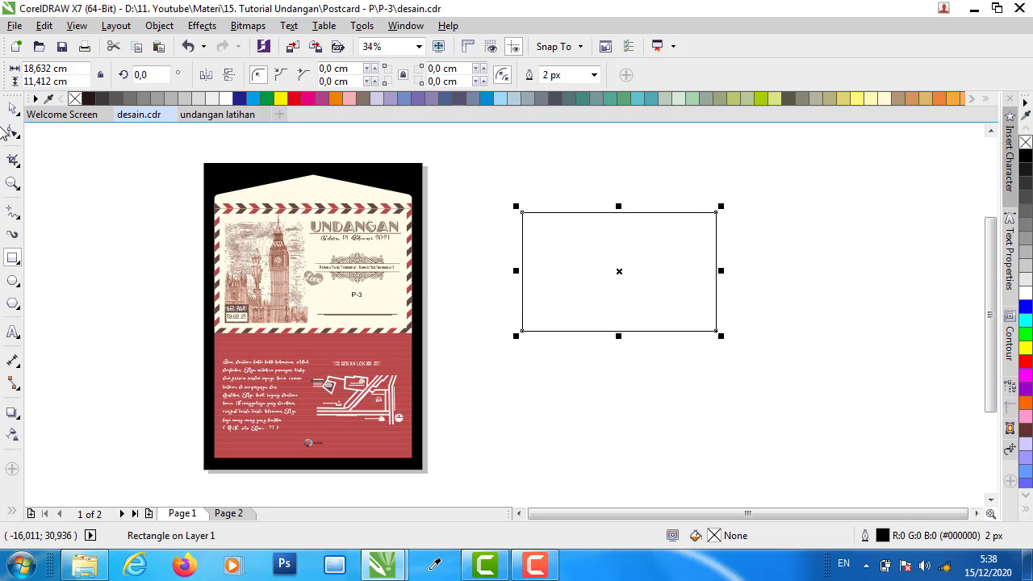
pyautogui.click(13, 109)
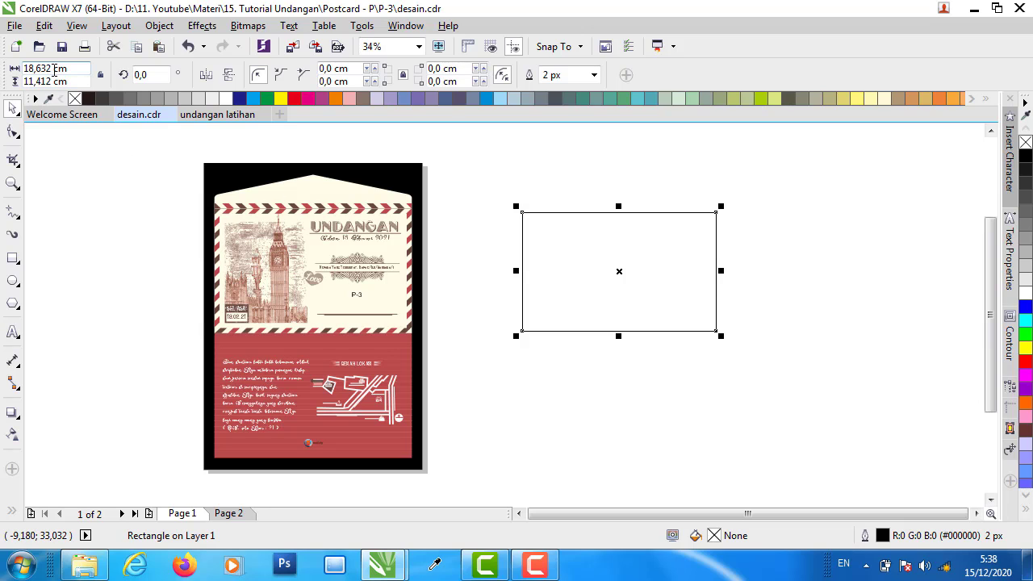
# - Set the new rectangle's size to 19 cm wide and 12 cm high and clear the selection
pyautogui.click(53, 70)
pyautogui.write('19')
pyautogui.press('Return')
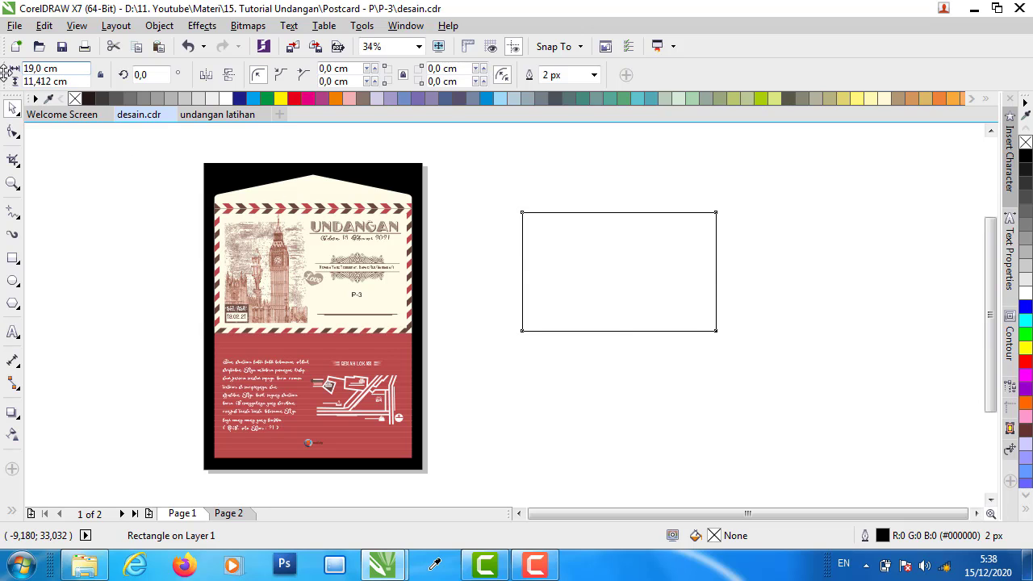
pyautogui.moveTo(61, 82); pyautogui.dragTo(30, 85)
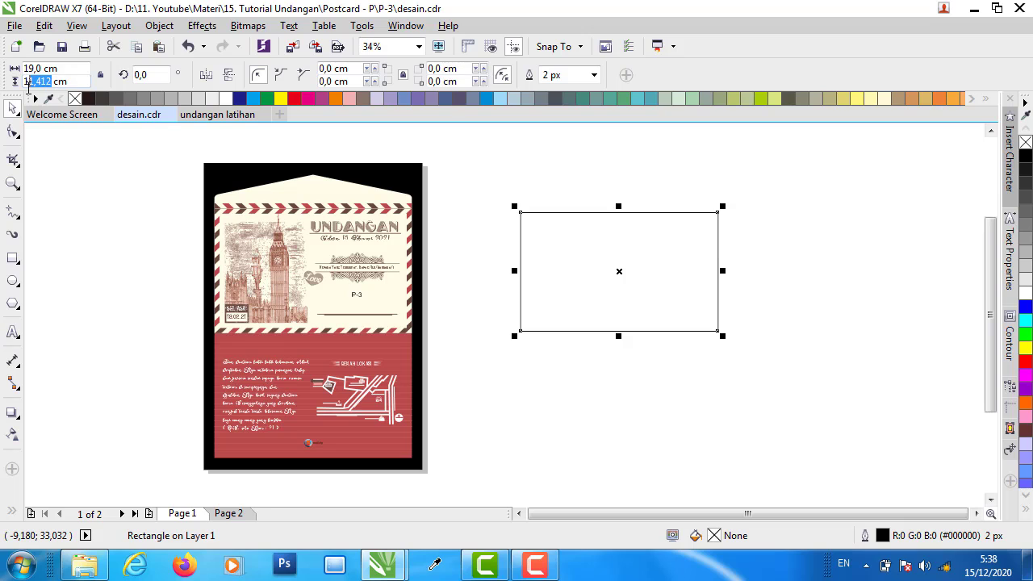
pyautogui.write('12')
pyautogui.press('Return')
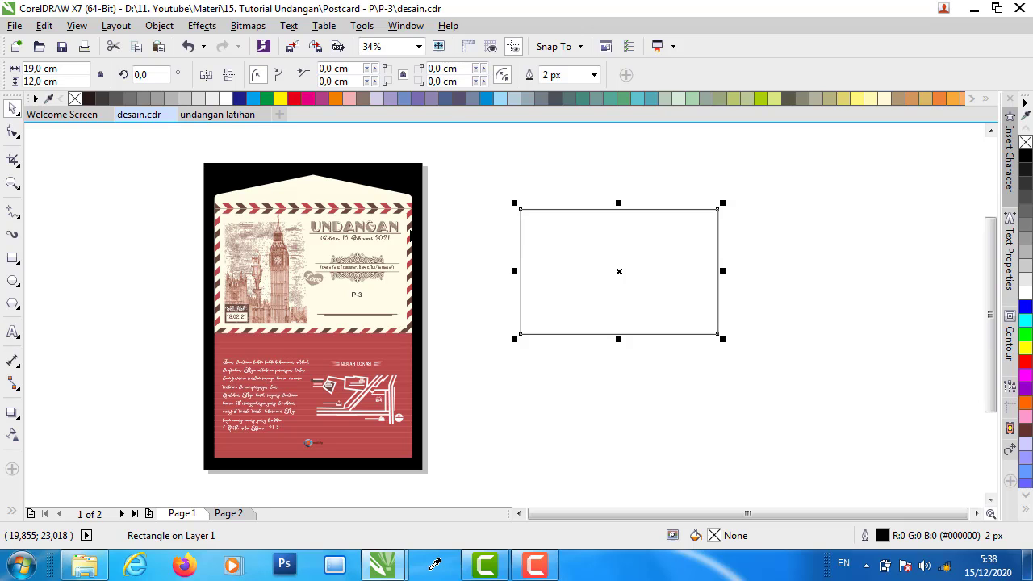
pyautogui.click(475, 226)
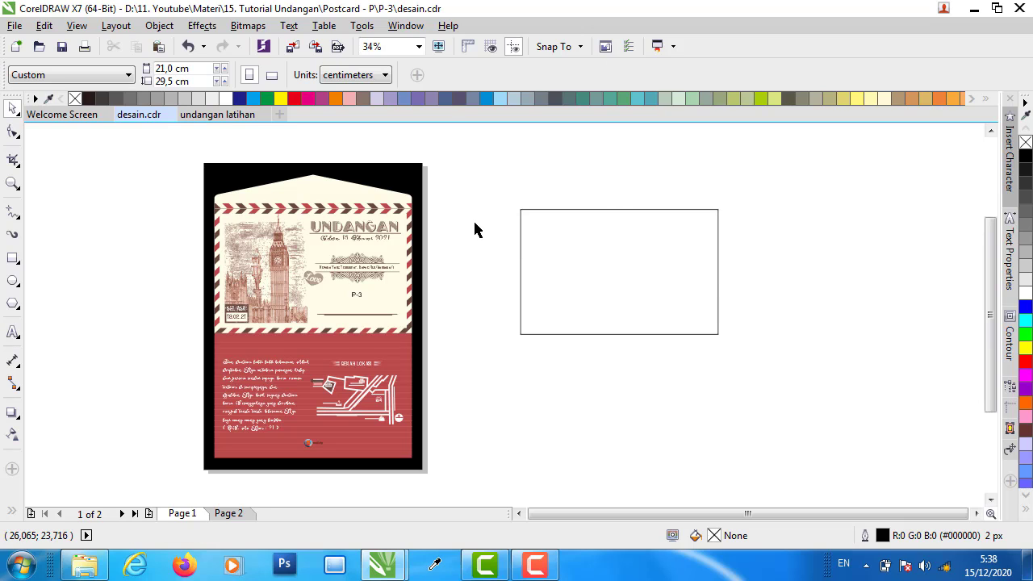
# - Place a copy of the 19 x 12 cm rectangle to its right at the same height
pyautogui.click(521, 224)
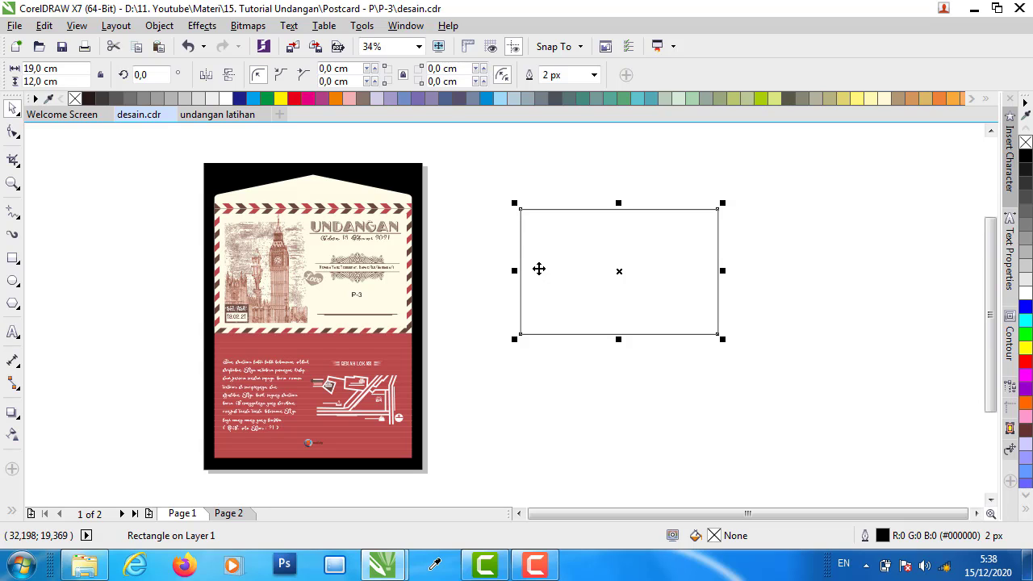
pyautogui.moveTo(538, 269); pyautogui.dragTo(830, 266)
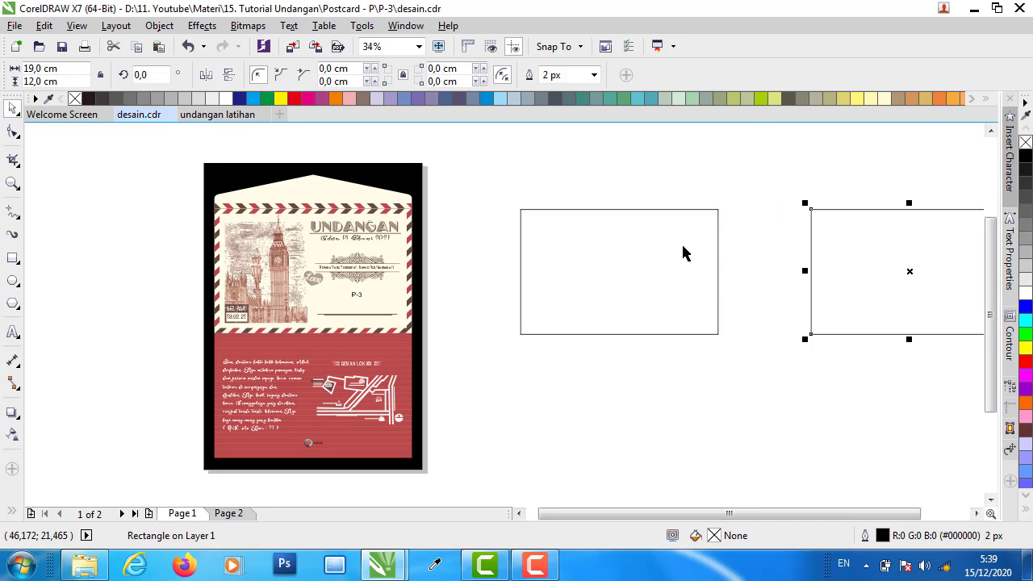
pyautogui.click(758, 234)
# - Place another copy of the original blank rectangle on the left side of the invitation page, level with the others
pyautogui.click(663, 246)
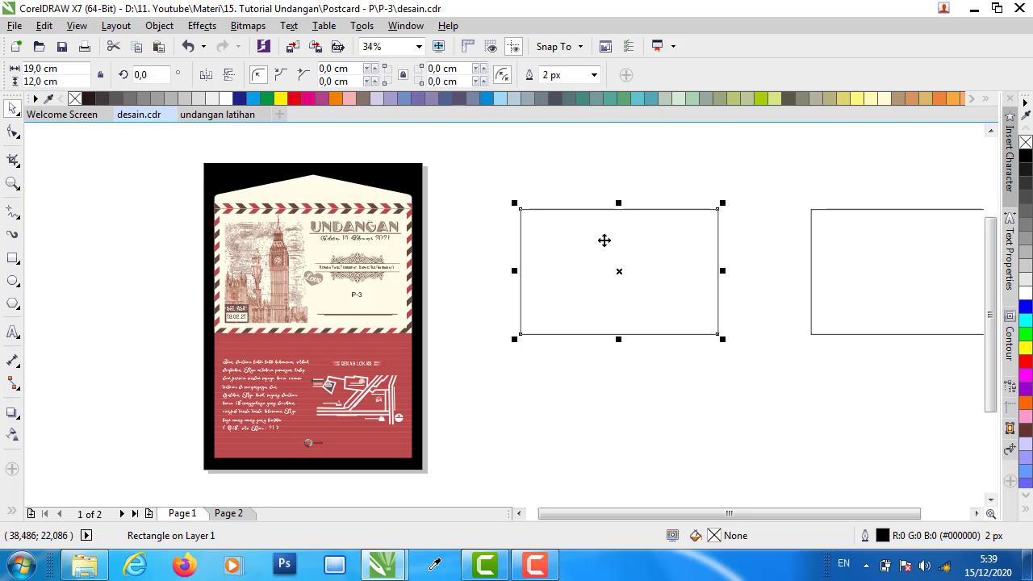
pyautogui.click(664, 250)
pyautogui.click(680, 234)
pyautogui.moveTo(680, 235); pyautogui.dragTo(144, 247)
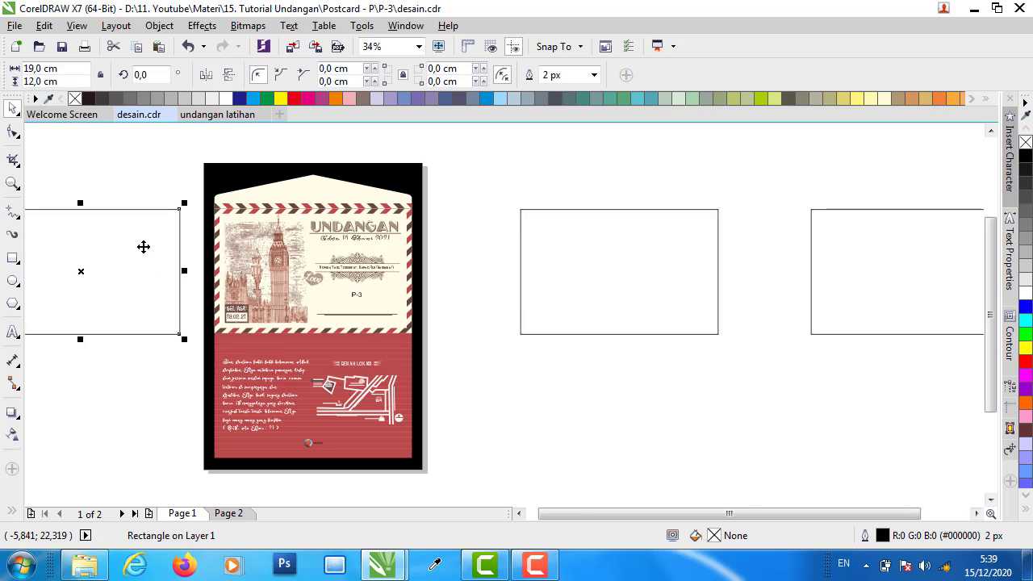
pyautogui.click(497, 234)
pyautogui.click(161, 244)
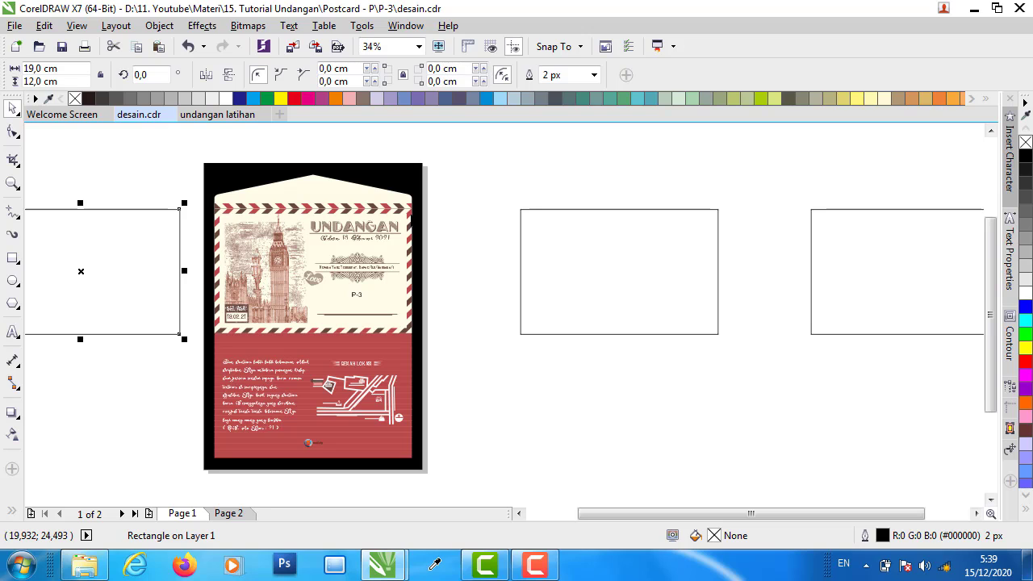
# - Copy the striped postcard border below the middle blank rectangle and delete the stripes extracted from its PowerClip frame
pyautogui.click(396, 225)
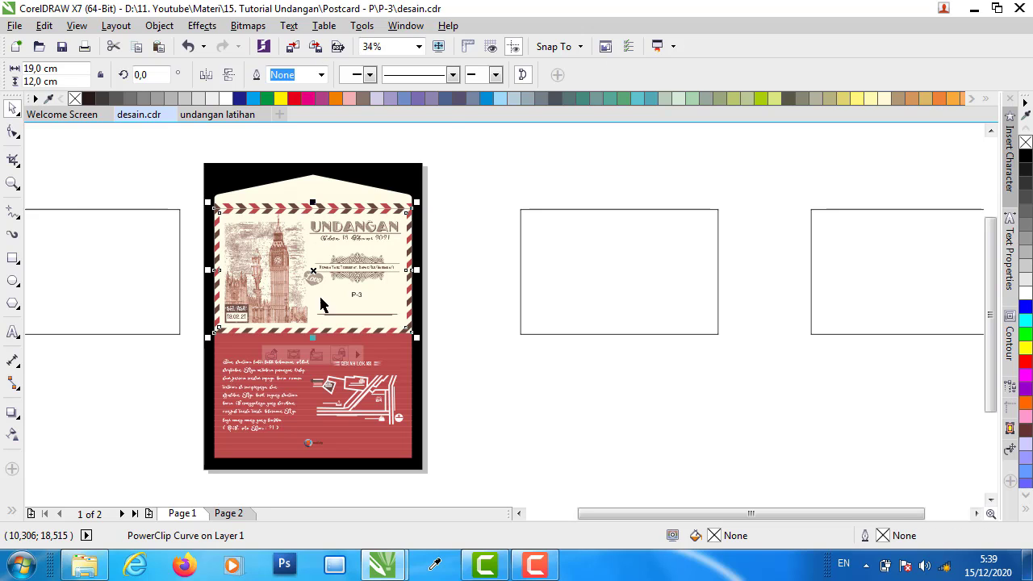
pyautogui.moveTo(311, 272); pyautogui.dragTo(620, 428)
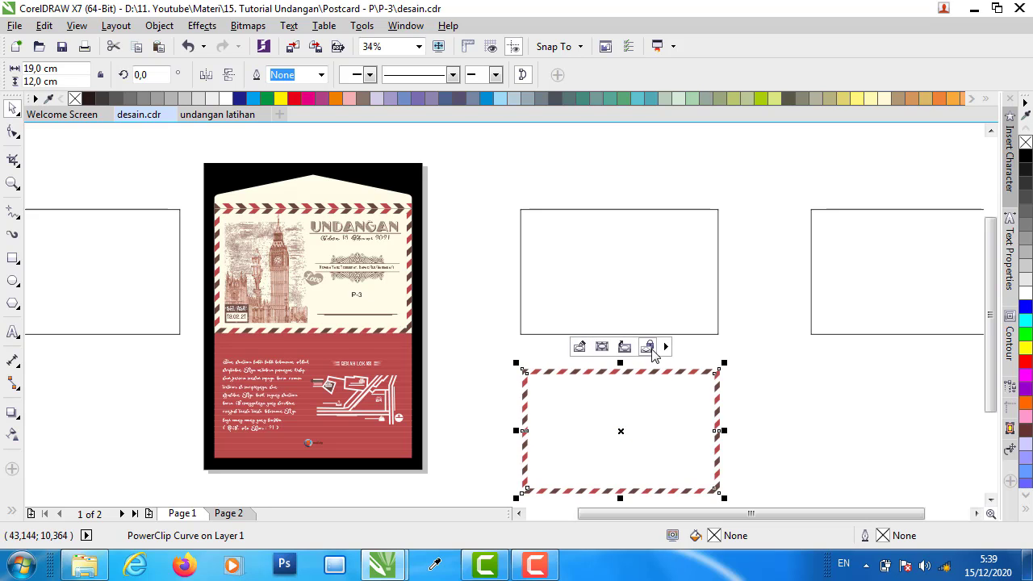
pyautogui.click(625, 346)
pyautogui.press('Delete')
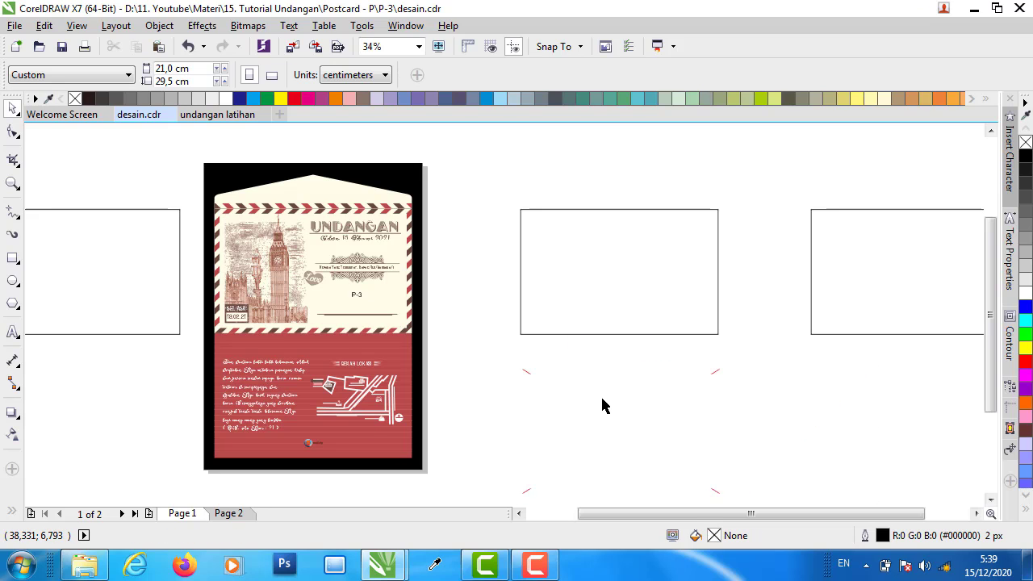
# - Give the emptied PowerClip border frame a yellow outline
pyautogui.click(526, 372)
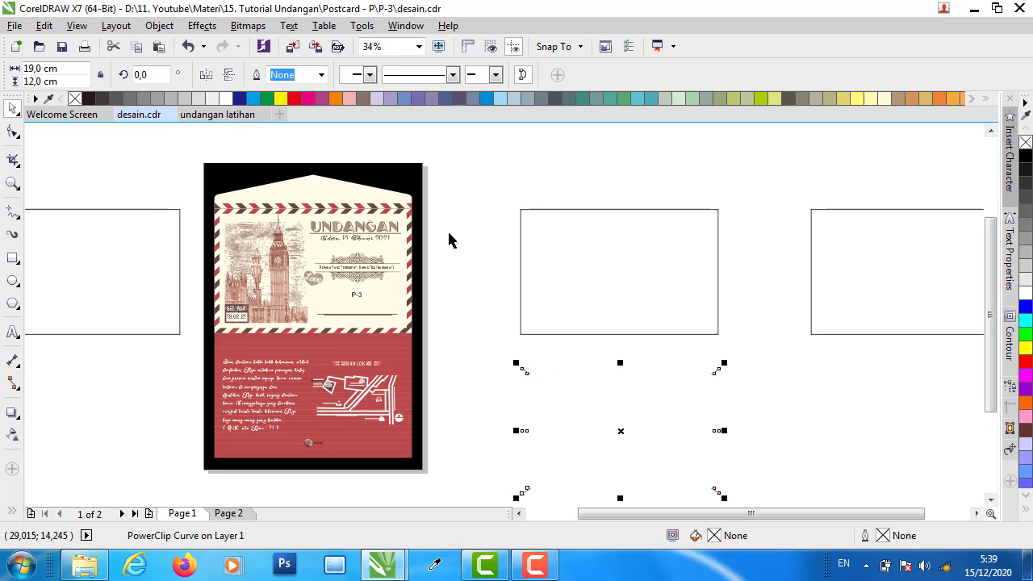
pyautogui.rightClick(279, 98)
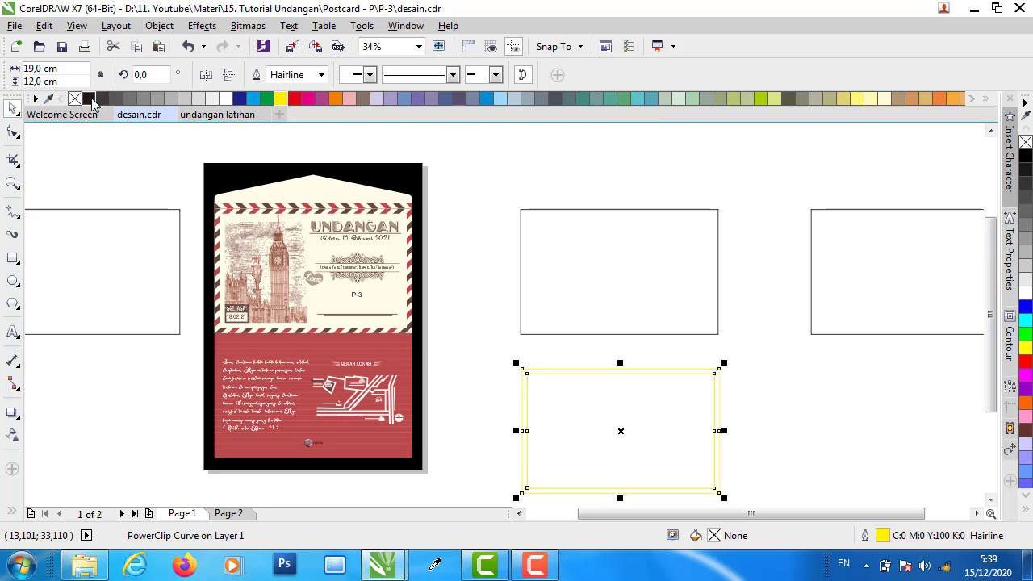
# - Measure the border frame's thickness with a temporary rectangle drawn between its two outlines near the upper-left corner, and delete that rectangle
pyautogui.rightClick(605, 370)
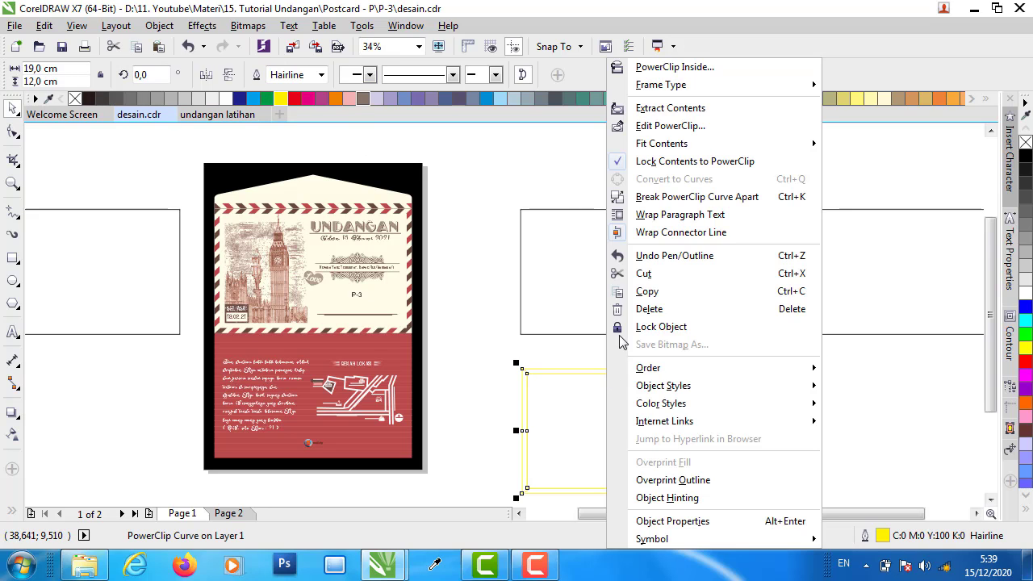
pyautogui.click(579, 402)
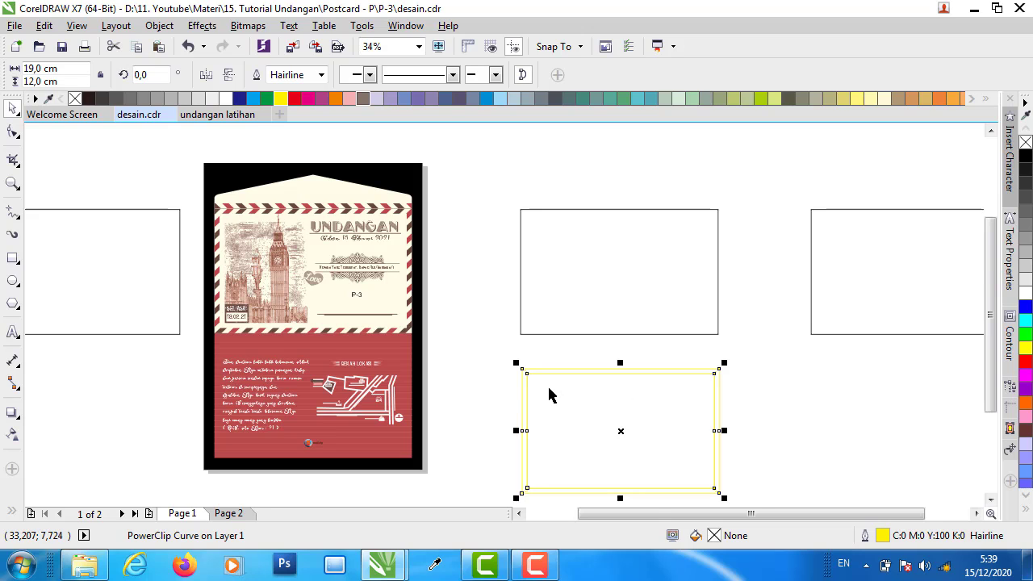
pyautogui.scroll(5, 549, 395)
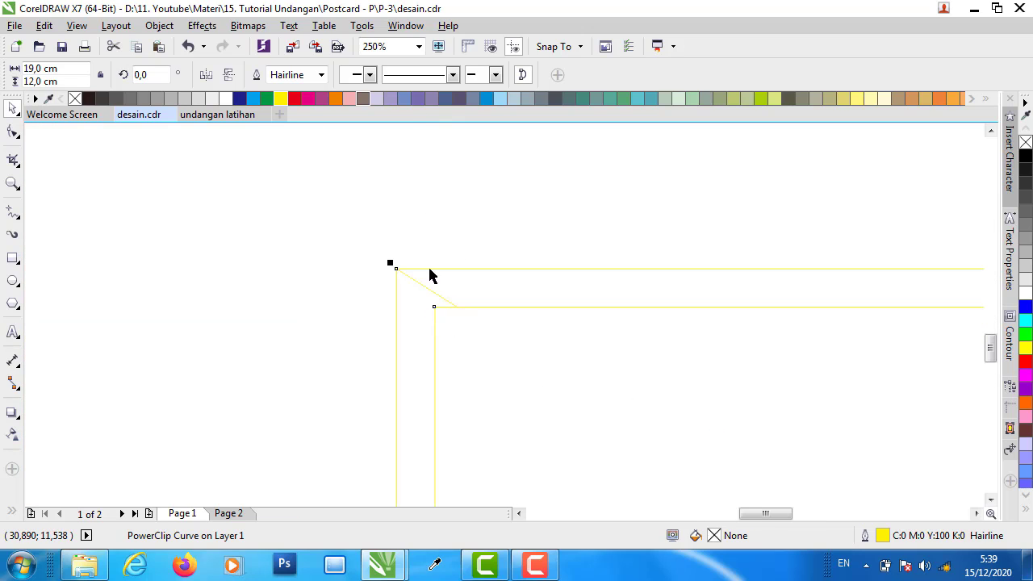
pyautogui.click(451, 316)
pyautogui.click(455, 306)
pyautogui.click(13, 258)
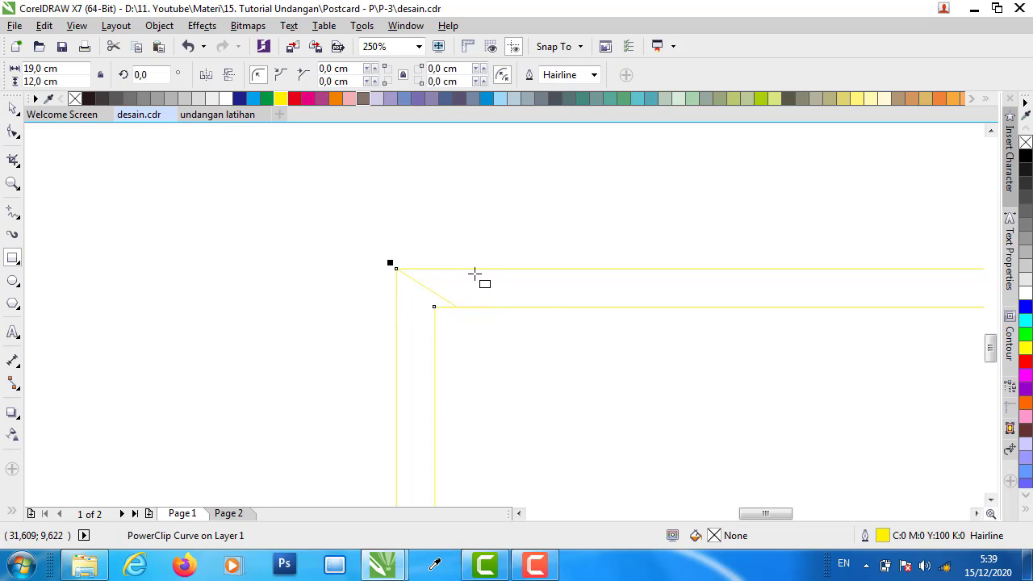
pyautogui.moveTo(496, 295); pyautogui.dragTo(508, 307)
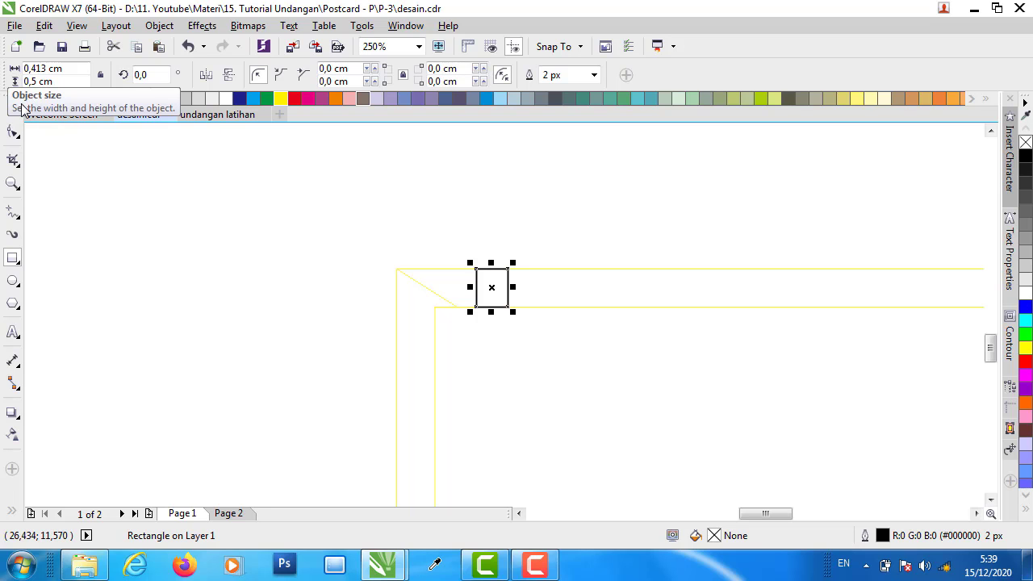
pyautogui.click(13, 107)
pyautogui.press('Delete')
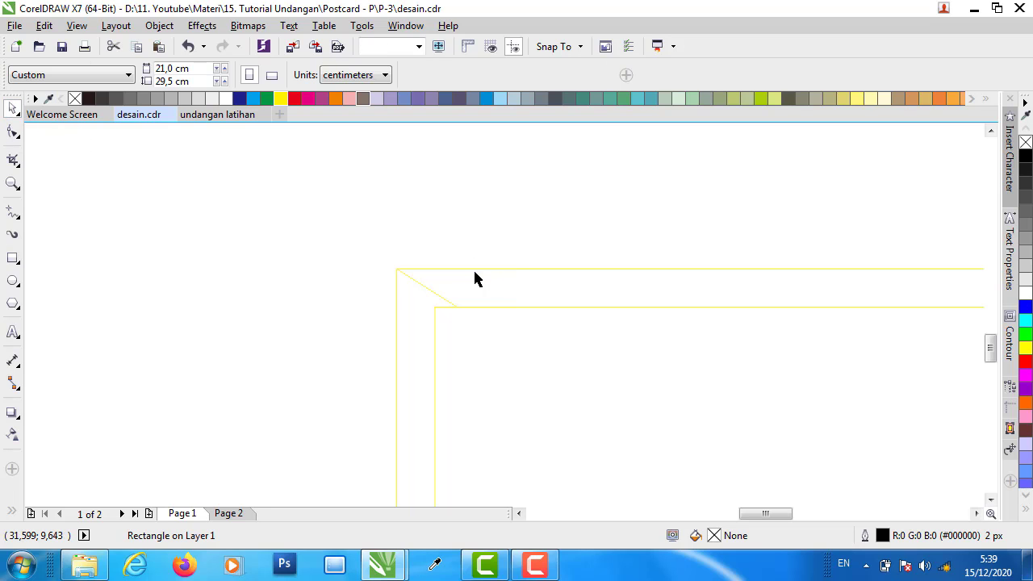
# - Resize the blank rectangle beside the postcard's left edge to 18 x 11 cm and give it a yellow outline
pyautogui.scroll(-5, 597, 286)
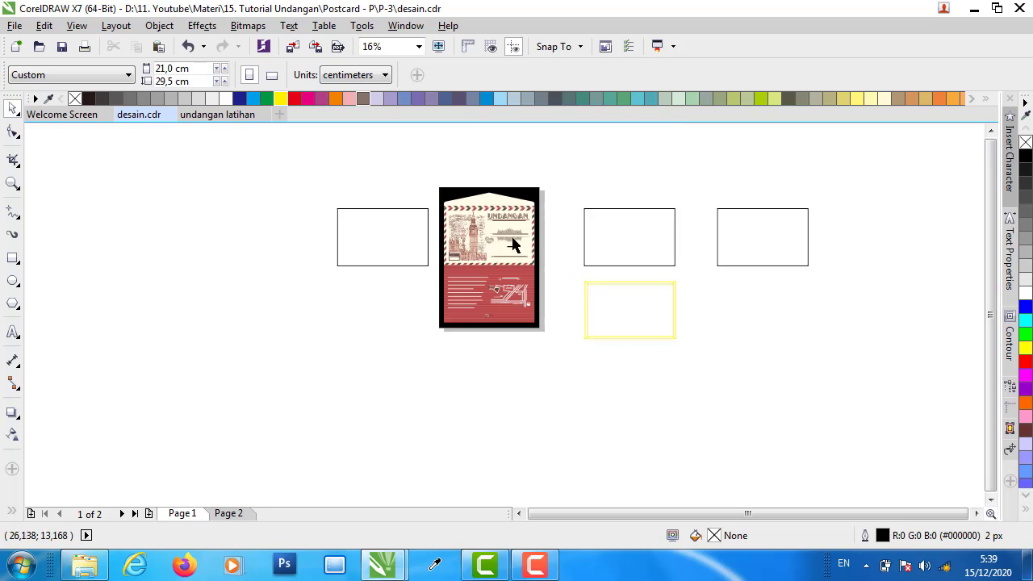
pyautogui.scroll(1, 553, 223)
pyautogui.click(249, 246)
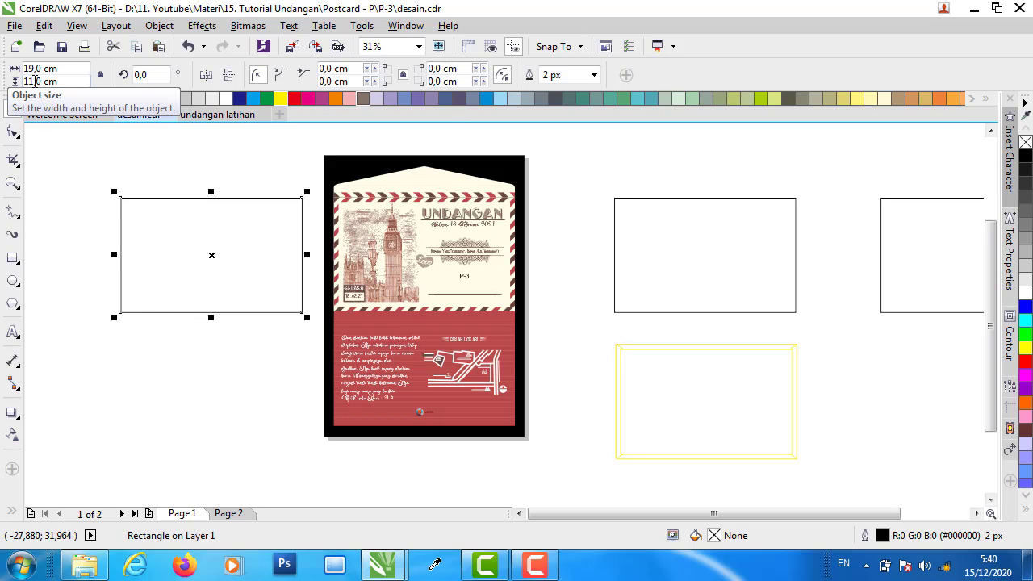
pyautogui.write('1')
pyautogui.press('Return')
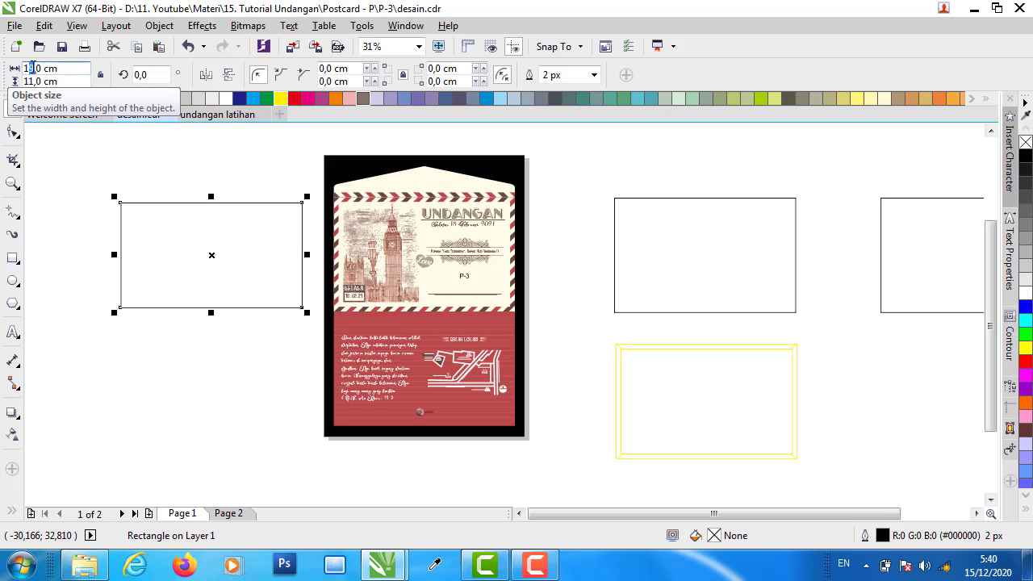
pyautogui.press('Return')
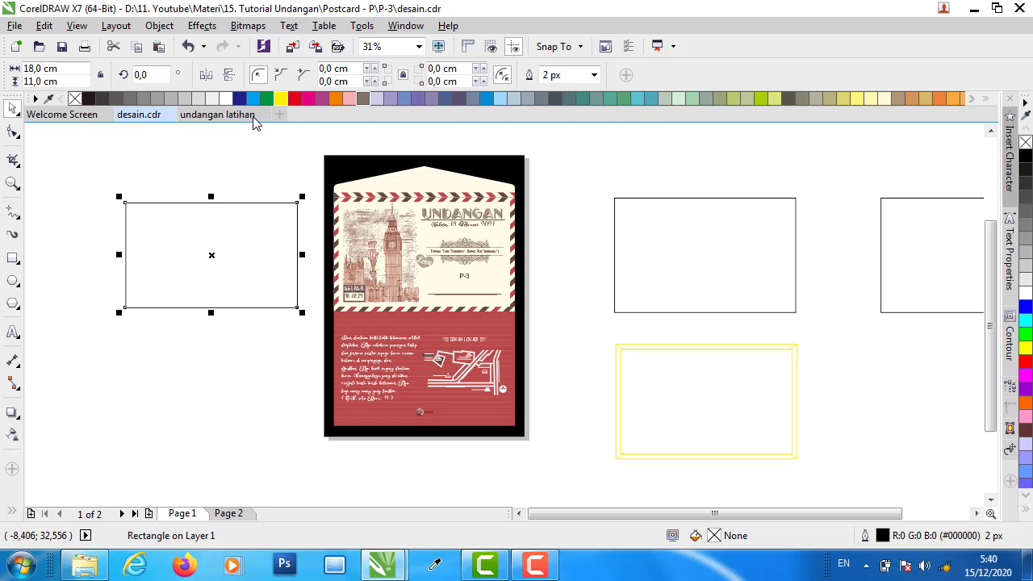
pyautogui.rightClick(280, 99)
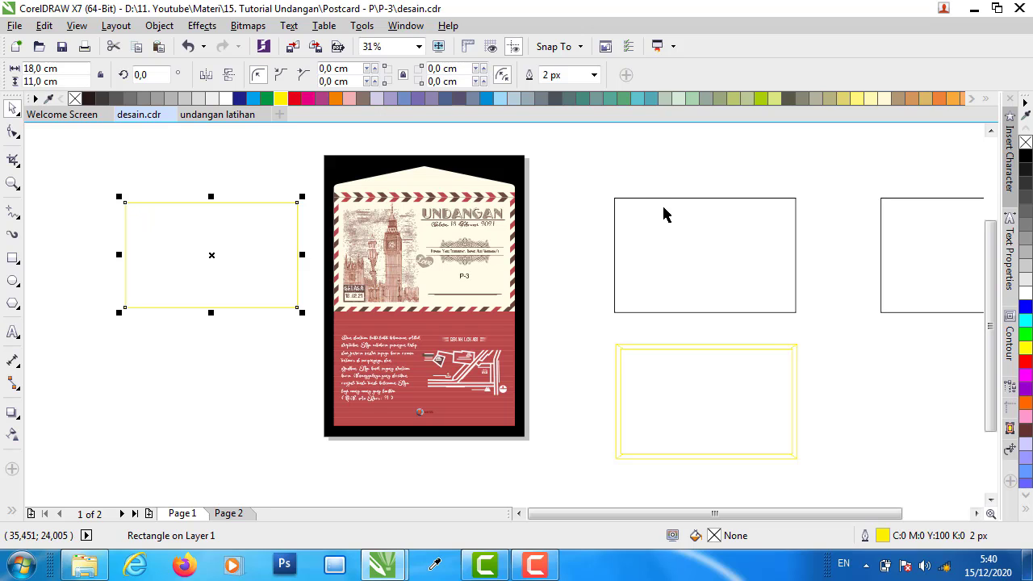
# - Center the yellow-outlined 18 x 11 cm rectangle on the middle 19 x 12 cm rectangle
pyautogui.keyDown('shift'); pyautogui.click(713, 200); pyautogui.keyUp('shift')
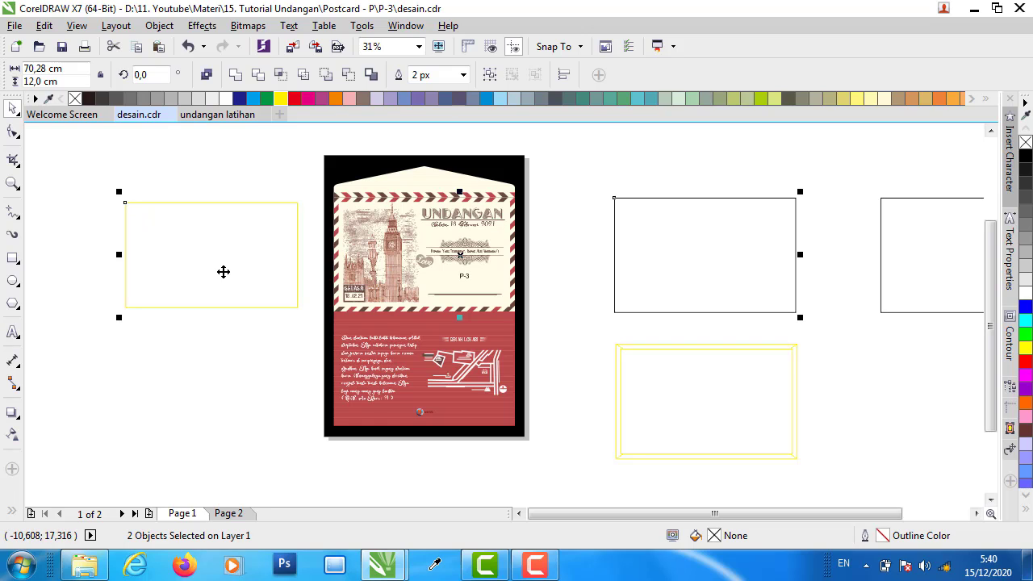
pyautogui.press('c')
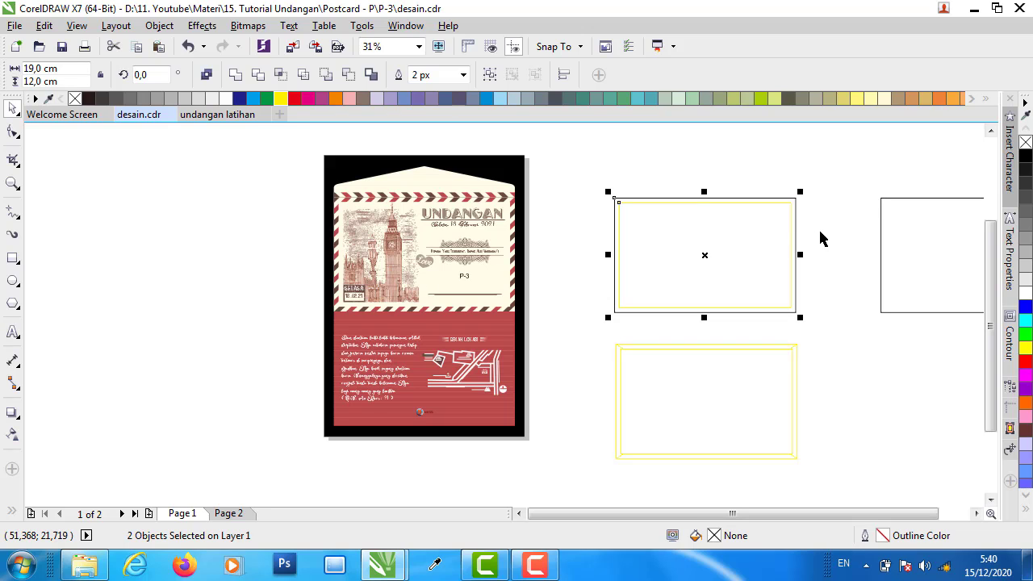
pyautogui.moveTo(598, 163); pyautogui.dragTo(787, 320)
pyautogui.click(669, 204)
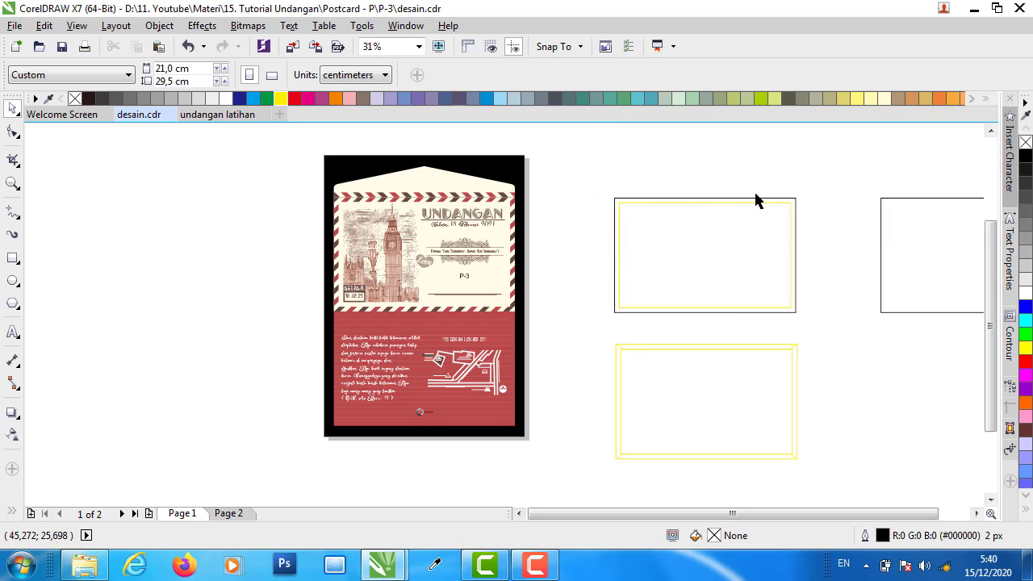
# - Cut the inner rectangle out of the outer one with Back Minus Front to form a border frame
pyautogui.click(758, 204)
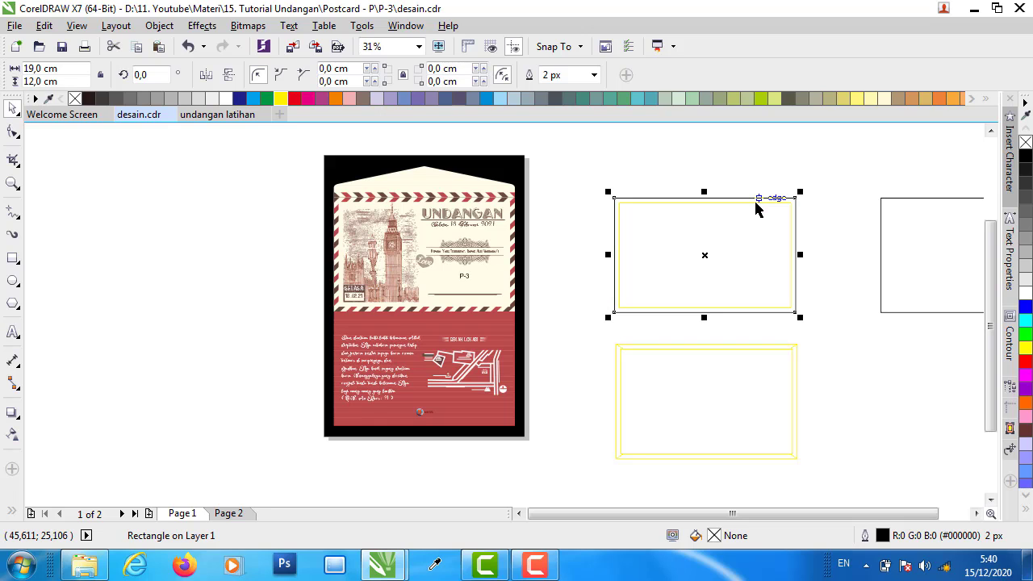
pyautogui.keyDown('shift'); pyautogui.click(749, 209); pyautogui.keyUp('shift')
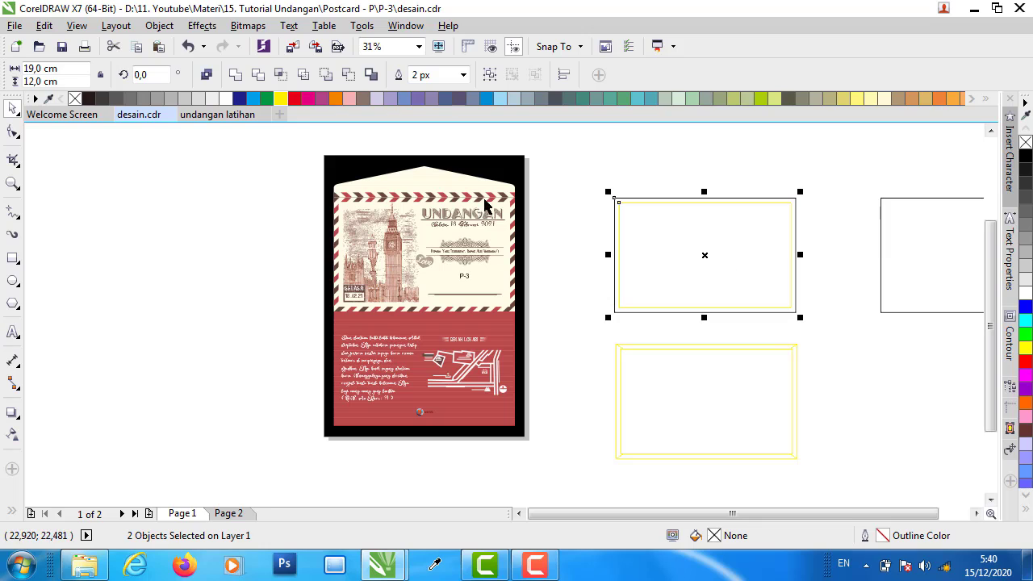
pyautogui.click(350, 81)
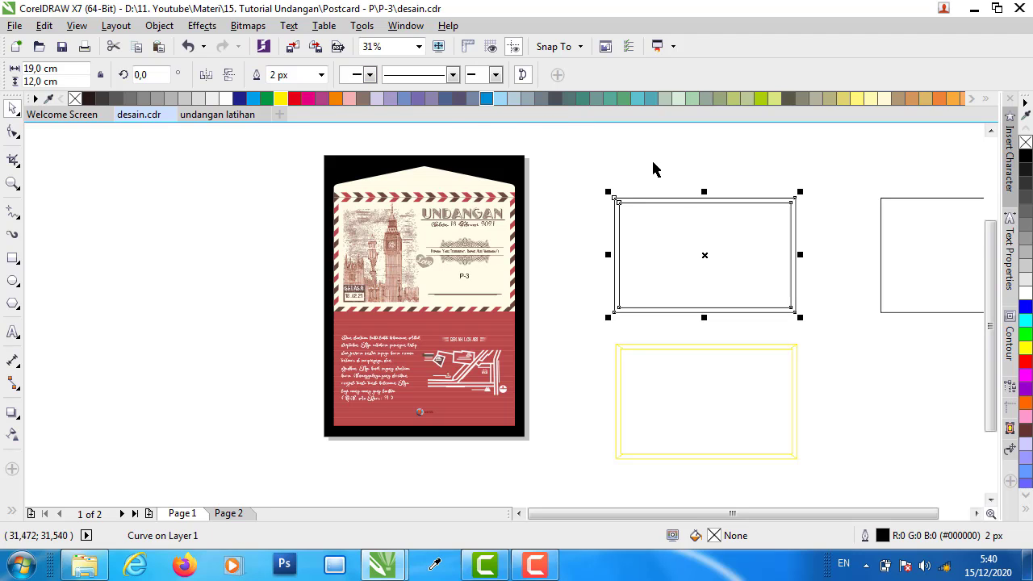
pyautogui.click(737, 189)
pyautogui.moveTo(642, 226); pyautogui.dragTo(759, 287)
pyautogui.click(711, 204)
pyautogui.click(738, 189)
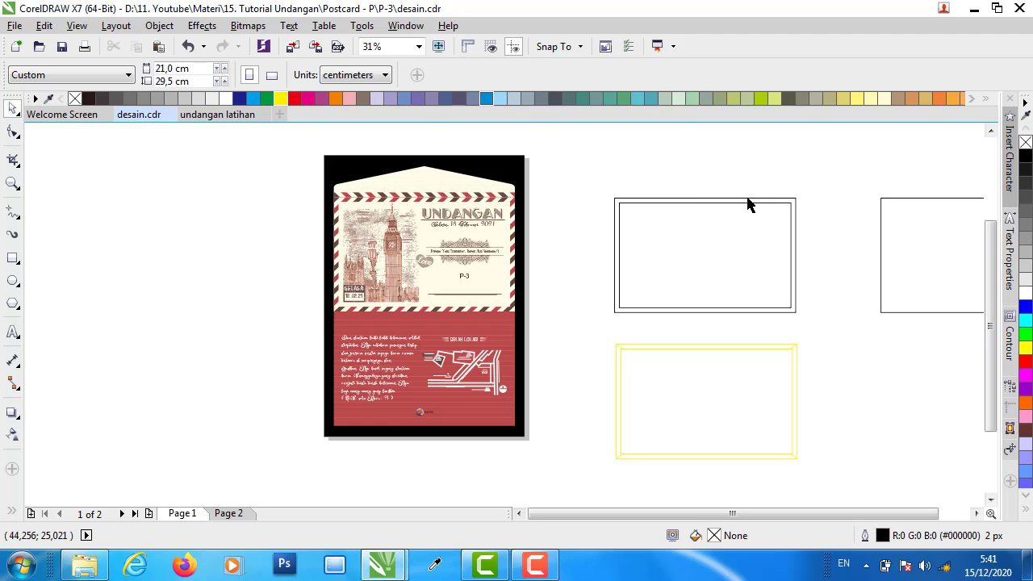
# - Fill the new border frame with orange
pyautogui.click(700, 203)
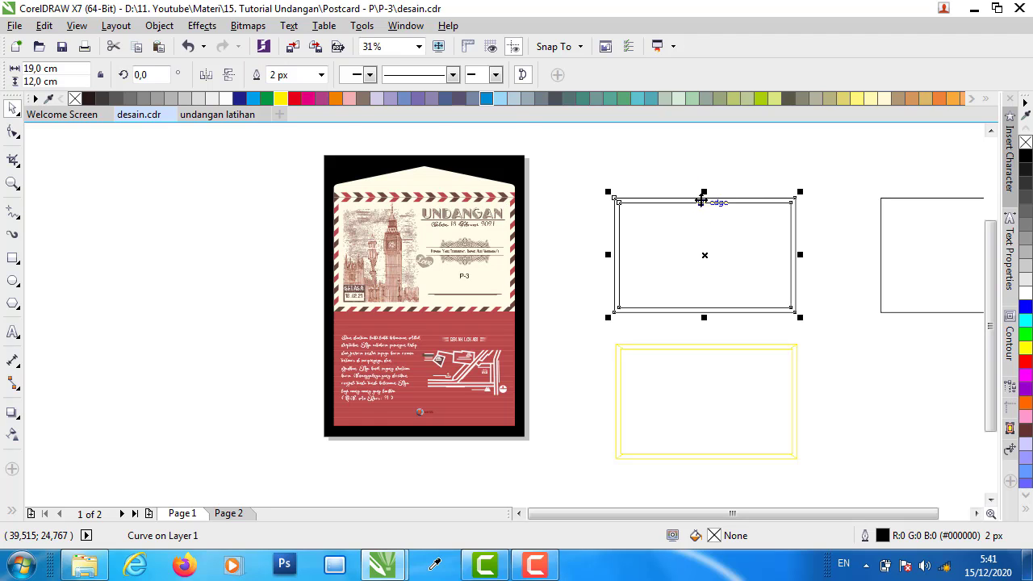
pyautogui.rightClick(337, 98)
pyautogui.click(652, 209)
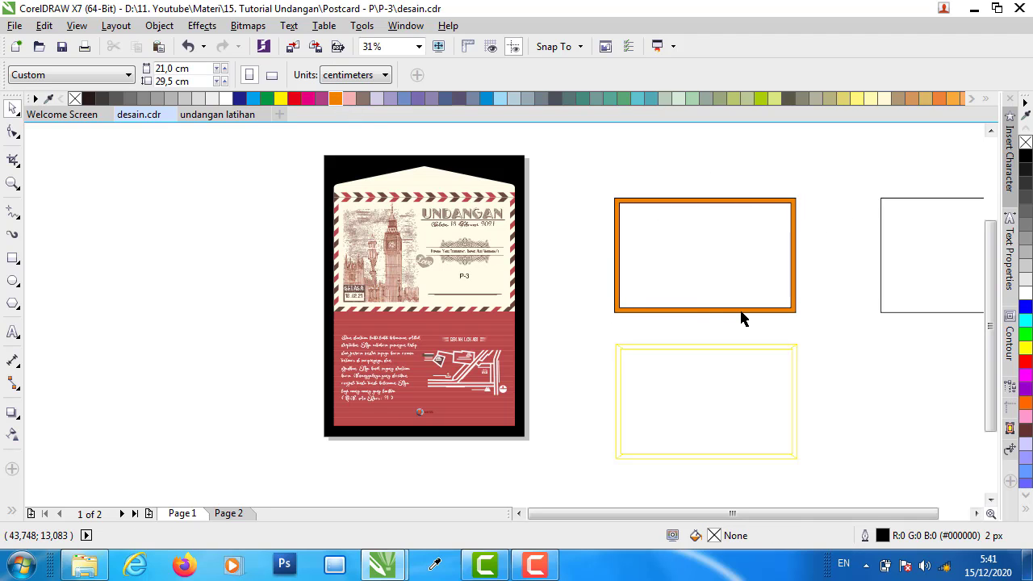
# - Fill the new border frame with yellow and delete the old PowerClip frame below it
pyautogui.click(749, 203)
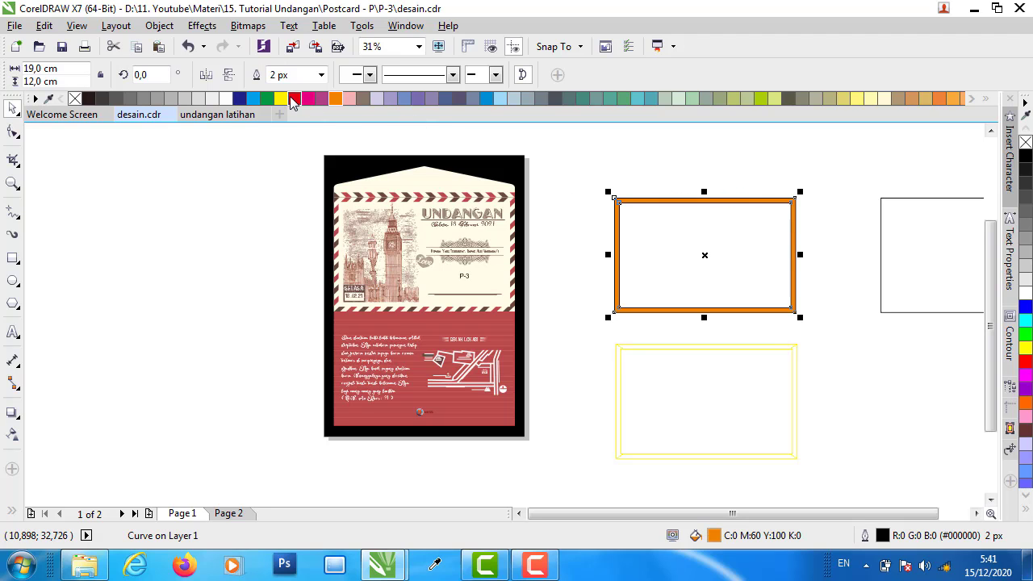
pyautogui.click(281, 100)
pyautogui.click(770, 185)
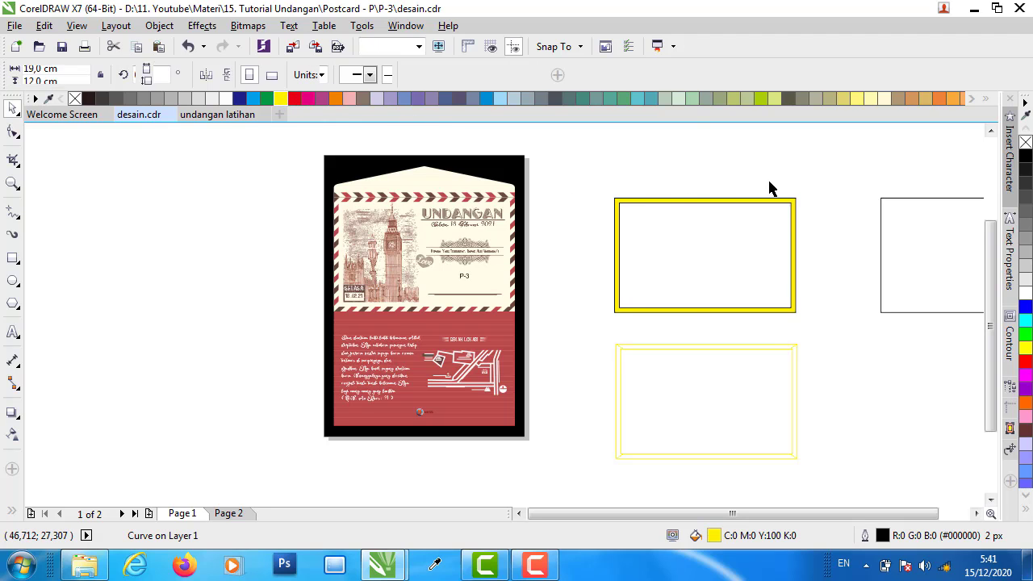
pyautogui.click(745, 348)
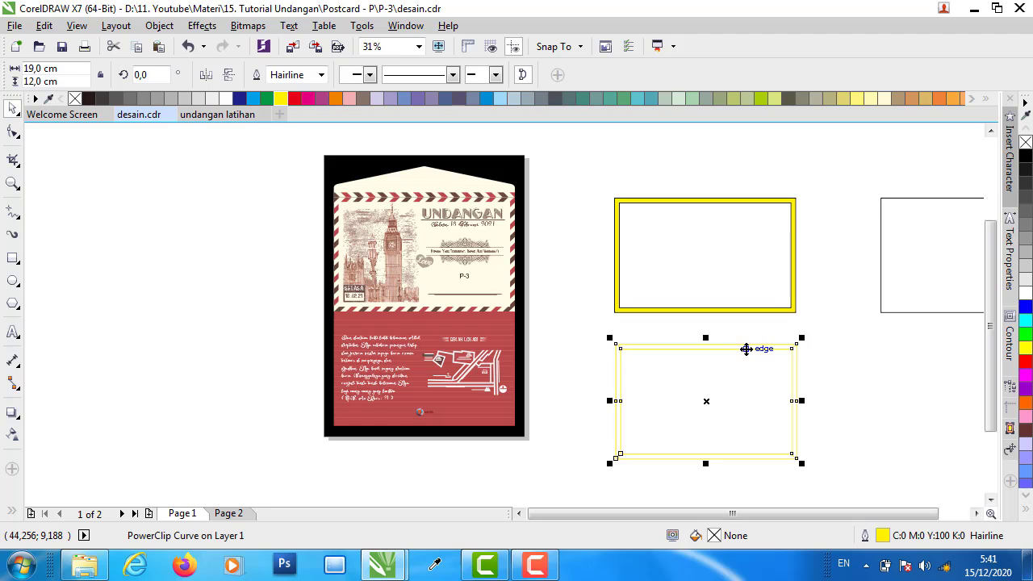
pyautogui.press('Delete')
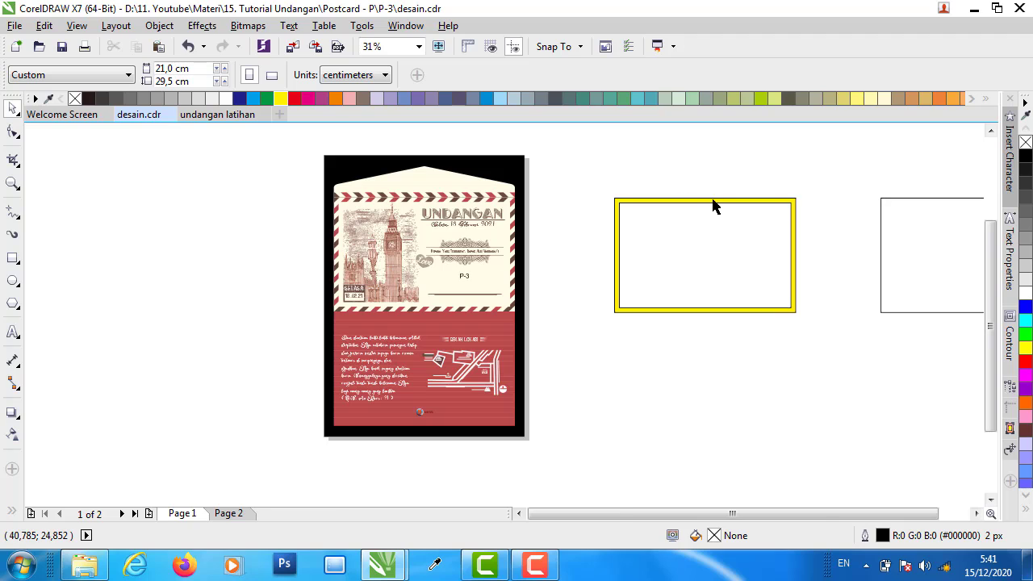
# - Draw a rectangle about 0.62 x 0.32 cm from the base of a brown stripe on the postcard's lower border, matching the stripe's width
pyautogui.scroll(2, 713, 207)
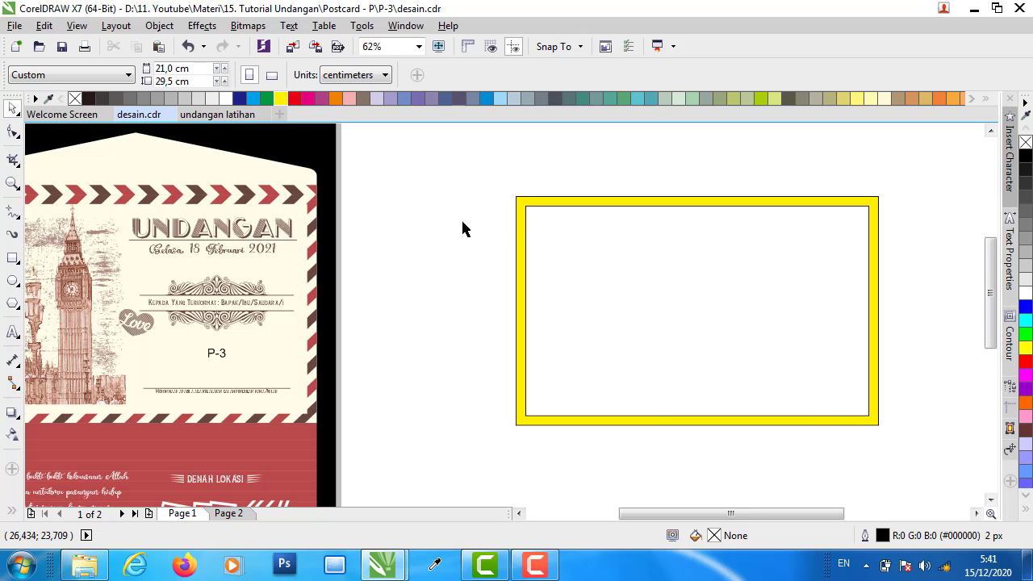
pyautogui.scroll(2, 224, 459)
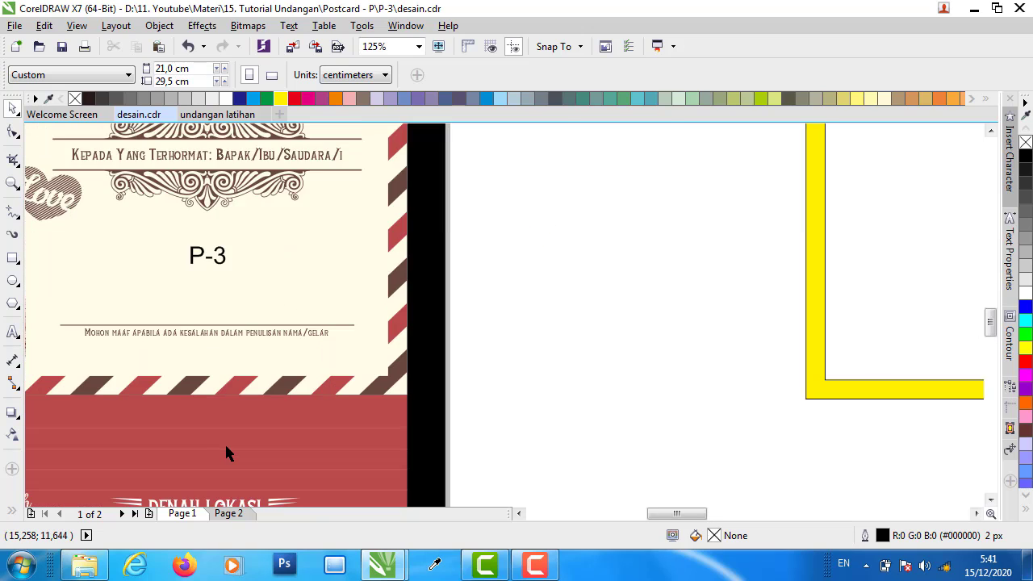
pyautogui.scroll(1, 201, 347)
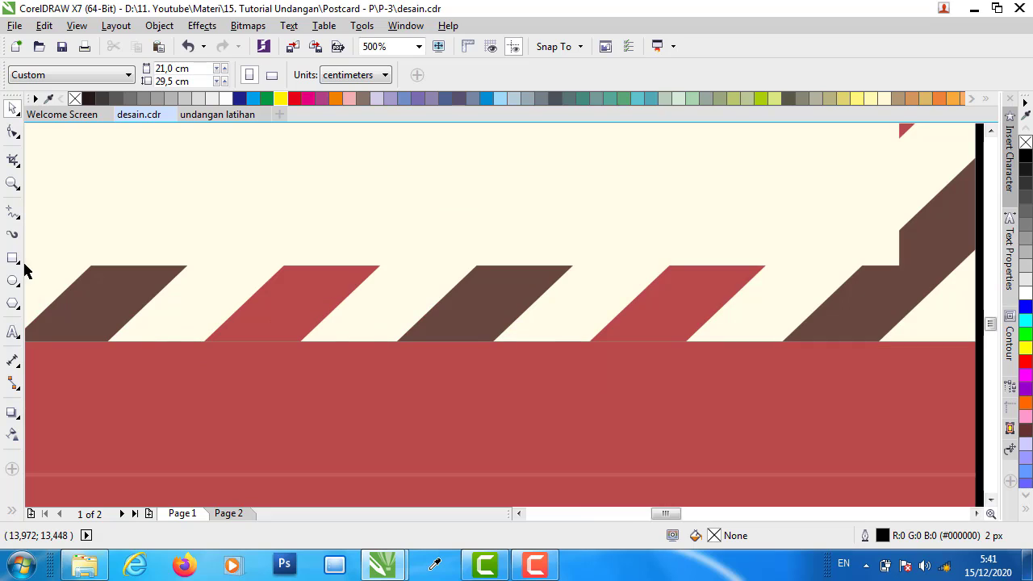
pyautogui.click(13, 258)
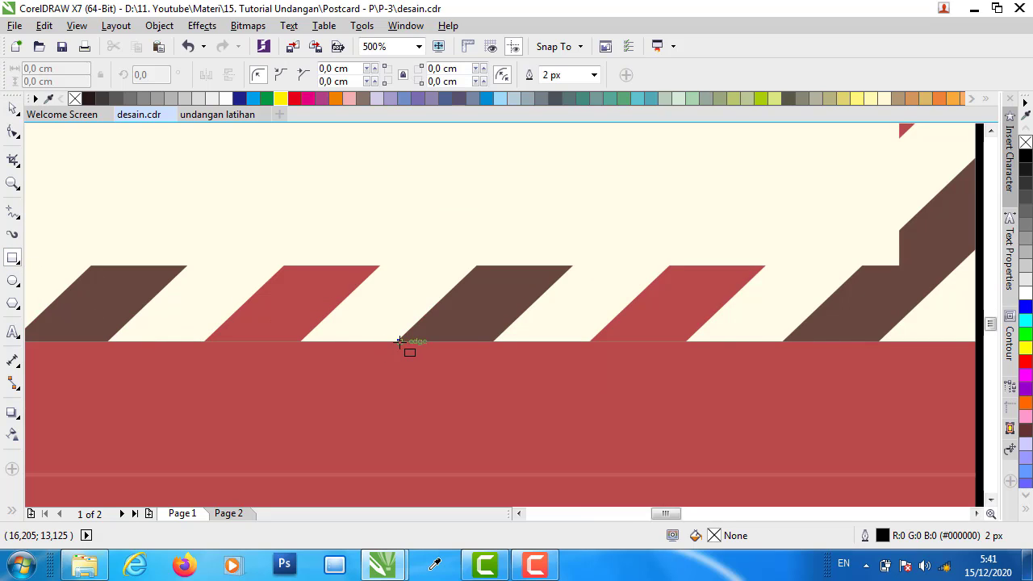
pyautogui.moveTo(399, 342); pyautogui.dragTo(495, 292)
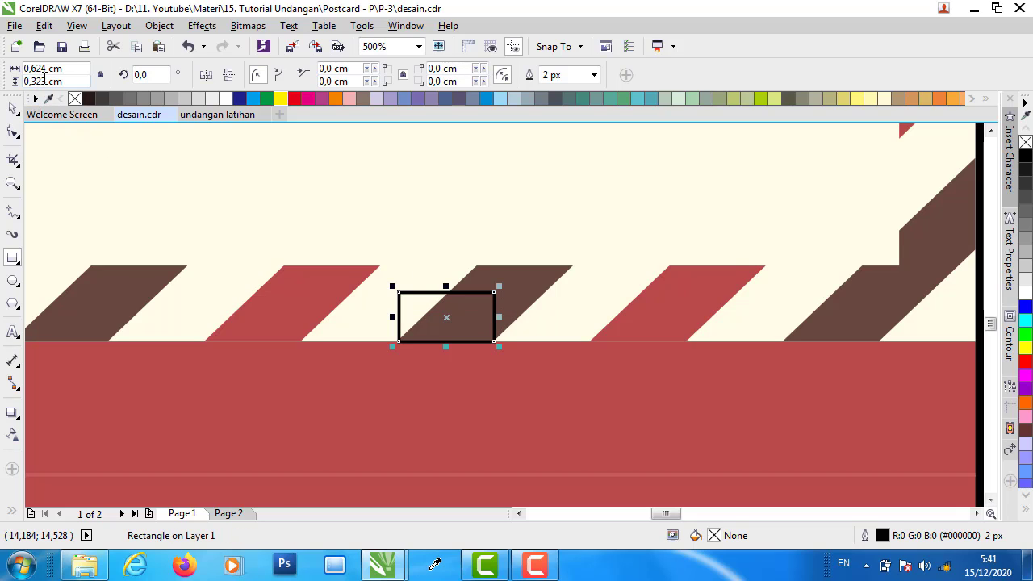
pyautogui.moveTo(45, 80); pyautogui.dragTo(48, 81)
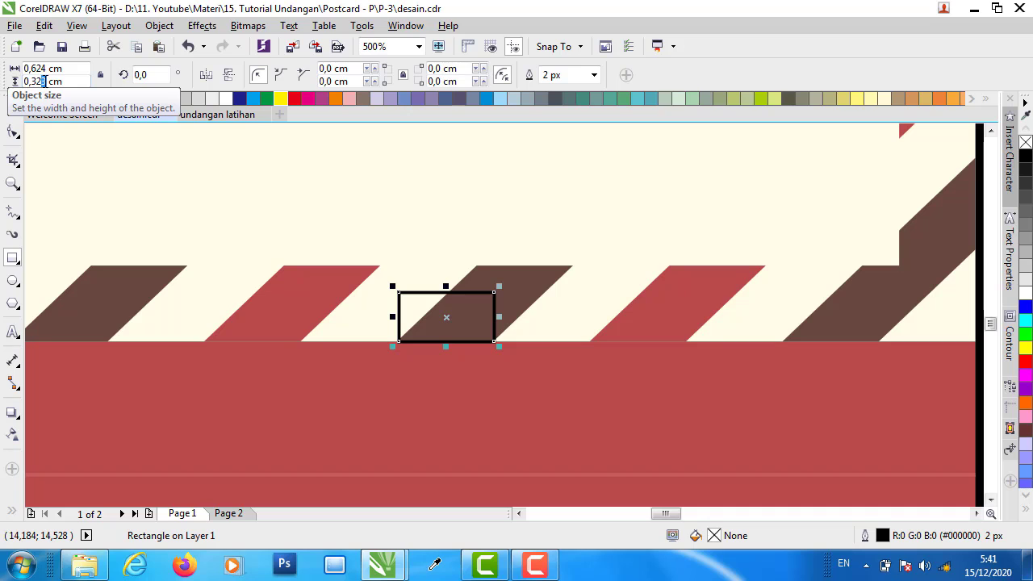
pyautogui.click(13, 108)
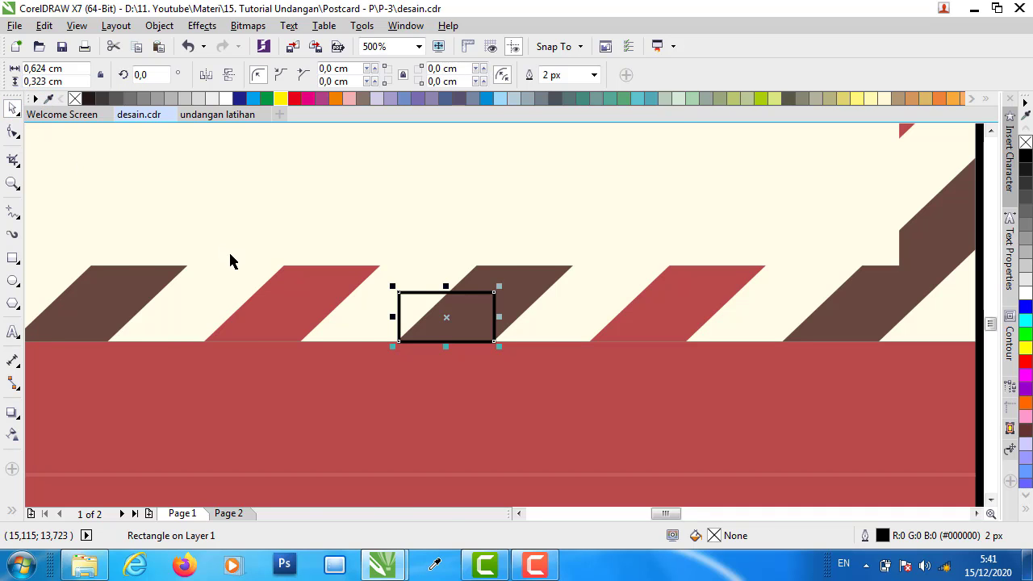
# - Stretch the small rectangle into a strip about 4.62 cm tall and place it below the yellow frame
pyautogui.scroll(-5, 229, 254)
pyautogui.moveTo(258, 269); pyautogui.dragTo(434, 173)
pyautogui.scroll(-3, 452, 299)
pyautogui.moveTo(456, 311); pyautogui.dragTo(473, 363)
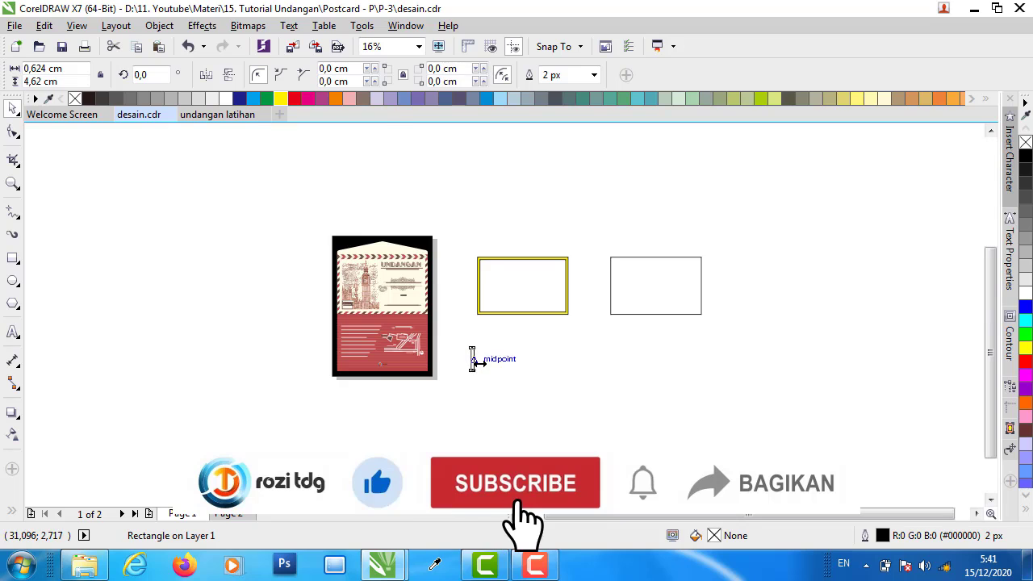
# - Move the narrow strip onto the postcard's lower striped border, with its base on the base of a red stripe
pyautogui.scroll(2, 473, 357)
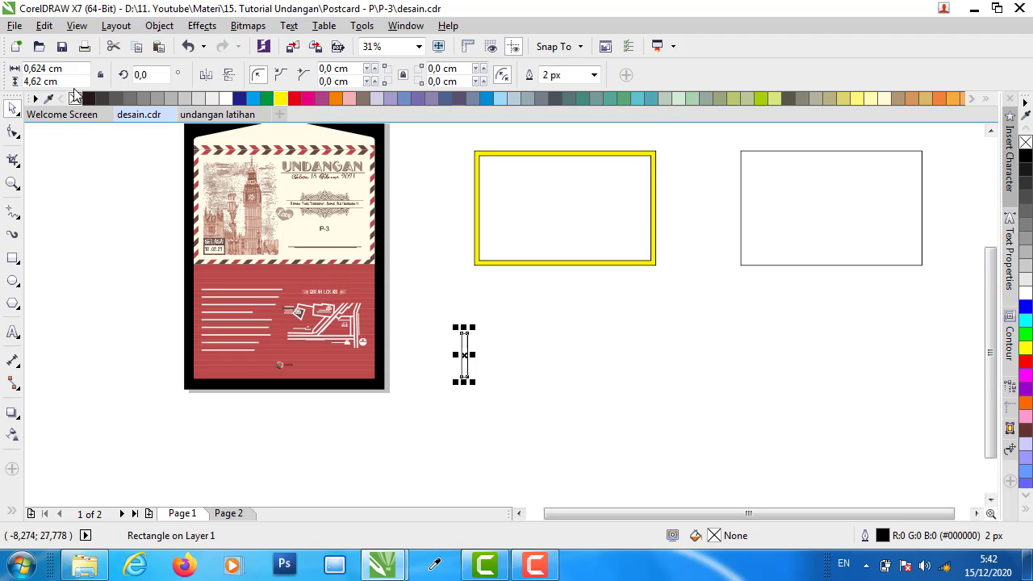
pyautogui.click(440, 341)
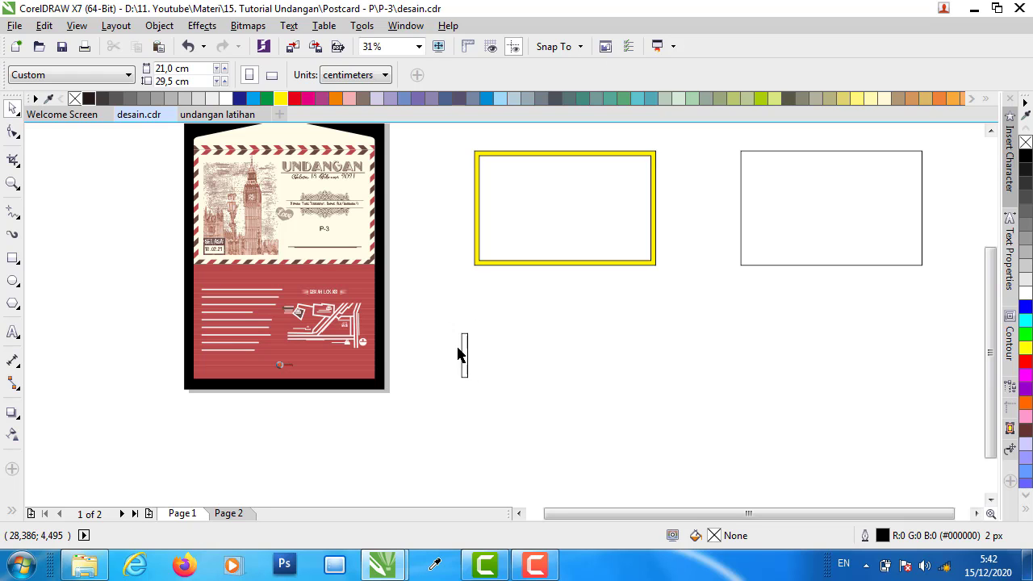
pyautogui.moveTo(463, 345); pyautogui.dragTo(392, 253)
pyautogui.scroll(5, 334, 260)
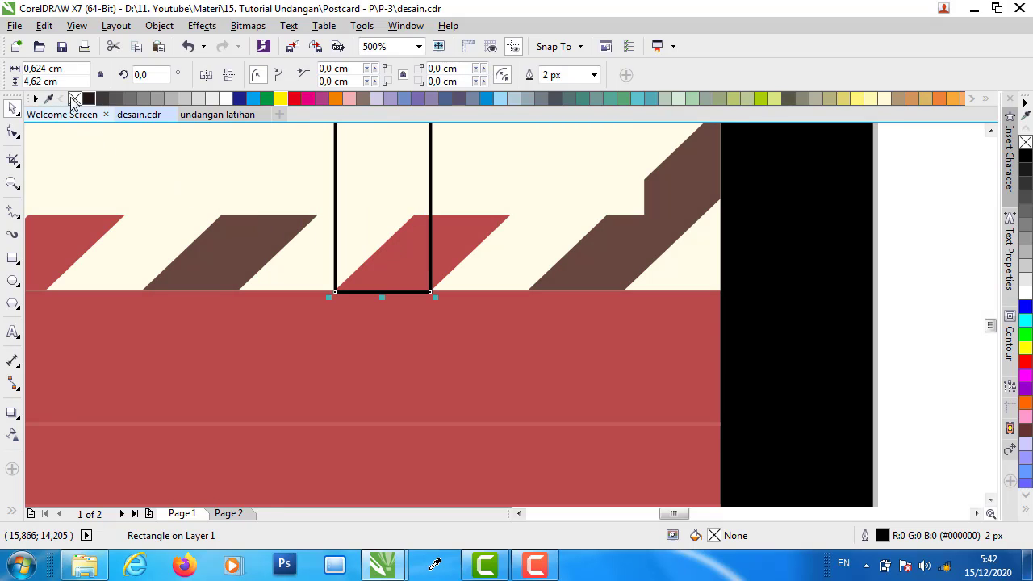
# - Move the narrow strip back off the postcard to below the yellow frame and set its height to 12 cm
pyautogui.scroll(-5, 288, 235)
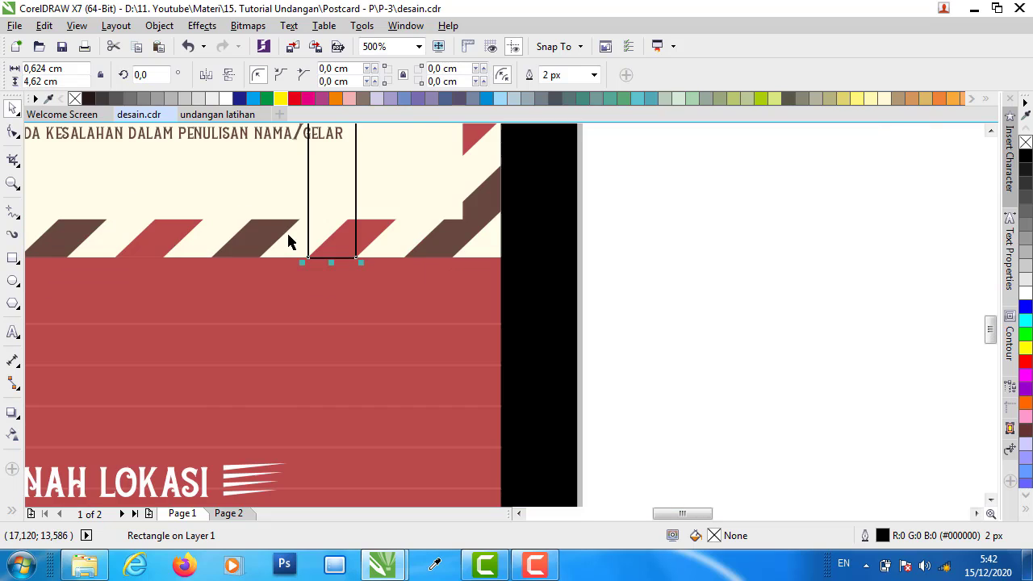
pyautogui.moveTo(319, 194); pyautogui.dragTo(631, 383)
pyautogui.scroll(-4, 581, 375)
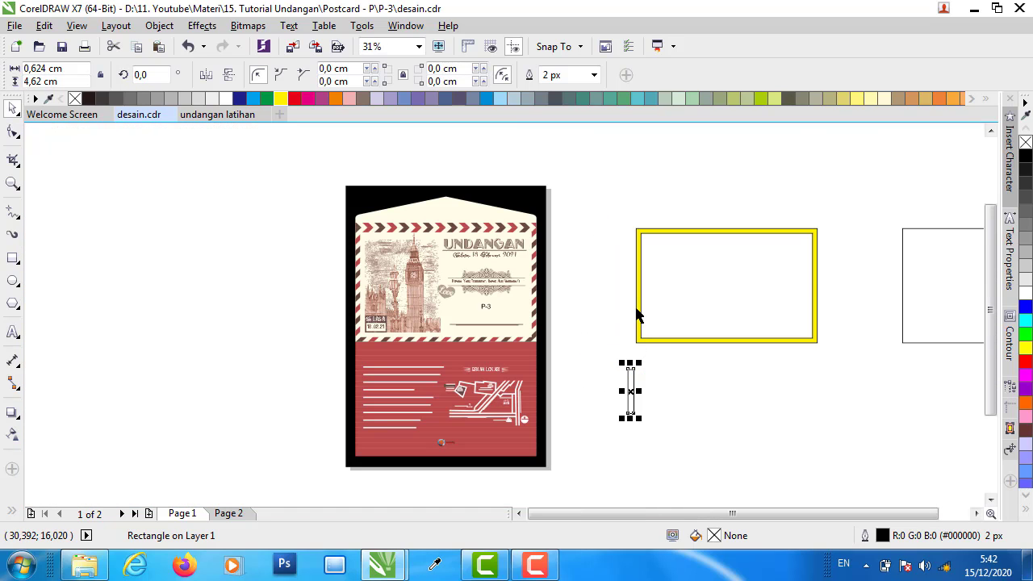
pyautogui.click(637, 311)
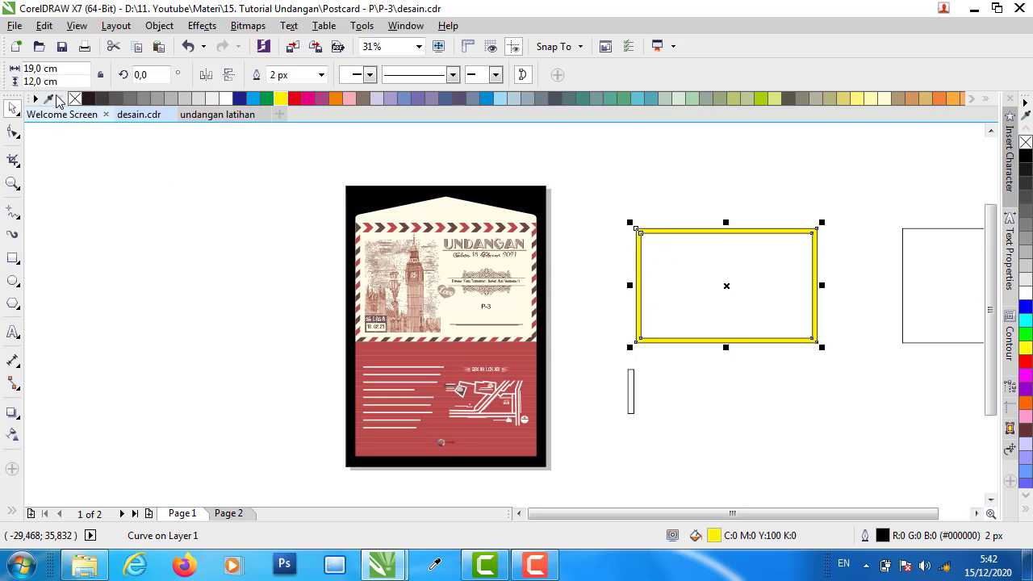
pyautogui.click(629, 376)
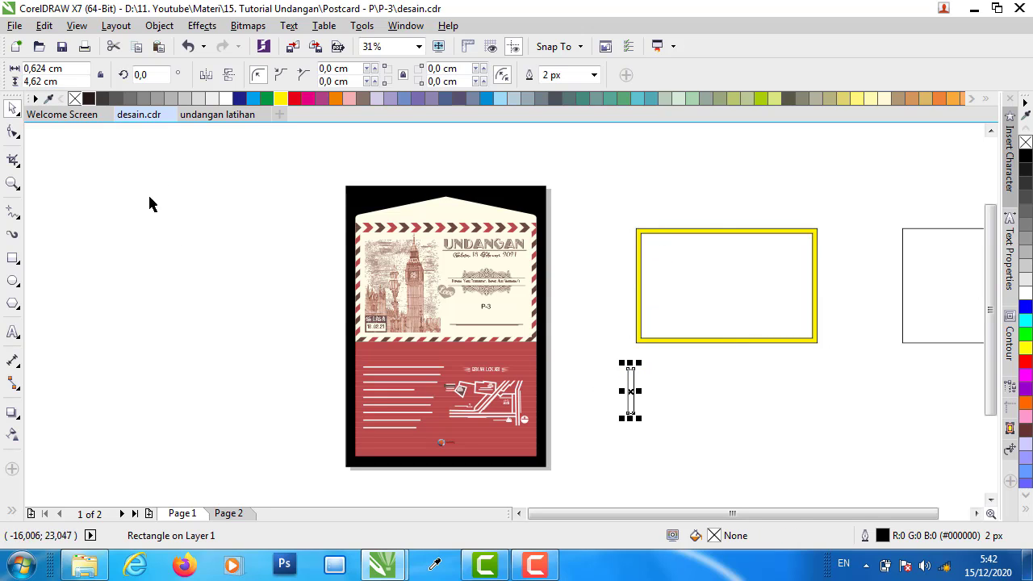
pyautogui.doubleClick(64, 80)
pyautogui.write('12')
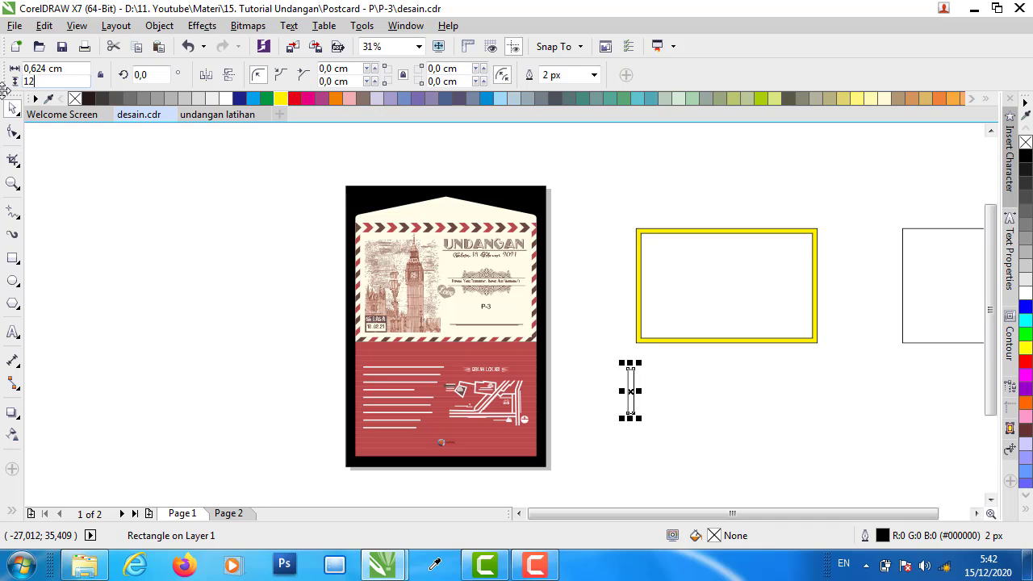
pyautogui.press('Return')
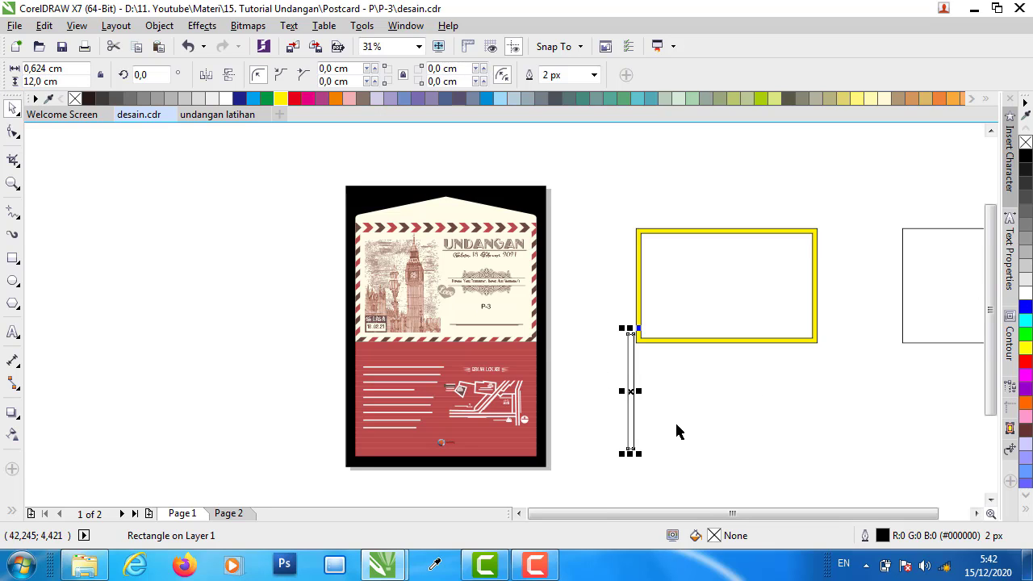
pyautogui.scroll(1, 718, 445)
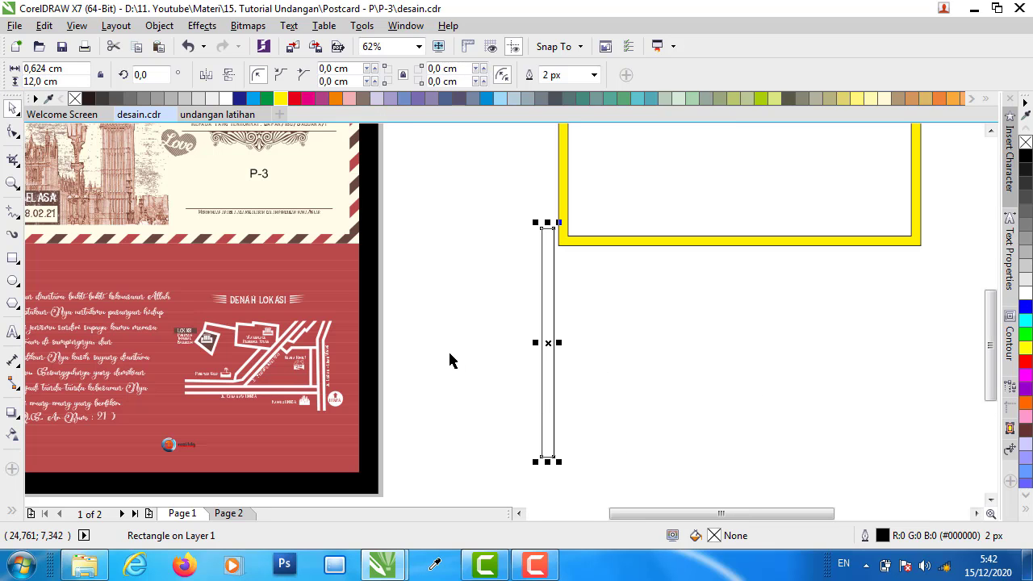
pyautogui.press('i')
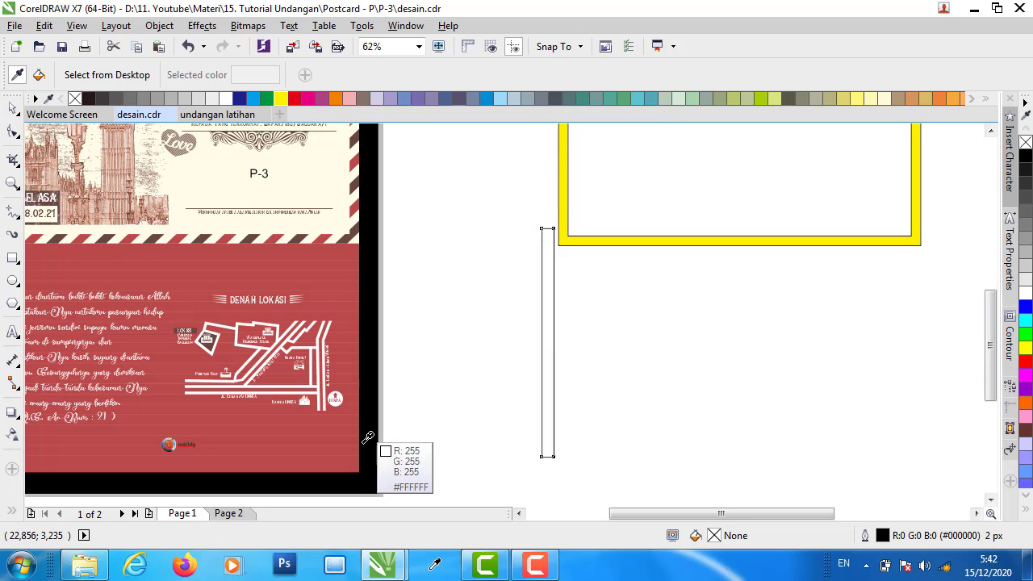
pyautogui.click(13, 108)
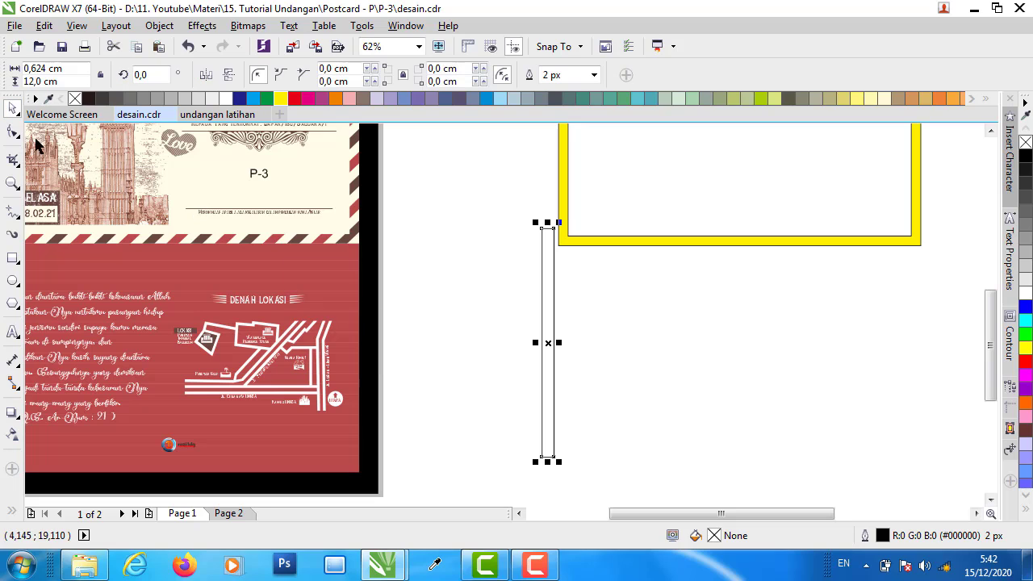
pyautogui.click(12, 513)
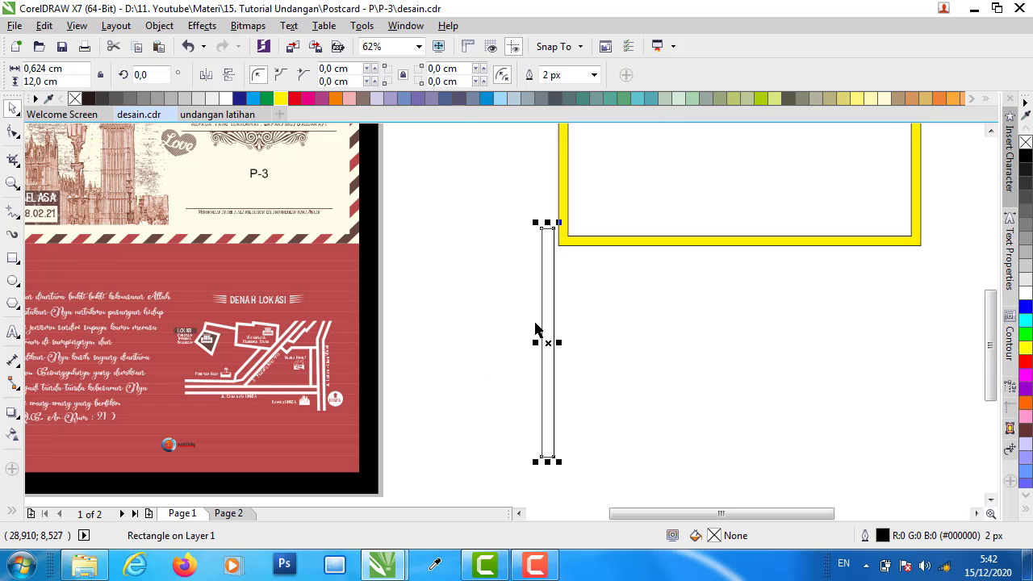
# - Fill the strip with the red sampled from the postcard's lower panel (C30 M83 Y67 K0) and remove its outline
pyautogui.press('i')
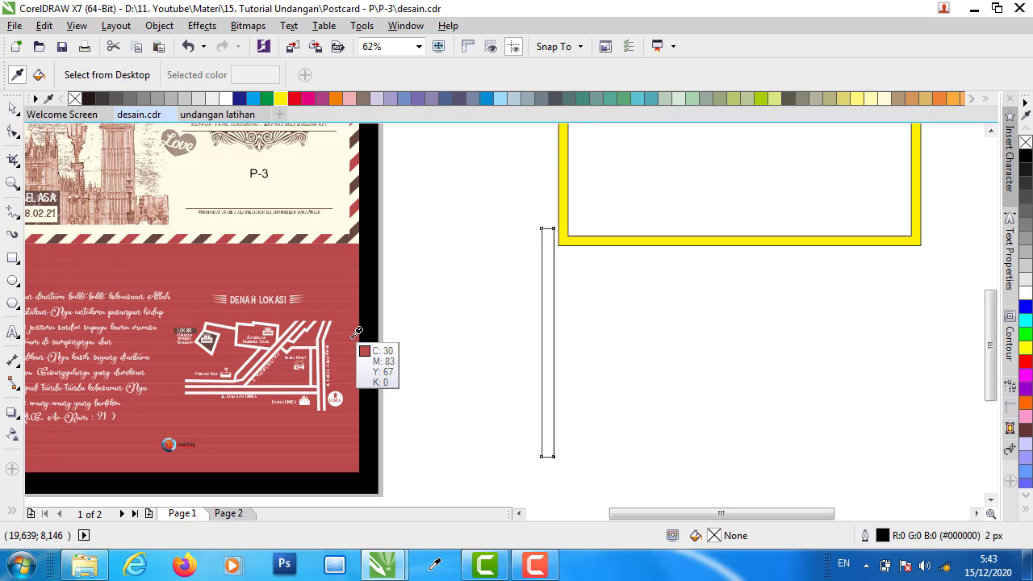
pyautogui.click(357, 332)
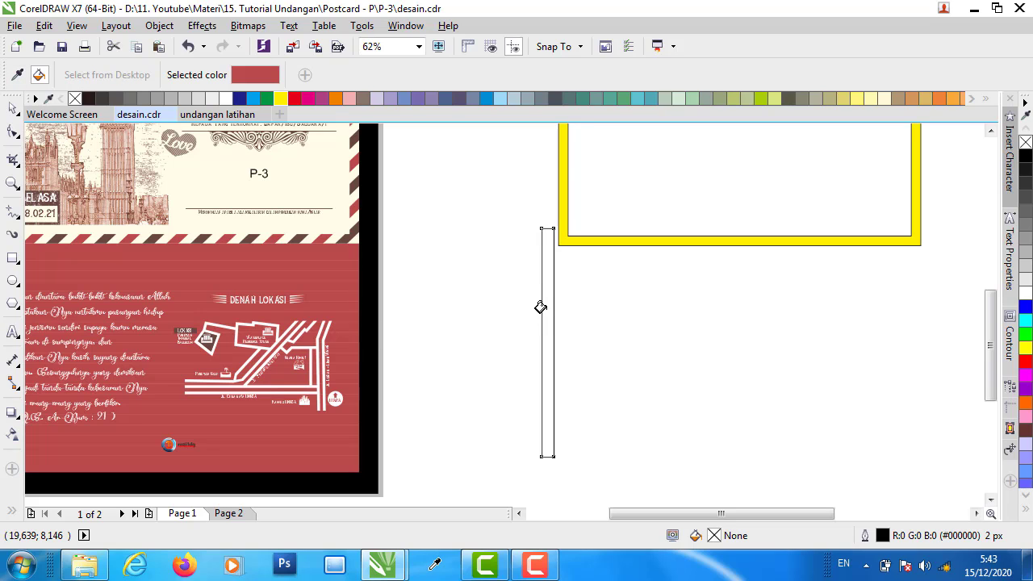
pyautogui.click(543, 307)
pyautogui.click(12, 108)
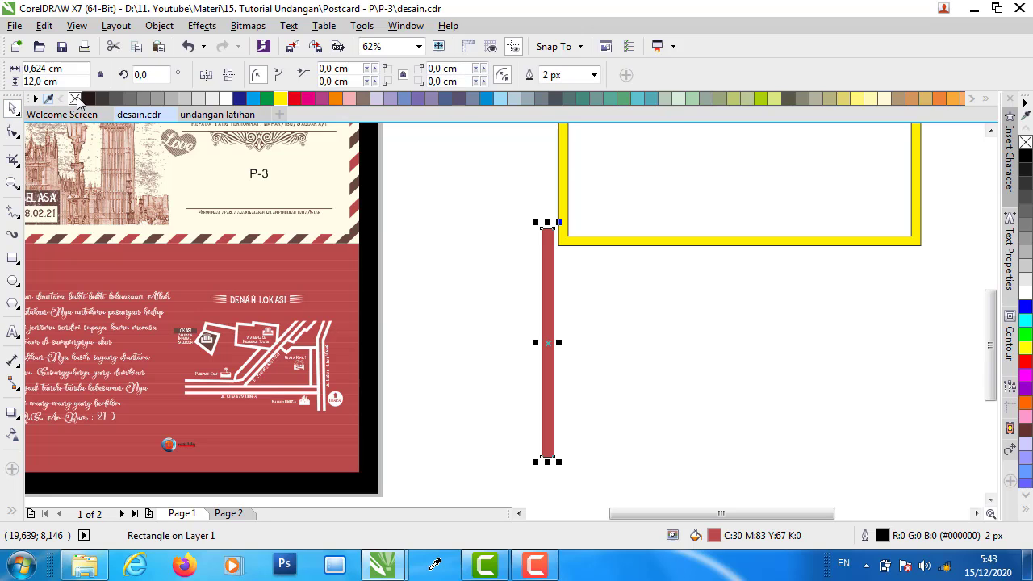
pyautogui.rightClick(75, 99)
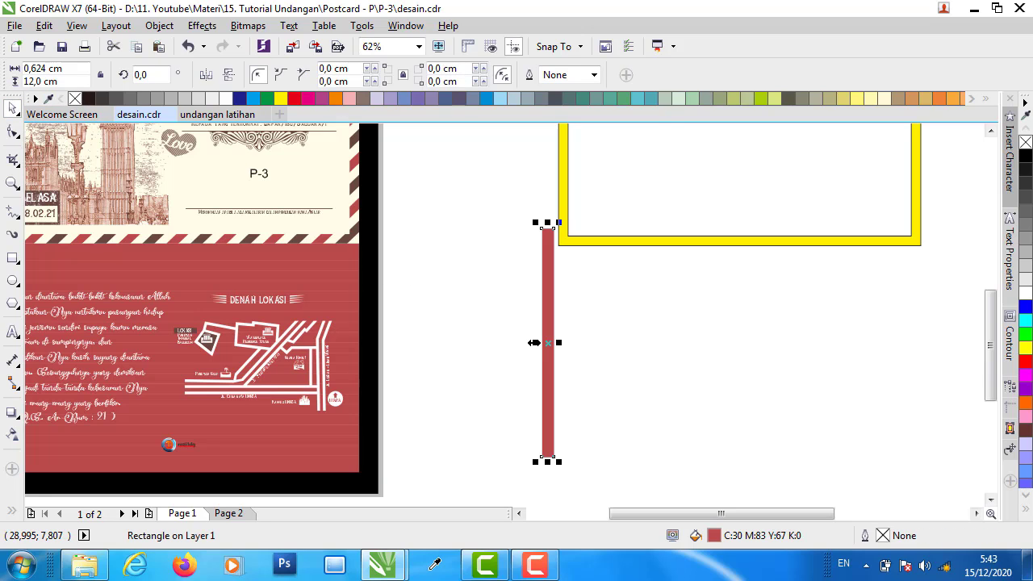
# - Mirror-copy the red strip sideways into three adjoining strips and fill the last one with the ornament's brown (C61 M73 Y71 K24)
pyautogui.moveTo(533, 342); pyautogui.dragTo(573, 345)
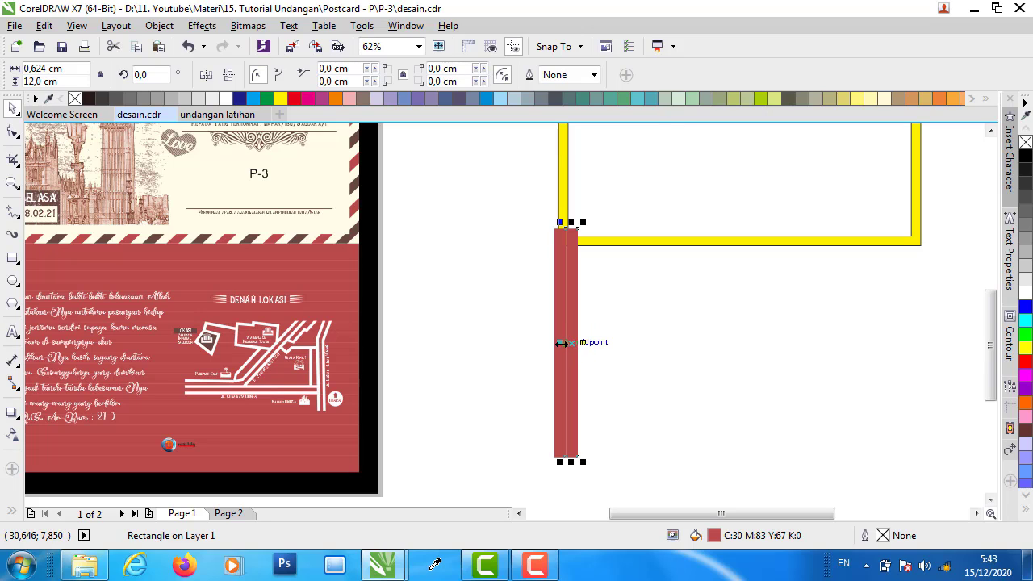
pyautogui.moveTo(559, 342); pyautogui.dragTo(590, 338)
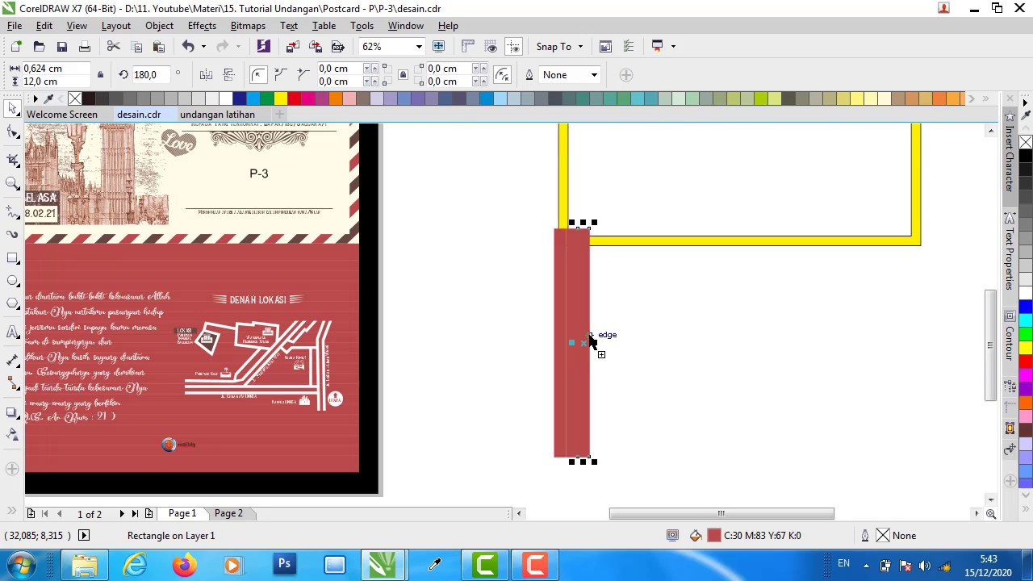
pyautogui.scroll(-2, 387, 274)
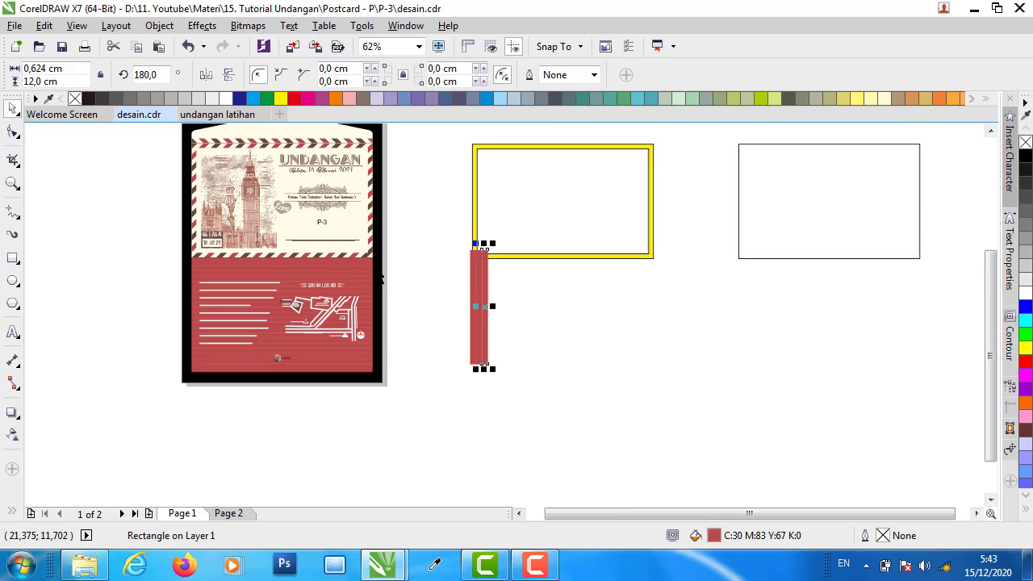
pyautogui.click(331, 200)
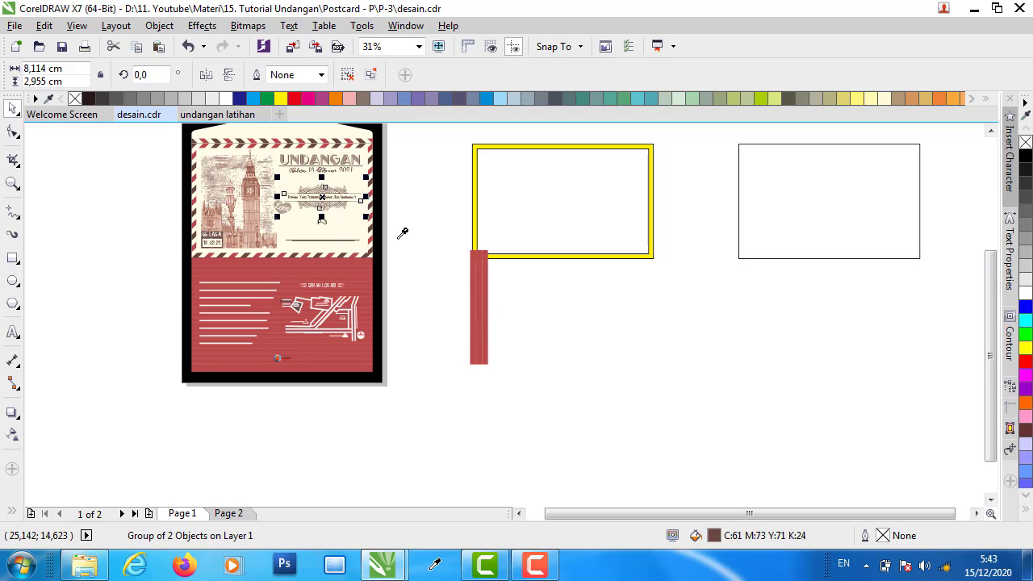
pyautogui.scroll(6, 347, 198)
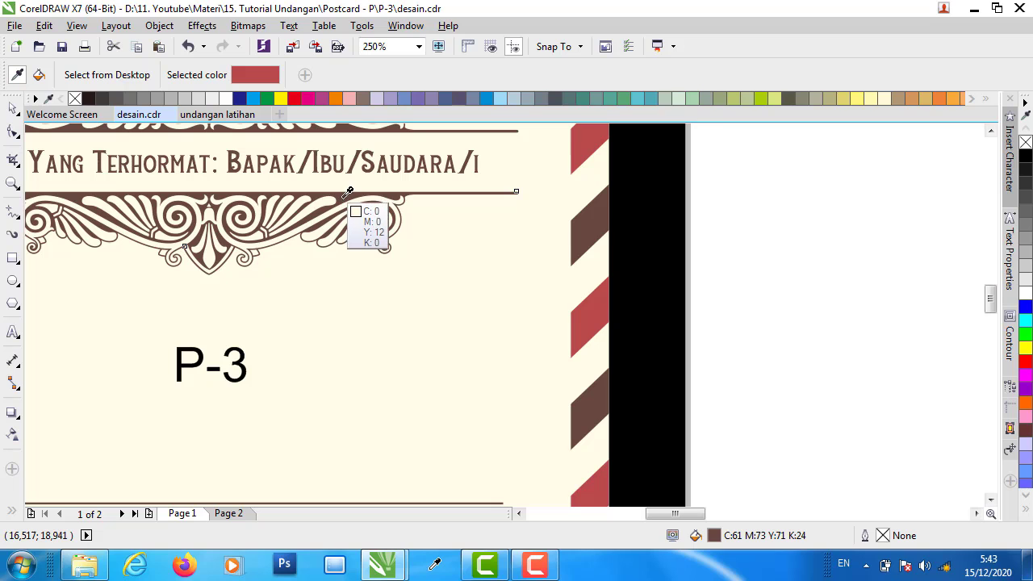
pyautogui.click(349, 192)
pyautogui.scroll(-6, 260, 272)
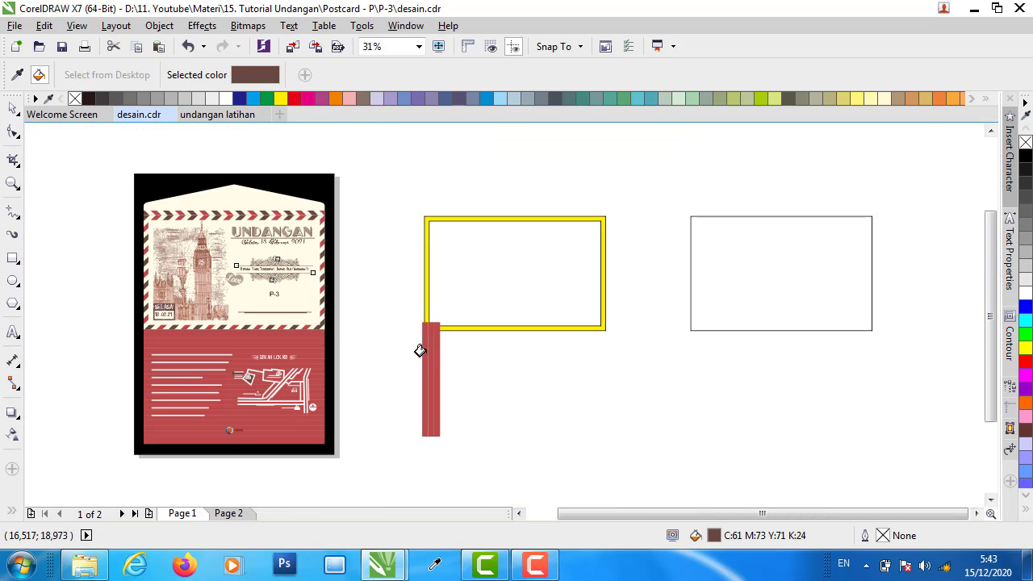
pyautogui.scroll(4, 428, 357)
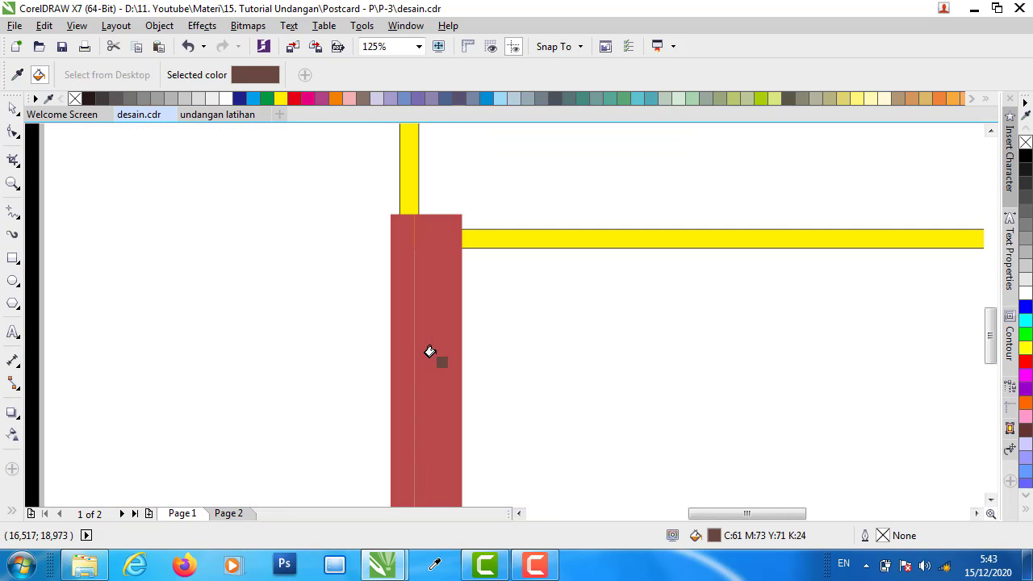
pyautogui.click(448, 315)
pyautogui.scroll(-2, 453, 321)
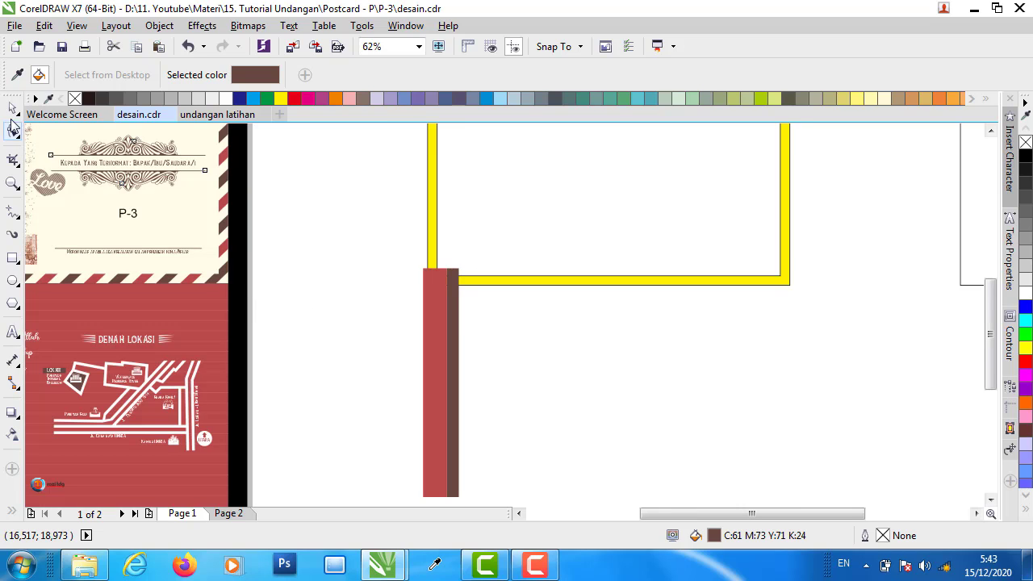
pyautogui.click(12, 108)
pyautogui.click(516, 367)
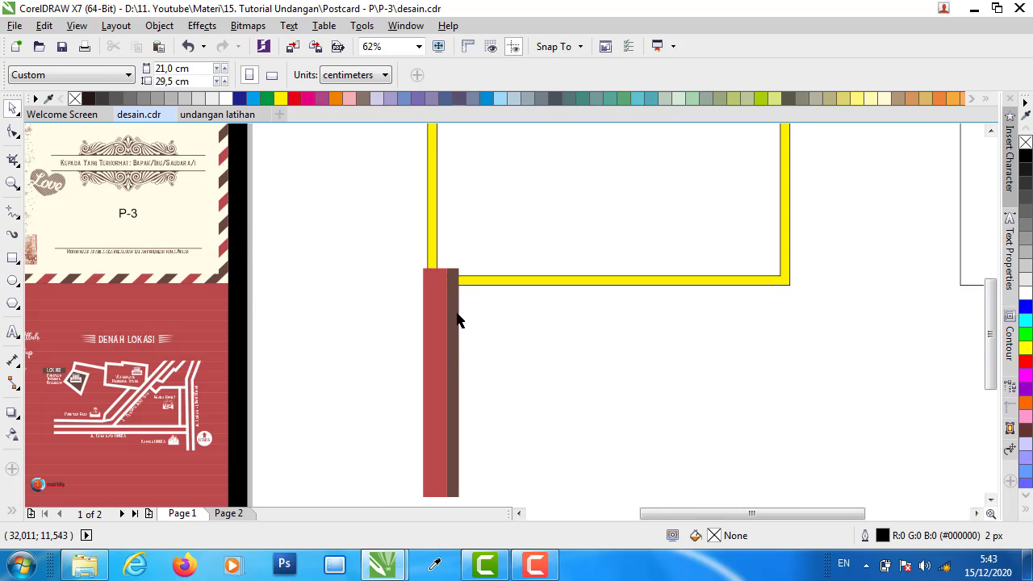
# - Mirror-copy the brown strip beside itself, and fill that copy and the second strip with the postcard's cream (C0 M0 Y12 K0)
pyautogui.click(444, 306)
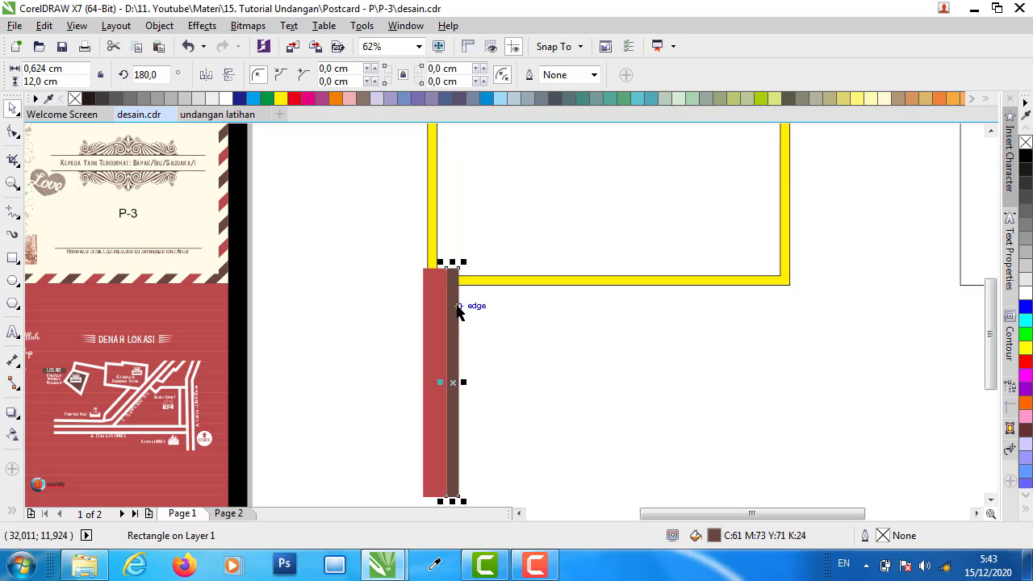
pyautogui.moveTo(442, 382); pyautogui.dragTo(473, 396)
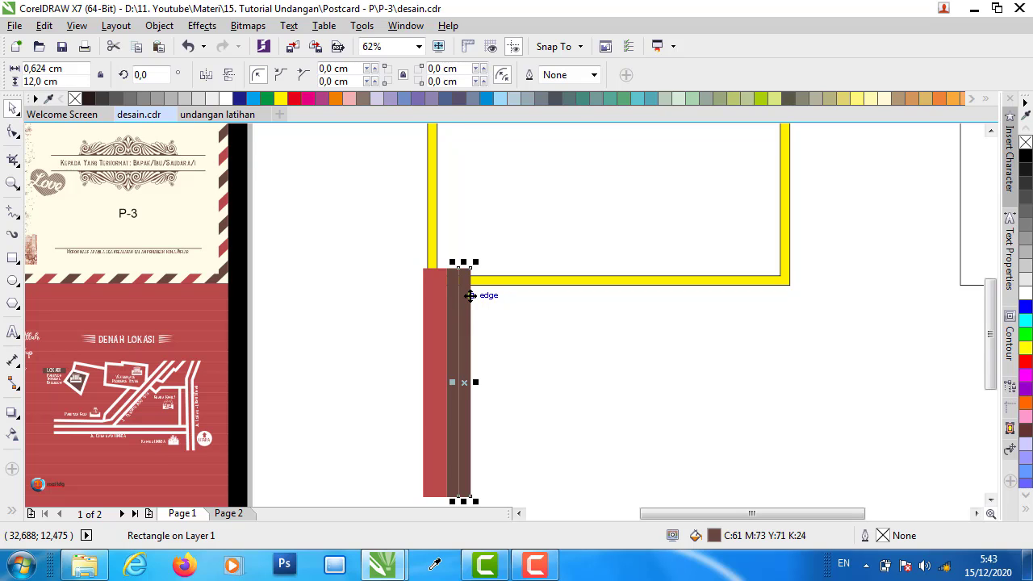
pyautogui.press('i')
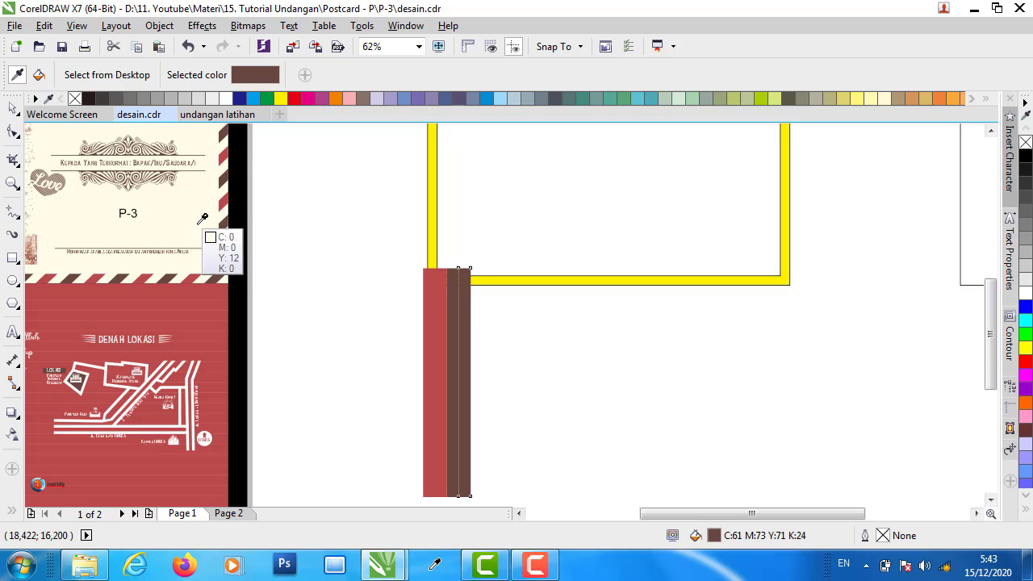
pyautogui.click(213, 236)
pyautogui.click(463, 282)
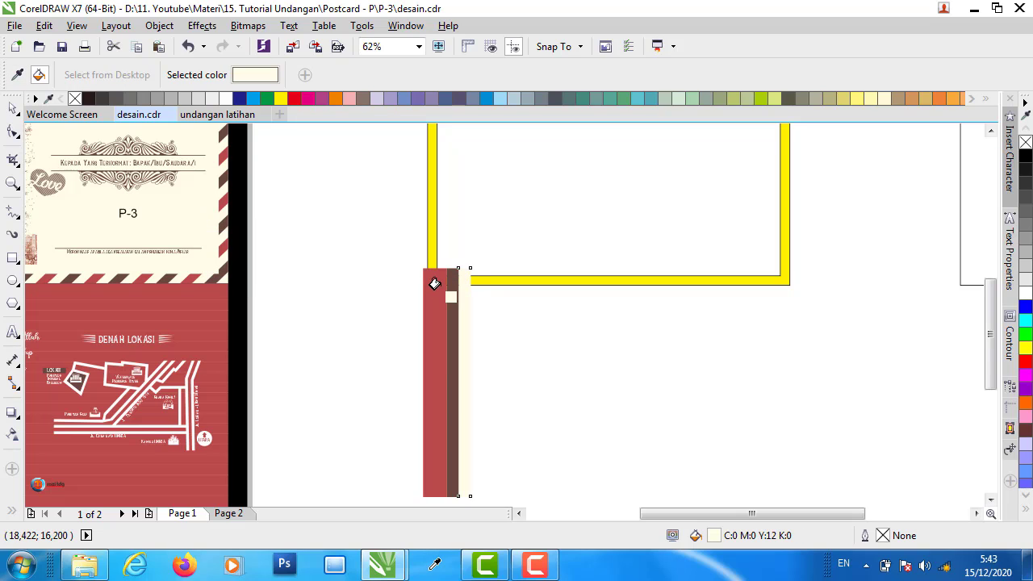
pyautogui.click(435, 282)
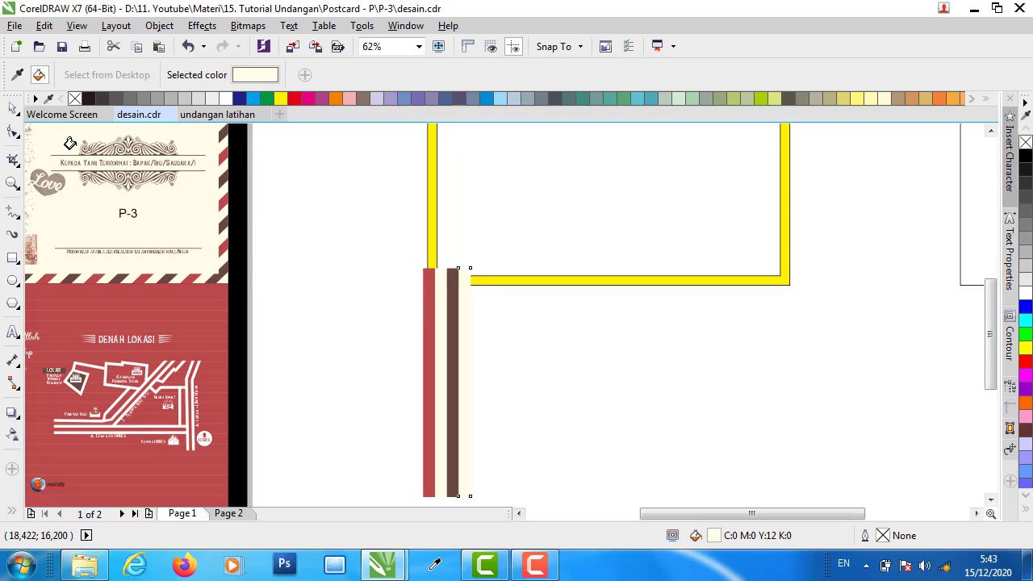
pyautogui.click(15, 109)
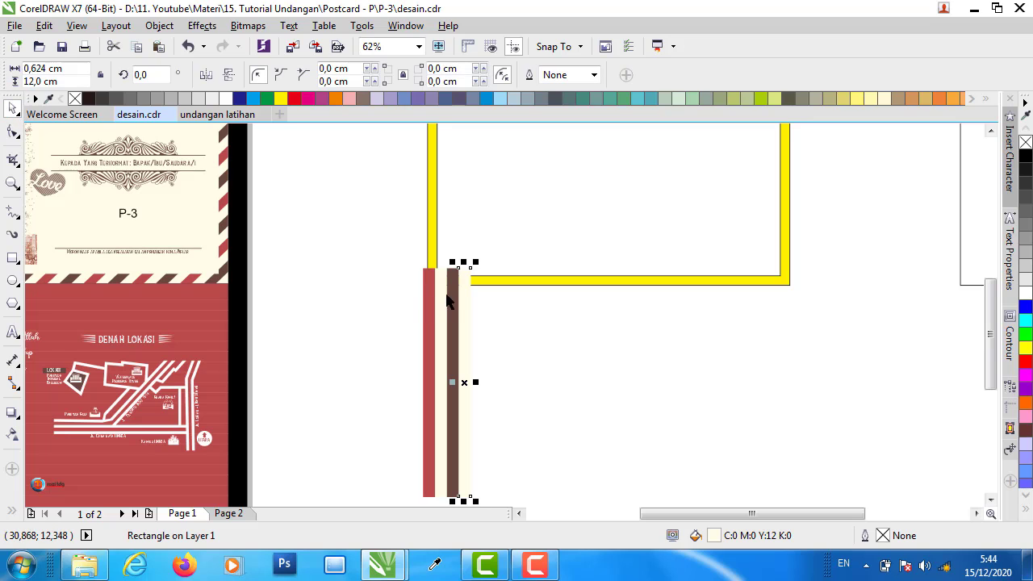
# - Group the four strips, place a mirrored copy directly beside the group, and flip the copy horizontally so the colour order repeats
pyautogui.scroll(-2, 455, 299)
pyautogui.moveTo(499, 421); pyautogui.dragTo(398, 270)
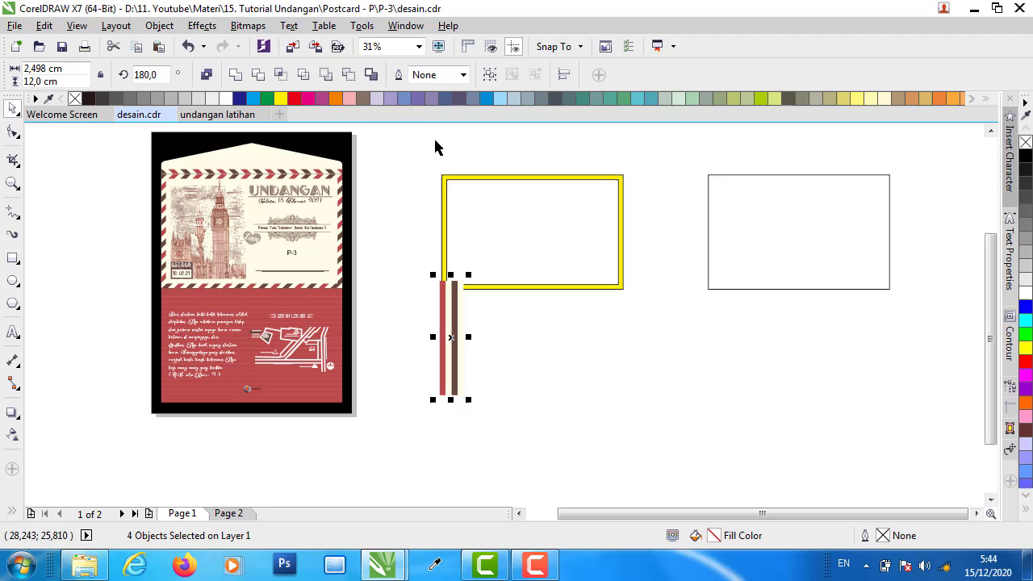
pyautogui.click(489, 74)
pyautogui.moveTo(431, 339); pyautogui.dragTo(484, 339)
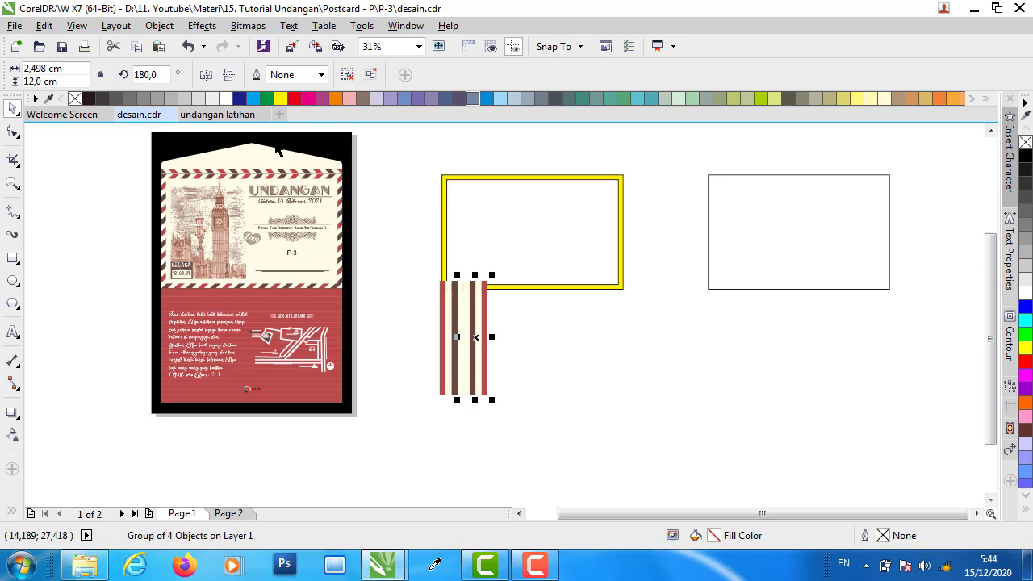
pyautogui.click(205, 75)
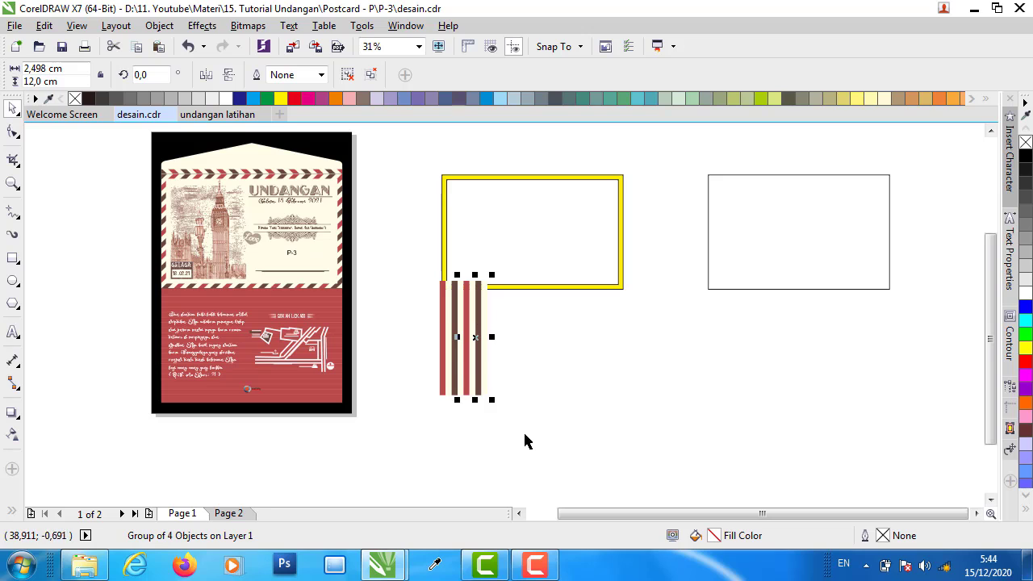
# - Group the two four-strip sets, mirror-copy the combined group beside itself, and flip the new copy horizontally
pyautogui.moveTo(524, 436); pyautogui.dragTo(405, 252)
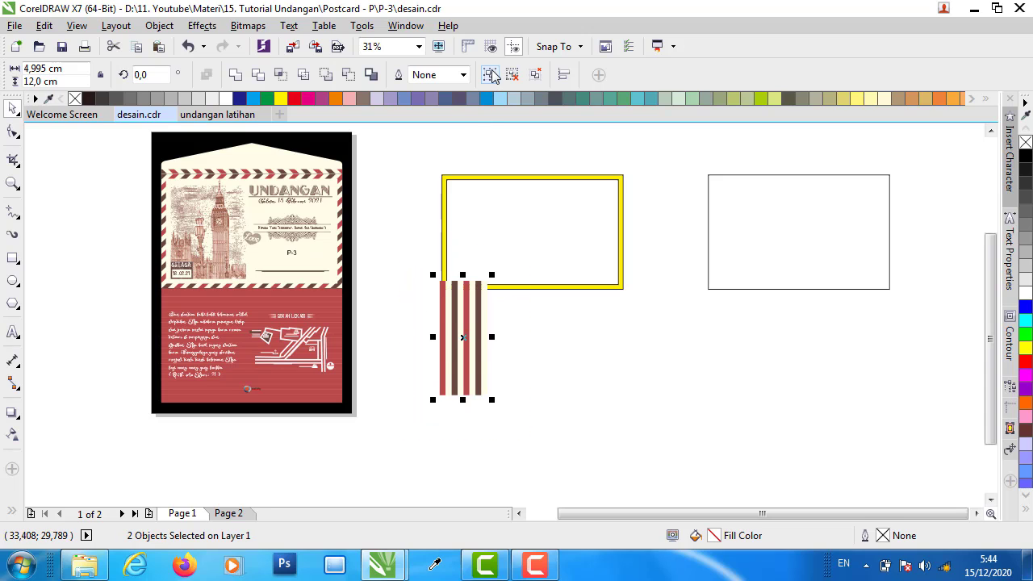
pyautogui.click(491, 74)
pyautogui.moveTo(432, 340); pyautogui.dragTo(525, 333)
pyautogui.click(206, 74)
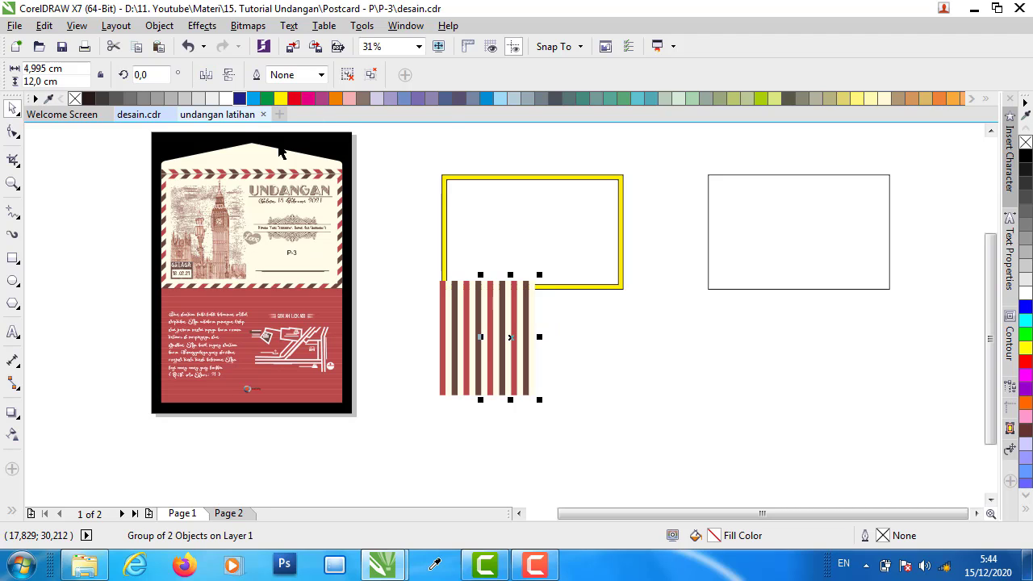
# - Group the two eight-strip sets, place a mirrored copy directly beside the group, and flip that copy horizontally to keep the colour order
pyautogui.moveTo(581, 420); pyautogui.dragTo(408, 267)
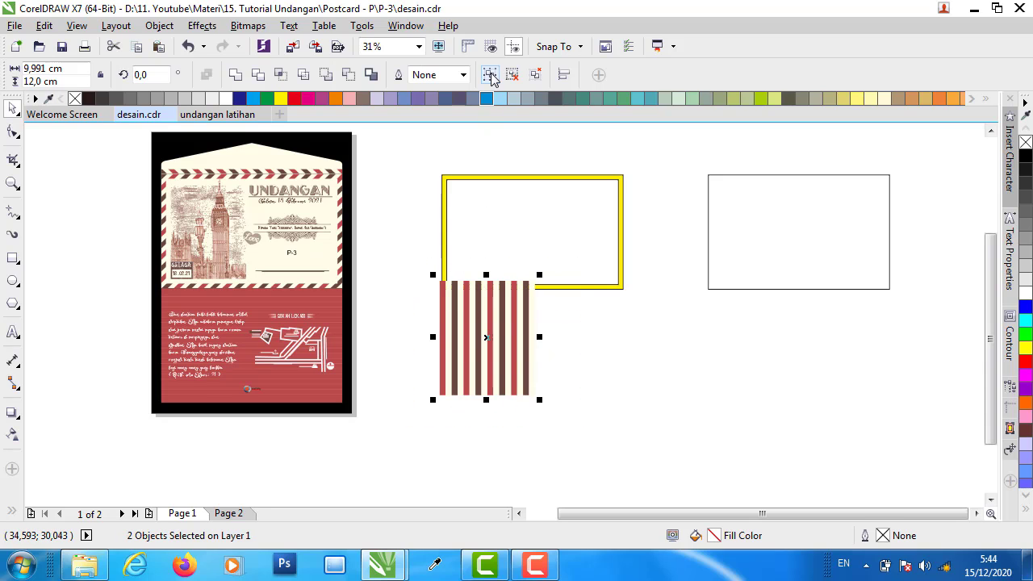
pyautogui.hotkey('ctrl', 'g')
pyautogui.moveTo(432, 341); pyautogui.dragTo(604, 342)
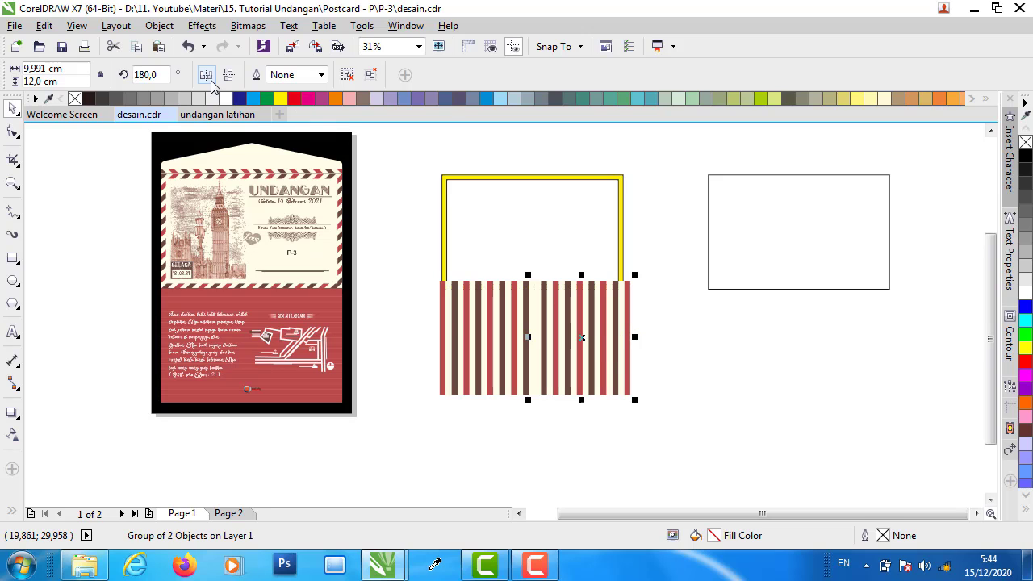
pyautogui.click(208, 76)
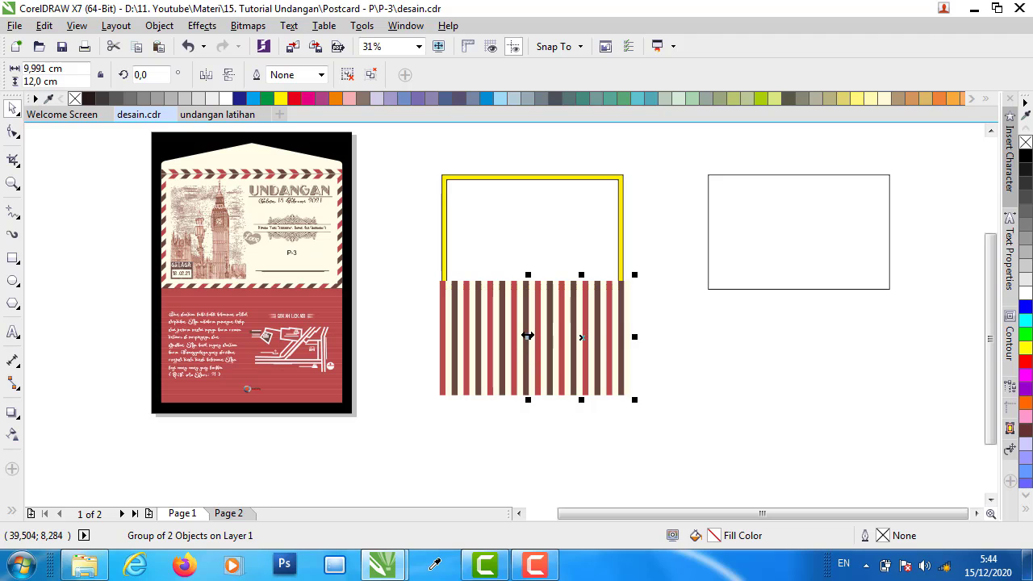
# - Mirror-copy the newest stripe set beside itself, flip the copy horizontally, and group all three sets into one object
pyautogui.moveTo(527, 335); pyautogui.dragTo(698, 337)
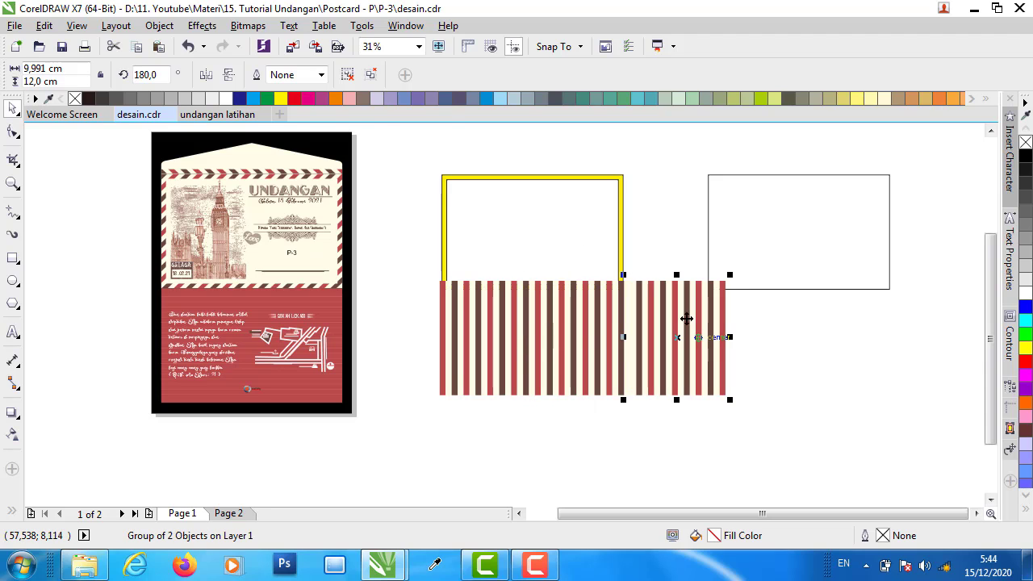
pyautogui.click(207, 77)
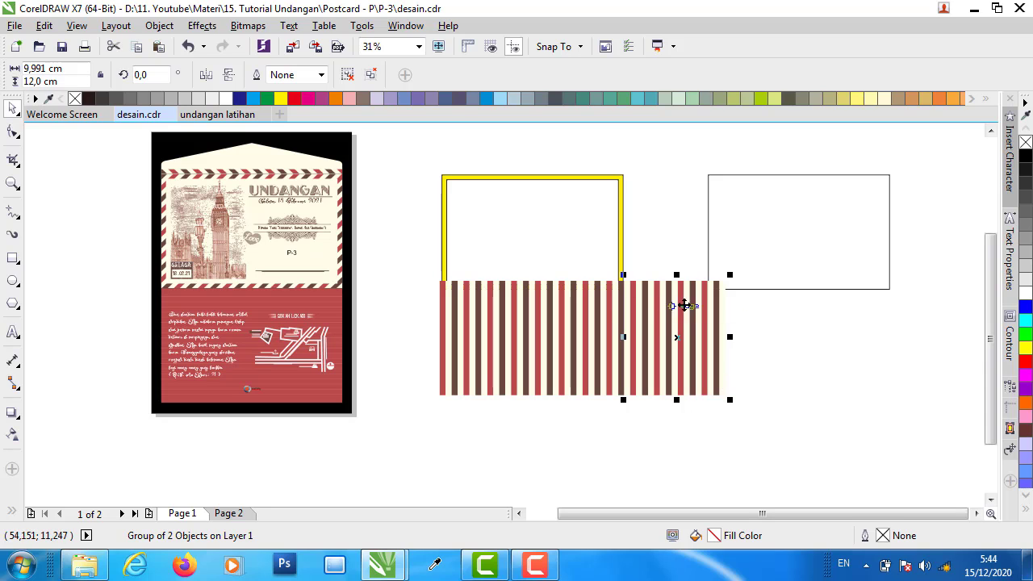
pyautogui.moveTo(756, 446); pyautogui.dragTo(403, 258)
pyautogui.hotkey('ctrl', 'g')
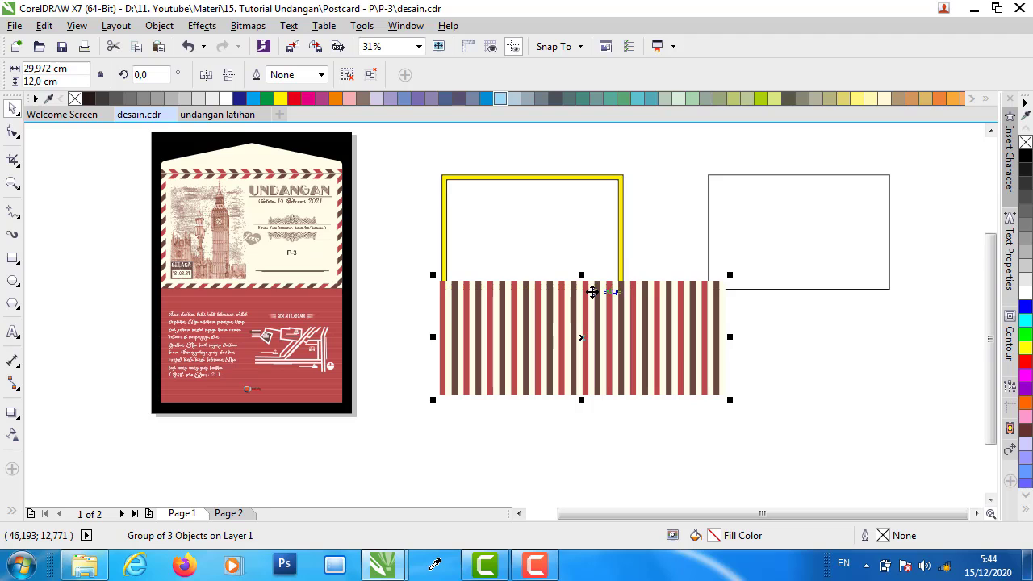
# - Move the plain rectangle and the yellow frame aside, and place the grouped stripes between the original postcard and the frame
pyautogui.moveTo(591, 291); pyautogui.dragTo(514, 281)
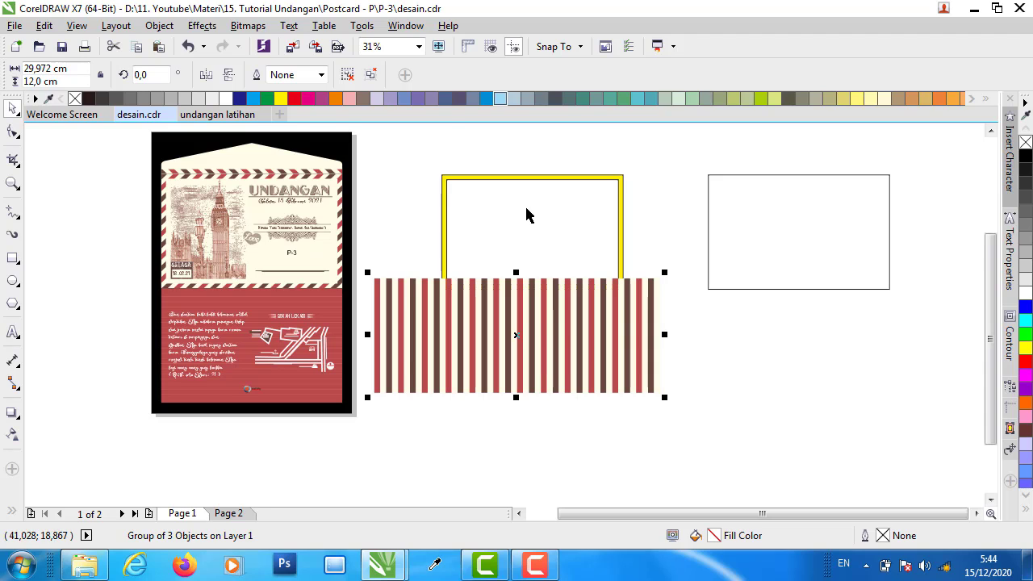
pyautogui.moveTo(702, 200); pyautogui.dragTo(881, 194)
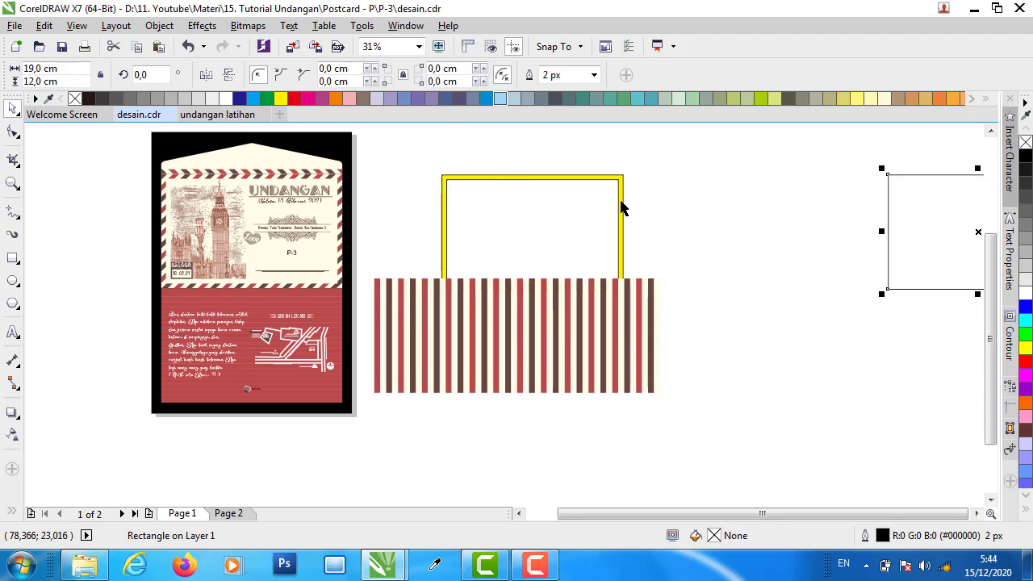
pyautogui.moveTo(521, 176); pyautogui.dragTo(777, 176)
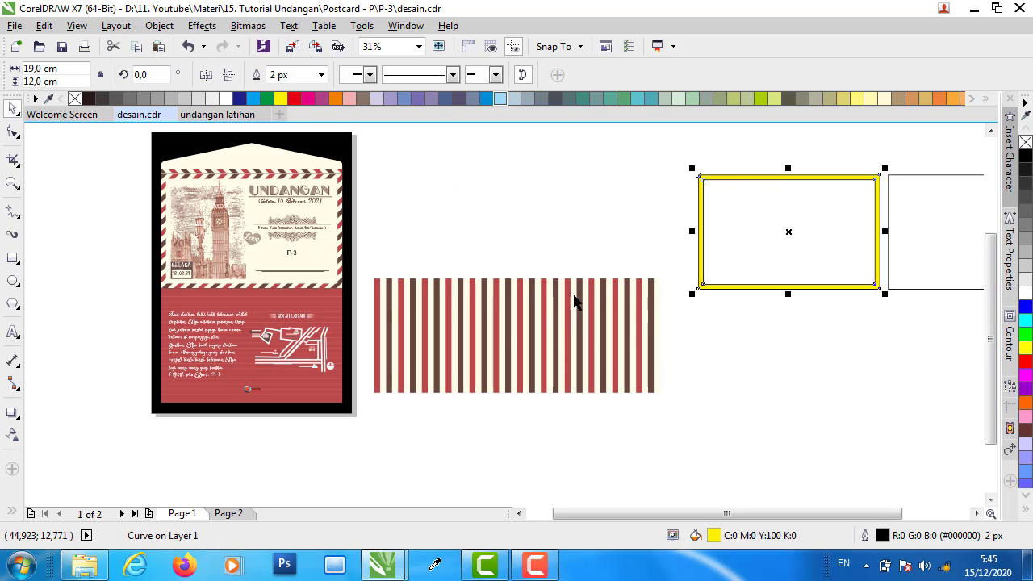
pyautogui.moveTo(581, 302); pyautogui.dragTo(581, 202)
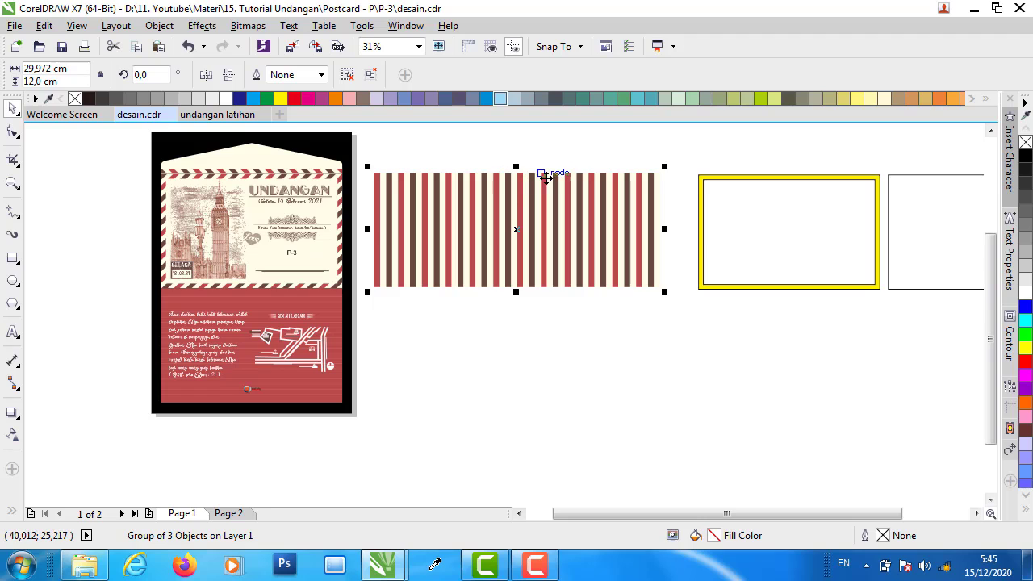
# - Skew the stripe group horizontally to a width of about 39.79 cm and move it against the lower corner of the original's border
pyautogui.click(522, 185)
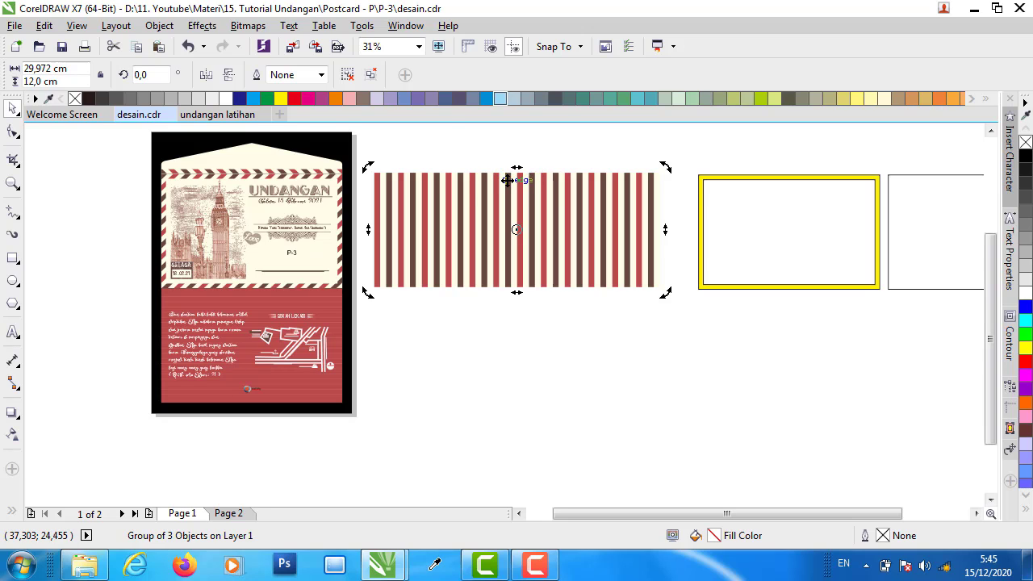
pyautogui.moveTo(516, 168); pyautogui.dragTo(615, 166)
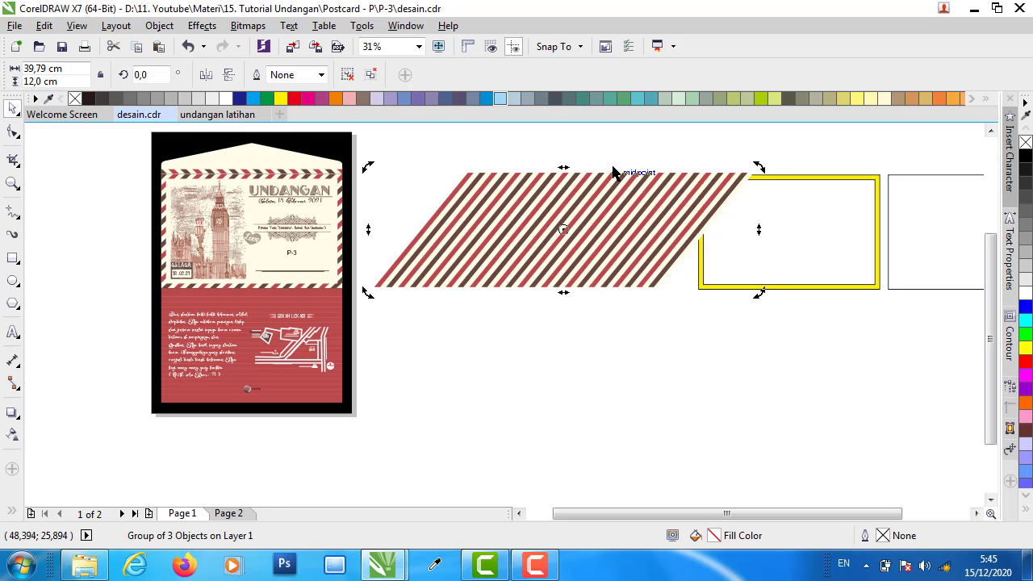
pyautogui.scroll(3, 345, 287)
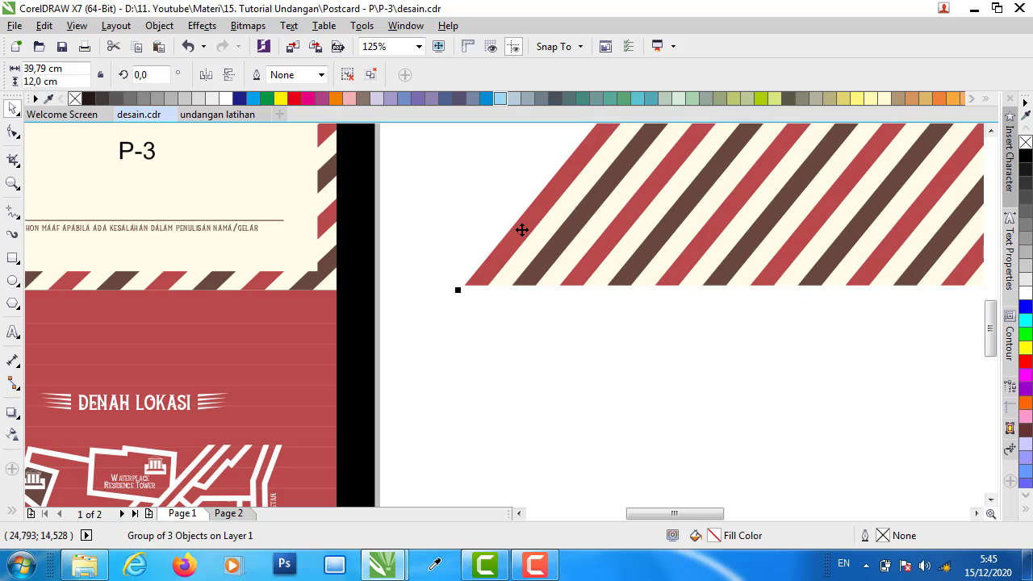
pyautogui.moveTo(487, 232); pyautogui.dragTo(315, 275)
pyautogui.scroll(-1, 460, 307)
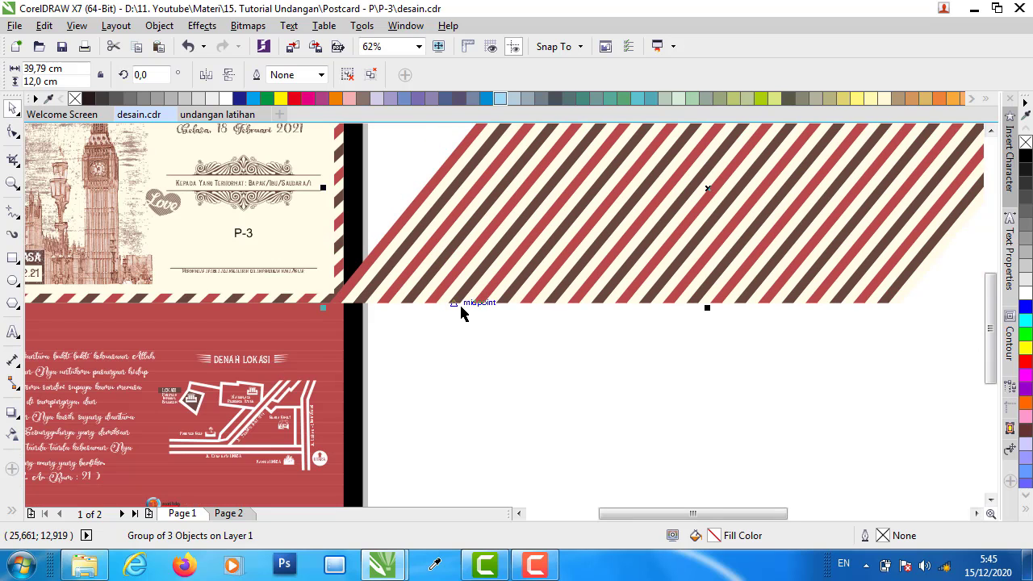
pyautogui.scroll(-1, 542, 302)
# - Skew the stripes further to a width of about 42.09 cm so their slant matches the original border's stripes
pyautogui.click(579, 201)
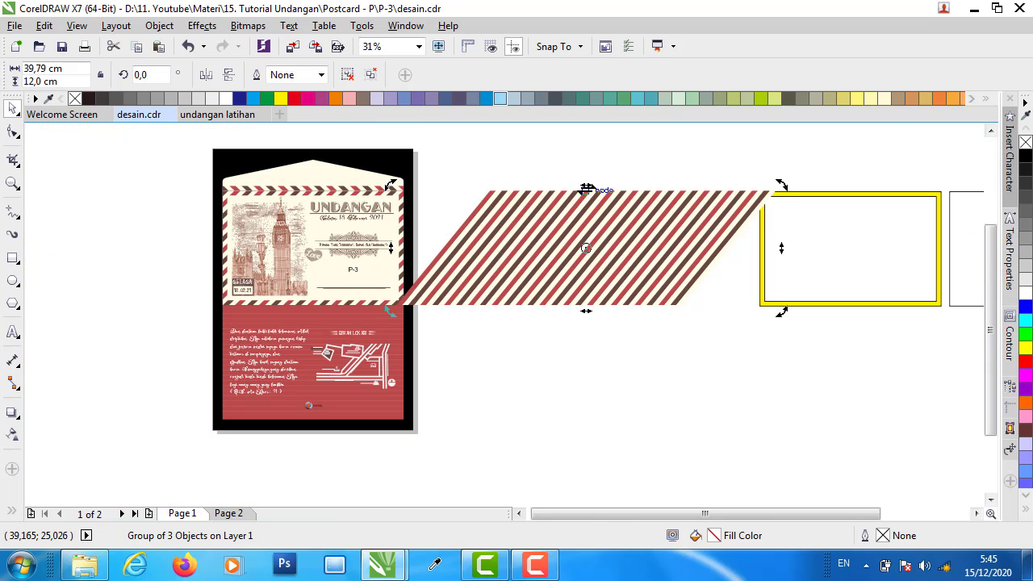
pyautogui.moveTo(587, 185); pyautogui.dragTo(609, 194)
pyautogui.scroll(2, 412, 292)
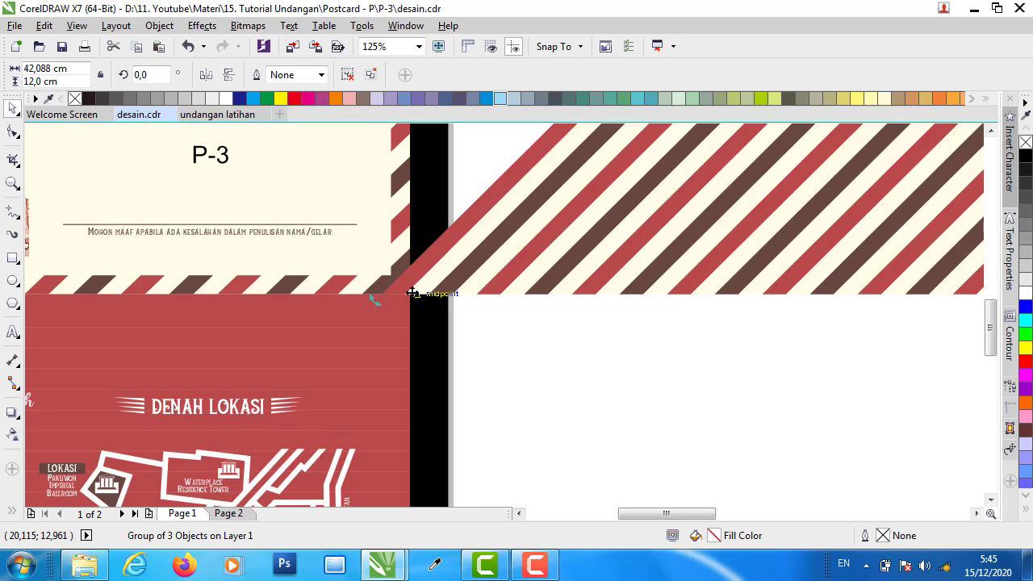
pyautogui.scroll(2, 389, 286)
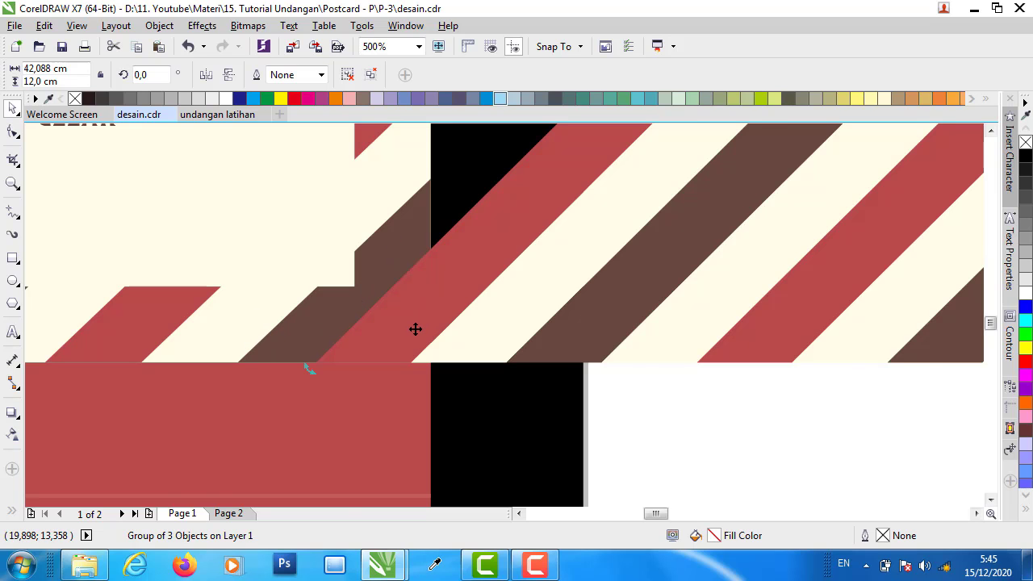
pyautogui.scroll(-2, 287, 383)
pyautogui.scroll(-2, 283, 394)
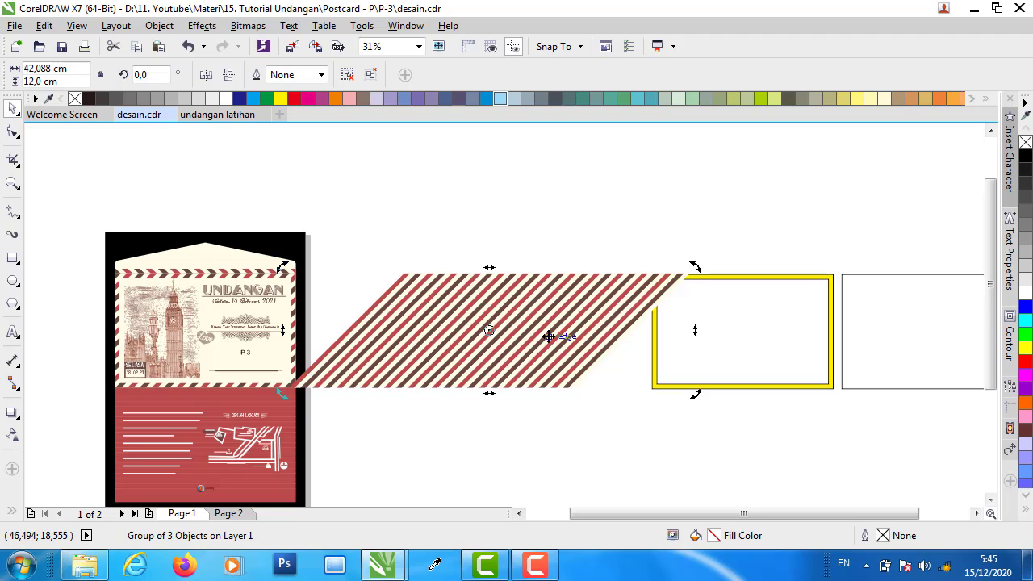
# - Move the yellow frame over the diagonal stripes and order it in front of the stripe group
pyautogui.click(764, 281)
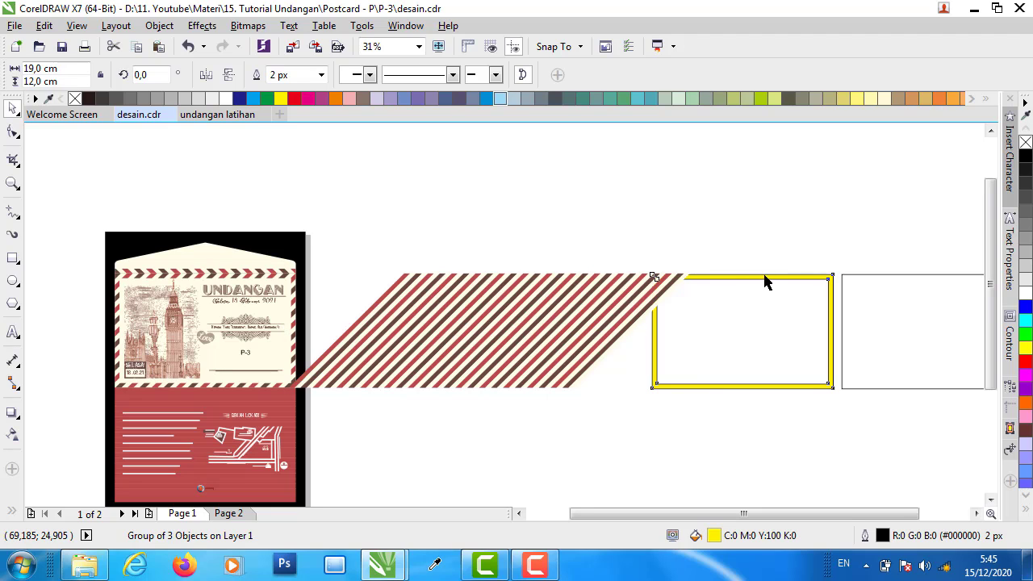
pyautogui.moveTo(765, 280); pyautogui.dragTo(645, 281)
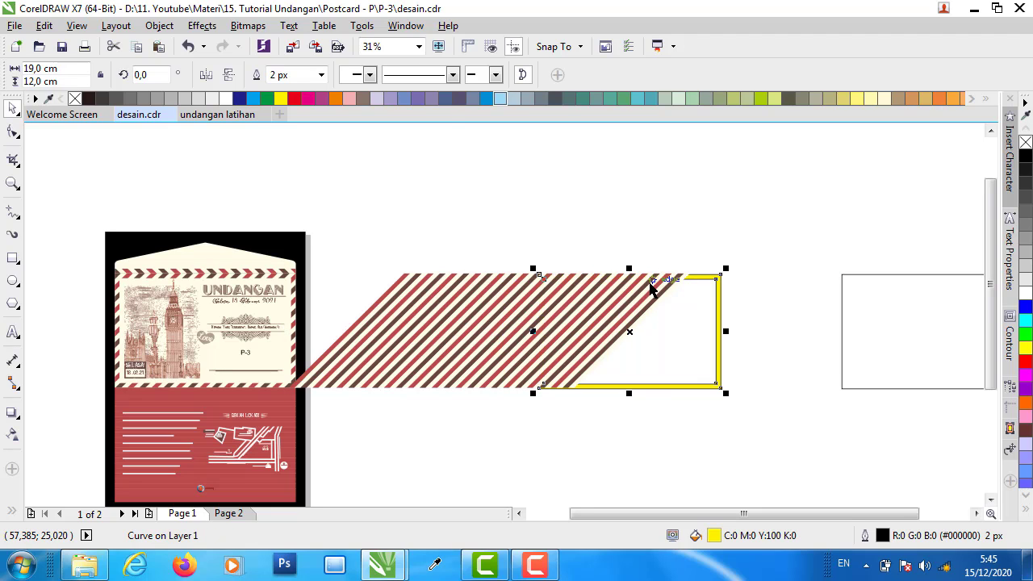
pyautogui.rightClick(702, 277)
pyautogui.moveTo(744, 367)
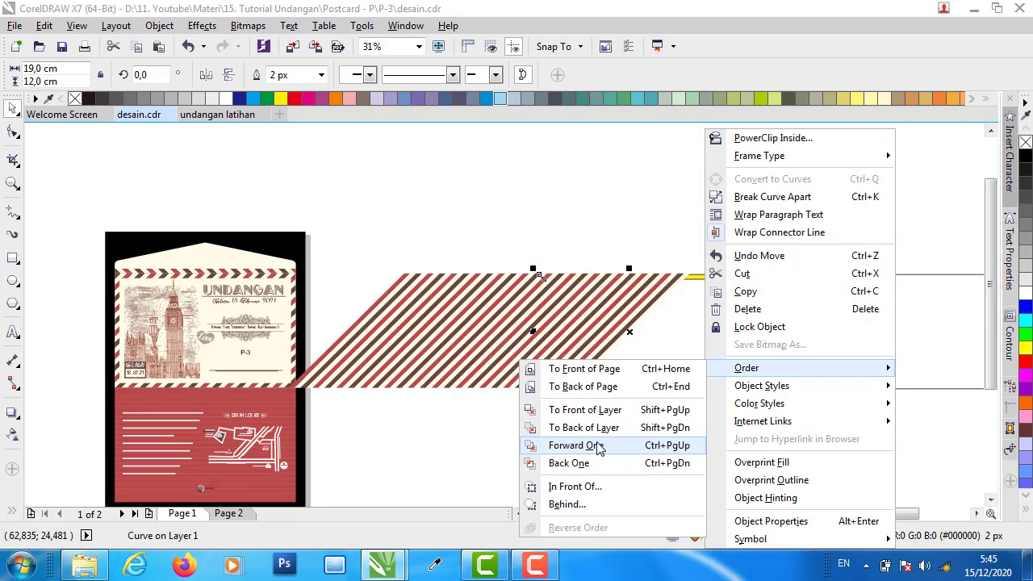
pyautogui.click(601, 486)
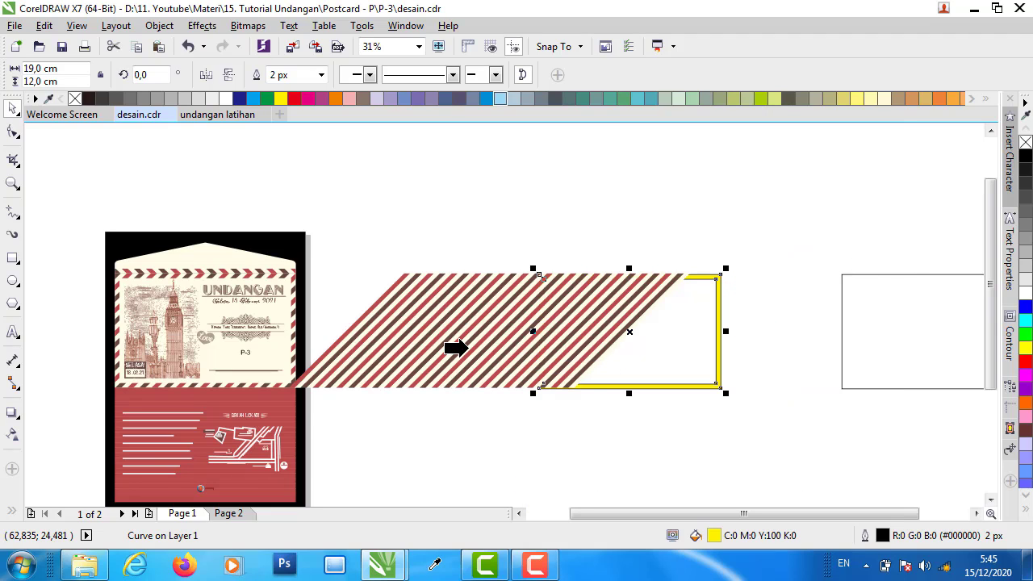
pyautogui.click(466, 347)
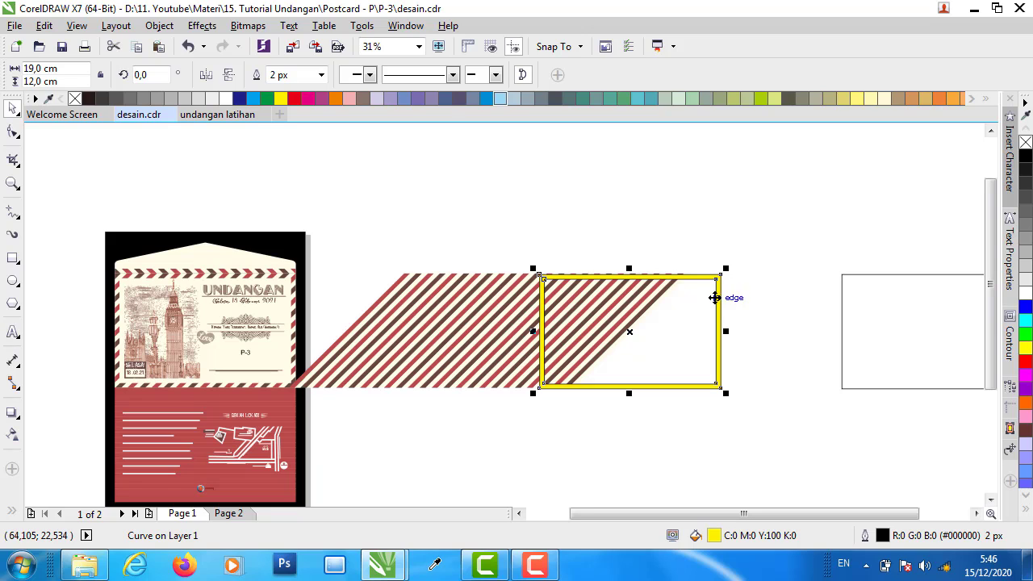
# - Centre the yellow frame horizontally and vertically on the stripe group, and remove the frame's fill
pyautogui.keyDown('shift'); pyautogui.click(466, 292); pyautogui.keyUp('shift')
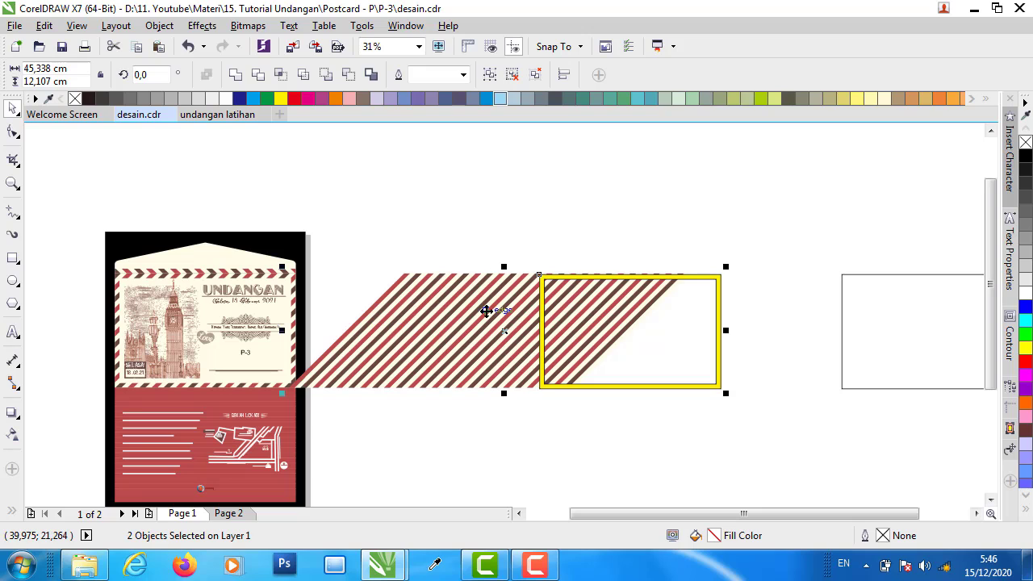
pyautogui.press('c')
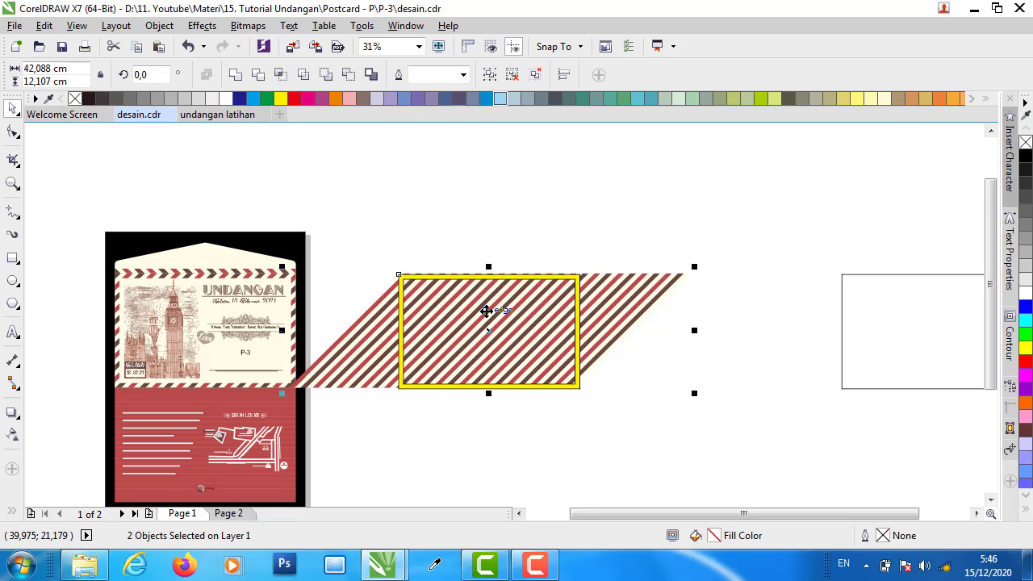
pyautogui.press('e')
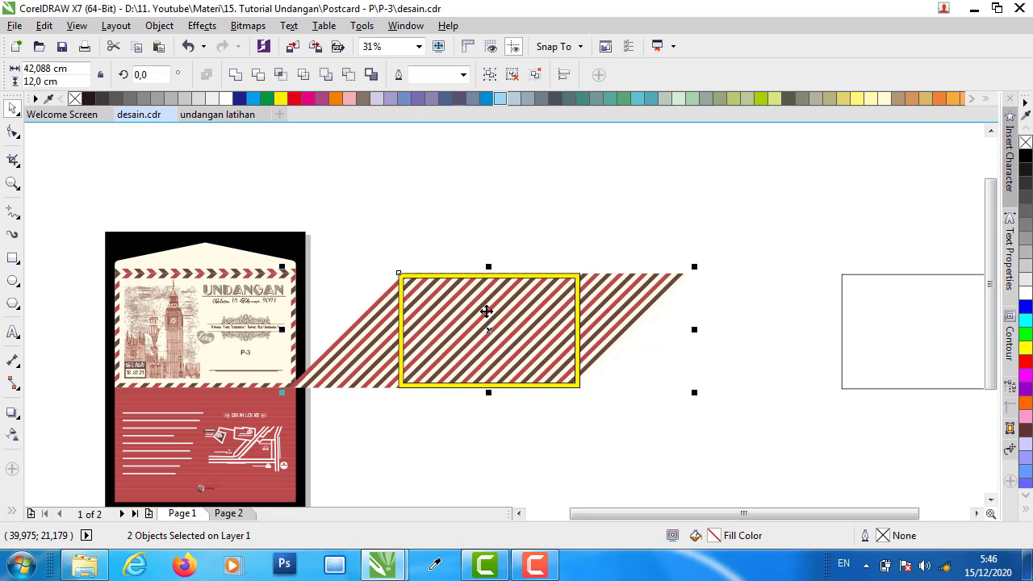
pyautogui.click(604, 247)
pyautogui.click(470, 276)
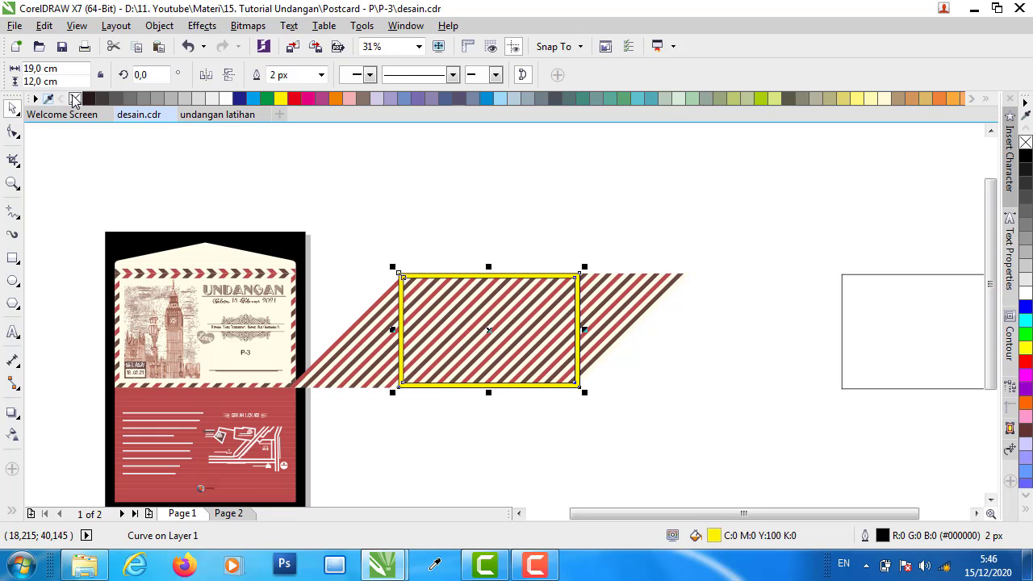
pyautogui.click(74, 98)
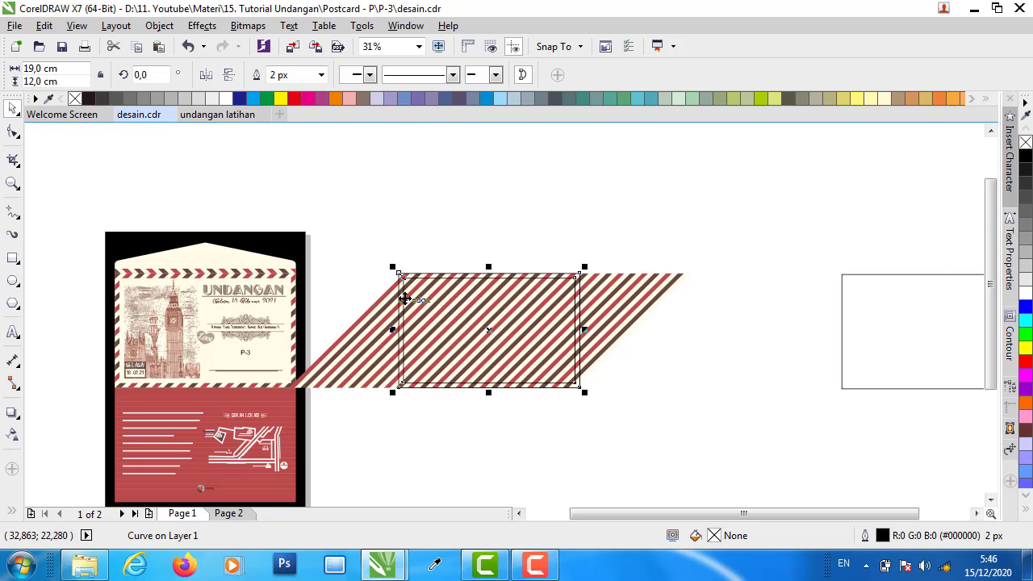
# - Compare where the stripes meet the frame's upper corner with the corners of the original postcard's border
pyautogui.scroll(1, 404, 292)
pyautogui.scroll(1, 403, 258)
pyautogui.scroll(2, 402, 247)
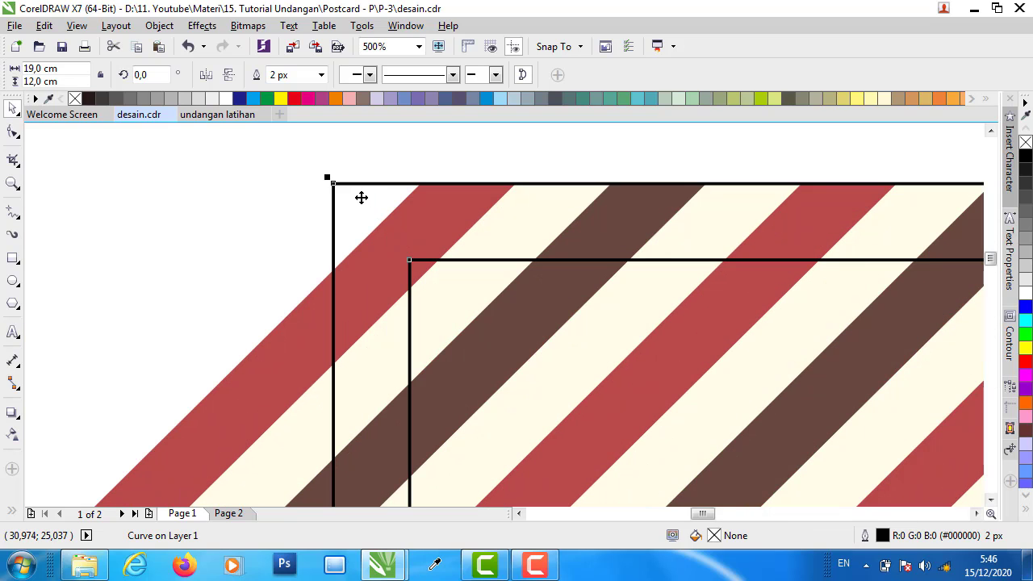
pyautogui.scroll(-2, 363, 198)
pyautogui.scroll(-1, 436, 223)
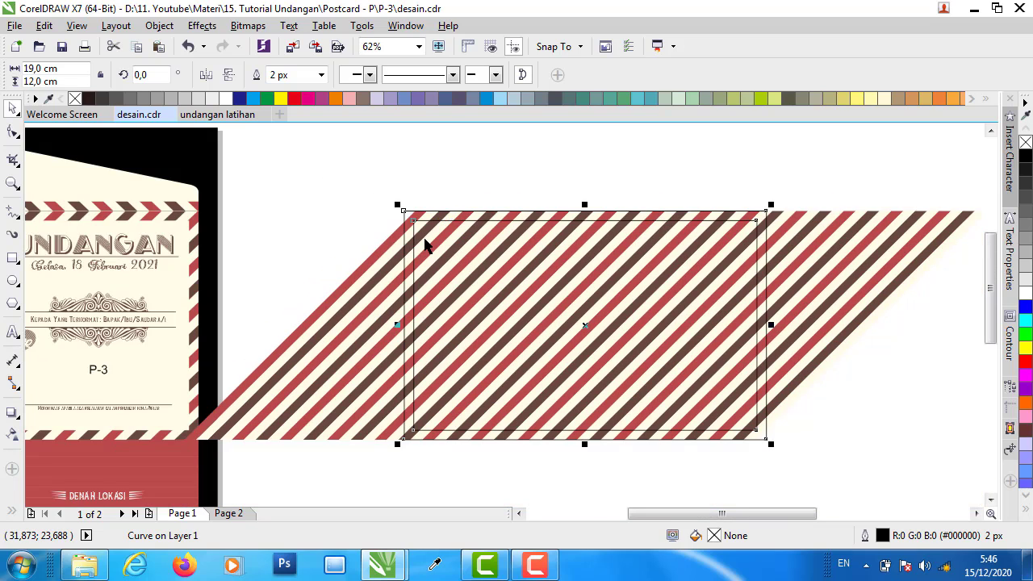
pyautogui.scroll(-1, 451, 247)
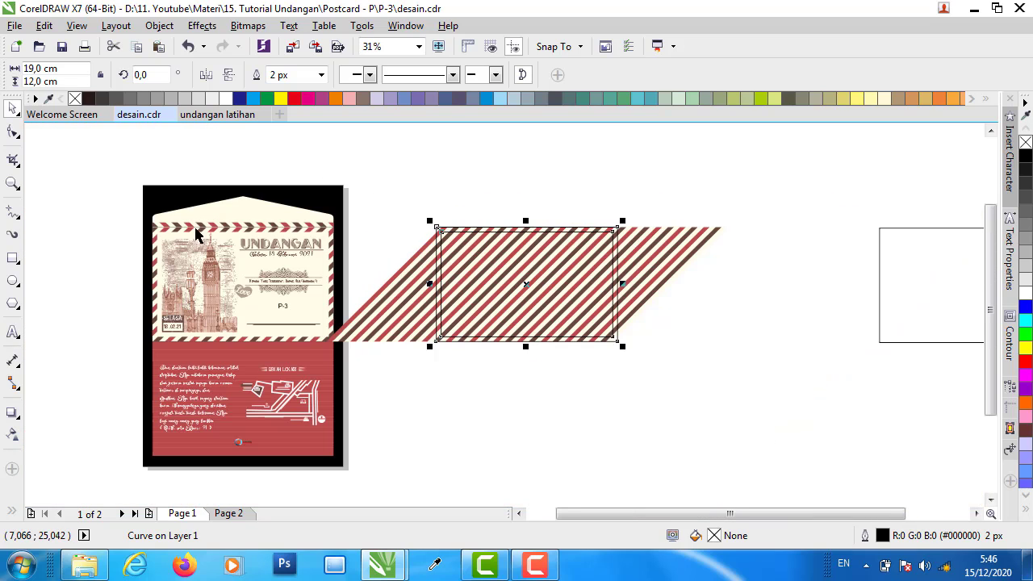
pyautogui.scroll(2, 154, 231)
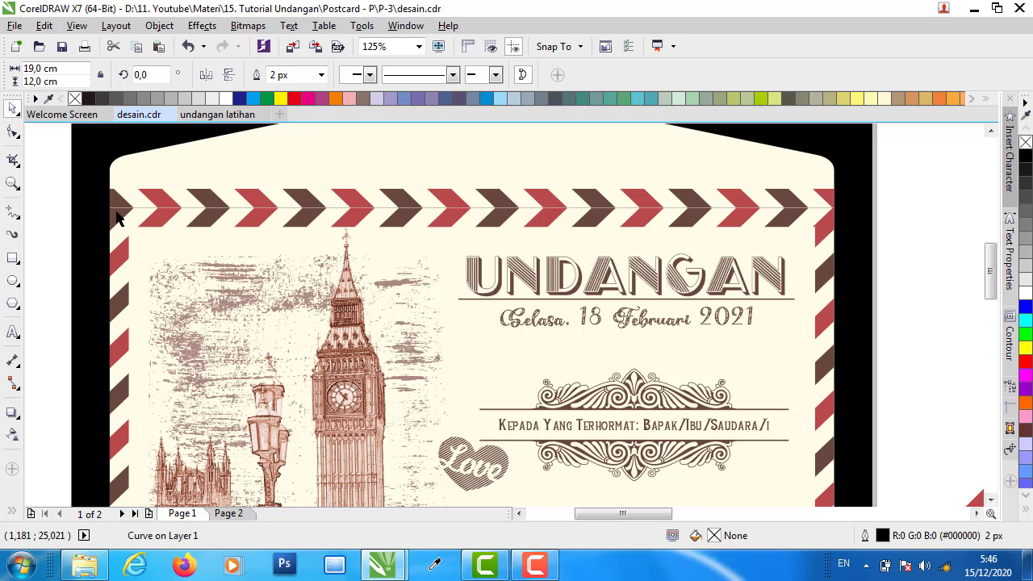
pyautogui.scroll(-2, 121, 222)
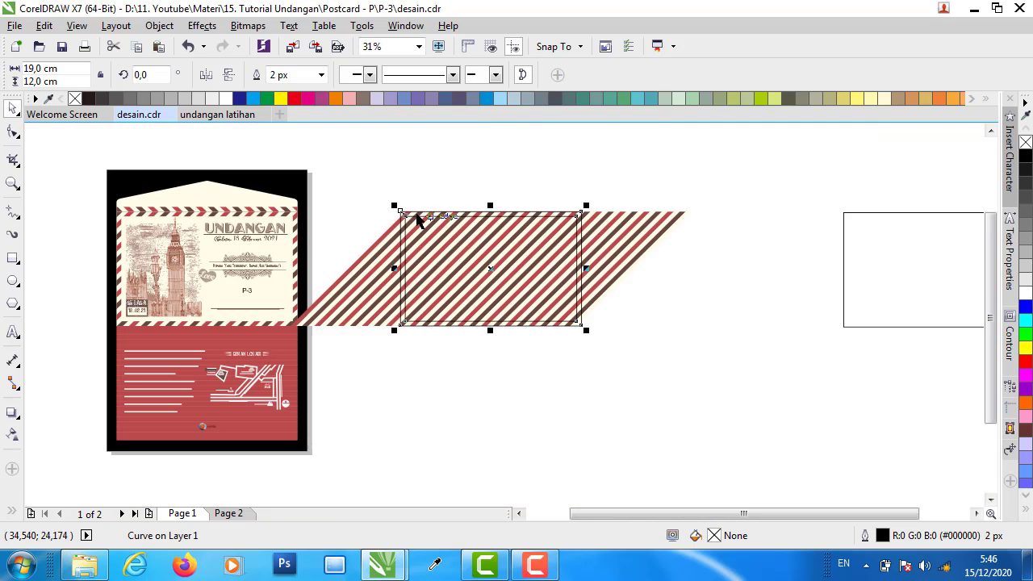
pyautogui.scroll(3, 121, 224)
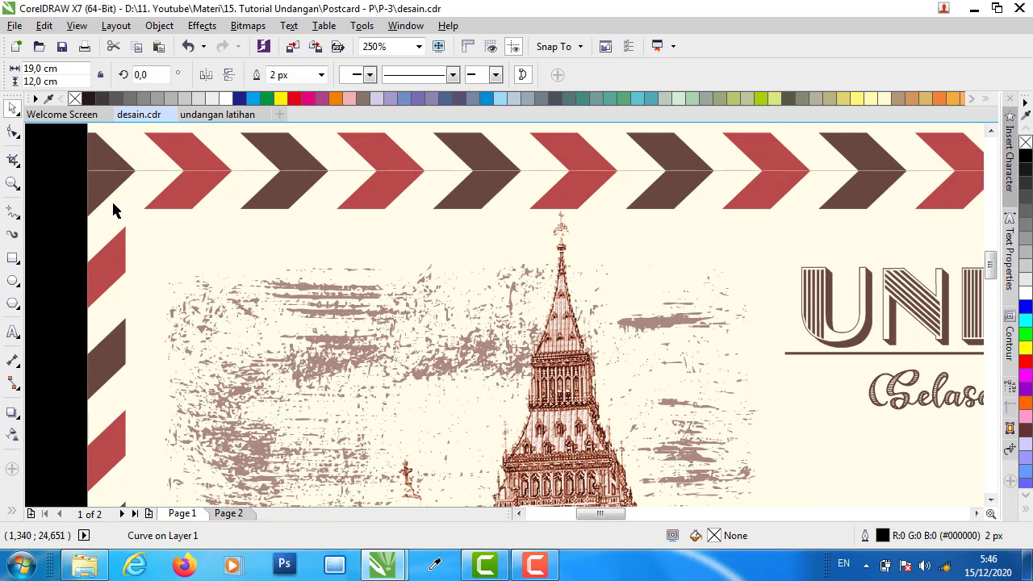
pyautogui.scroll(-2, 121, 202)
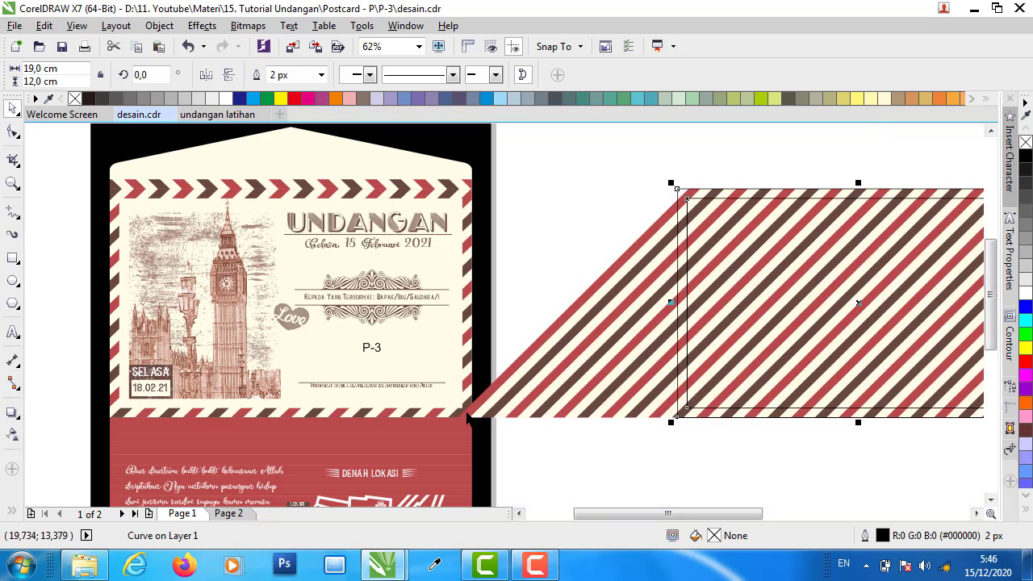
# - PowerClip the diagonal stripe group inside the border frame
pyautogui.scroll(-1, 457, 413)
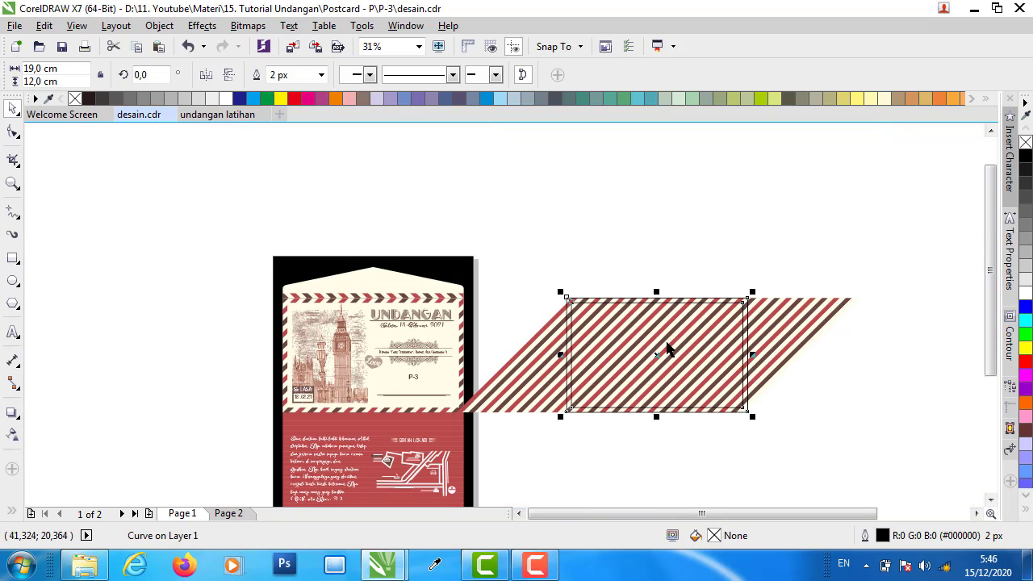
pyautogui.scroll(2, 571, 305)
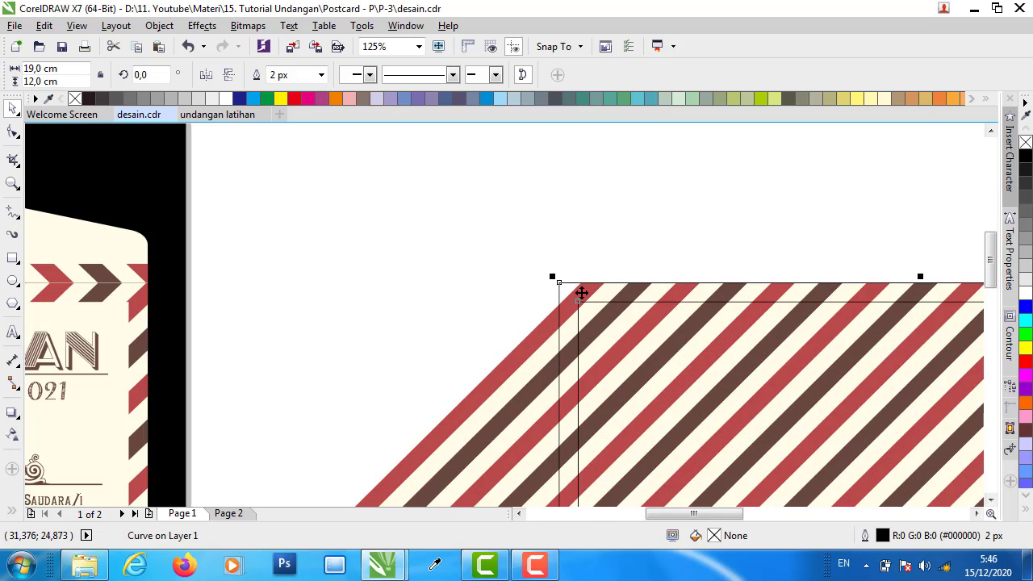
pyautogui.scroll(1, 581, 293)
pyautogui.scroll(-3, 536, 279)
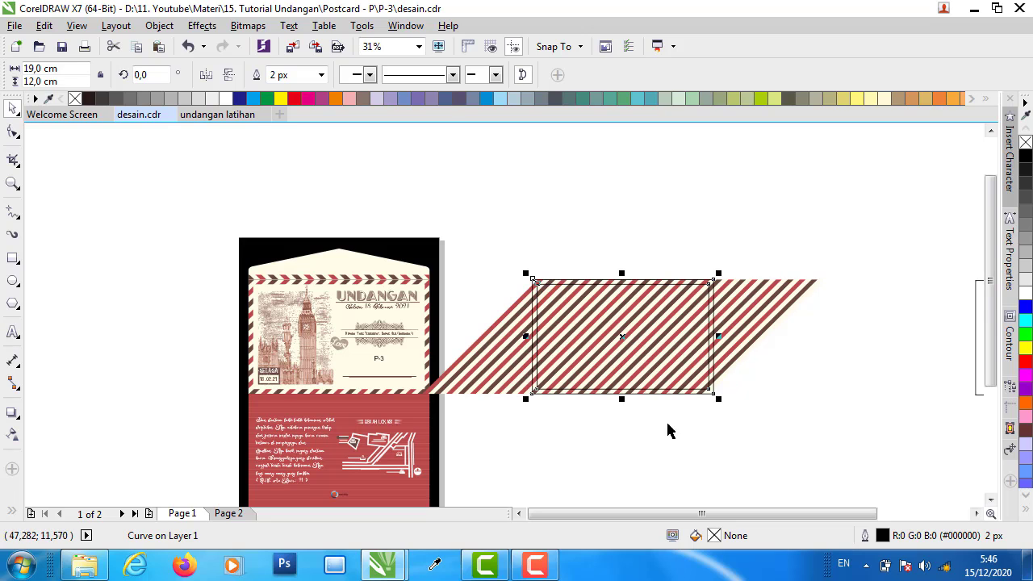
pyautogui.click(667, 432)
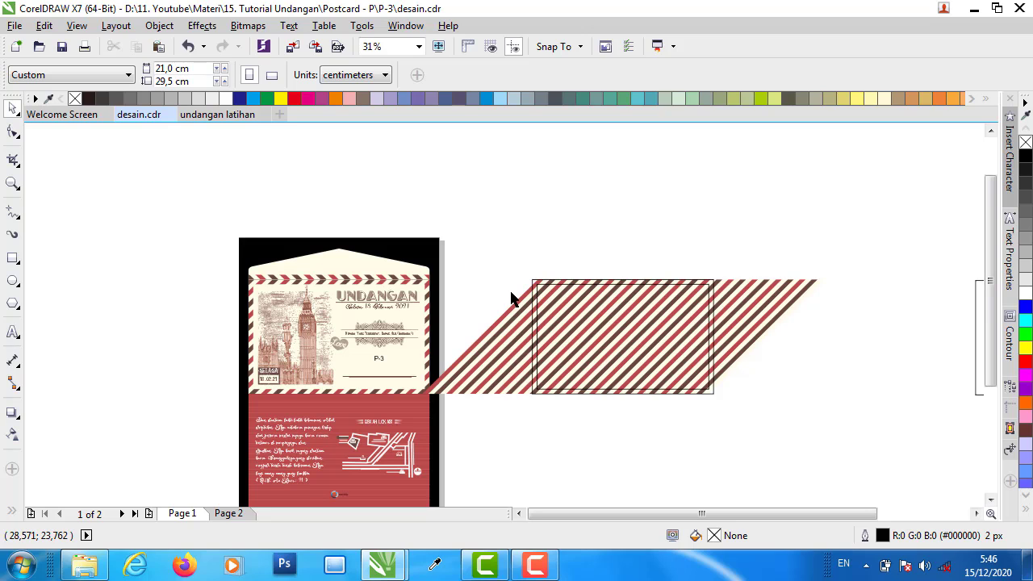
pyautogui.click(795, 293)
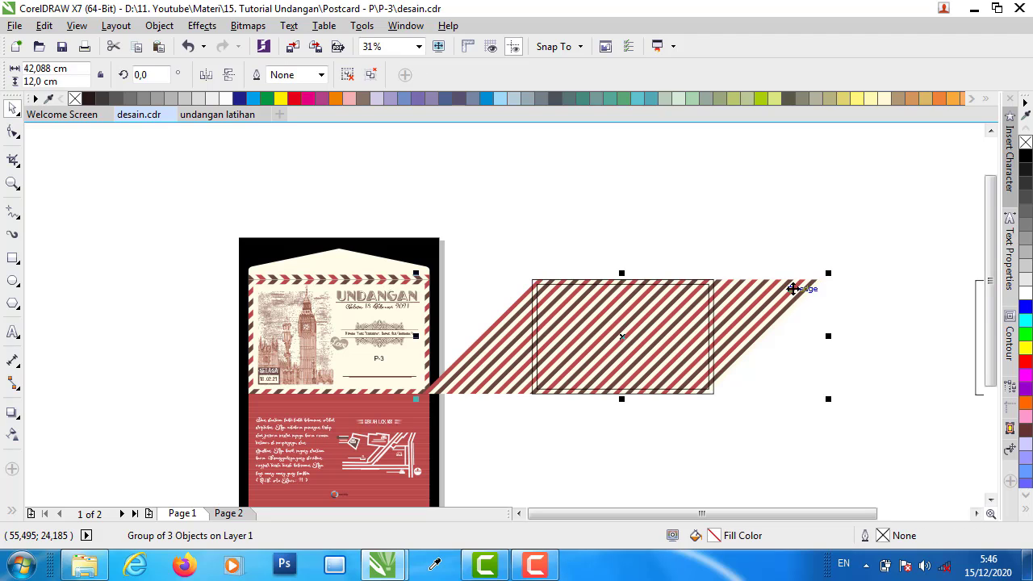
pyautogui.rightClick(793, 286)
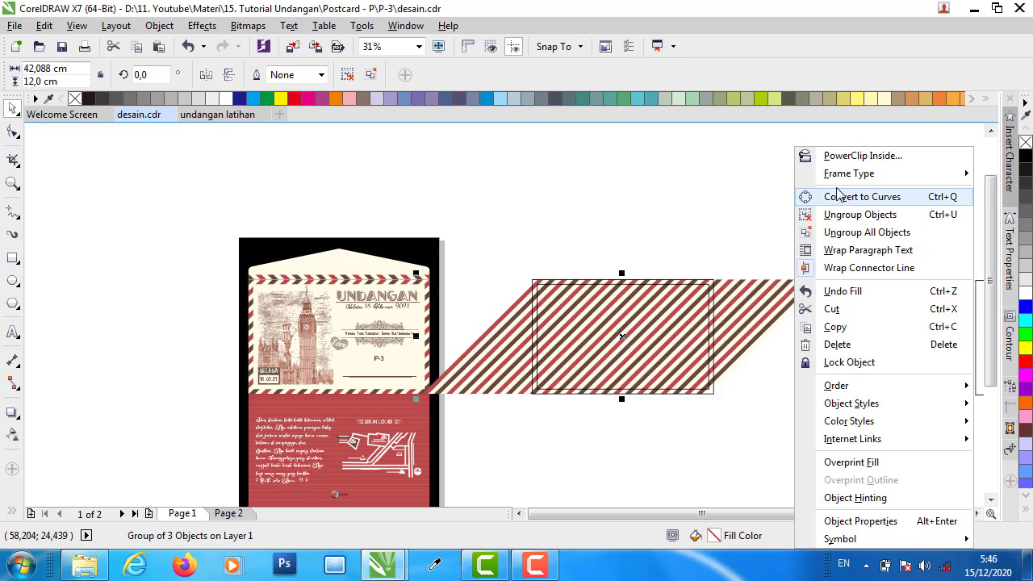
pyautogui.click(814, 155)
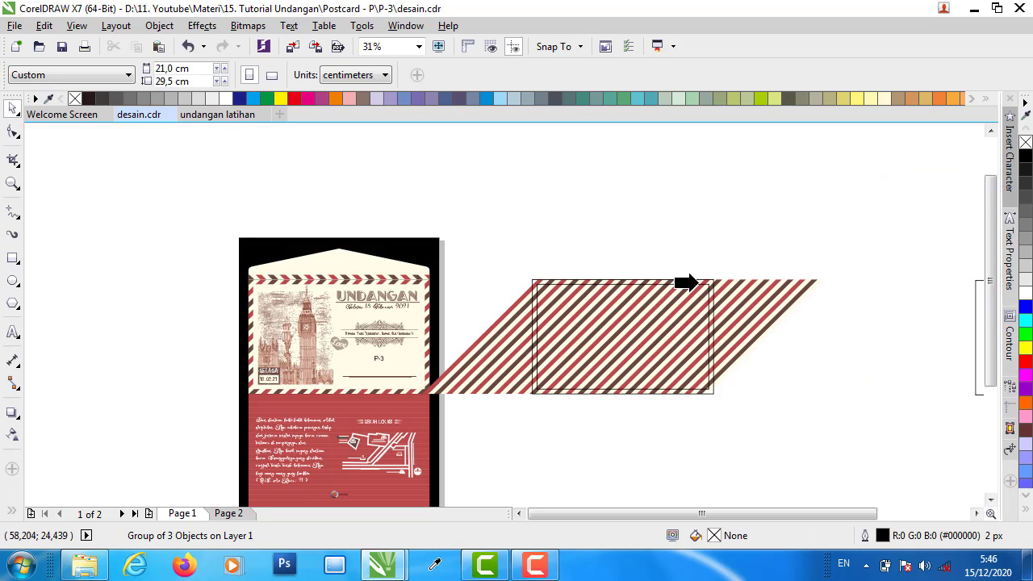
pyautogui.click(697, 281)
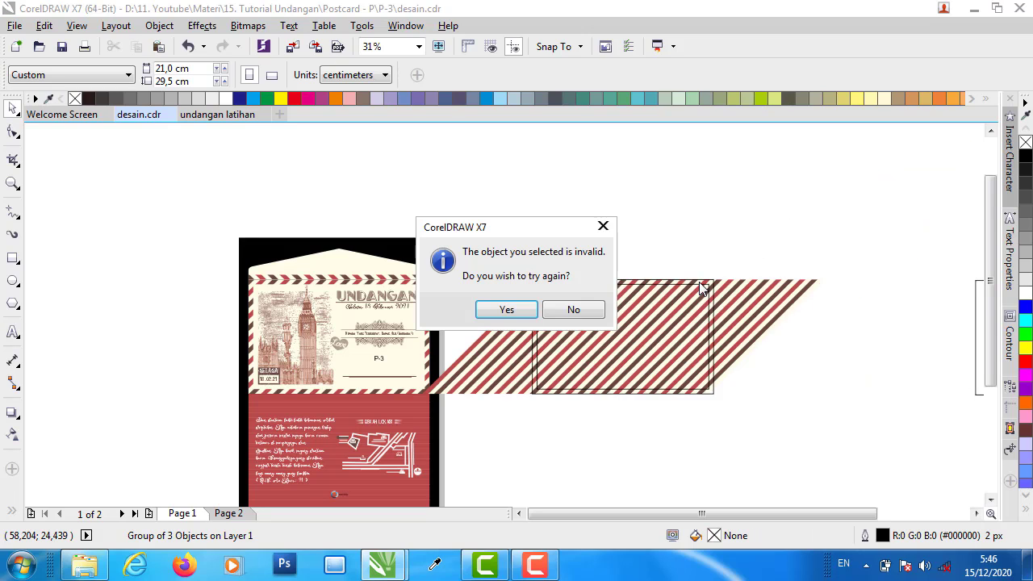
pyautogui.click(531, 315)
pyautogui.click(611, 282)
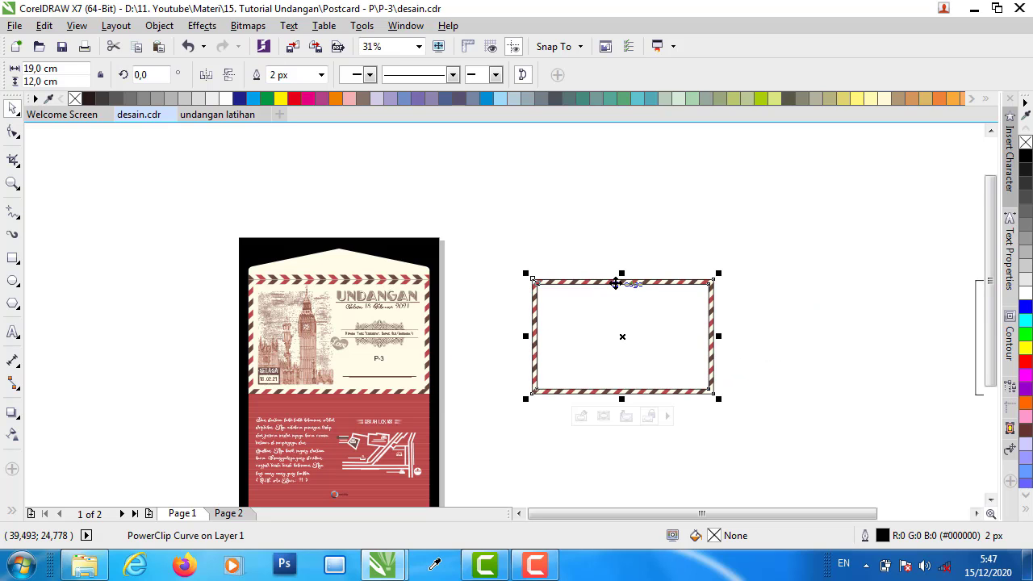
# - Remove the outline from the stripe-filled border frame
pyautogui.scroll(5, 528, 282)
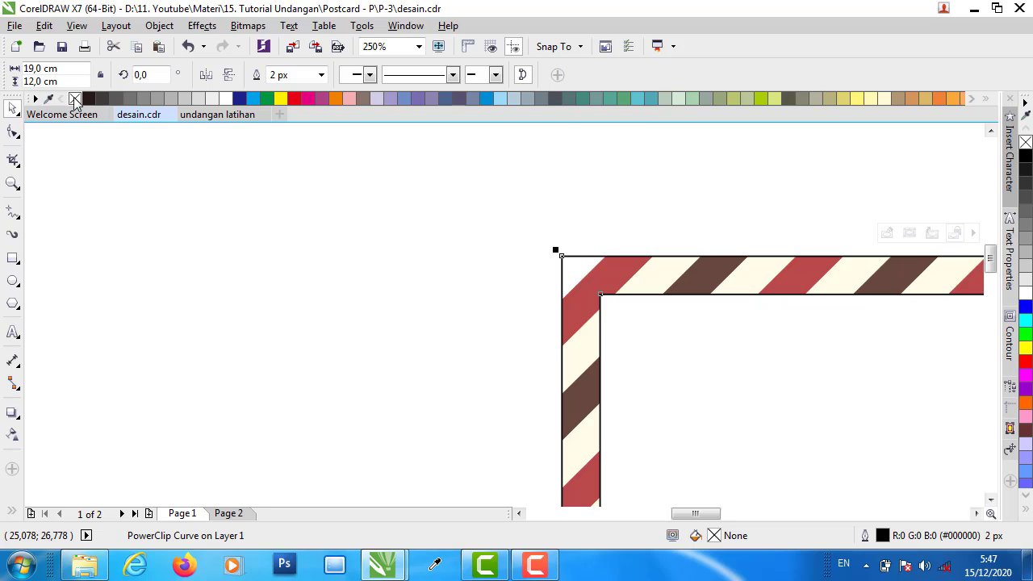
pyautogui.rightClick(75, 100)
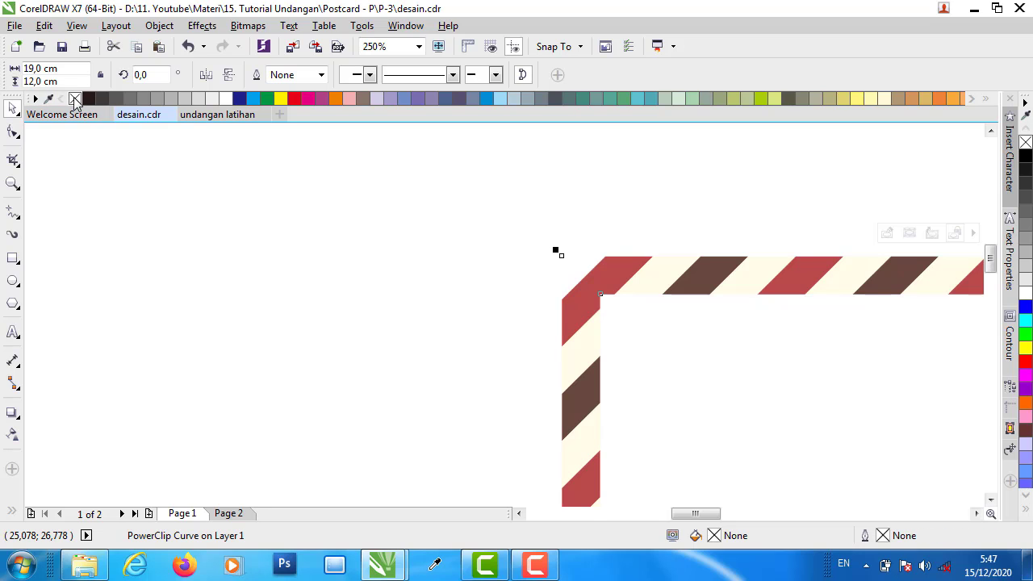
pyautogui.scroll(-3, 403, 258)
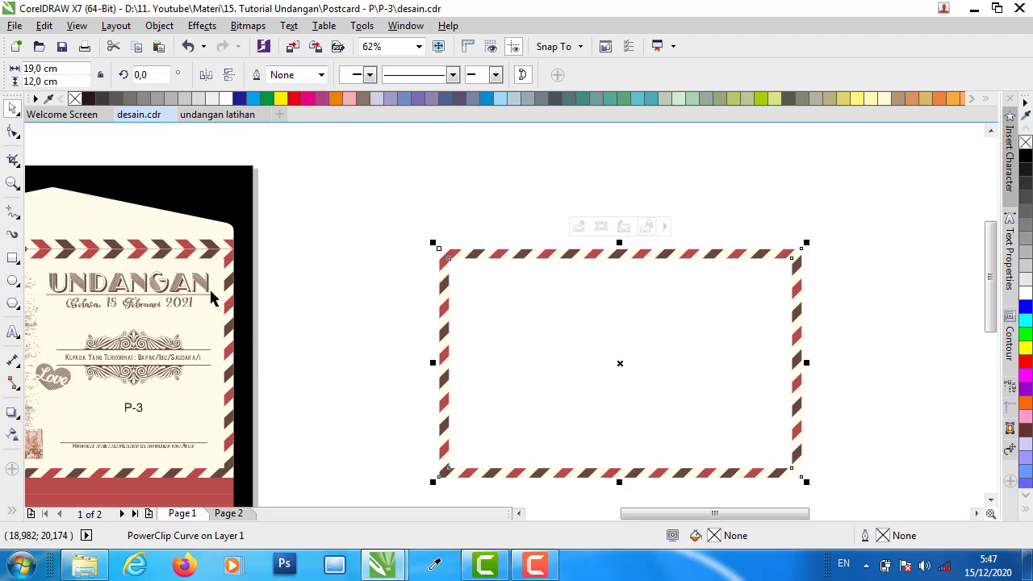
# - Duplicate the original postcard's striped border and place the copy beside the recreated frame
pyautogui.scroll(-2, 398, 269)
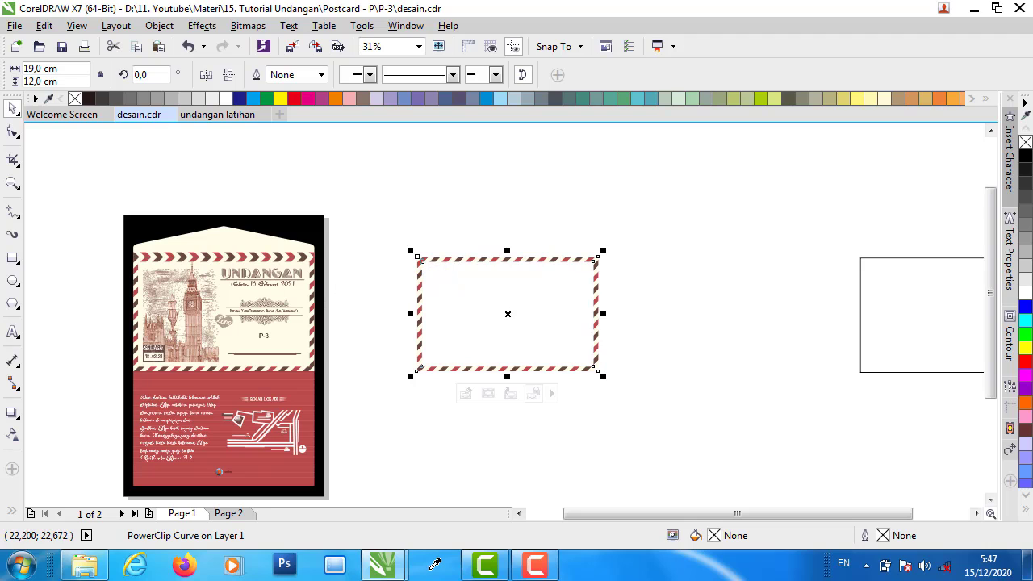
pyautogui.click(312, 272)
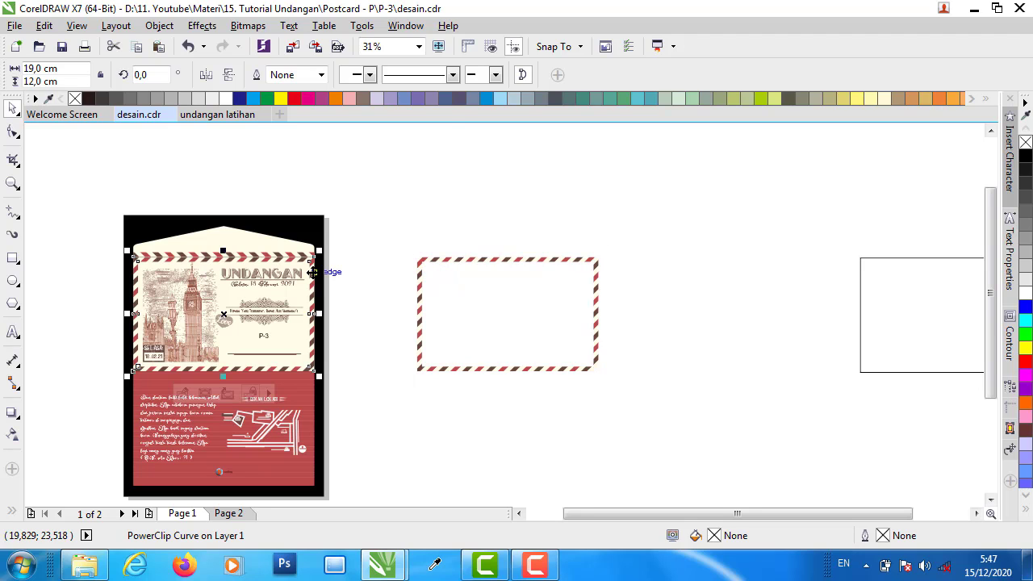
pyautogui.moveTo(312, 272); pyautogui.dragTo(801, 272)
pyautogui.click(678, 222)
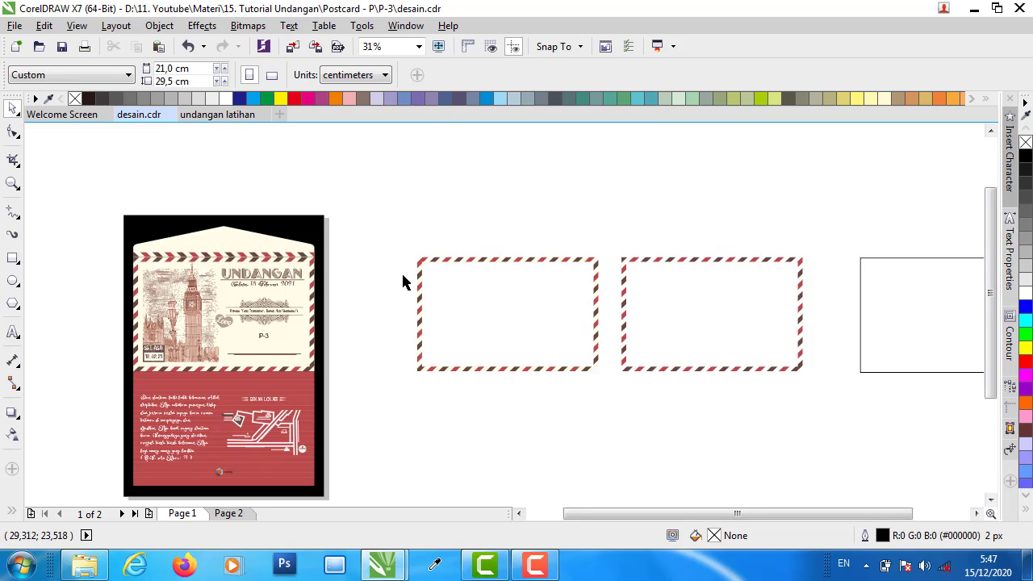
# - Delete the recreated striped frame and move the copied original border closer to the postcard page
pyautogui.click(422, 302)
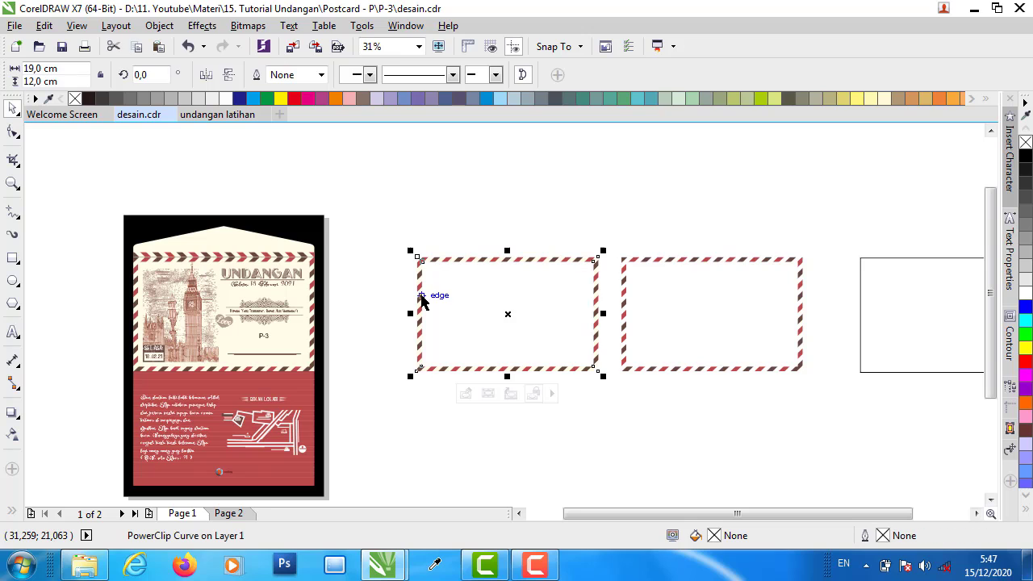
pyautogui.press('Delete')
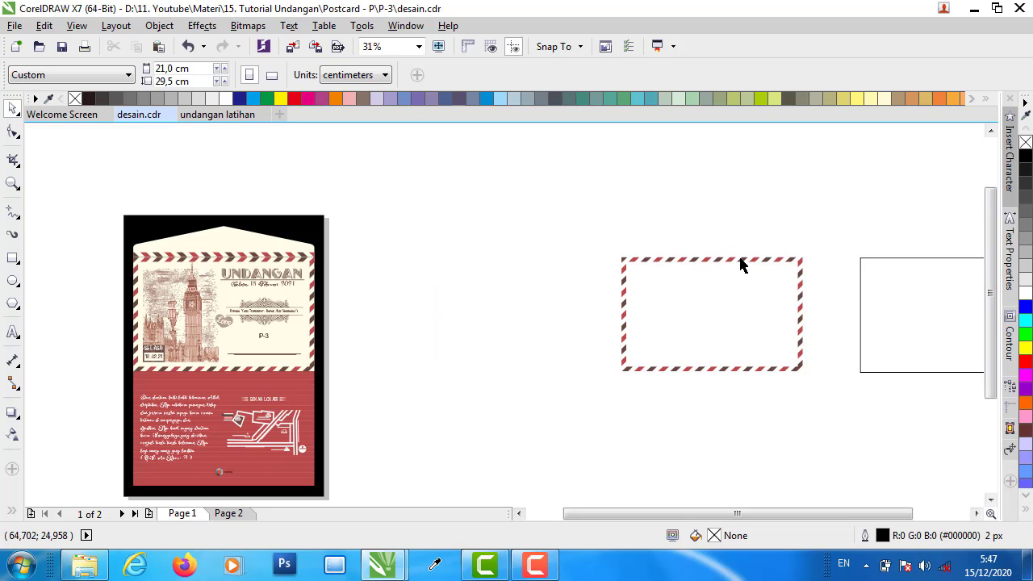
pyautogui.moveTo(740, 266); pyautogui.dragTo(509, 271)
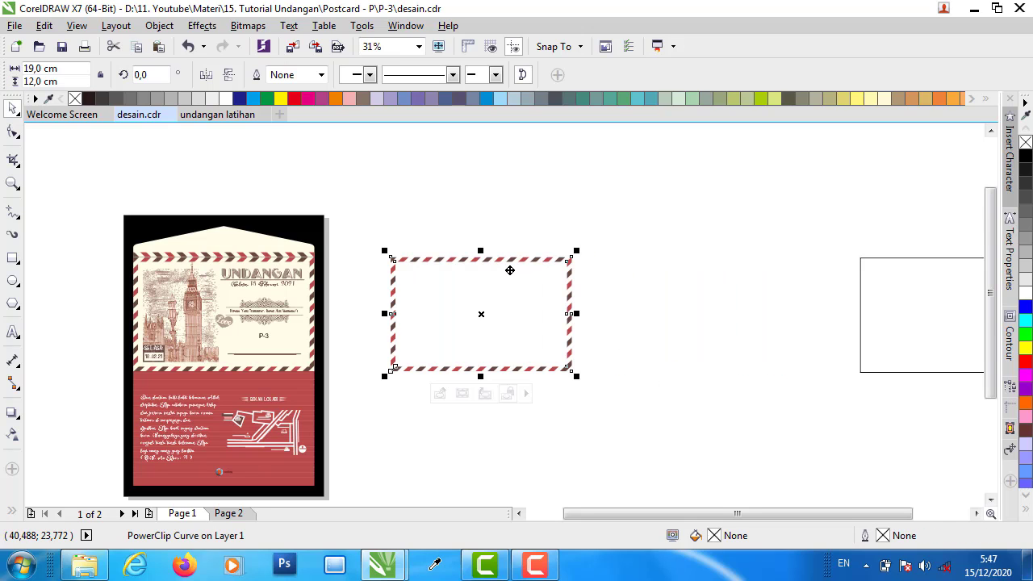
pyautogui.click(691, 284)
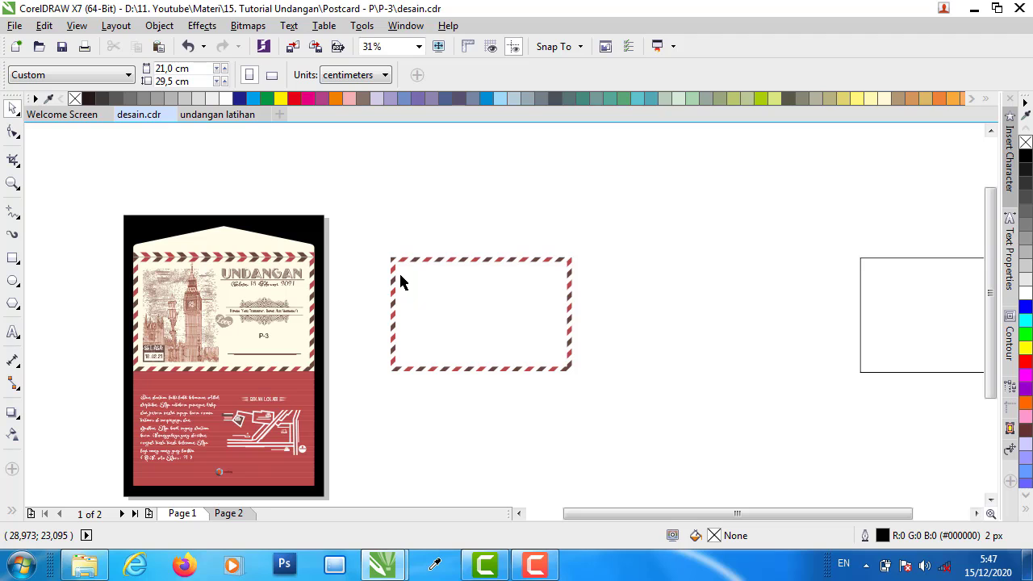
# - Move the unfilled 19 × 12 cm rectangle over so it partly overlaps the copied striped border
pyautogui.click(873, 287)
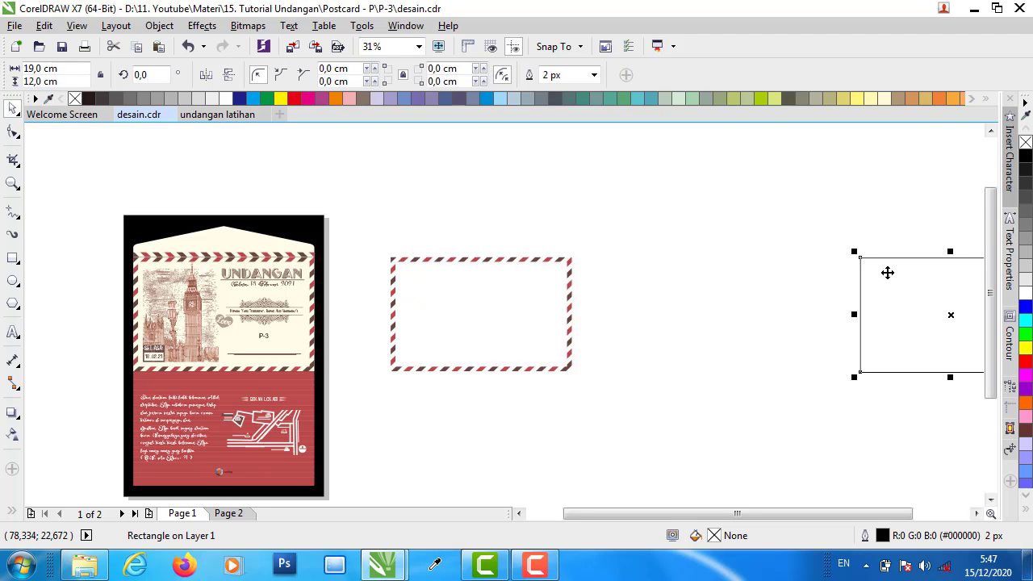
pyautogui.moveTo(908, 272); pyautogui.dragTo(629, 276)
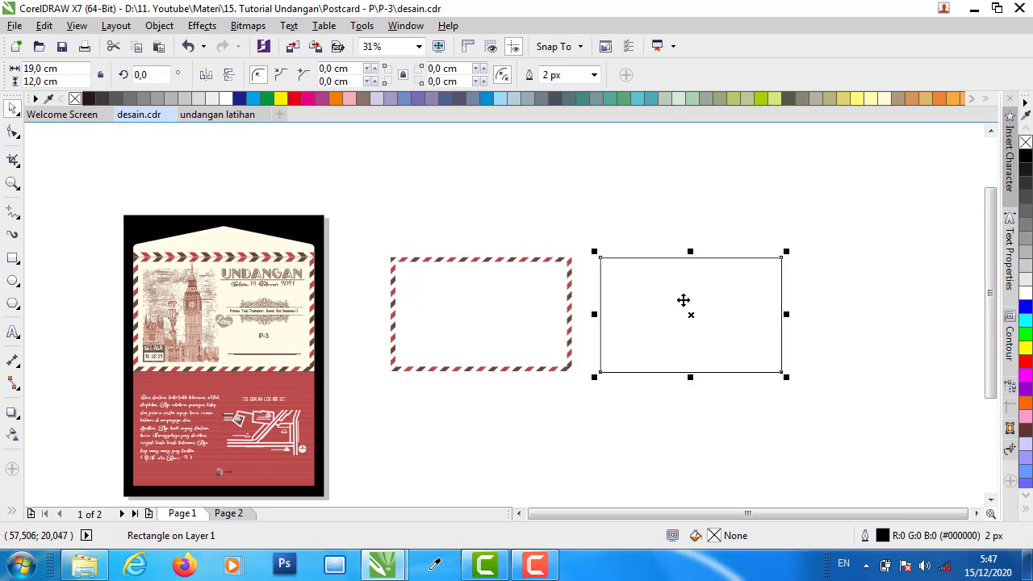
pyautogui.moveTo(683, 300); pyautogui.dragTo(639, 300)
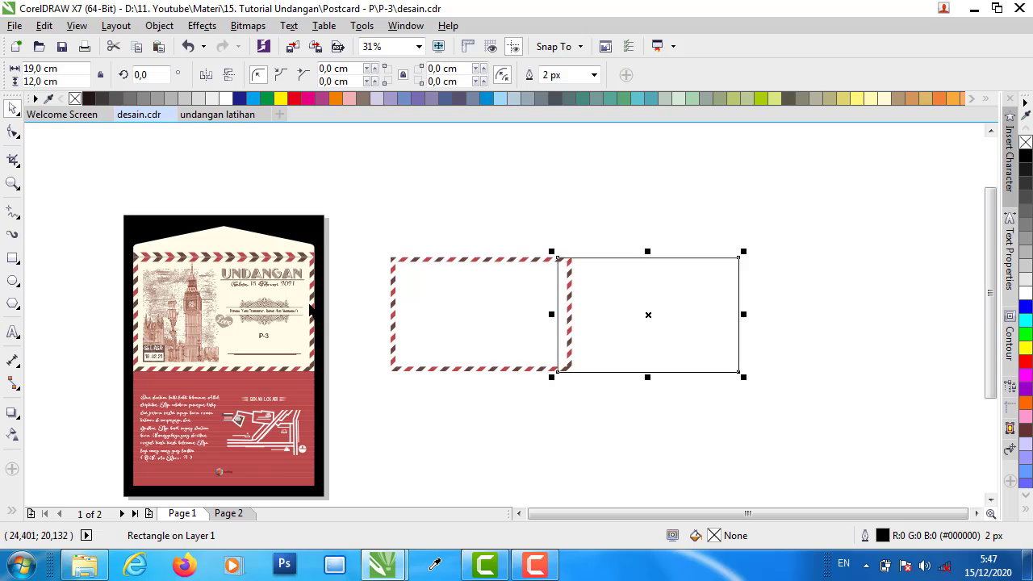
# - Fill the rectangle with the cream colour C0 M0 Y12 K0 sampled from the original postcard, and remove its outline
pyautogui.press('i')
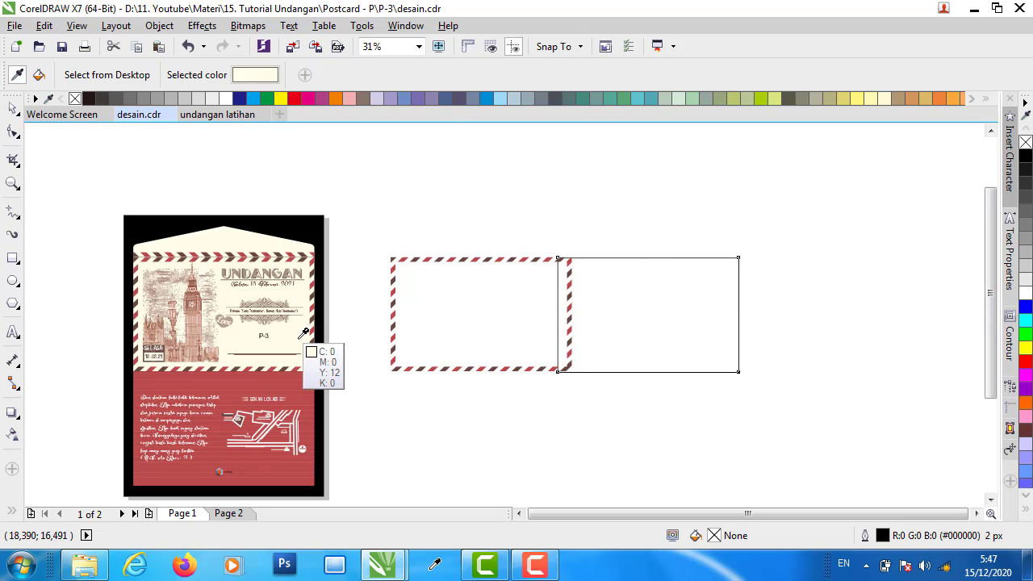
pyautogui.click(304, 338)
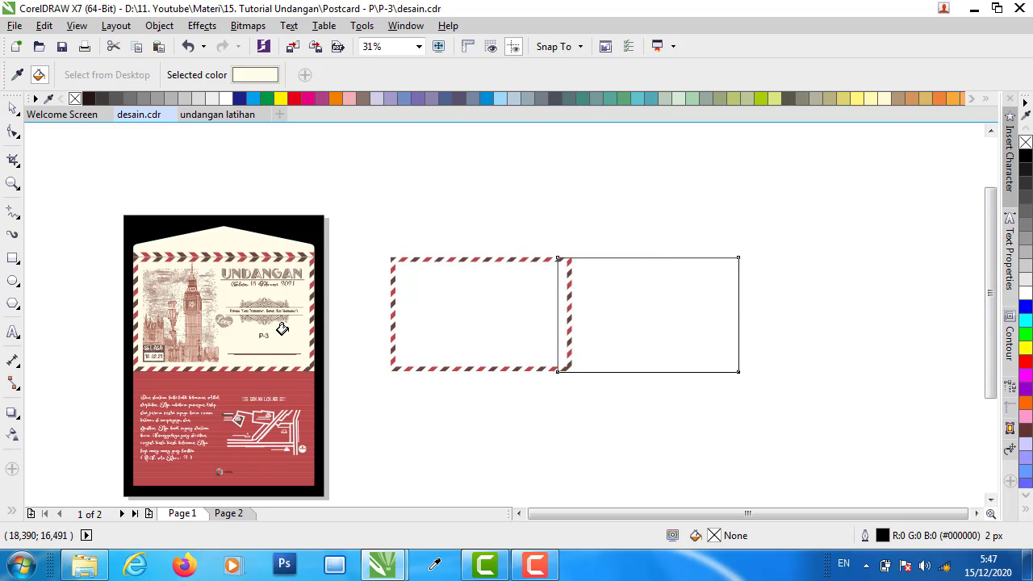
pyautogui.click(666, 294)
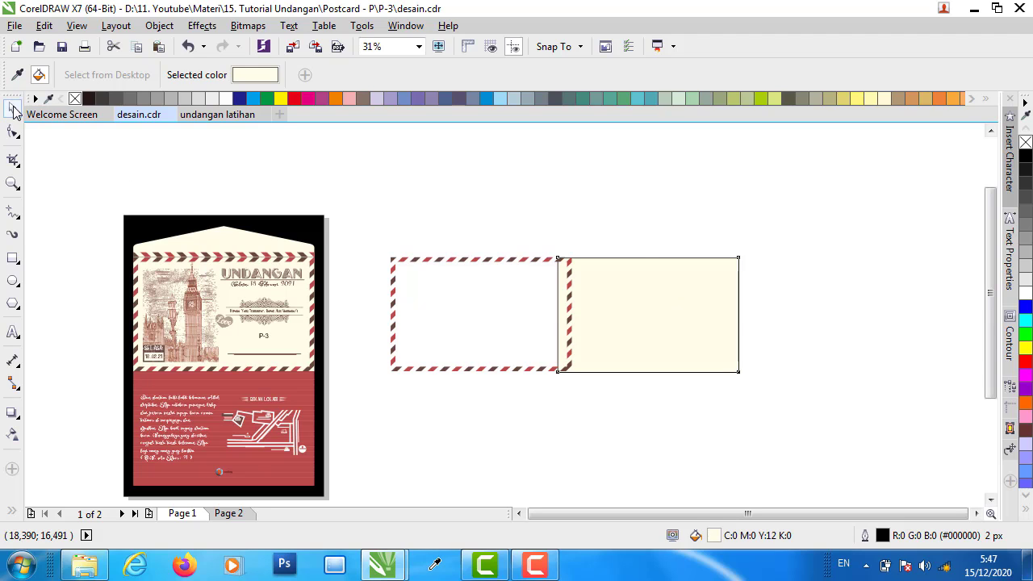
pyautogui.click(12, 107)
pyautogui.rightClick(75, 98)
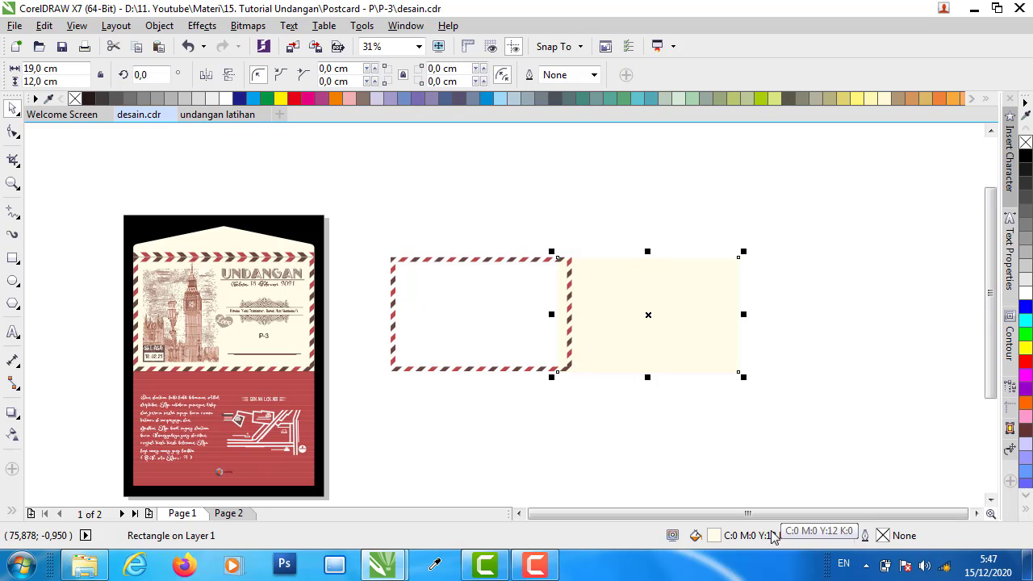
# - Align the cream rectangle to the striped border, centring it horizontally and vertically
pyautogui.keyDown('shift'); pyautogui.click(500, 260); pyautogui.keyUp('shift')
pyautogui.press('e')
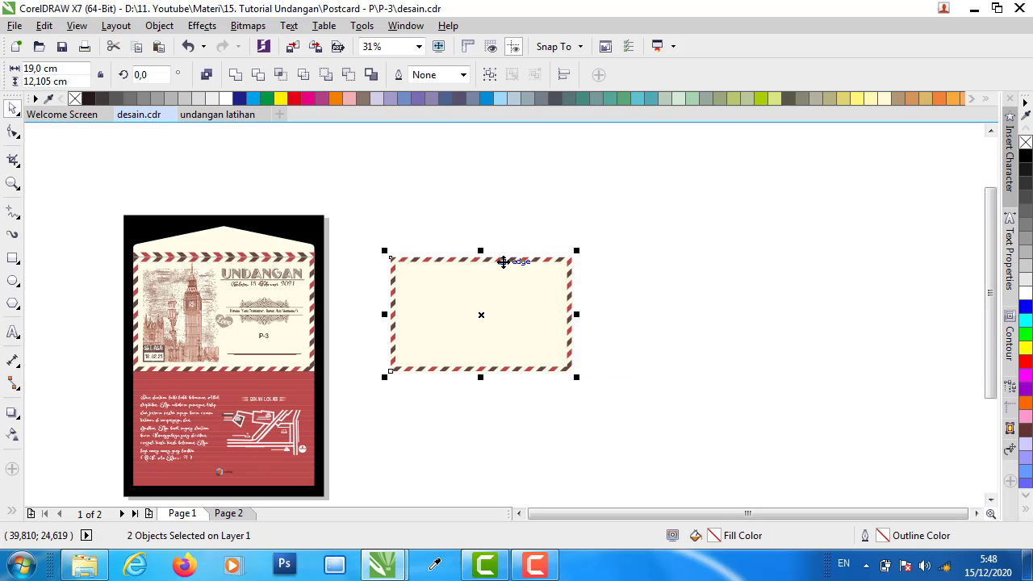
pyautogui.press('c')
pyautogui.press('Escape')
# - Shift the cream rectangle away from the border's upper corner, and undo that move
pyautogui.scroll(2, 500, 266)
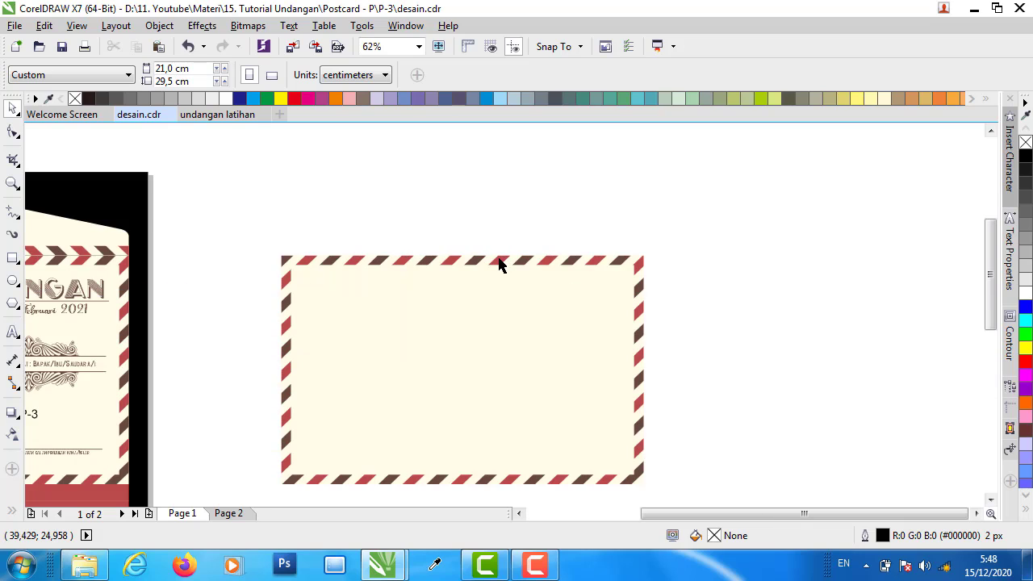
pyautogui.scroll(2, 173, 294)
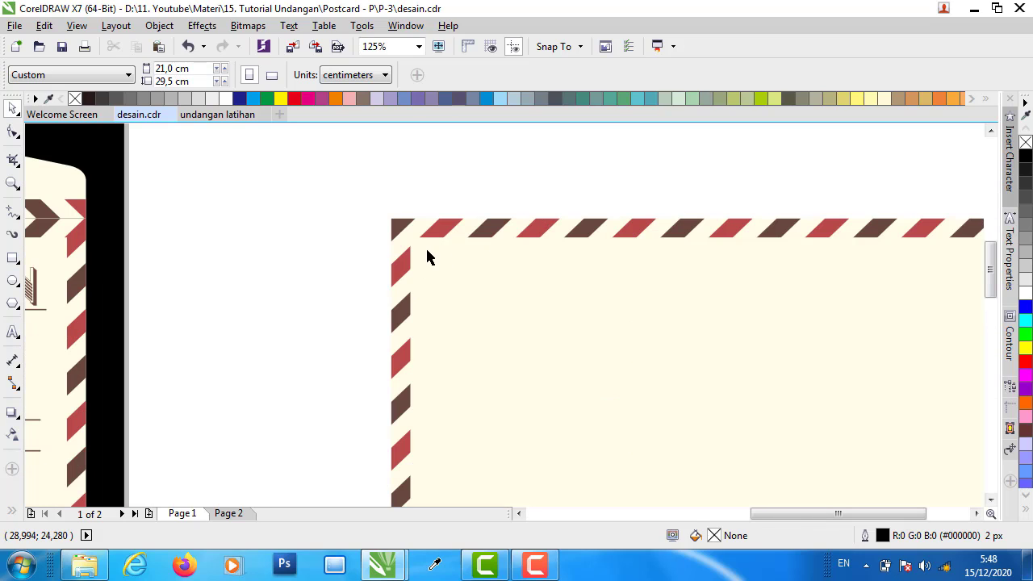
pyautogui.moveTo(473, 277); pyautogui.dragTo(422, 258)
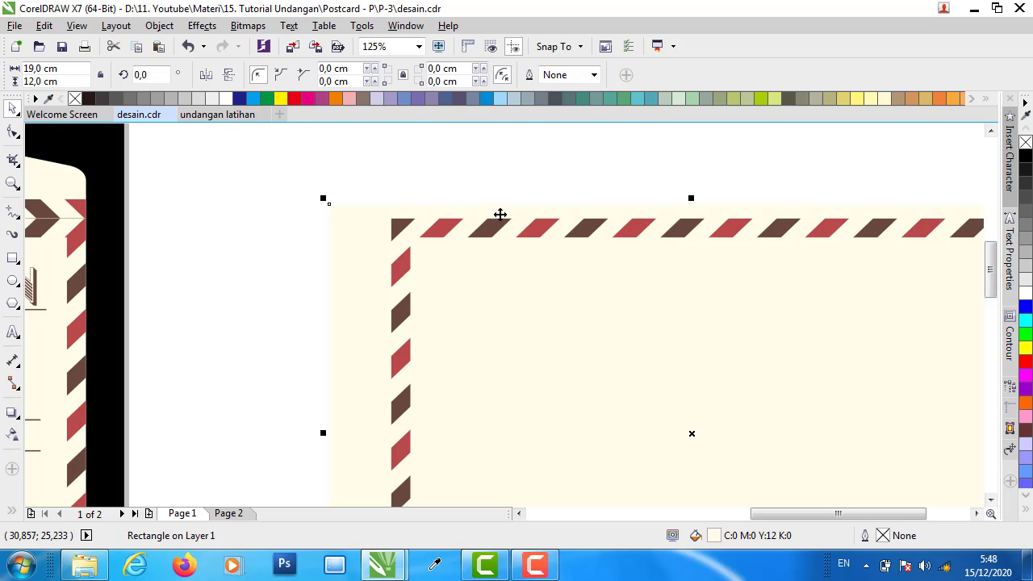
pyautogui.hotkey('ctrl', 'z')
# - Group the striped border with the cream rectangle, and select the resulting group
pyautogui.scroll(-3, 491, 224)
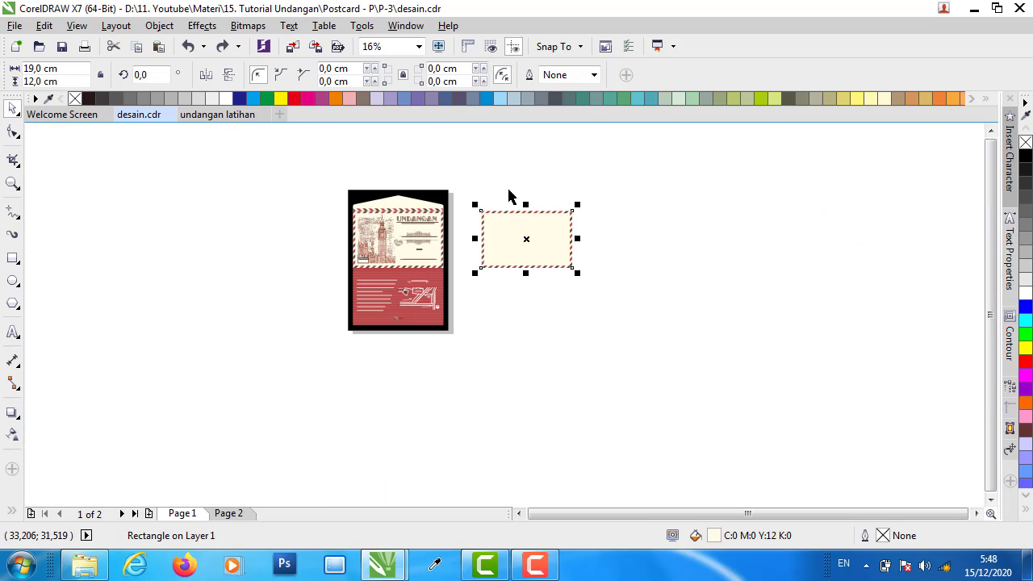
pyautogui.scroll(1, 505, 221)
pyautogui.click(431, 192)
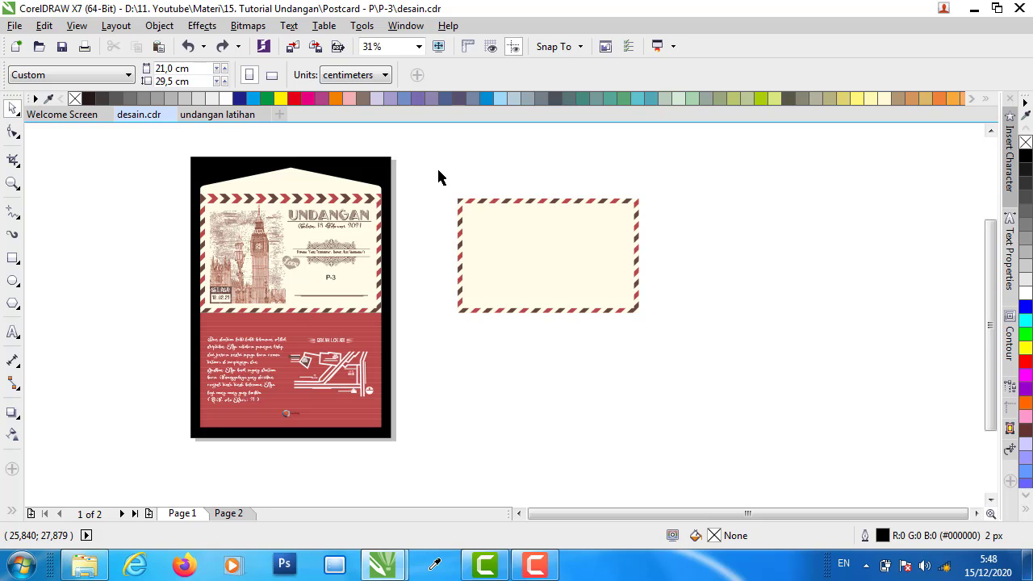
pyautogui.moveTo(609, 287); pyautogui.dragTo(714, 361)
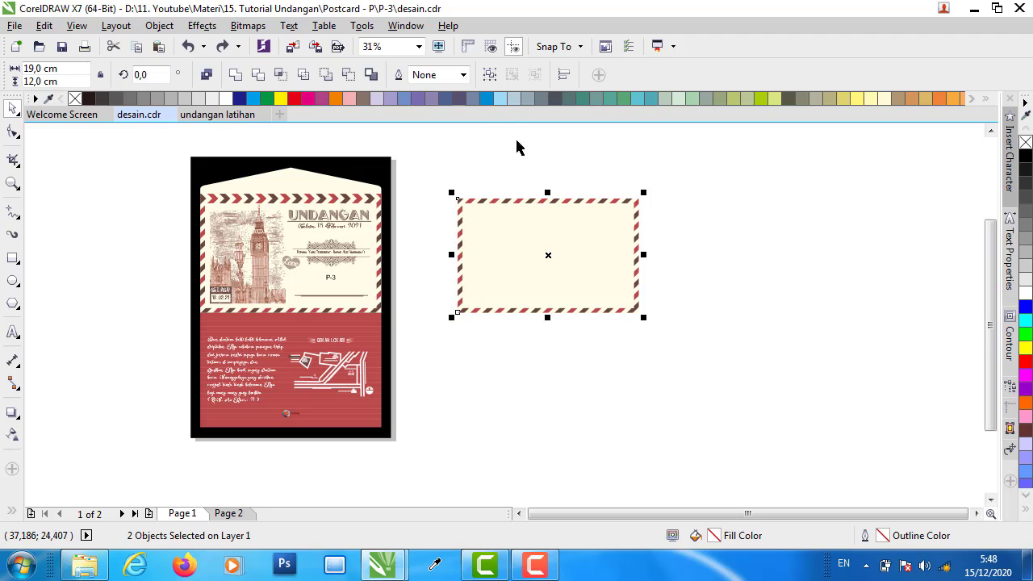
pyautogui.click(490, 74)
pyautogui.click(497, 173)
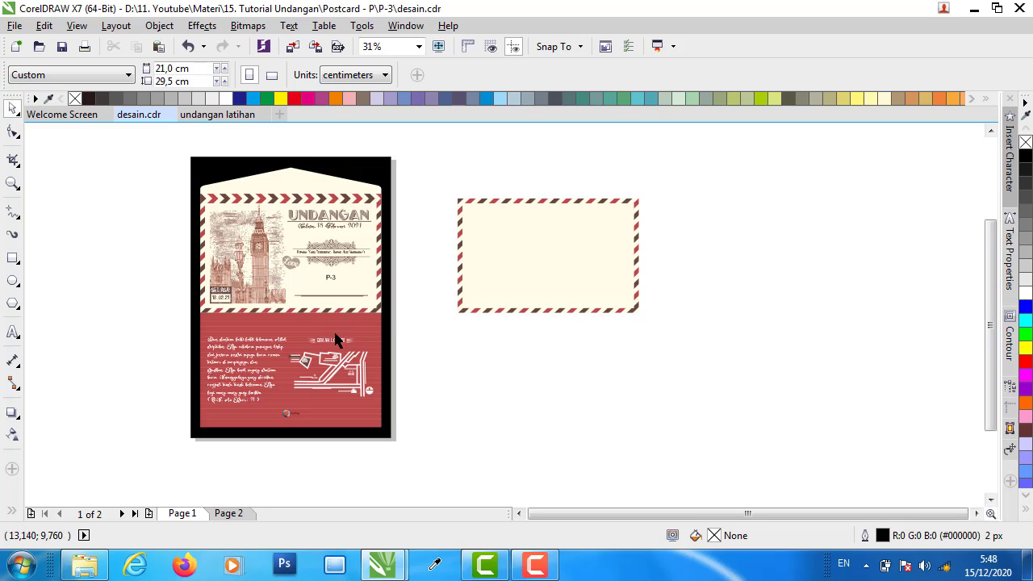
pyautogui.moveTo(440, 174); pyautogui.dragTo(673, 327)
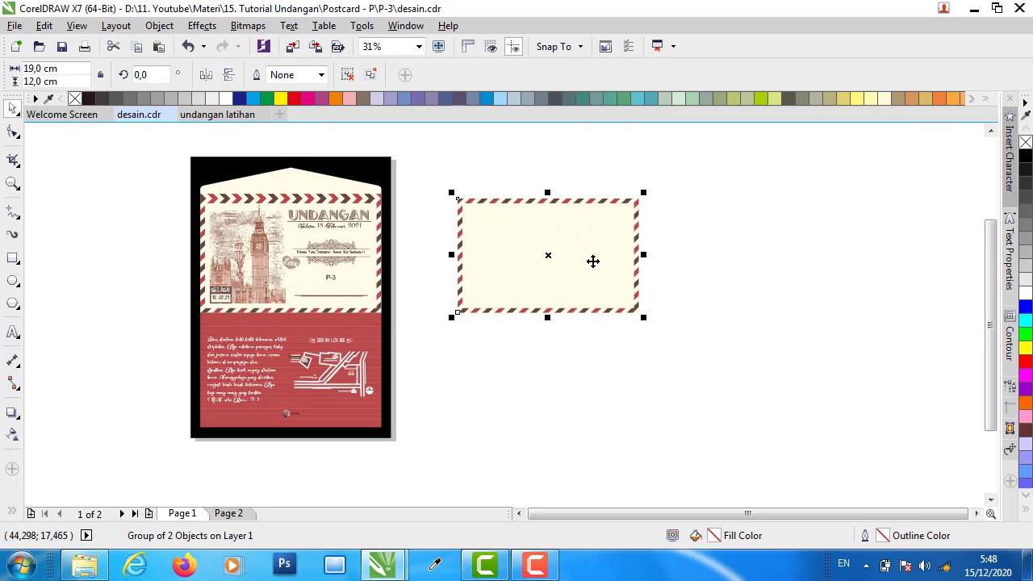
# - Place a vertically mirrored copy of the bordered cream panel directly below it, then ungroup the copy and delete its striped border
pyautogui.moveTo(548, 191); pyautogui.dragTo(547, 396)
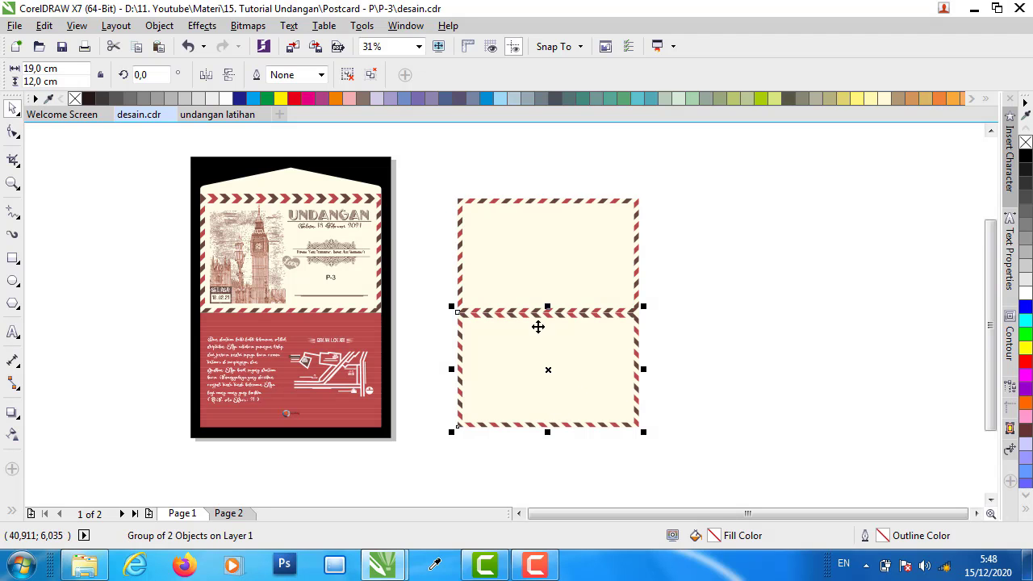
pyautogui.click(347, 75)
pyautogui.click(797, 223)
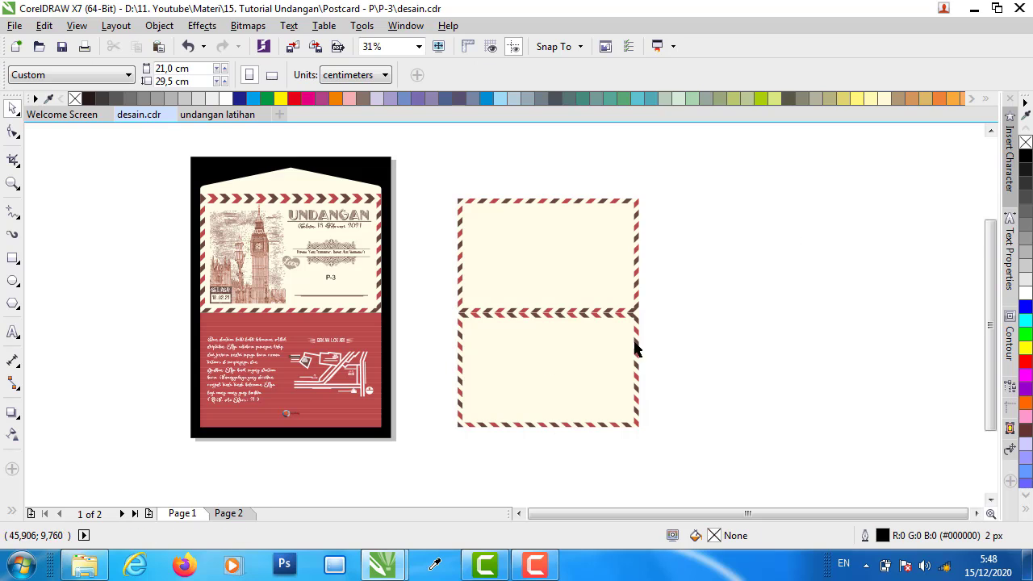
pyautogui.click(638, 331)
pyautogui.press('Delete')
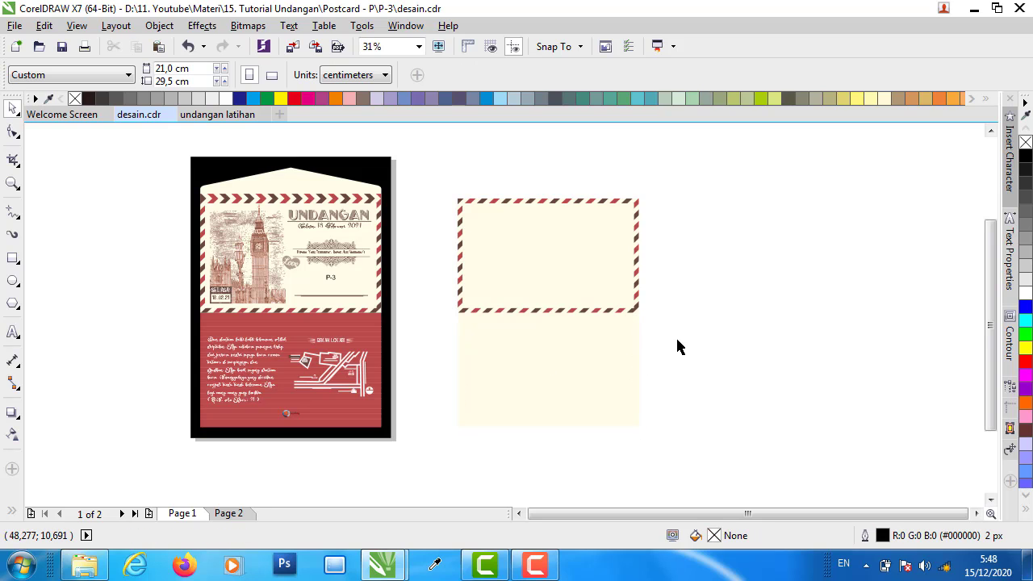
# - Fill the lower rectangle with the red C30 M83 Y67 K0 sampled from the original postcard
pyautogui.click(581, 359)
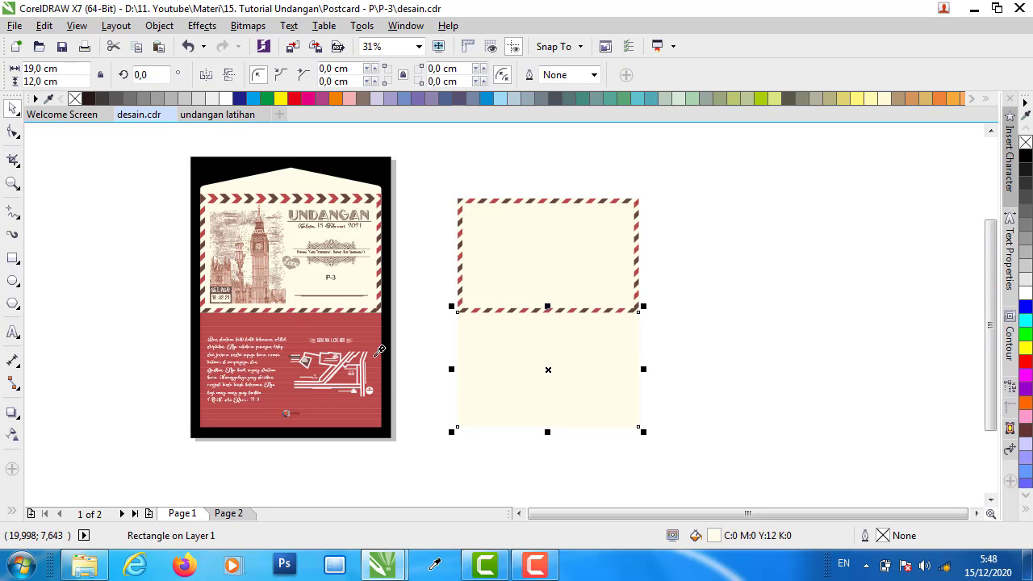
pyautogui.press('i')
pyautogui.click(517, 364)
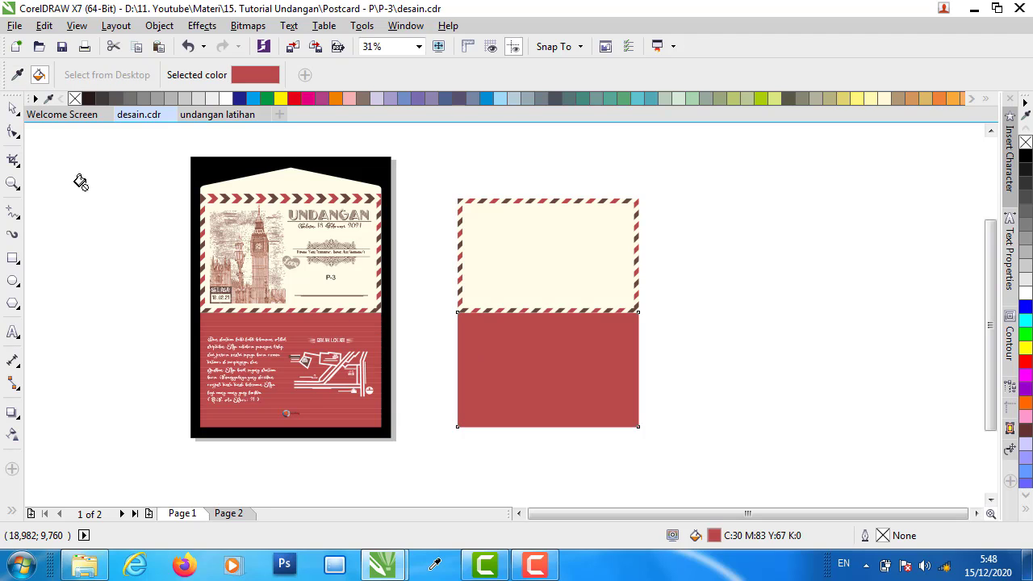
pyautogui.click(13, 108)
pyautogui.click(419, 450)
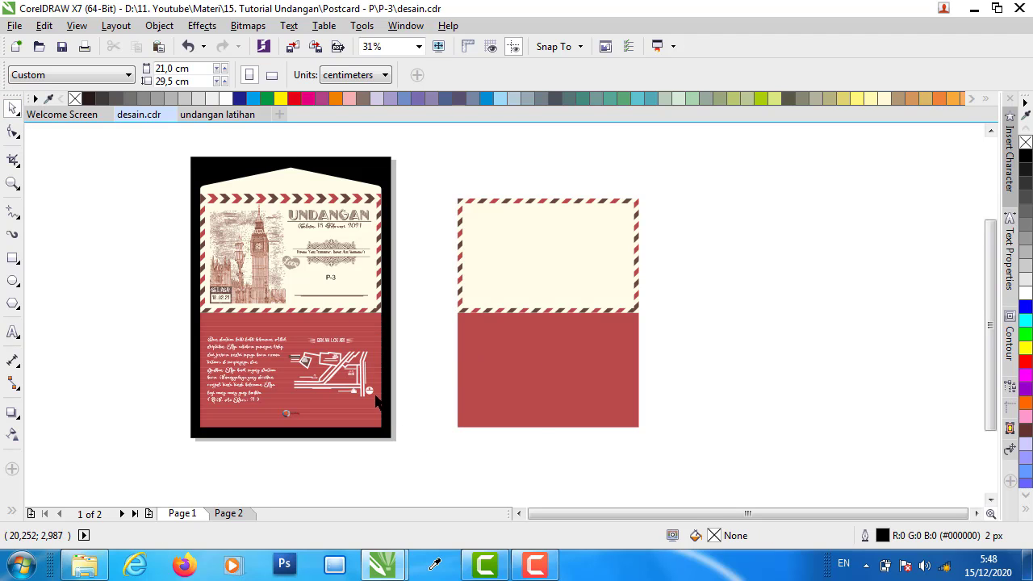
# - Move the cream and red panels together horizontally until they sit close beside the original postcard
pyautogui.moveTo(437, 179); pyautogui.dragTo(676, 454)
pyautogui.moveTo(535, 288); pyautogui.dragTo(480, 286)
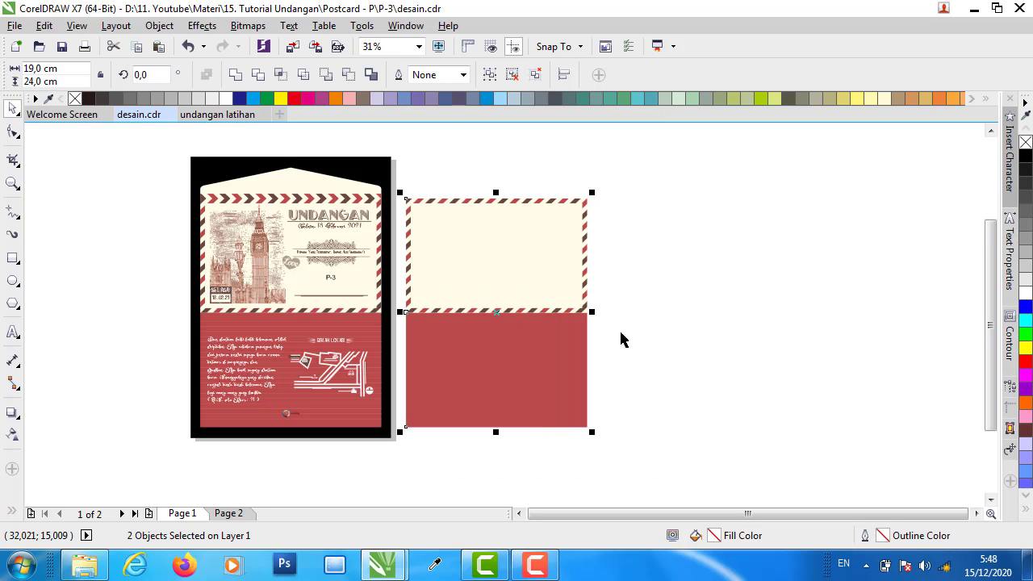
pyautogui.click(699, 347)
# - Ungroup the original postcard's lower red panel so its thin horizontal lines separate from the background
pyautogui.scroll(4, 407, 321)
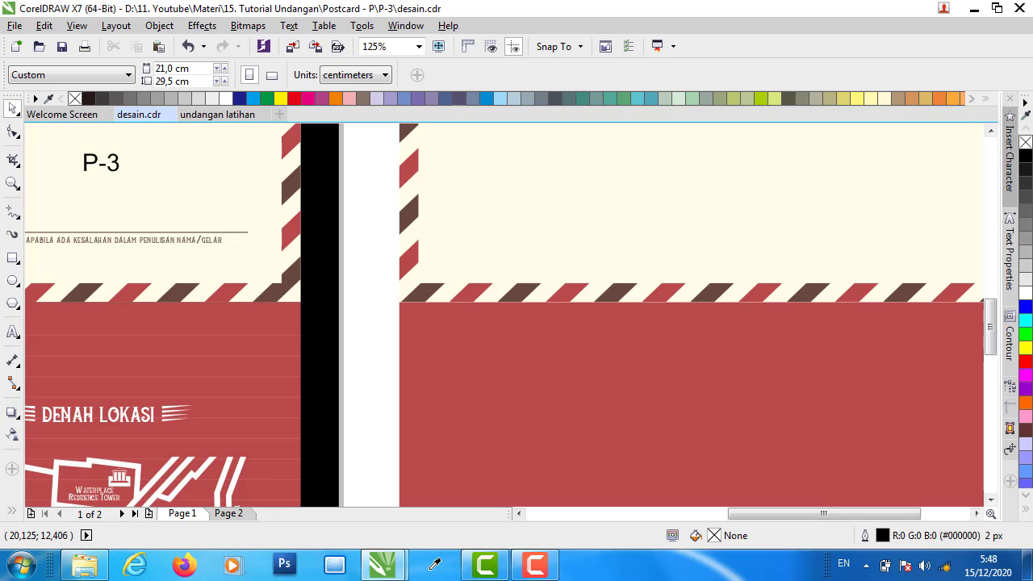
pyautogui.click(296, 341)
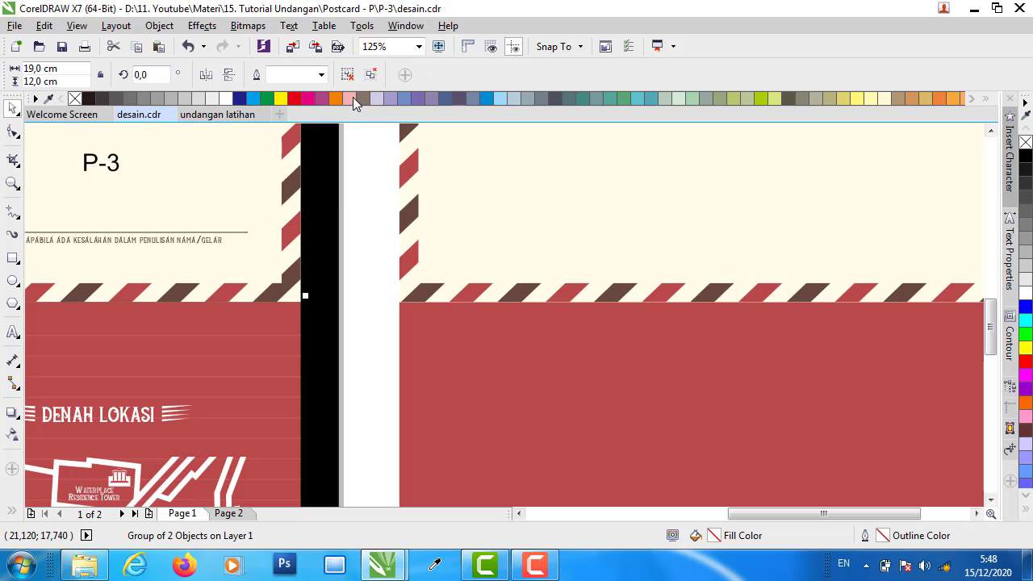
pyautogui.press('Escape')
# - Shift the original postcard's group of thin horizontal lines past the red panel's edge, and undo that move
pyautogui.click(291, 341)
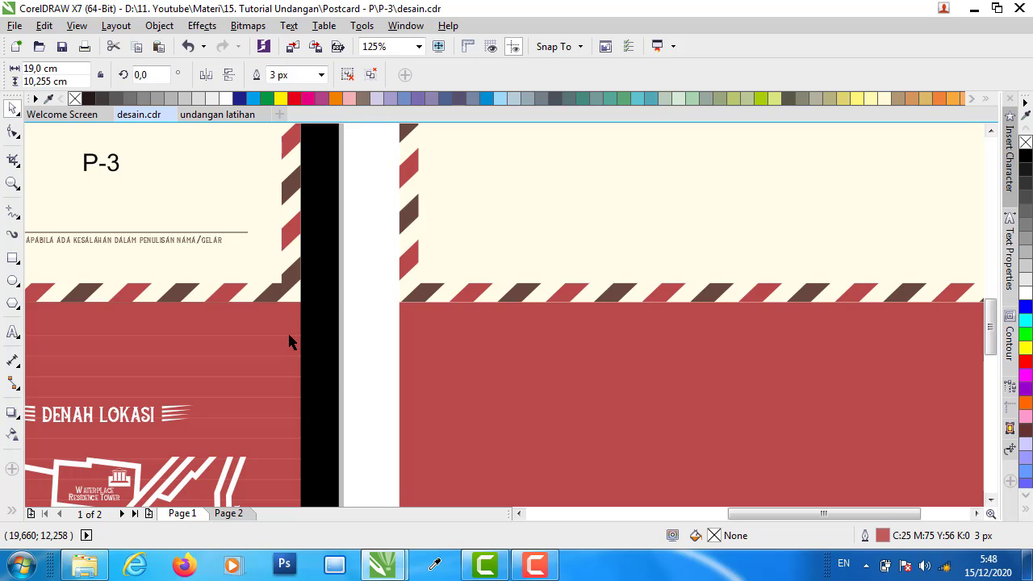
pyautogui.moveTo(290, 341); pyautogui.dragTo(325, 352)
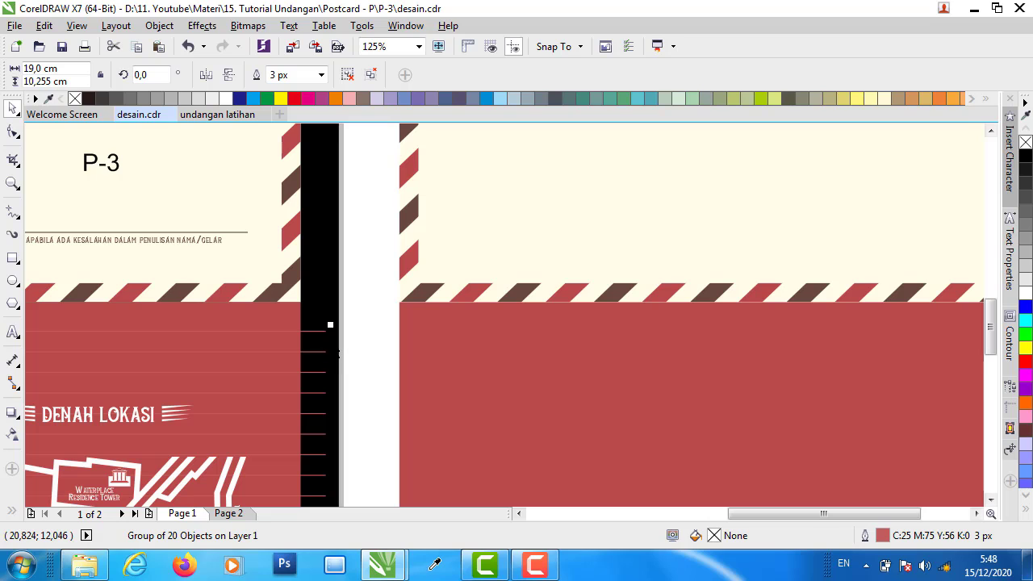
pyautogui.scroll(-2, 340, 348)
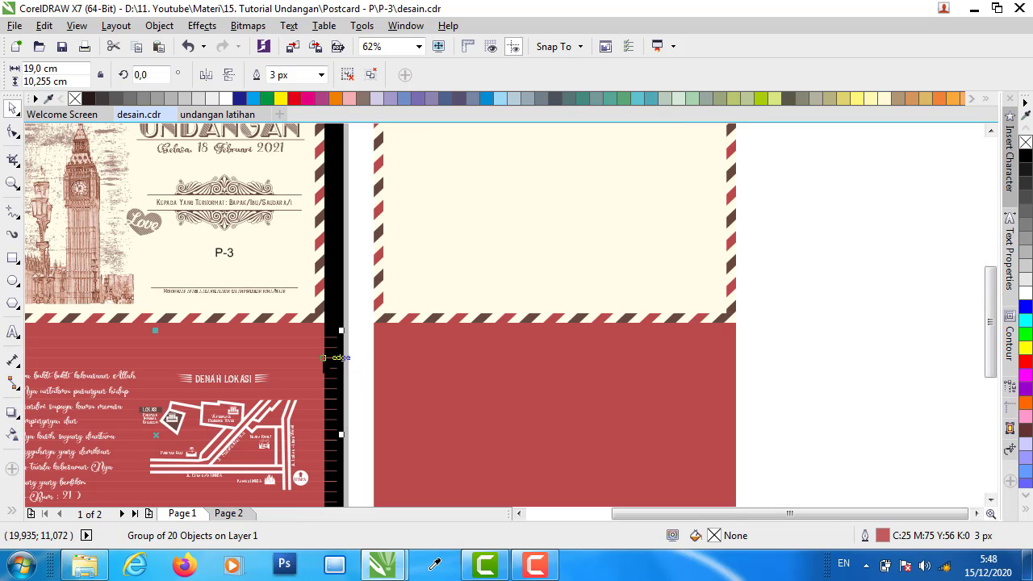
pyautogui.hotkey('ctrl', 'z')
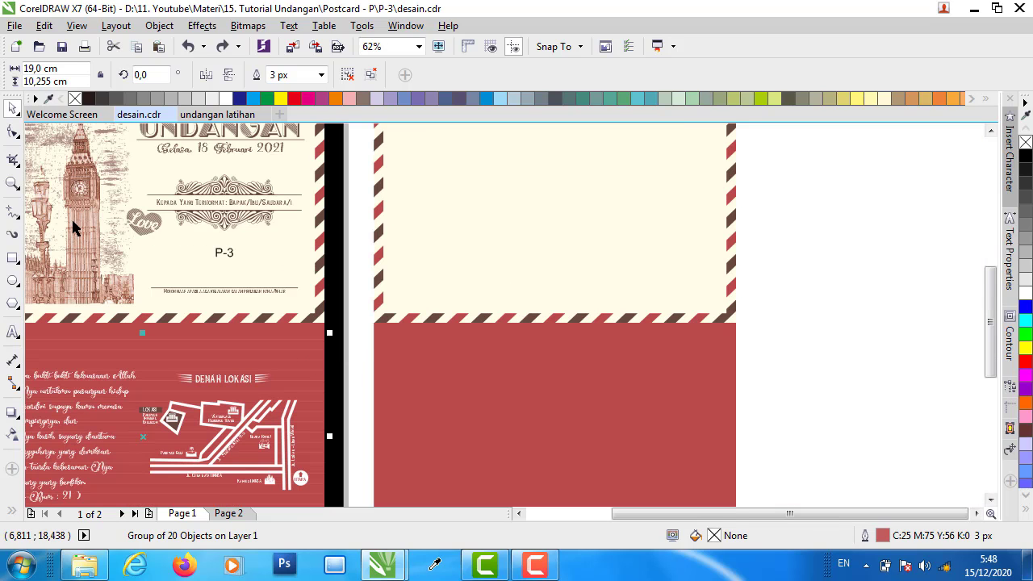
# - Draw a horizontal two-point line 19 cm long across the new red panel, just below its upper edge
pyautogui.click(20, 222)
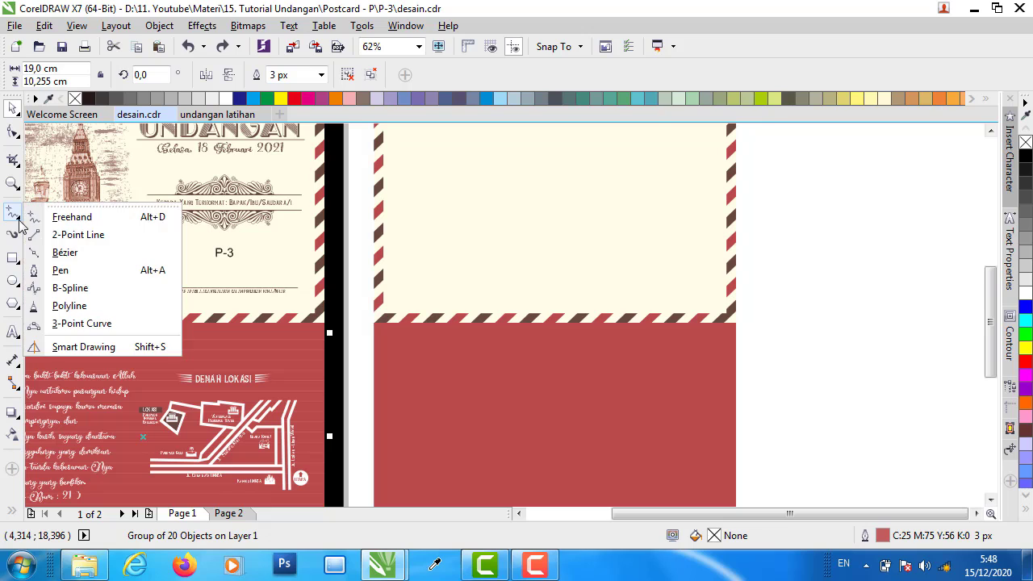
pyautogui.click(78, 234)
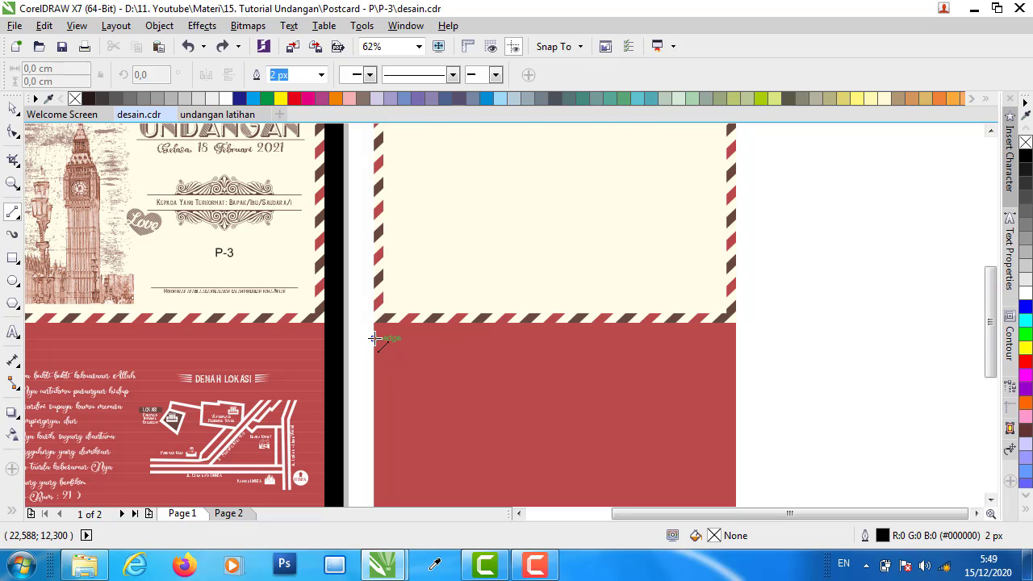
pyautogui.moveTo(374, 338); pyautogui.dragTo(735, 338)
pyautogui.click(13, 107)
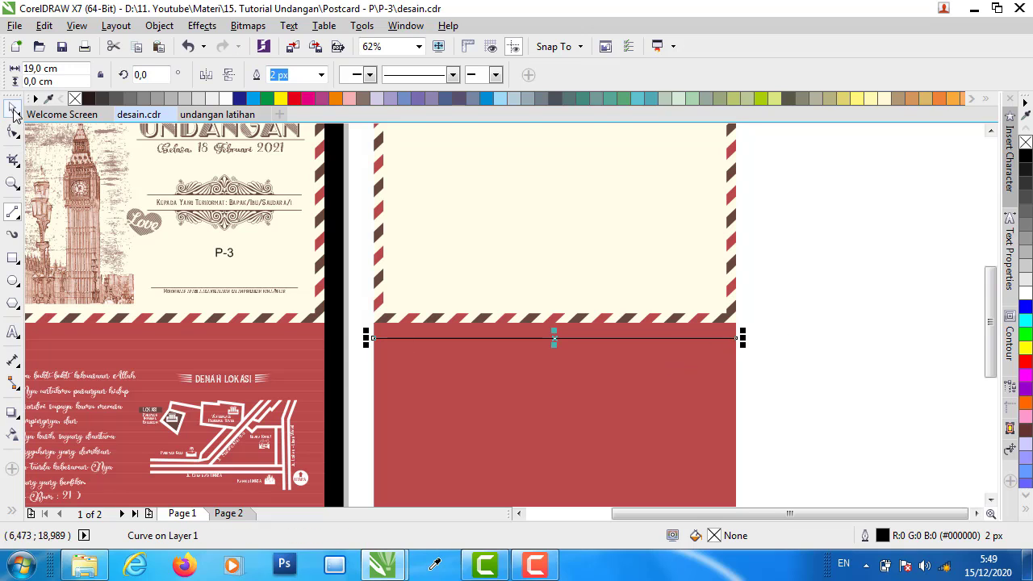
# - Ungroup the original postcard's thin lines to check their outline width, and group them again
pyautogui.click(317, 345)
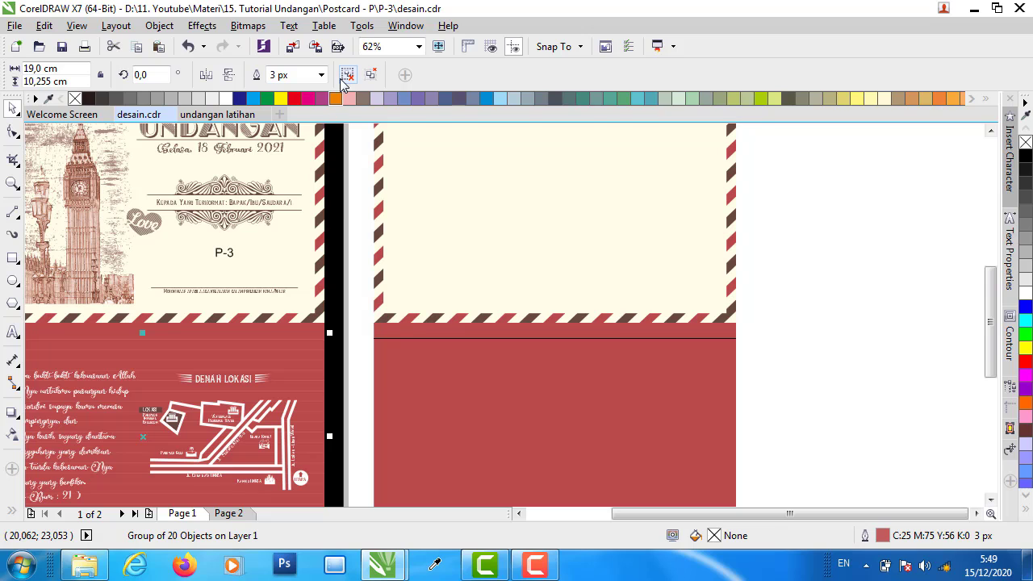
pyautogui.click(316, 79)
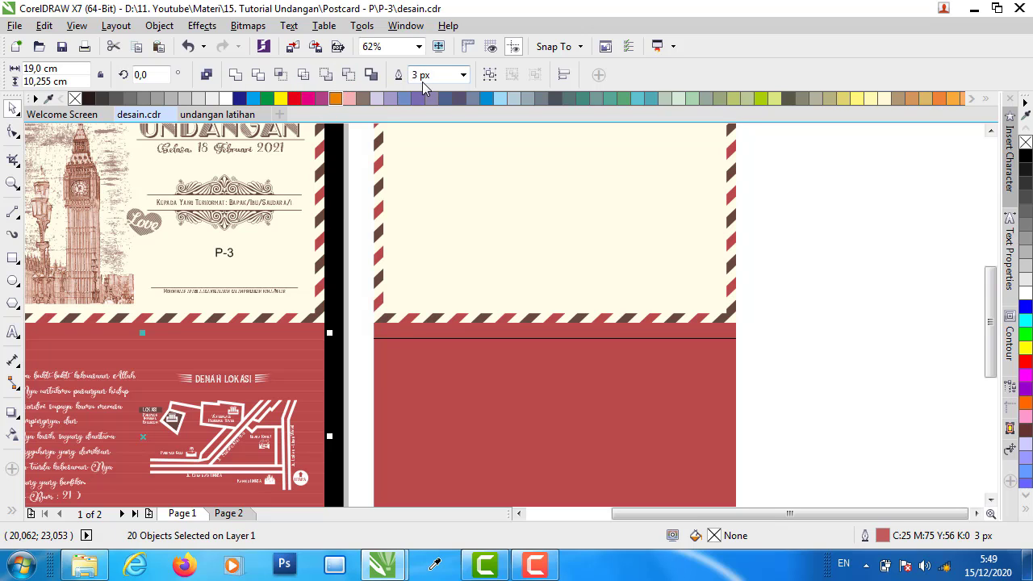
pyautogui.hotkey('ctrl', 'g')
pyautogui.click(743, 347)
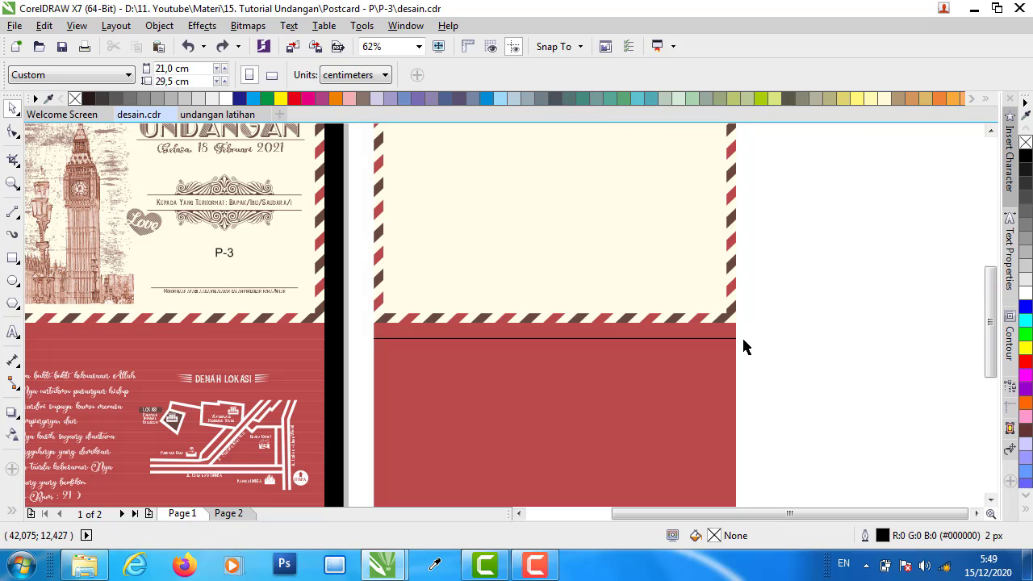
# - Set the outline width of the new horizontal line to 3 px
pyautogui.click(721, 339)
pyautogui.click(320, 75)
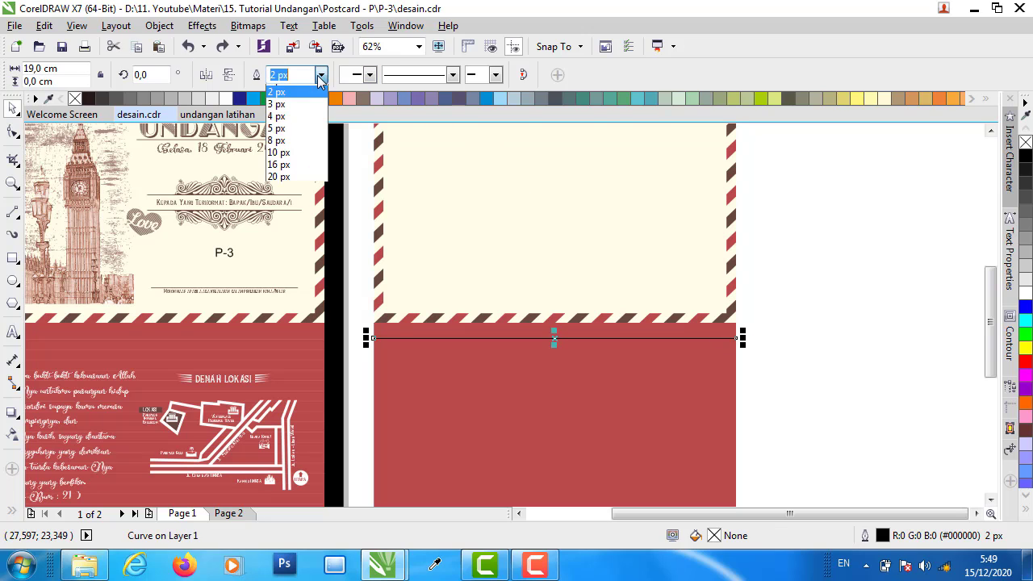
pyautogui.click(279, 136)
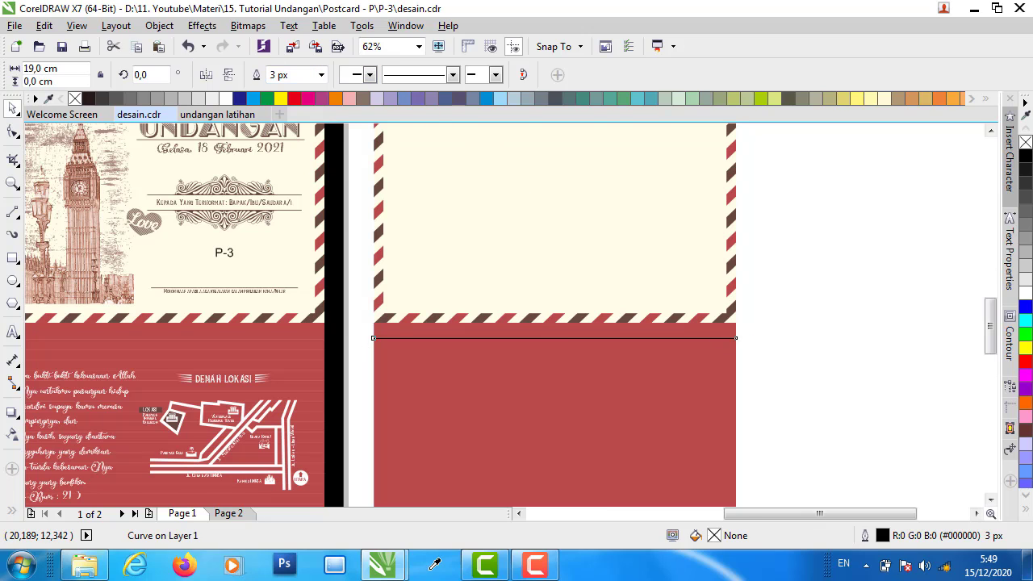
# - Colour the new line's outline with the lighter red C25 M75 Y56 K0 sampled from the original postcard's thin lines
pyautogui.scroll(2, 503, 339)
pyautogui.press('i')
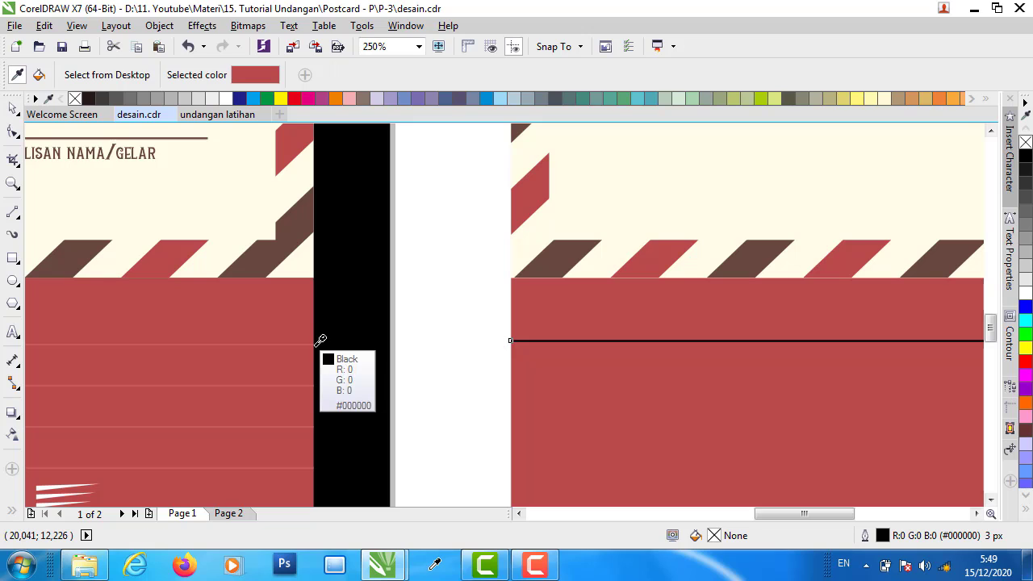
pyautogui.click(317, 338)
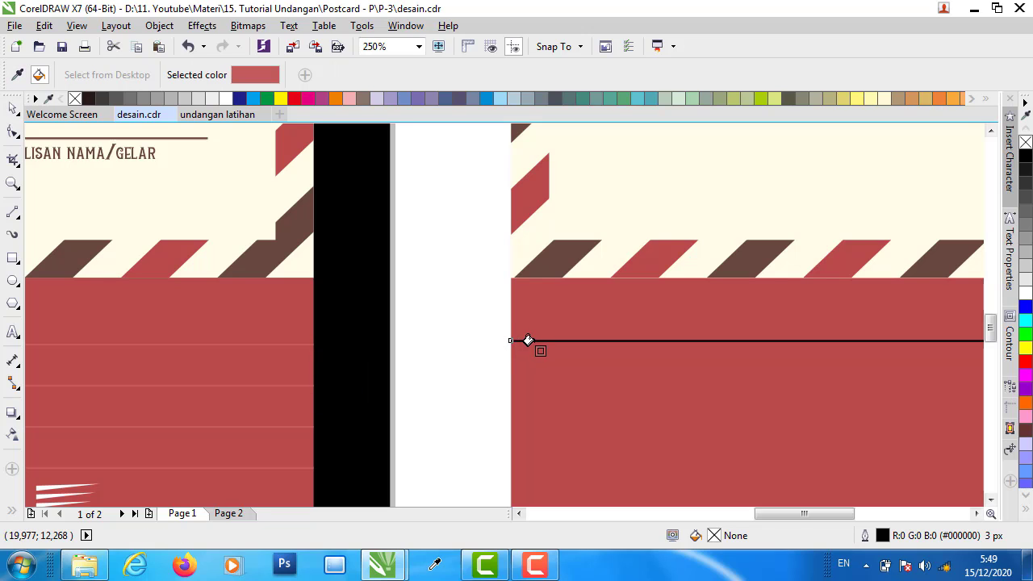
pyautogui.click(529, 340)
pyautogui.click(12, 109)
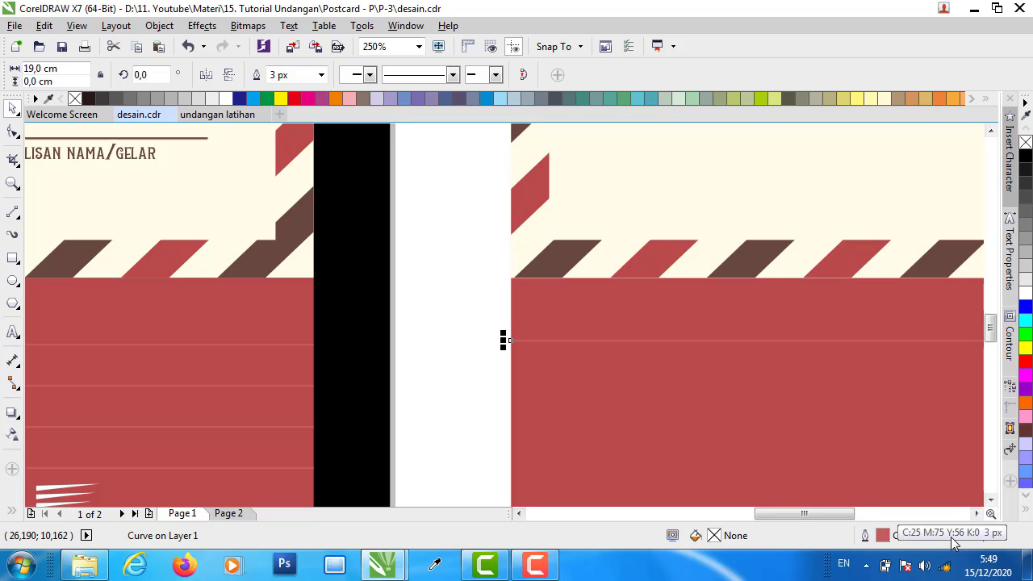
pyautogui.click(468, 391)
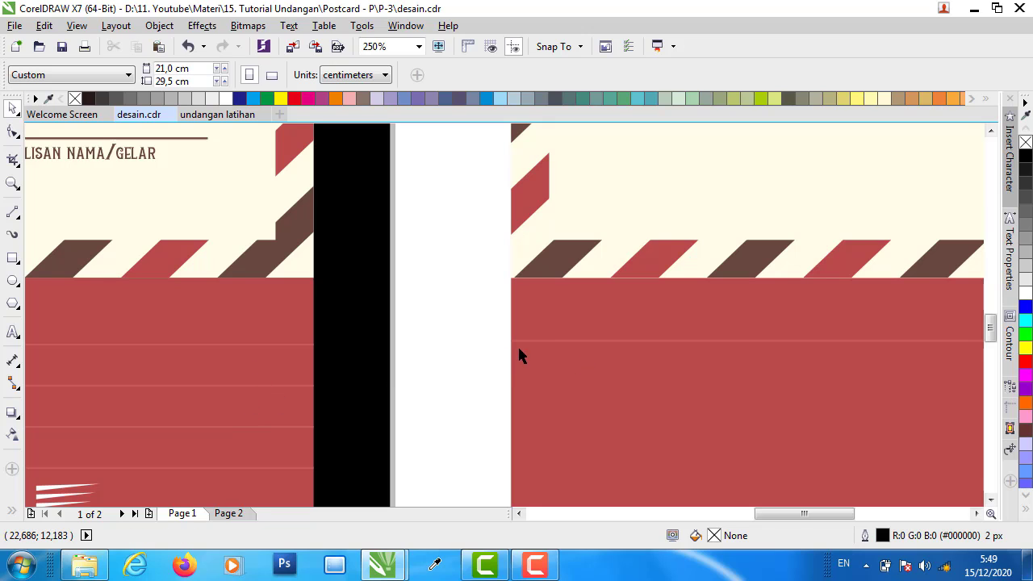
# - Shift the thin line up over the striped border, and undo that move
pyautogui.click(531, 341)
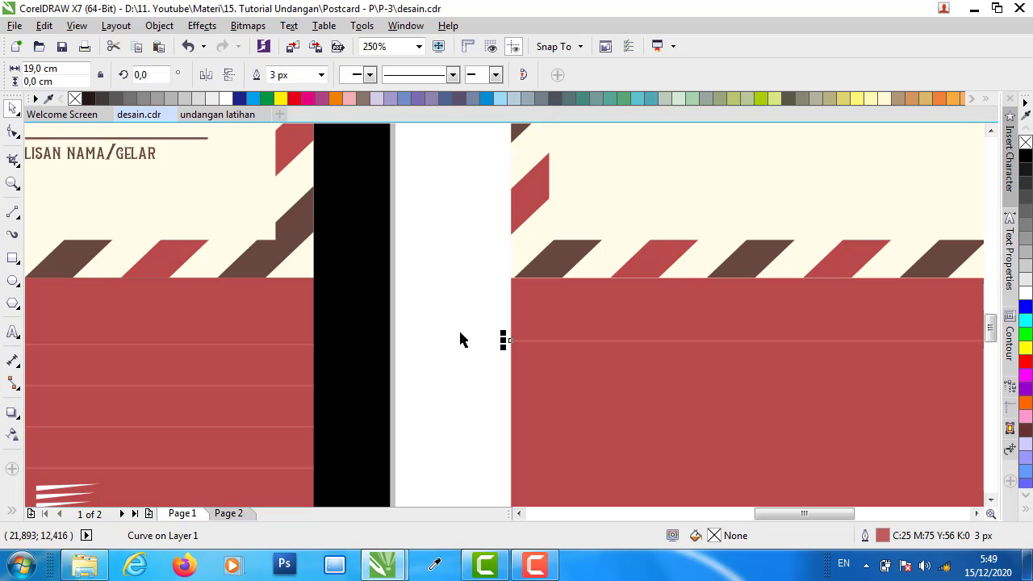
pyautogui.moveTo(532, 340); pyautogui.dragTo(493, 255)
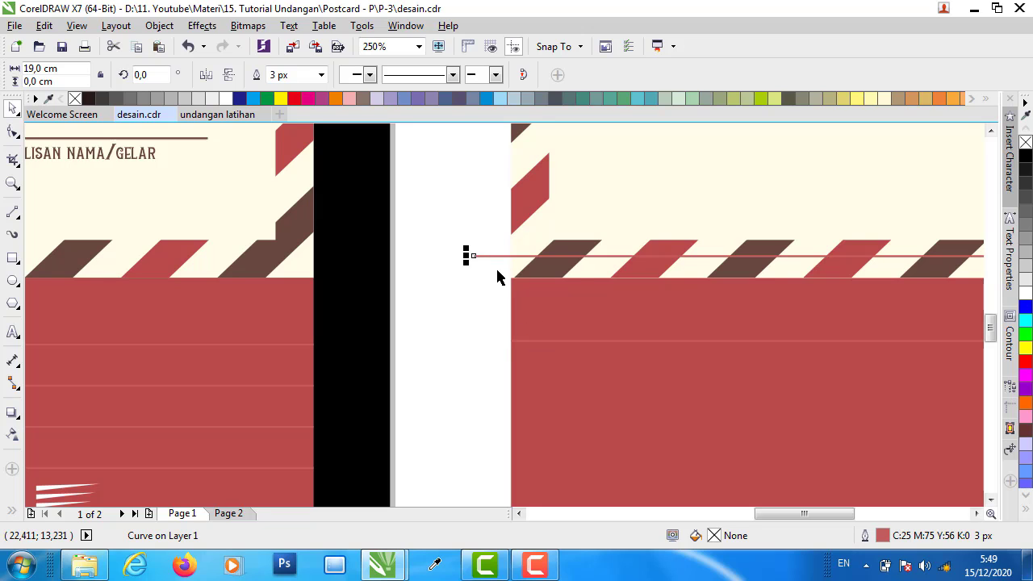
pyautogui.hotkey('ctrl', 'z')
# - Duplicate the thin line straight below itself, matching the line spacing on the original postcard
pyautogui.click(544, 341)
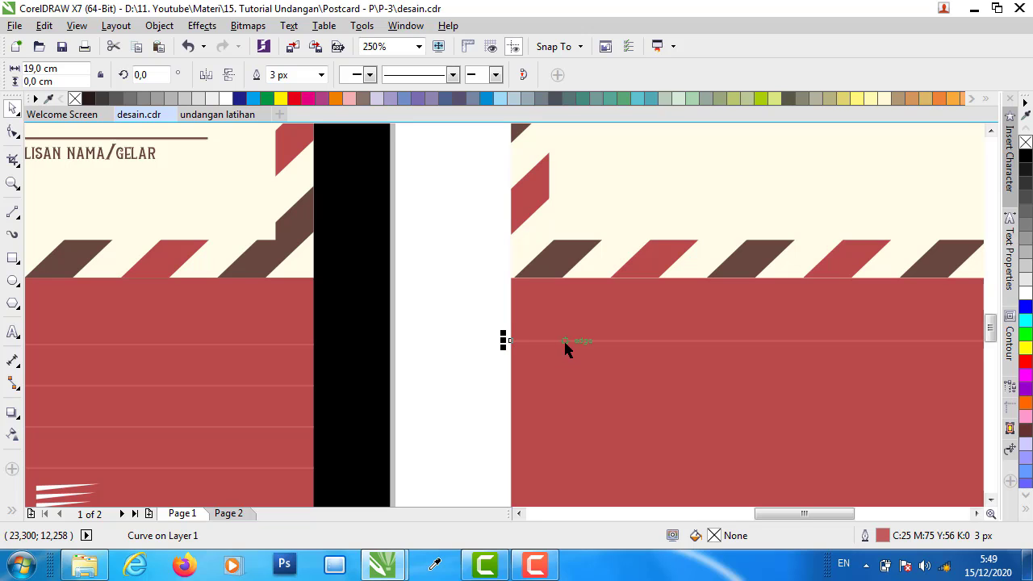
pyautogui.moveTo(564, 340); pyautogui.dragTo(562, 385)
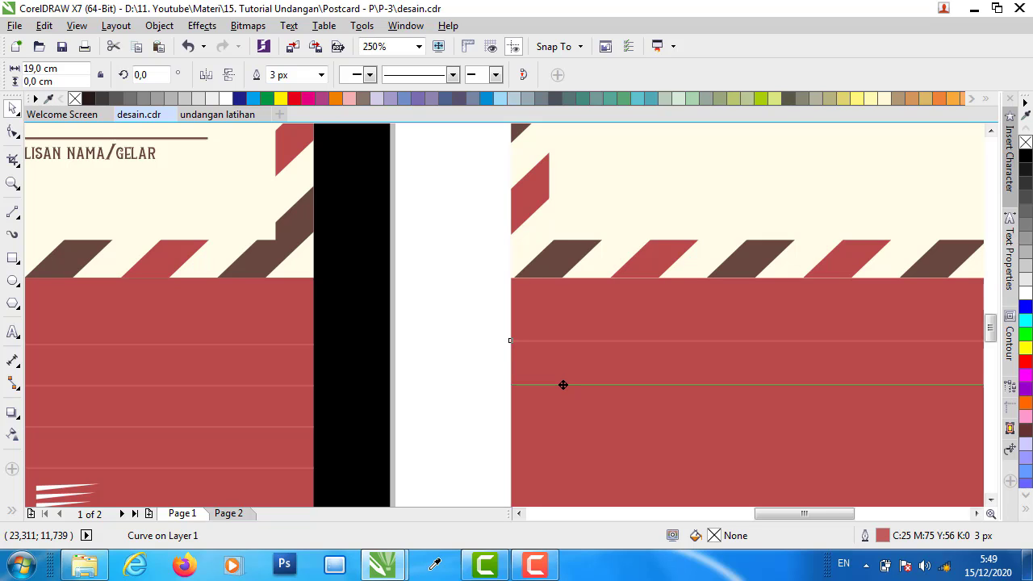
pyautogui.moveTo(562, 385); pyautogui.dragTo(562, 381)
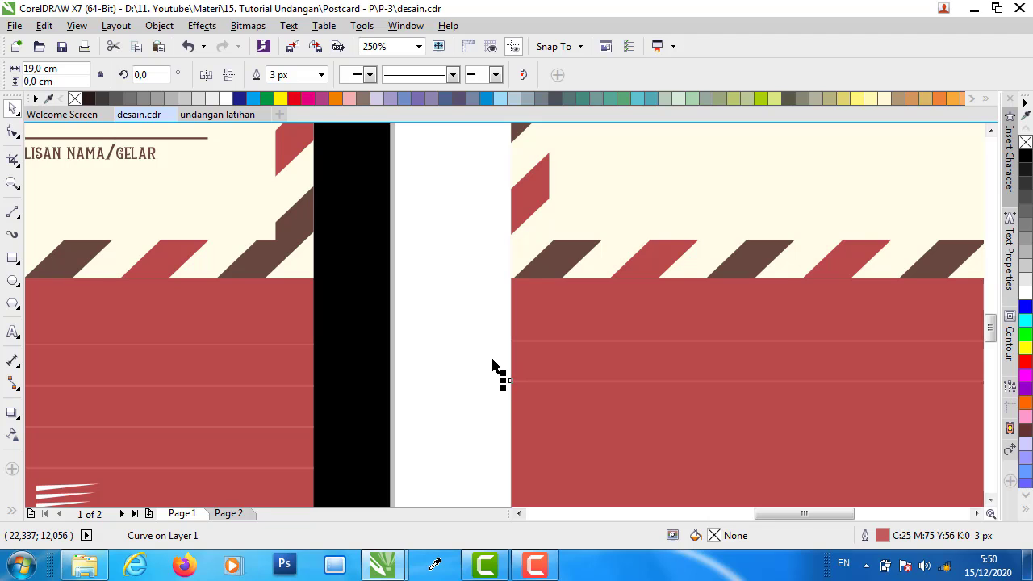
# - Repeat the evenly spaced downward duplication of the thin line until the lines fill the new red panel down to its bottom edge
pyautogui.hotkey('ctrl', 'r')
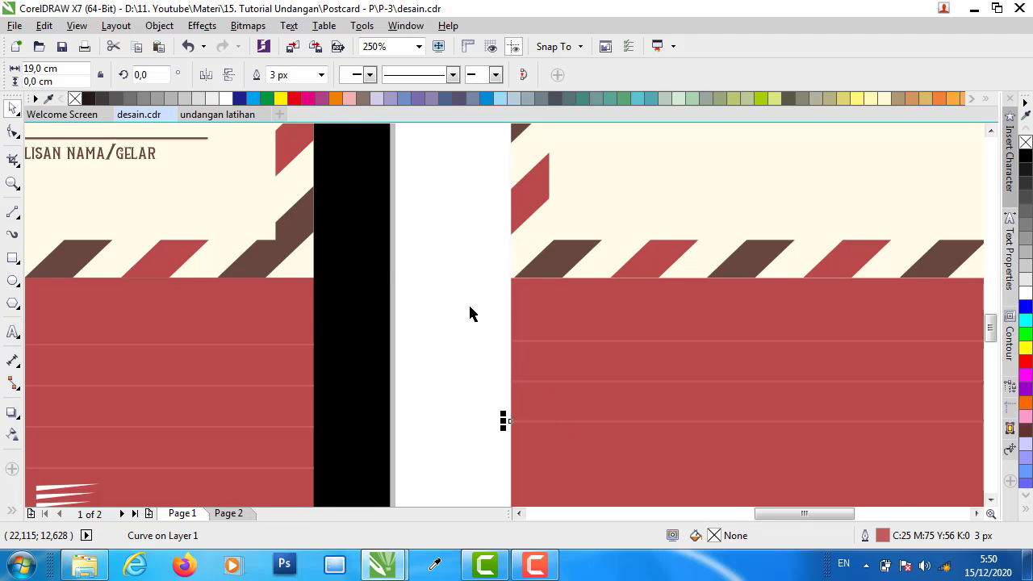
pyautogui.scroll(-3, 471, 309)
pyautogui.hotkey('ctrl', 'r')
pyautogui.hotkey('ctrl', 'r')
pyautogui.hotkey('ctrl', 'r')
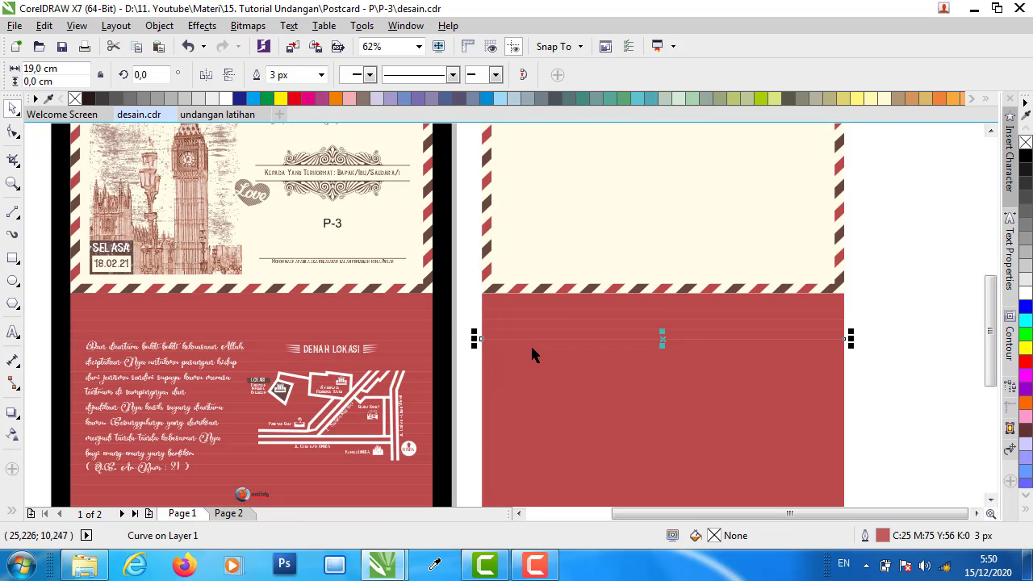
pyautogui.hotkey('ctrl', 'r')
pyautogui.hotkey('ctrl', 'r')
pyautogui.hotkey('ctrl', 'r')
pyautogui.hotkey('ctrl', 'r')
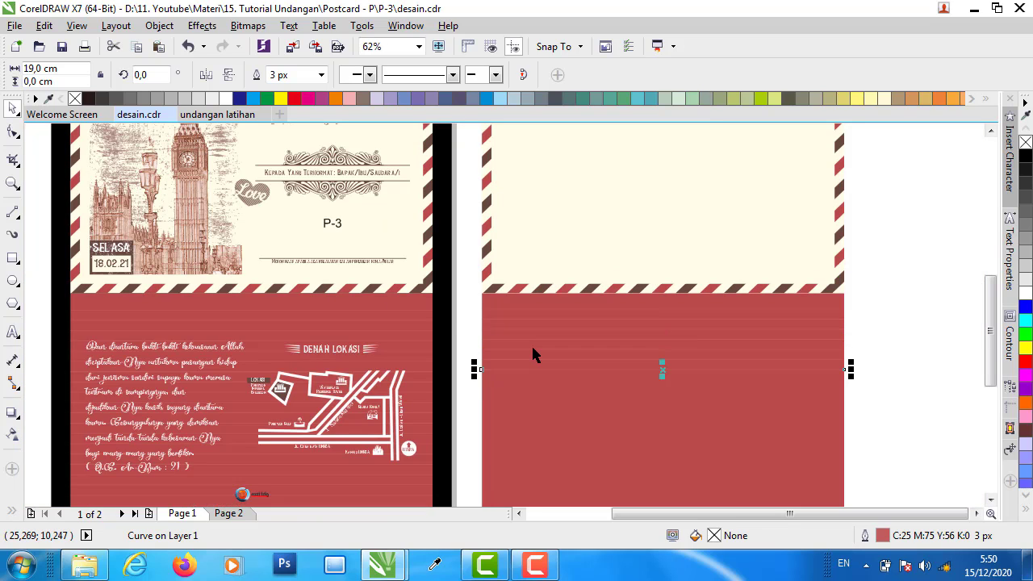
pyautogui.hotkey('ctrl', 'r')
pyautogui.hotkey('ctrl', 'r')
pyautogui.hotkey('ctrl', 'r')
pyautogui.hotkey('ctrl', 'r')
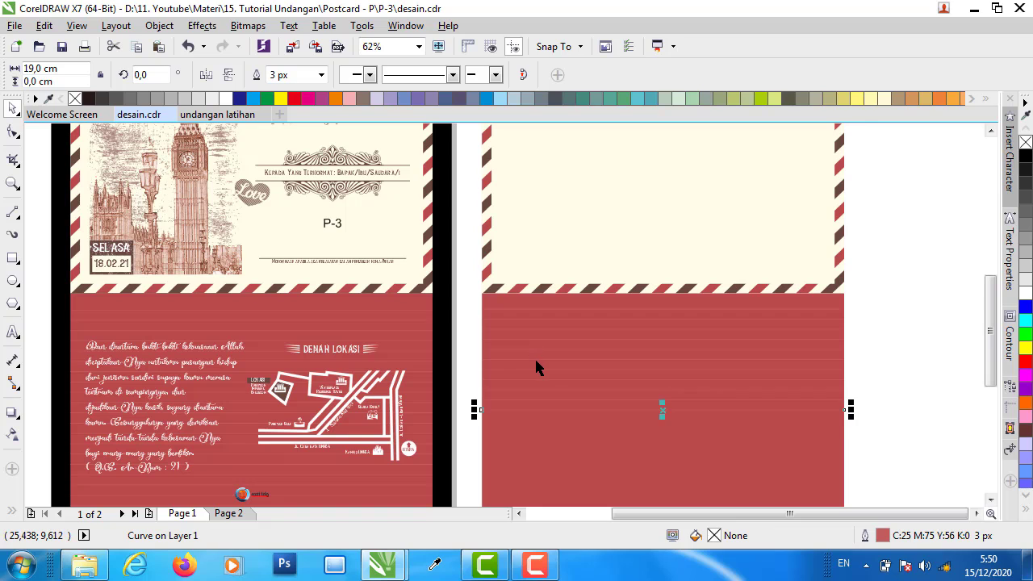
pyautogui.scroll(-1, 537, 355)
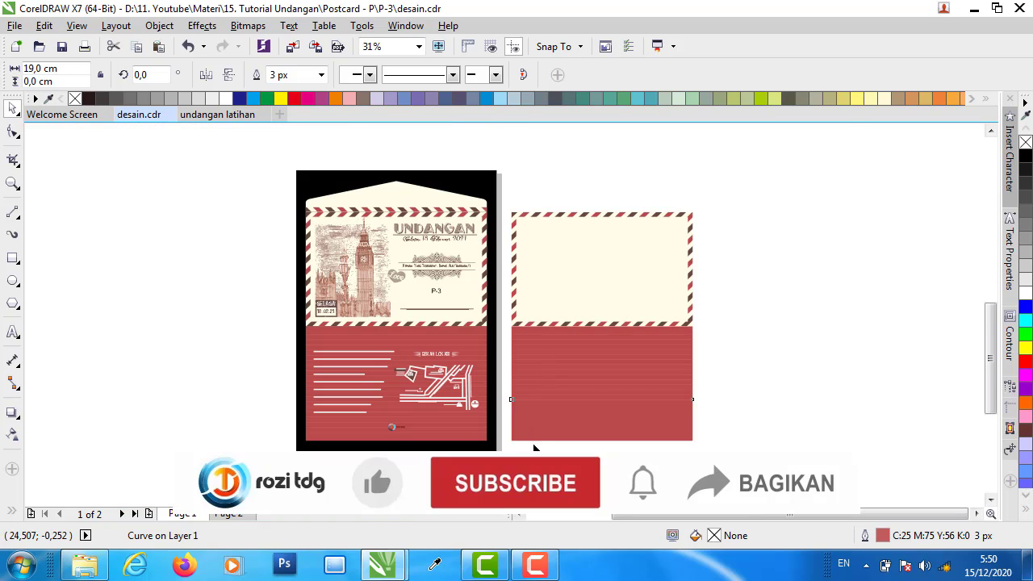
pyautogui.scroll(1, 535, 444)
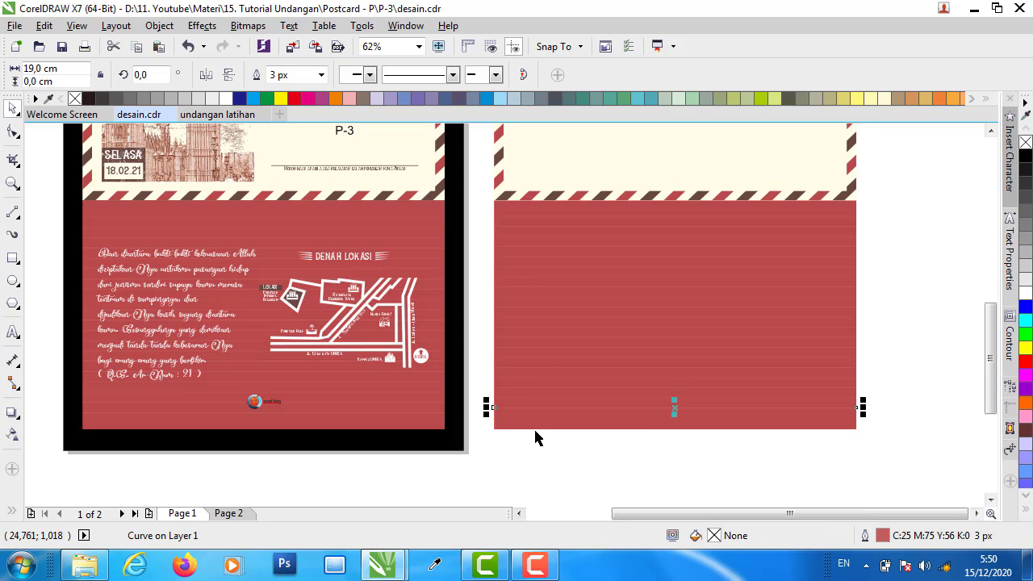
# - Group all the thin horizontal lines on the new red panel into one object
pyautogui.click(905, 421)
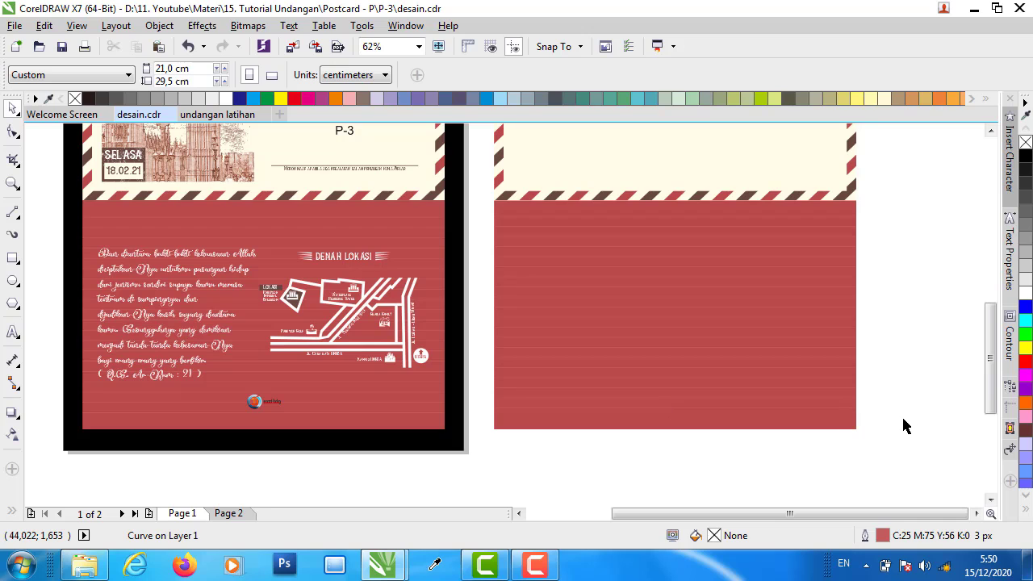
pyautogui.moveTo(894, 416); pyautogui.dragTo(484, 211)
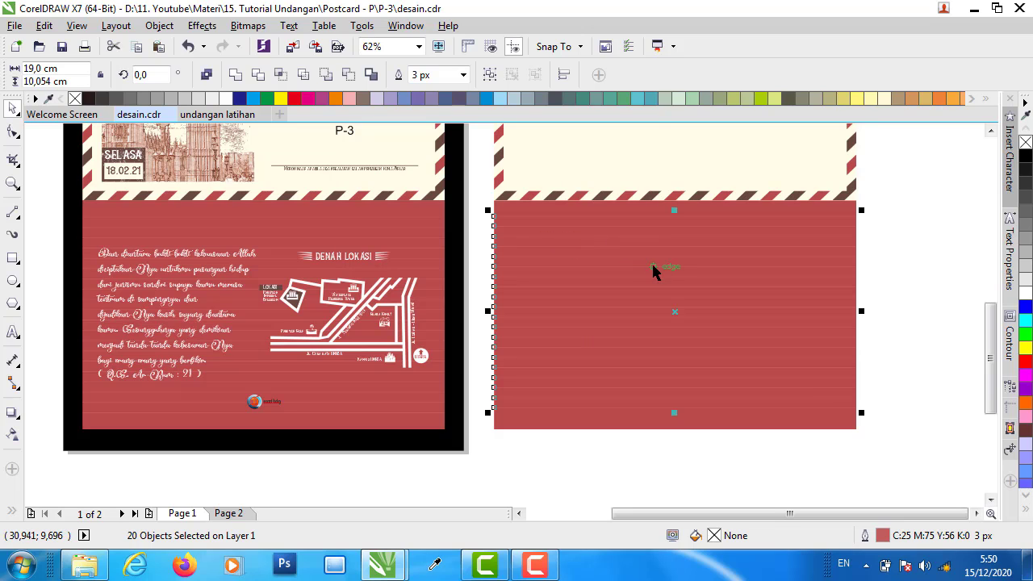
pyautogui.hotkey('ctrl', 'g')
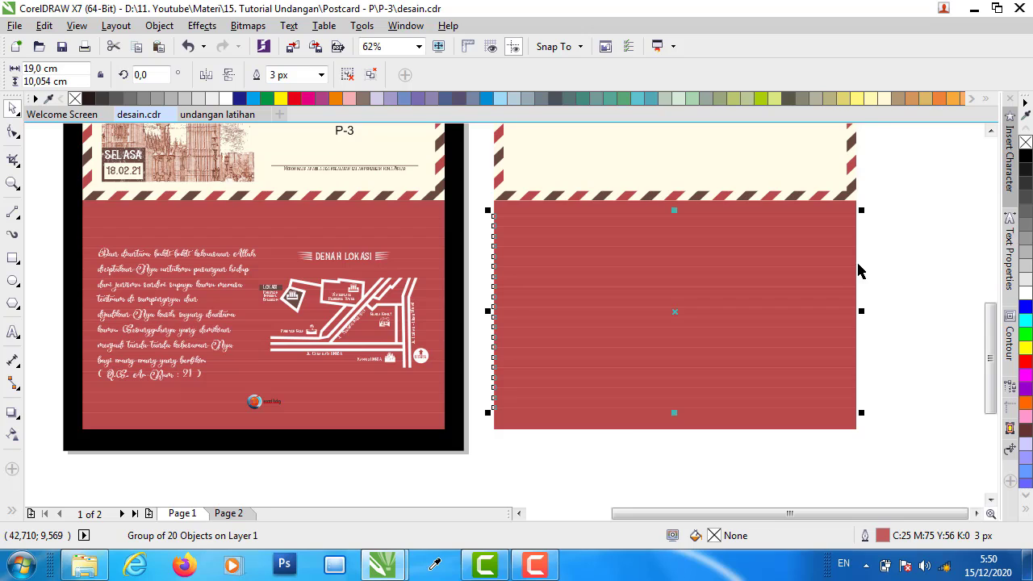
pyautogui.keyDown('shift'); pyautogui.click(619, 424); pyautogui.keyUp('shift')
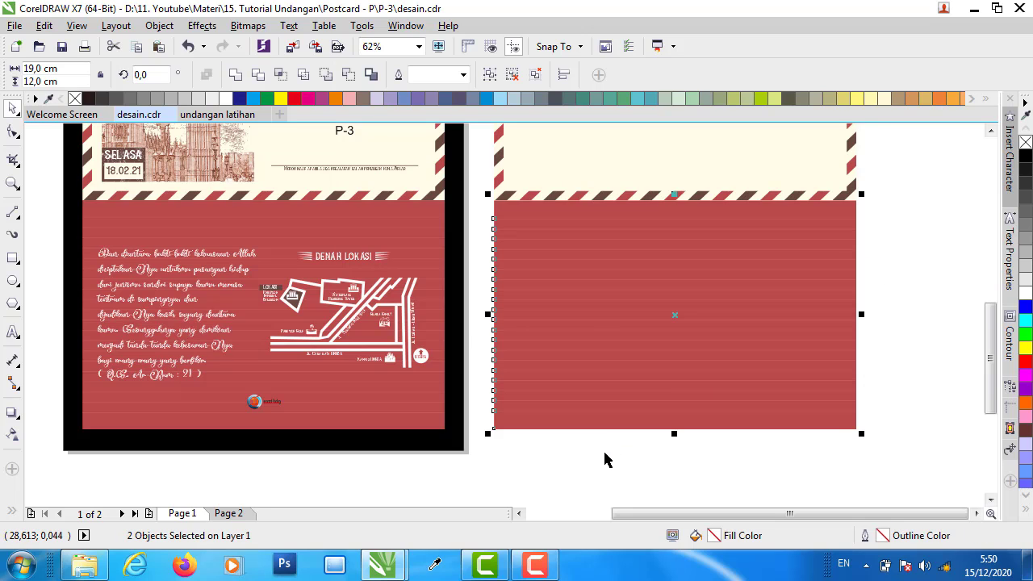
pyautogui.click(606, 459)
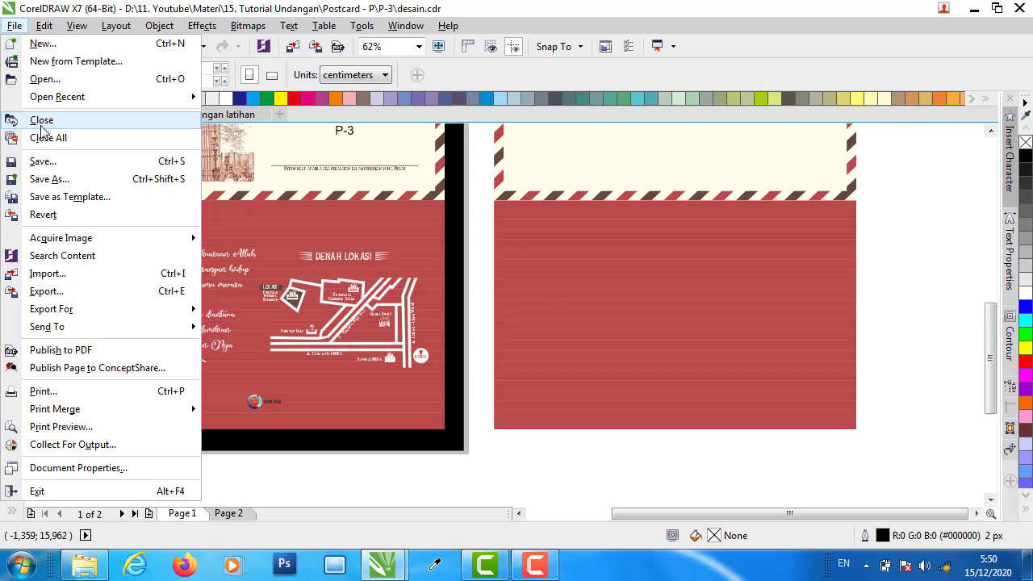
# - Save the drawing as a separate CorelDRAW file named latihan in the P-3 folder
pyautogui.click(64, 180)
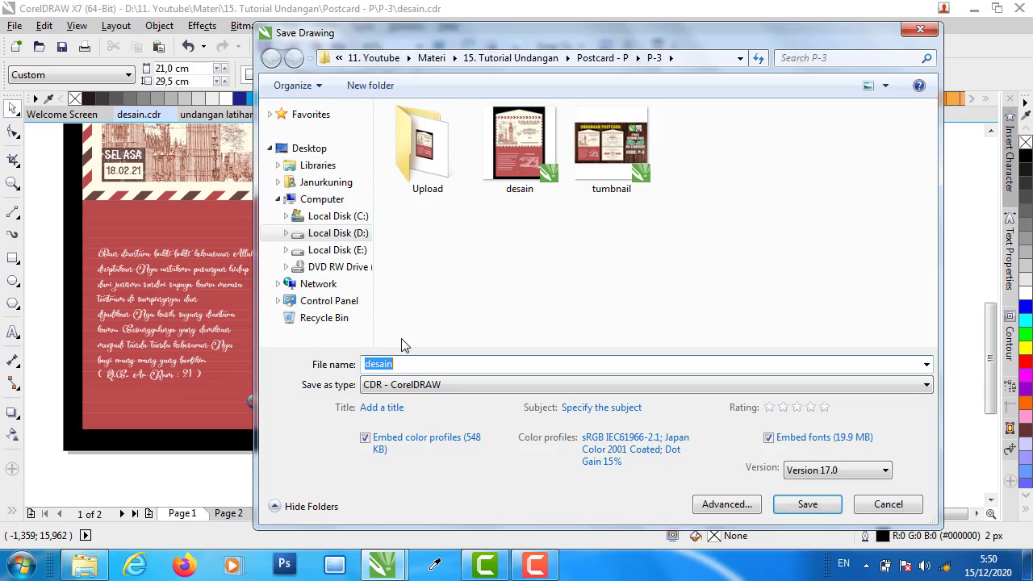
pyautogui.write('latiha')
pyautogui.click(815, 510)
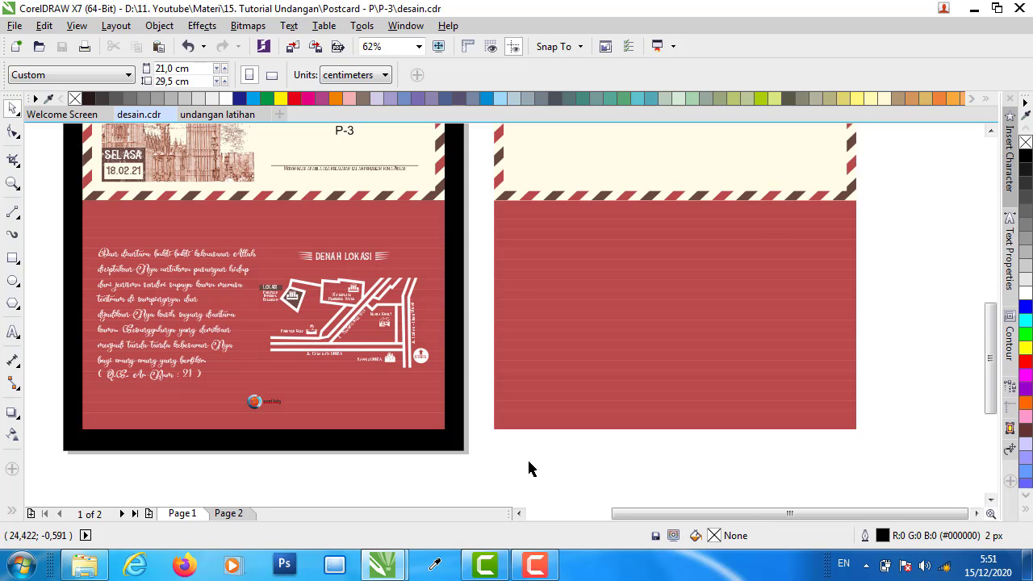
# - Check the original envelope flap's size, draw a rectangle about 7.8 × 2.5 cm above the new cream panel, and set its width to 9,5 cm
pyautogui.scroll(-2, 399, 473)
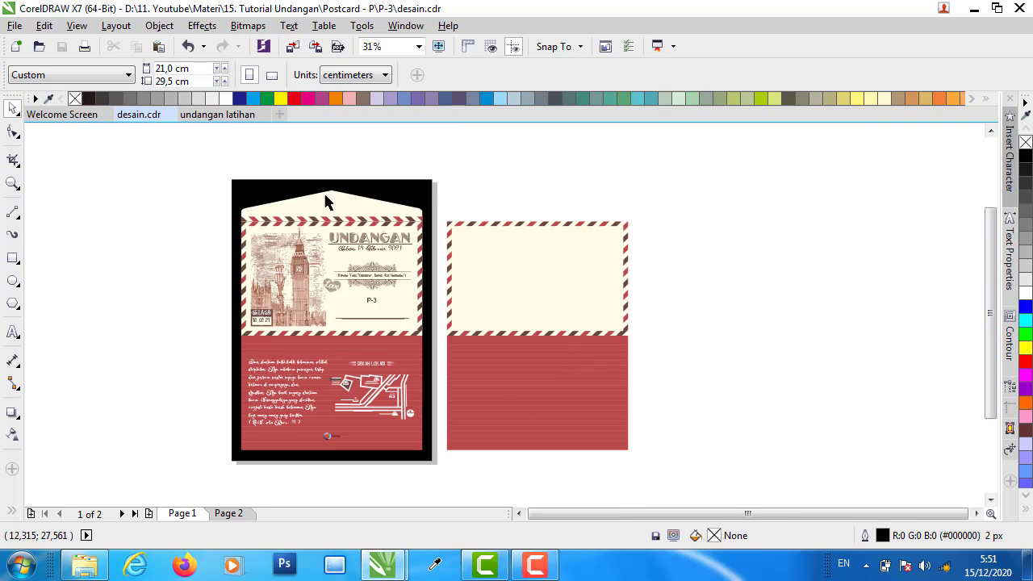
pyautogui.scroll(2, 482, 172)
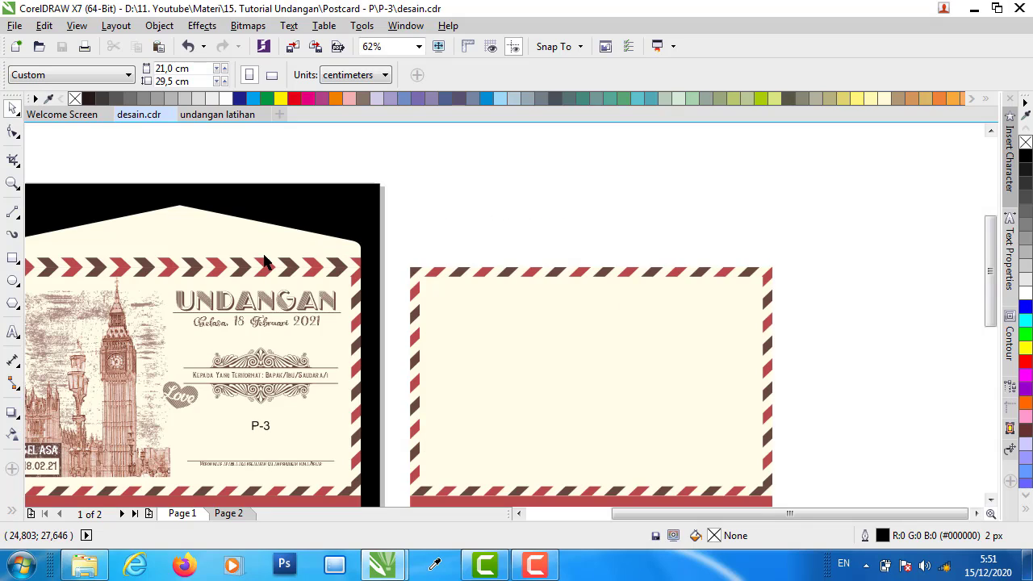
pyautogui.click(520, 513)
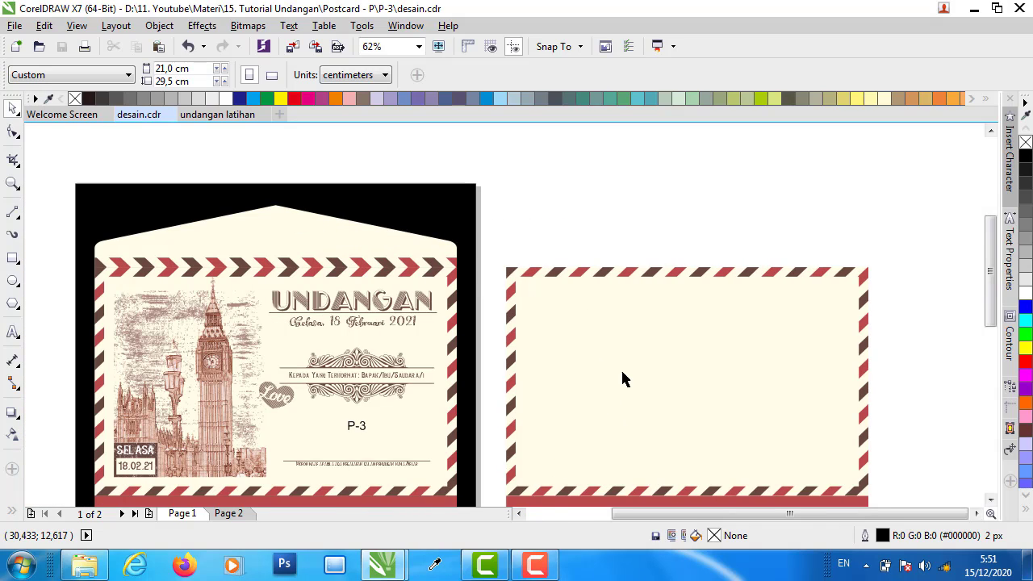
pyautogui.click(262, 237)
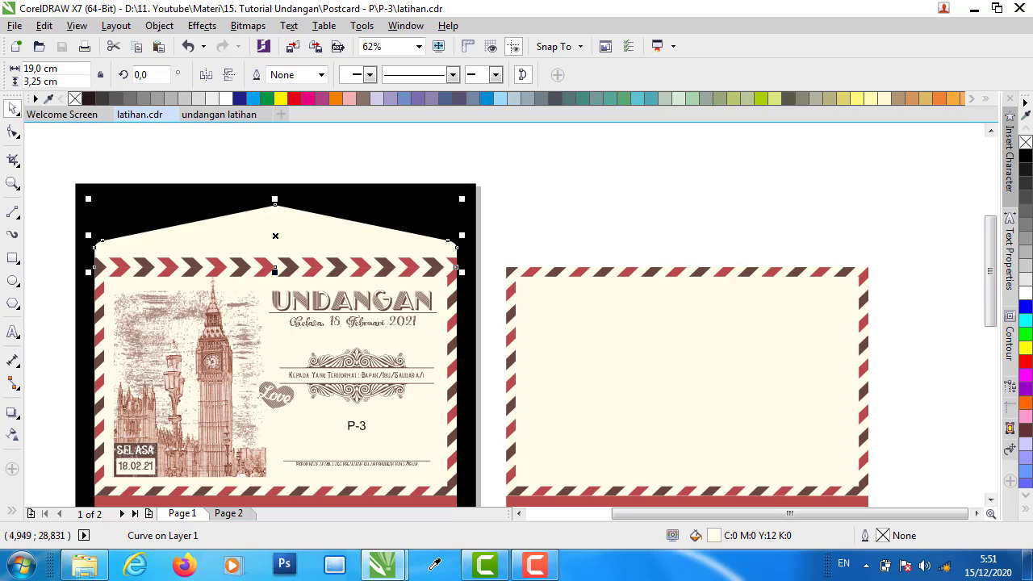
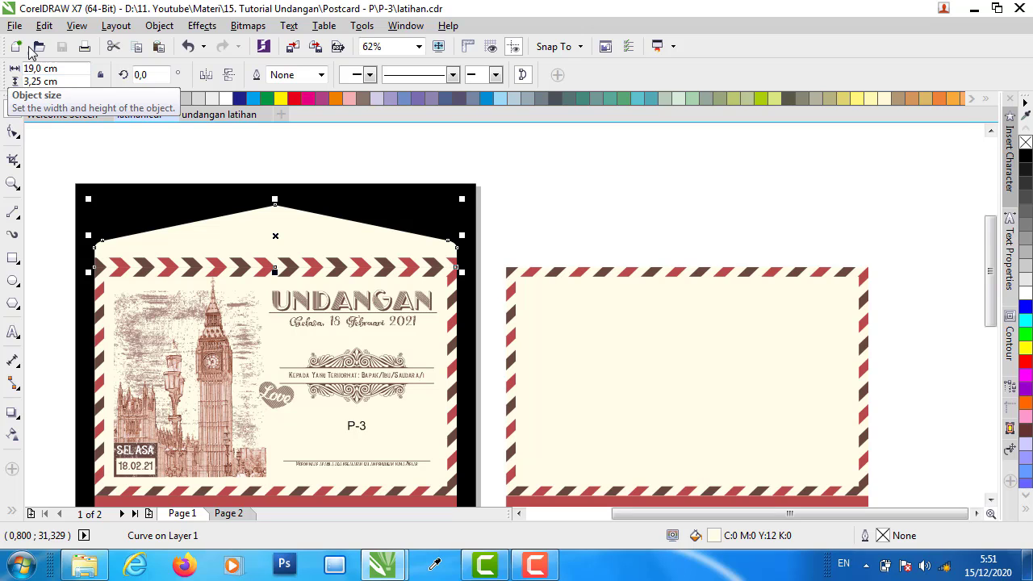
pyautogui.click(13, 259)
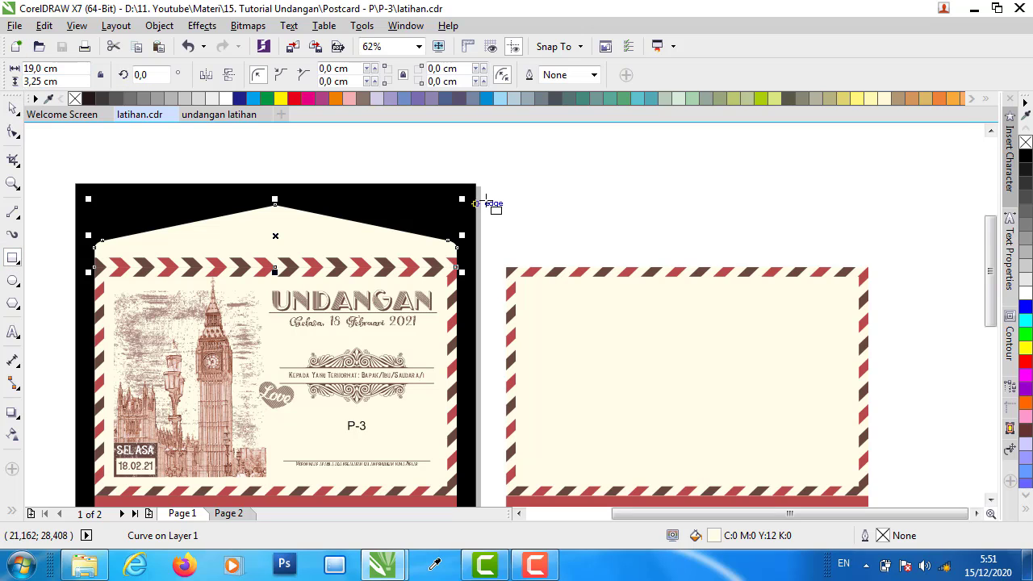
pyautogui.moveTo(519, 188)
pyautogui.mouseDown()
pyautogui.moveTo(638, 237)
pyautogui.moveTo(668, 235)
pyautogui.mouseUp()
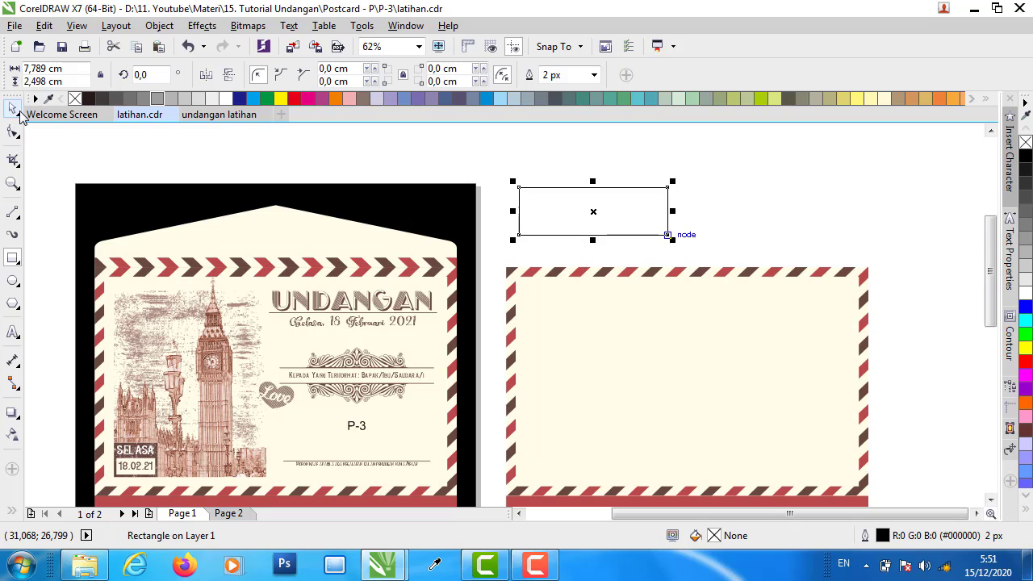
pyautogui.click(13, 107)
pyautogui.doubleClick(39, 69)
pyautogui.write('9')
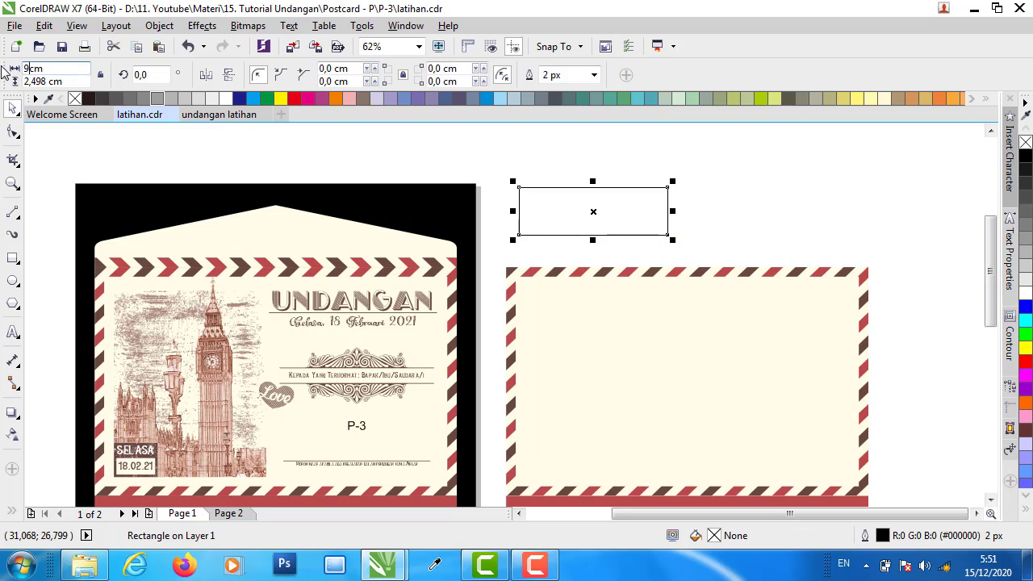
pyautogui.write(',5')
pyautogui.press('Return')
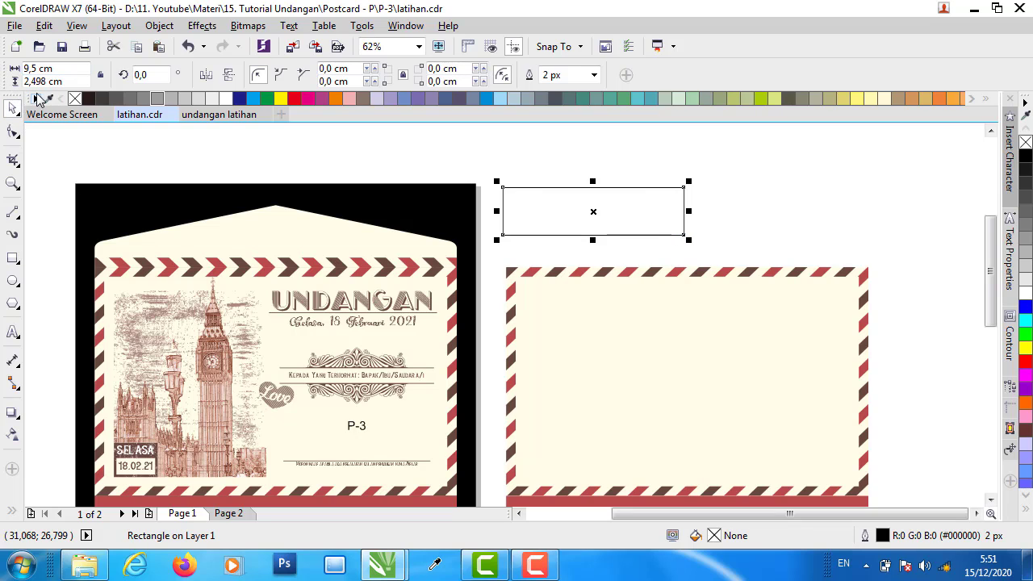
# - Set the new rectangle's height to 3,25 cm to match the original envelope flap
pyautogui.click(246, 224)
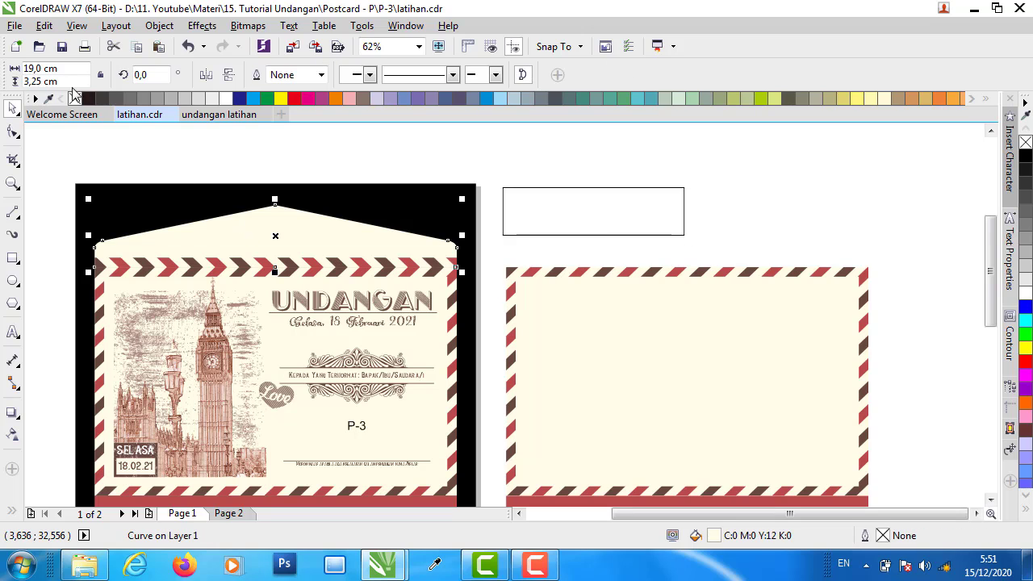
pyautogui.click(549, 190)
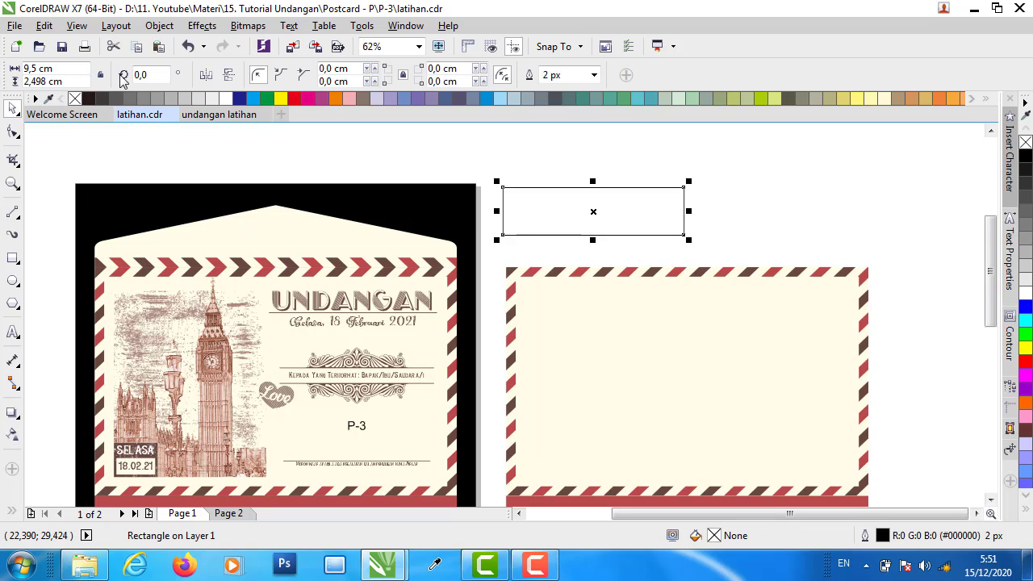
pyautogui.moveTo(53, 81); pyautogui.dragTo(24, 81)
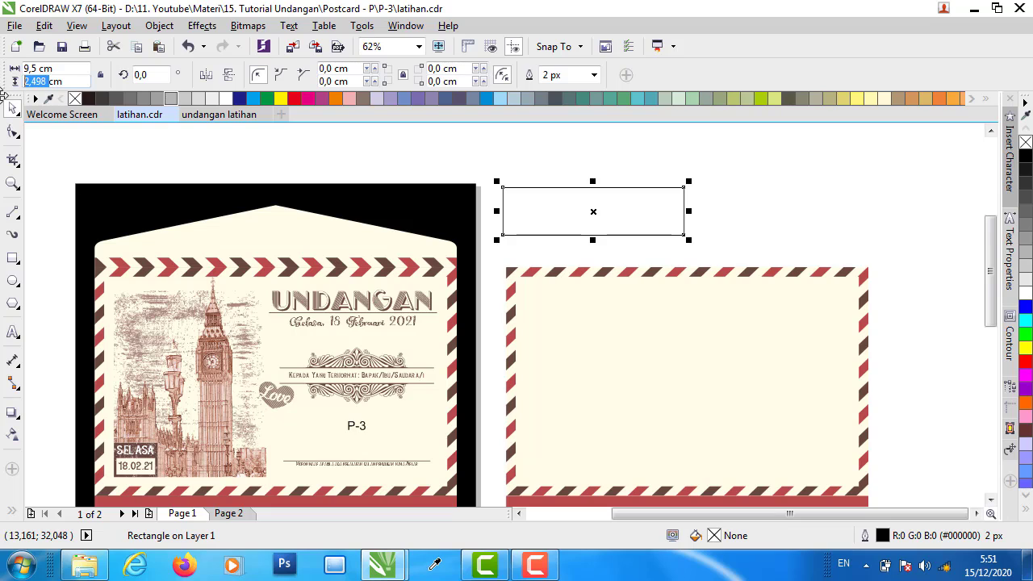
pyautogui.write('3,25')
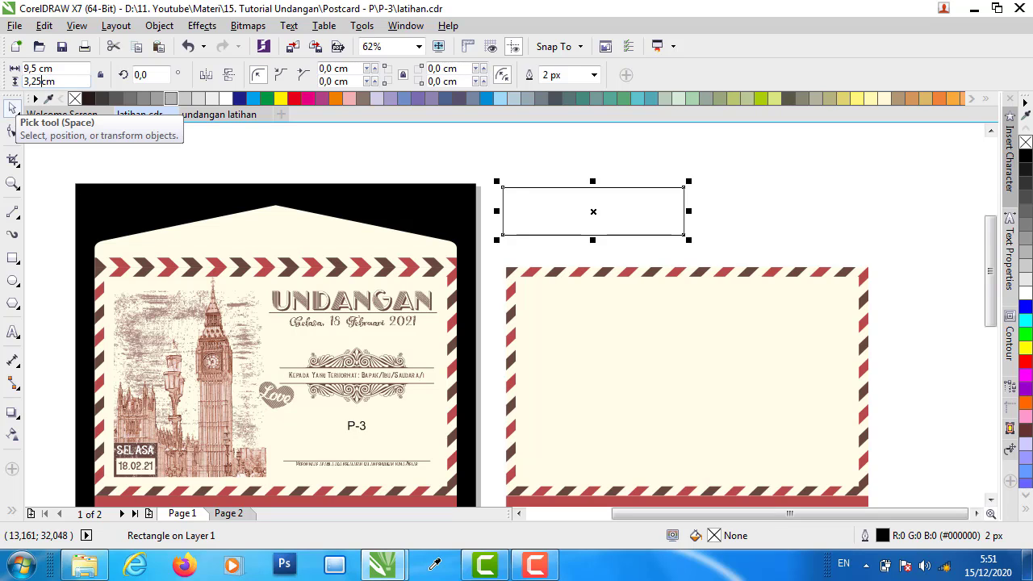
pyautogui.press('Return')
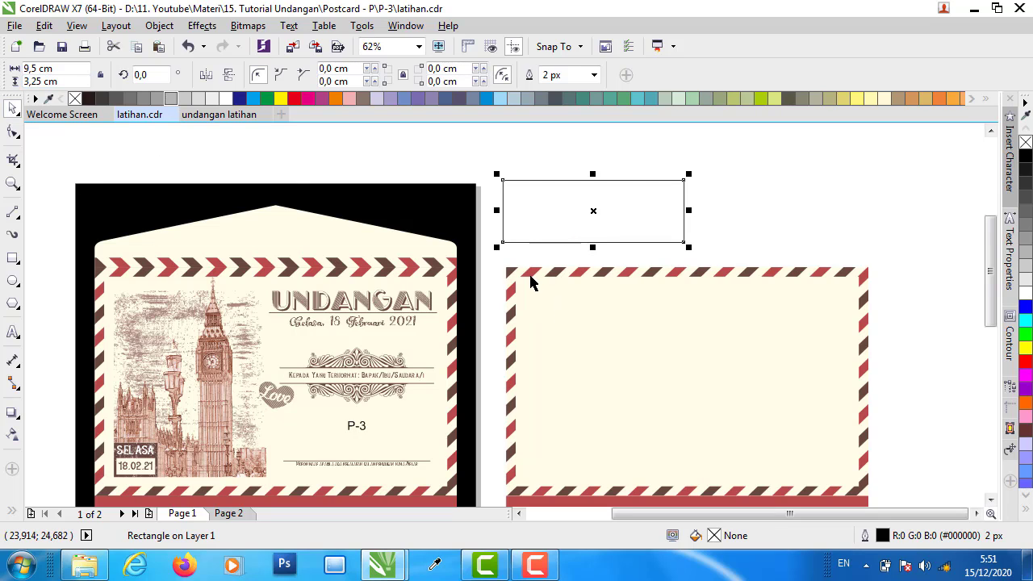
# - Align the small rectangle's left edge with the left edge of the new cream panel
pyautogui.click(536, 232)
pyautogui.click(536, 234)
pyautogui.click(499, 269)
pyautogui.click(527, 216)
pyautogui.keyDown('shift'); pyautogui.click(529, 272); pyautogui.keyUp('shift')
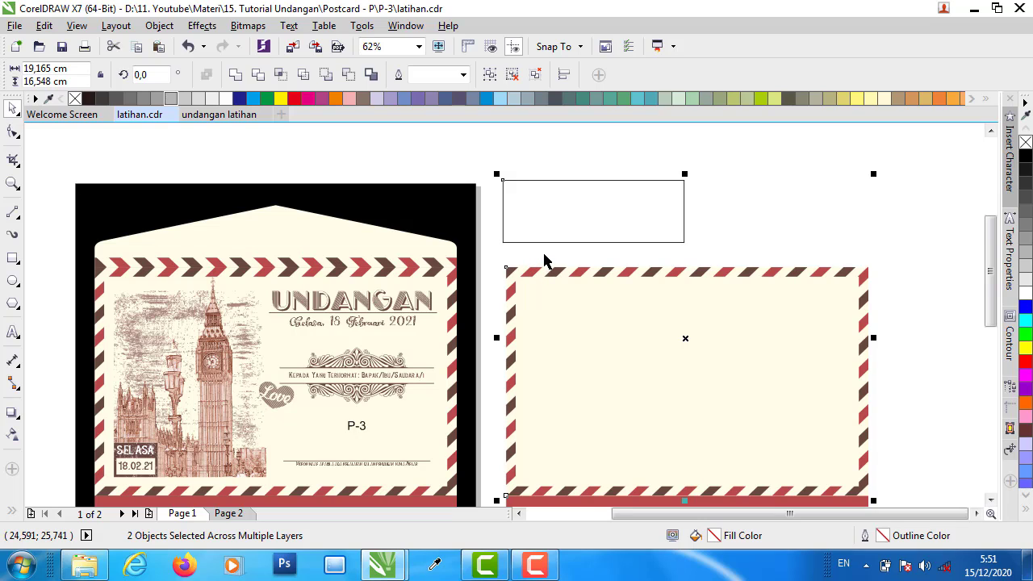
pyautogui.press('l')
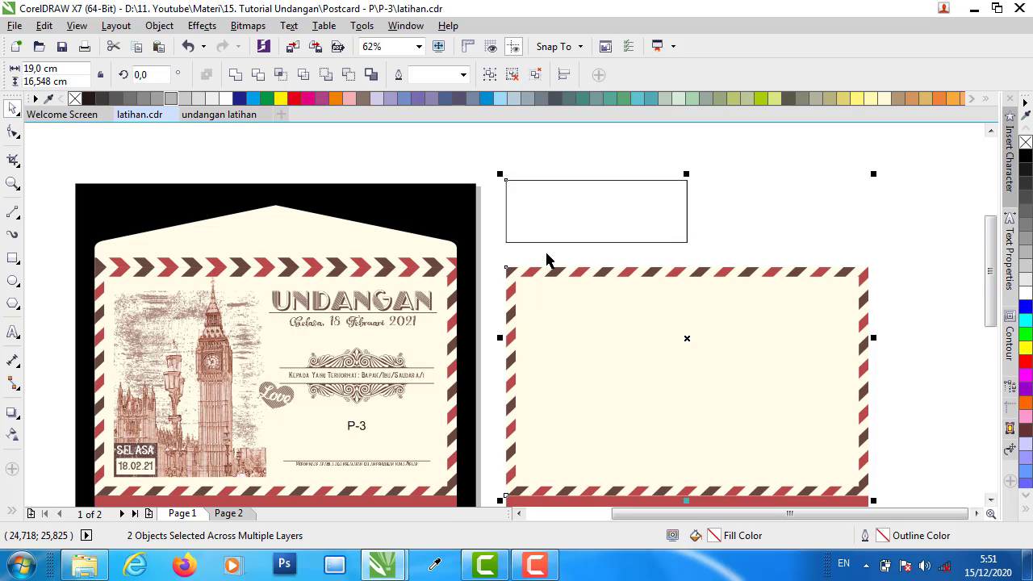
pyautogui.click(564, 155)
# - Align the small rectangle's top edge with the top edge of the new cream panel
pyautogui.click(570, 198)
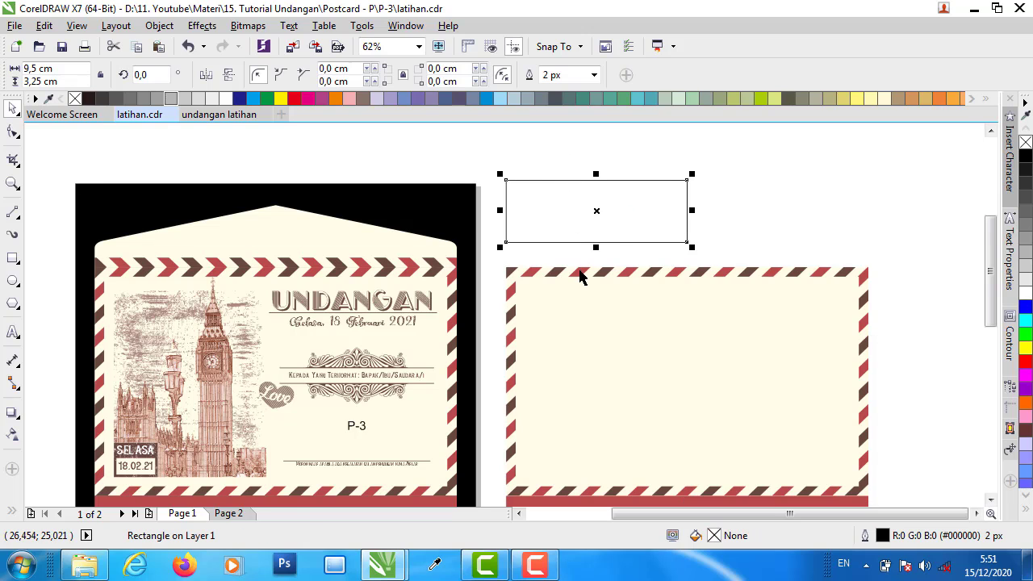
pyautogui.keyDown('shift'); pyautogui.click(581, 276); pyautogui.keyUp('shift')
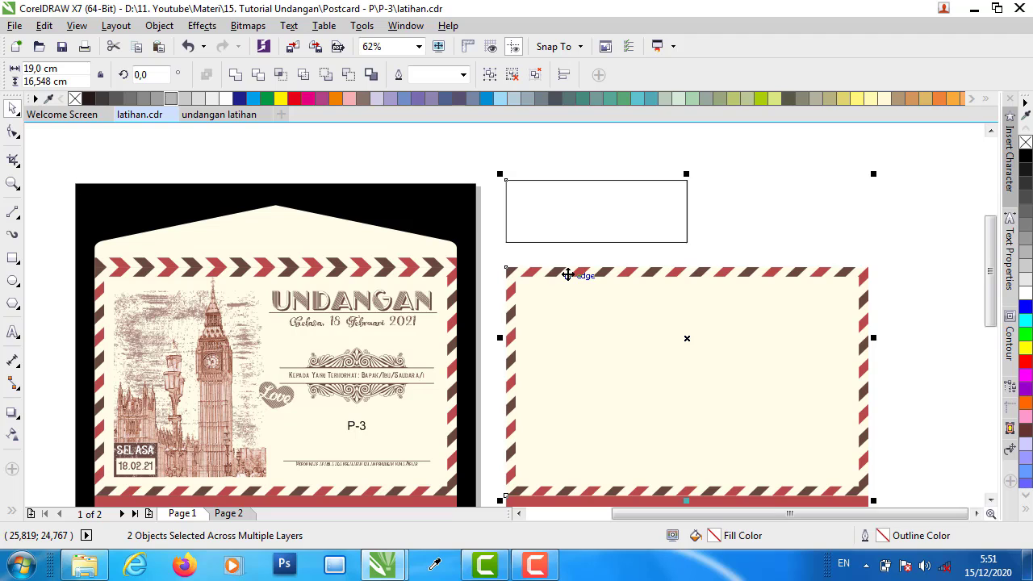
pyautogui.press('t')
pyautogui.click(628, 194)
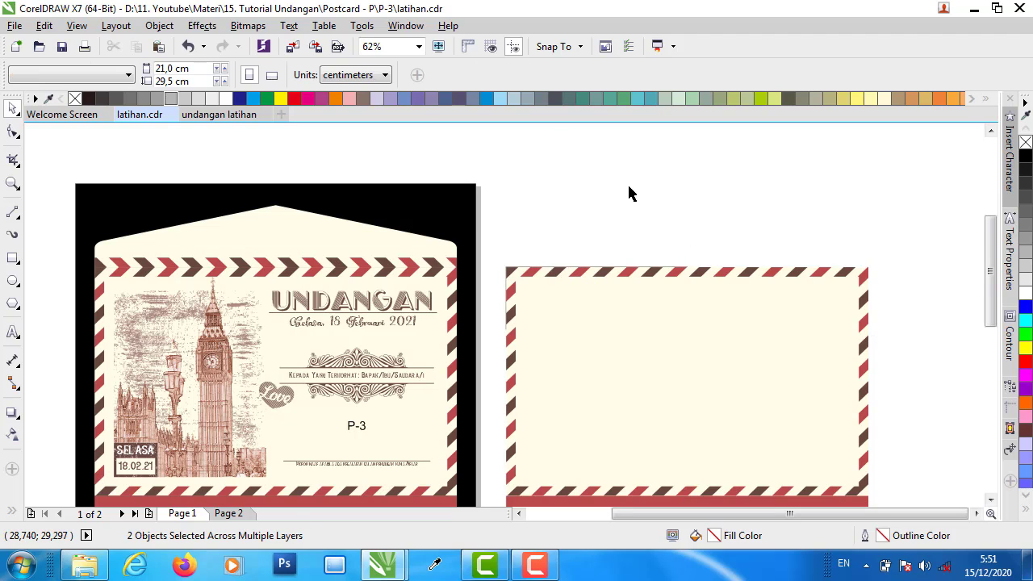
# - Try to order the small rectangle in front of the new striped cream panel
pyautogui.moveTo(718, 332); pyautogui.dragTo(493, 396)
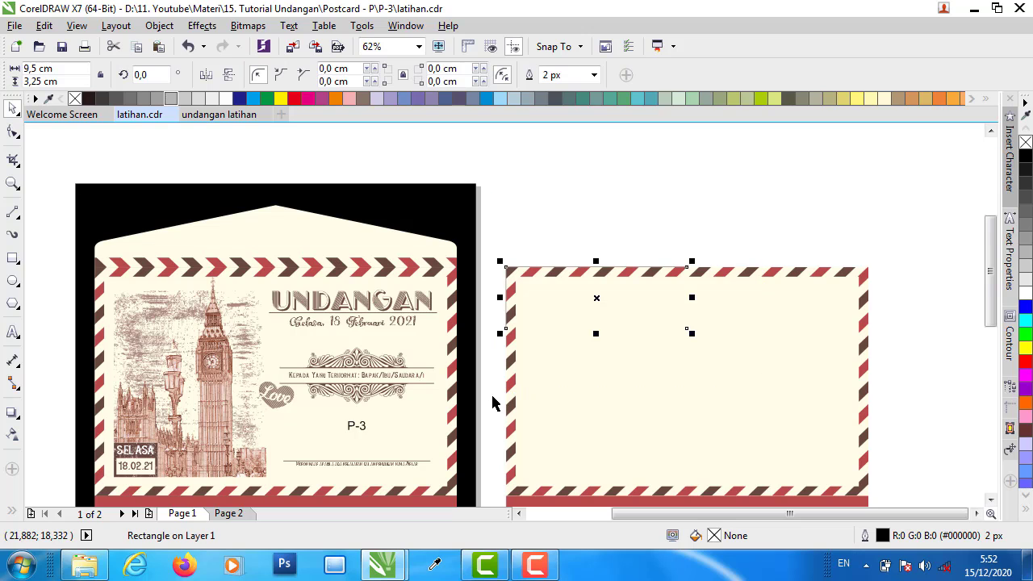
pyautogui.rightClick(596, 298)
pyautogui.moveTo(657, 368)
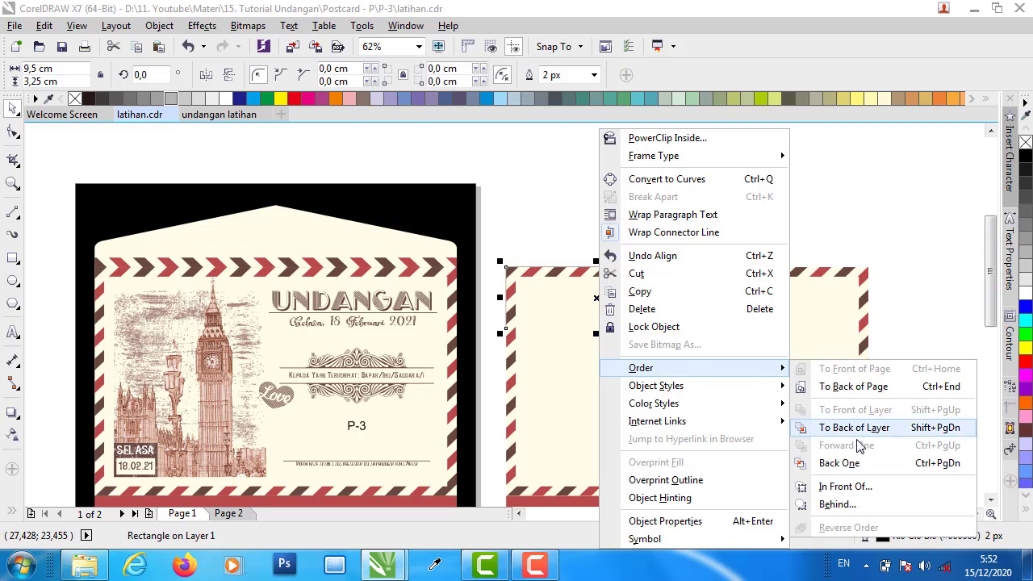
pyautogui.click(845, 487)
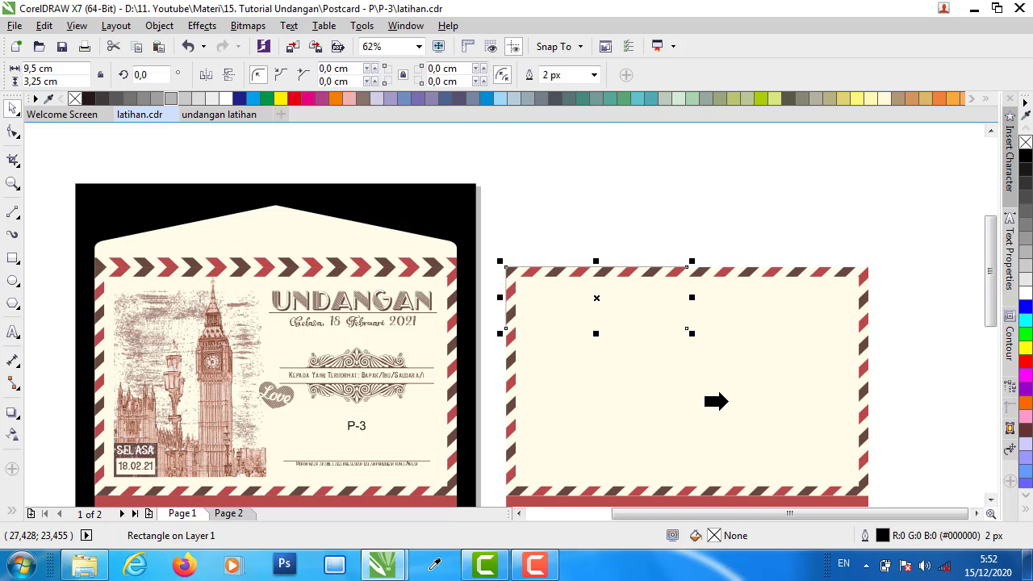
pyautogui.click(756, 232)
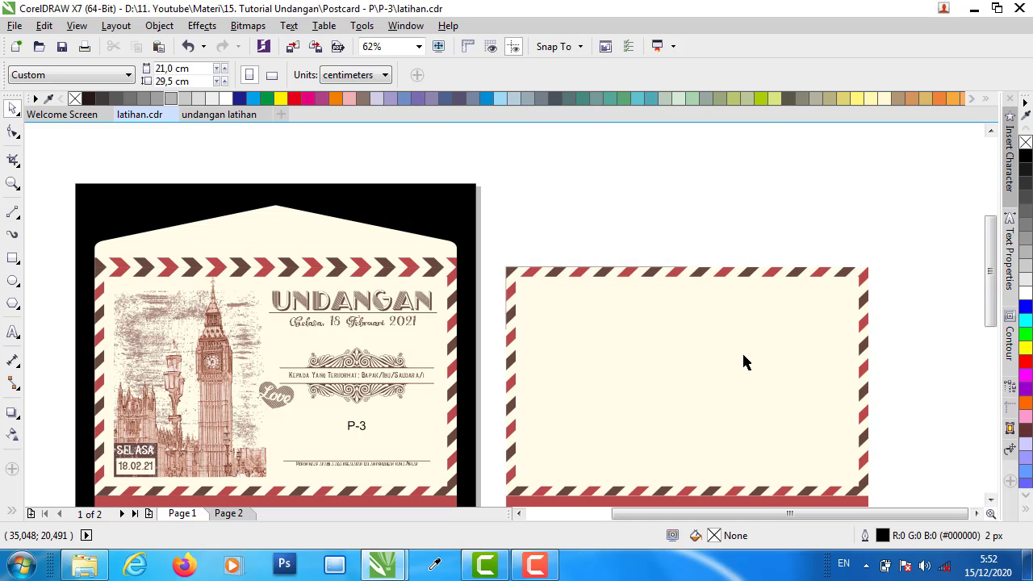
pyautogui.click(746, 392)
pyautogui.click(740, 231)
# - Move the small rectangle up partly above the cream panel and order the striped panel group behind it
pyautogui.moveTo(739, 204); pyautogui.dragTo(495, 380)
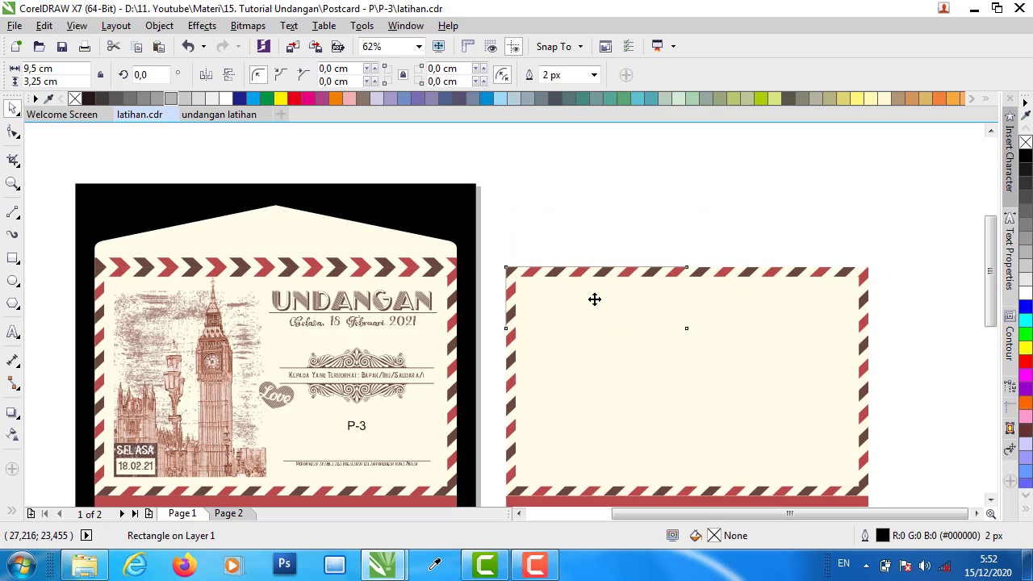
pyautogui.moveTo(594, 300); pyautogui.dragTo(599, 266)
pyautogui.click(784, 341)
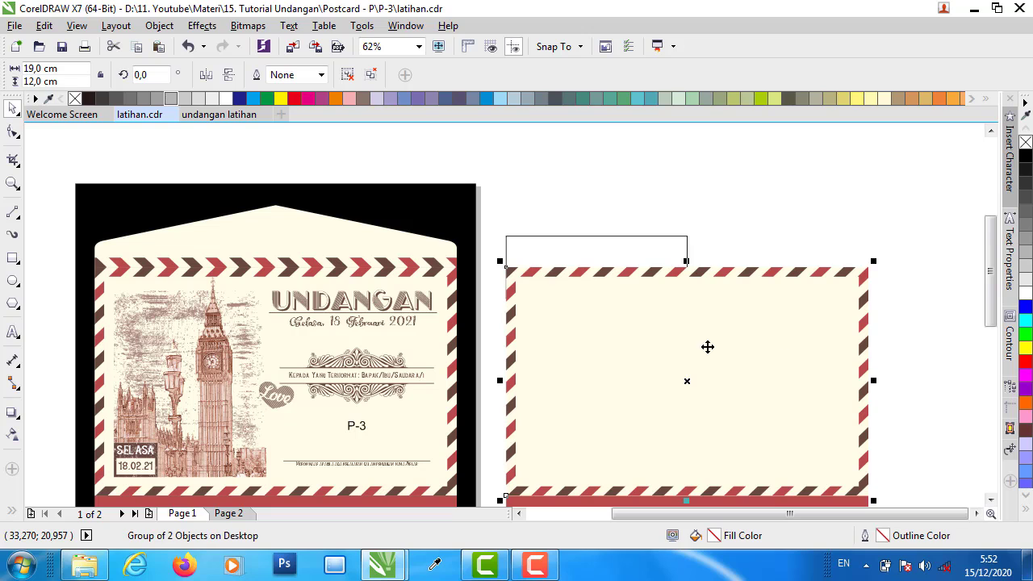
pyautogui.moveTo(708, 347); pyautogui.dragTo(812, 304)
pyautogui.hotkey('ctrl', 'z')
pyautogui.rightClick(709, 315)
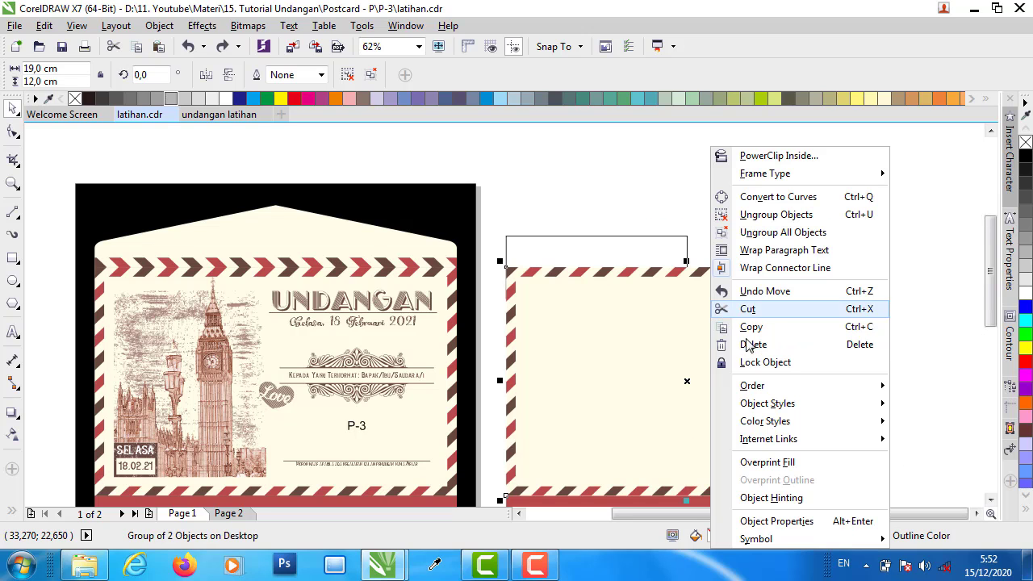
pyautogui.moveTo(755, 391)
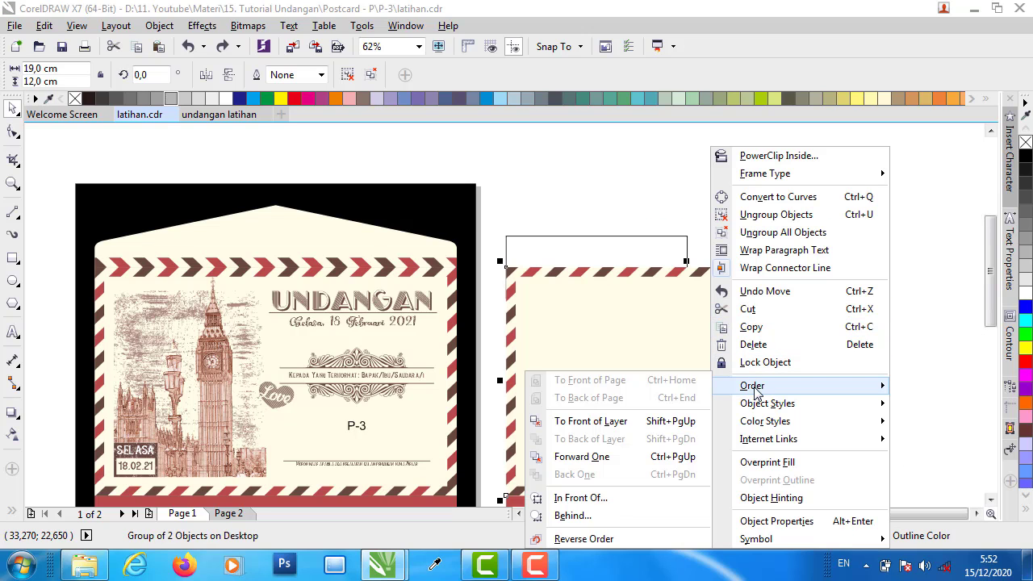
pyautogui.click(565, 515)
pyautogui.click(650, 250)
pyautogui.click(679, 209)
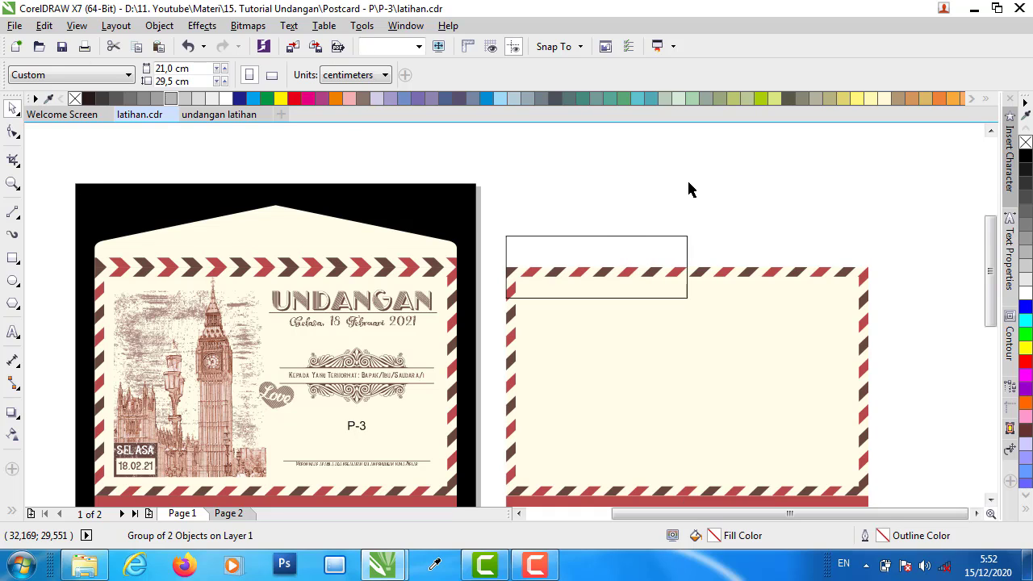
# - Align the small rectangle's top edge with the striped cream panel's top edge again
pyautogui.click(656, 252)
pyautogui.keyDown('shift'); pyautogui.click(743, 319); pyautogui.keyUp('shift')
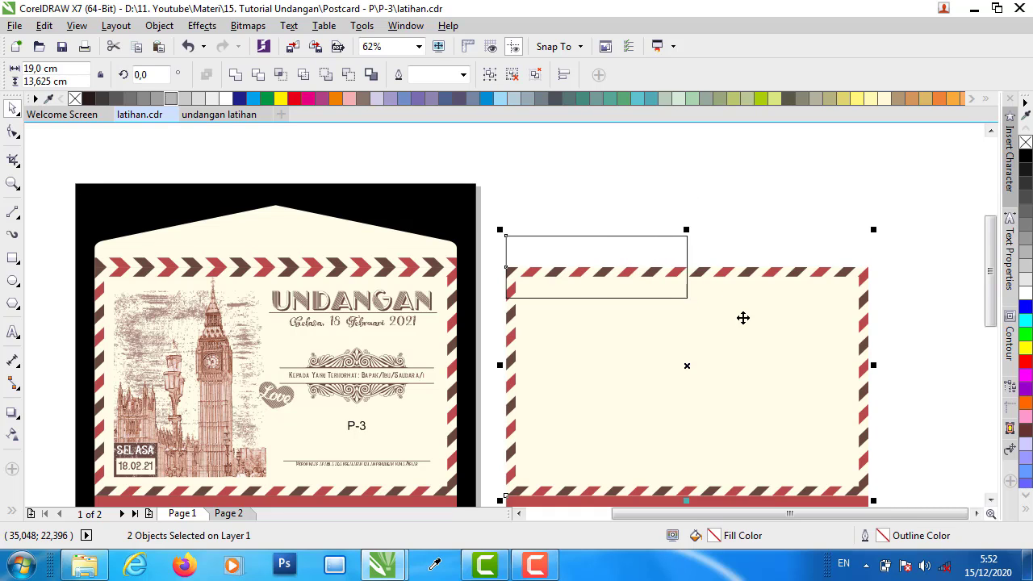
pyautogui.press('t')
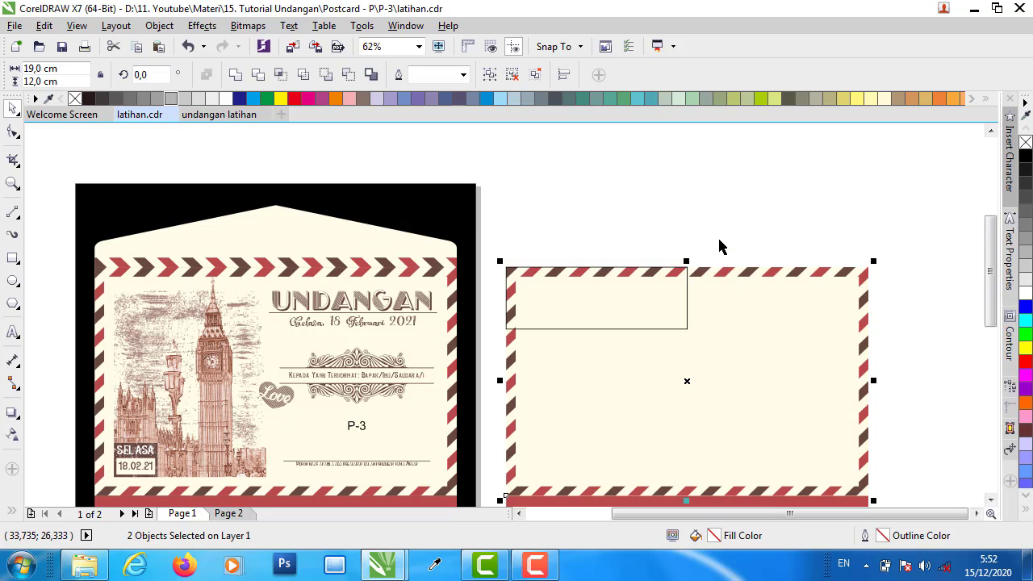
# - Mirror the small rectangle upward across its top edge so it stands on the cream panel's upper edge
pyautogui.click(656, 329)
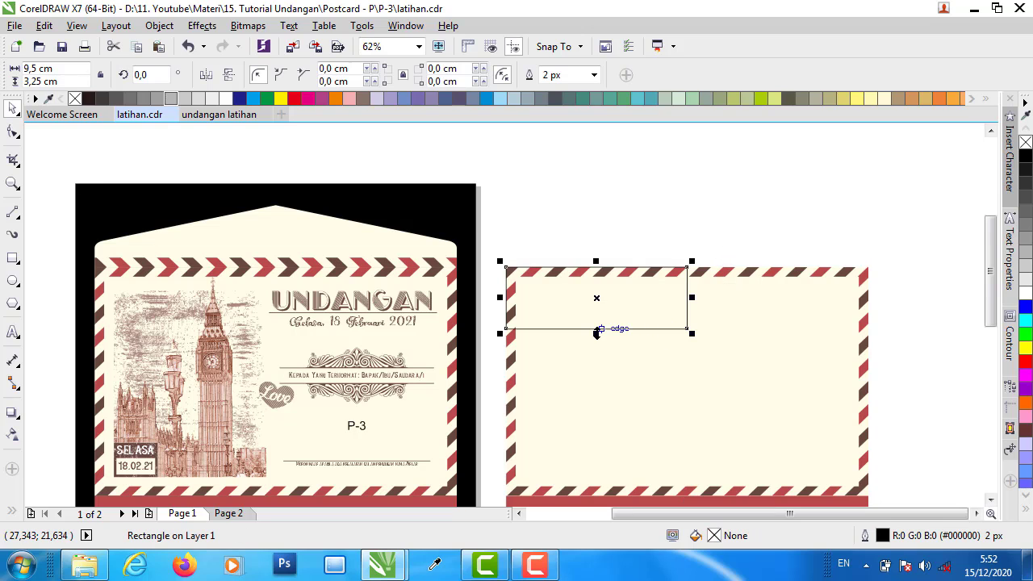
pyautogui.moveTo(596, 333); pyautogui.dragTo(588, 207)
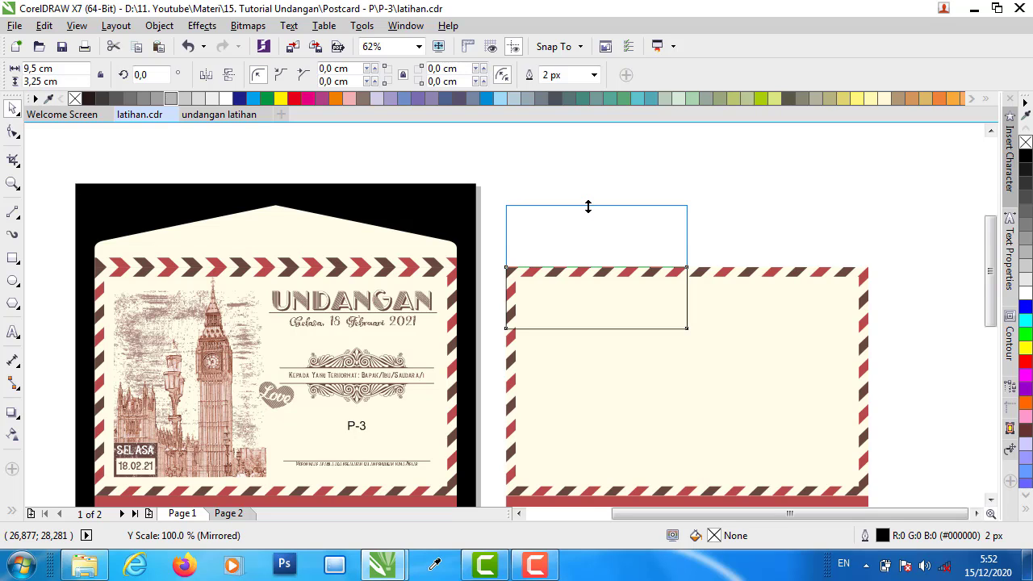
pyautogui.moveTo(588, 207); pyautogui.dragTo(588, 206)
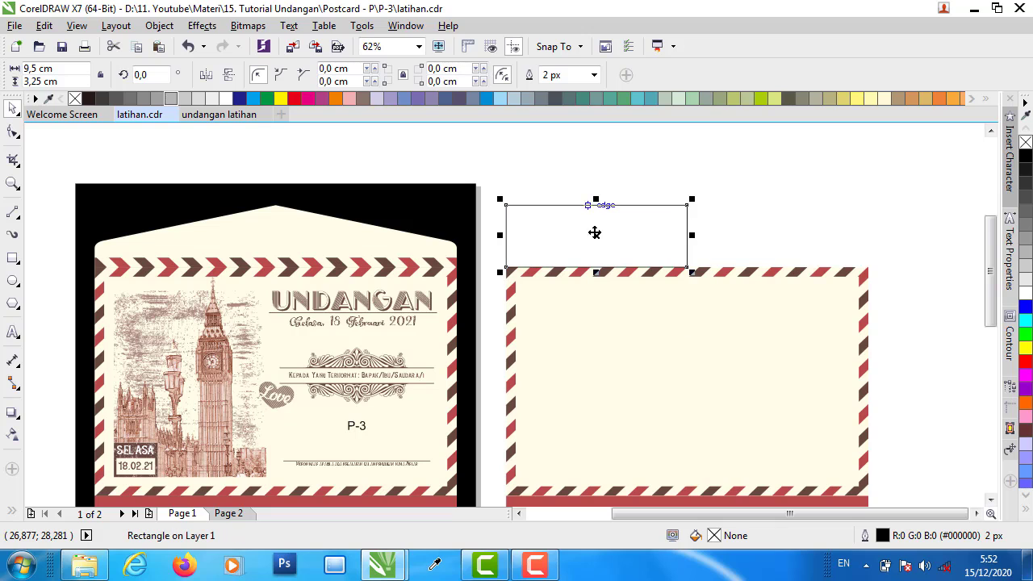
# - Check the joint between the small rectangle's bottom edge and the cream panel close up, undoing the trial move of the rectangle
pyautogui.scroll(4, 672, 273)
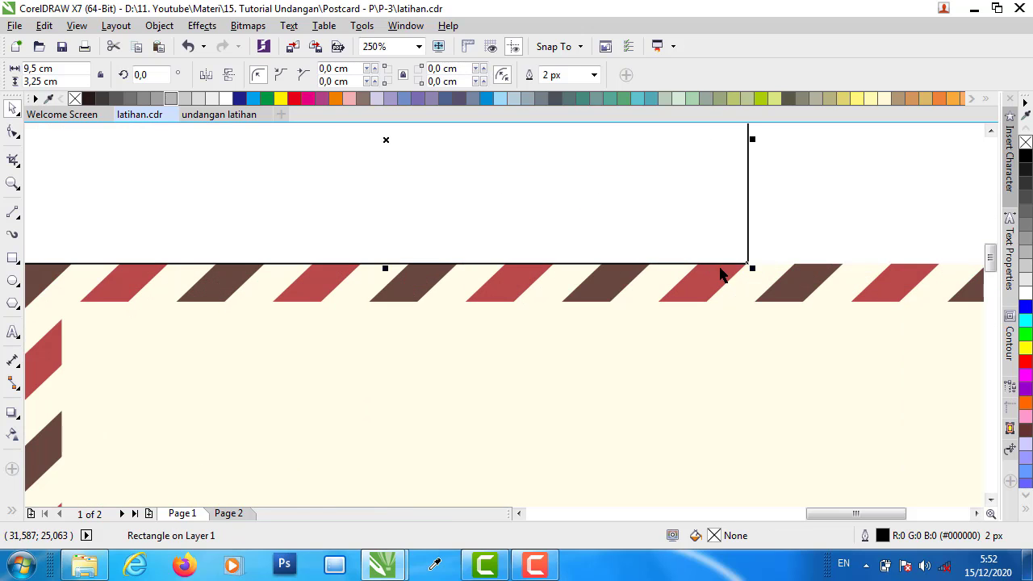
pyautogui.click(793, 244)
pyautogui.scroll(4, 747, 263)
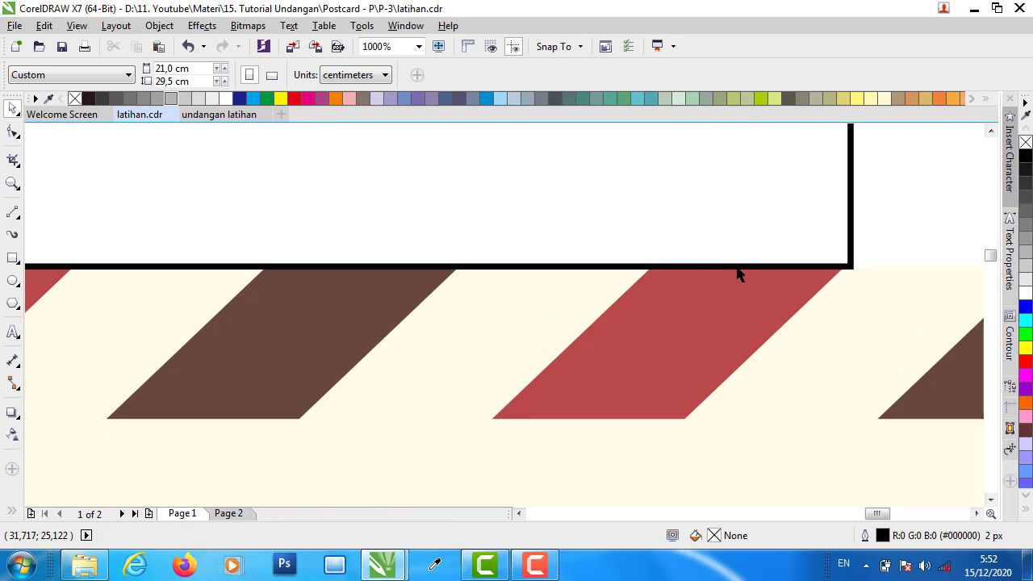
pyautogui.moveTo(737, 268); pyautogui.dragTo(738, 238)
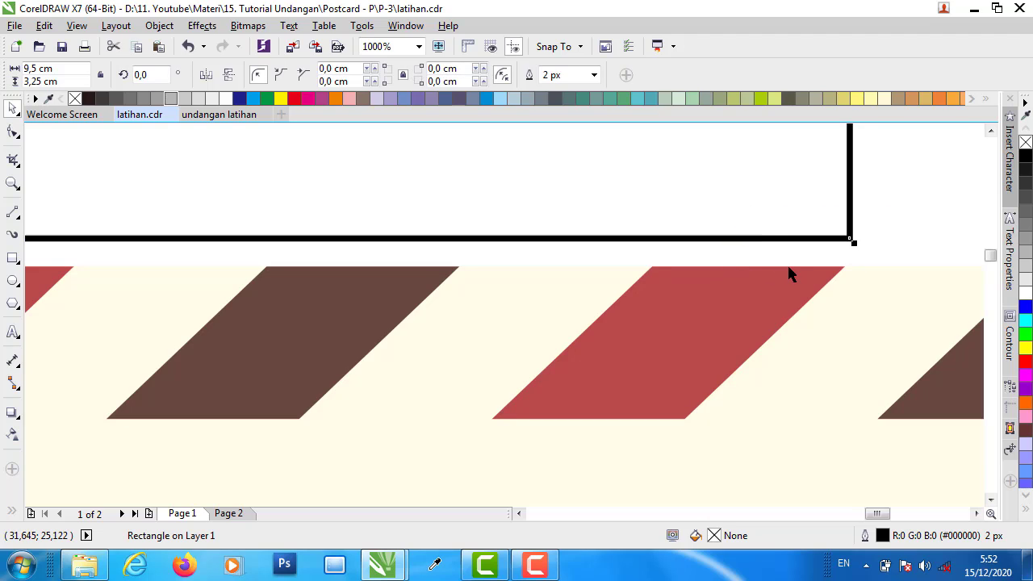
pyautogui.hotkey('ctrl', 'z')
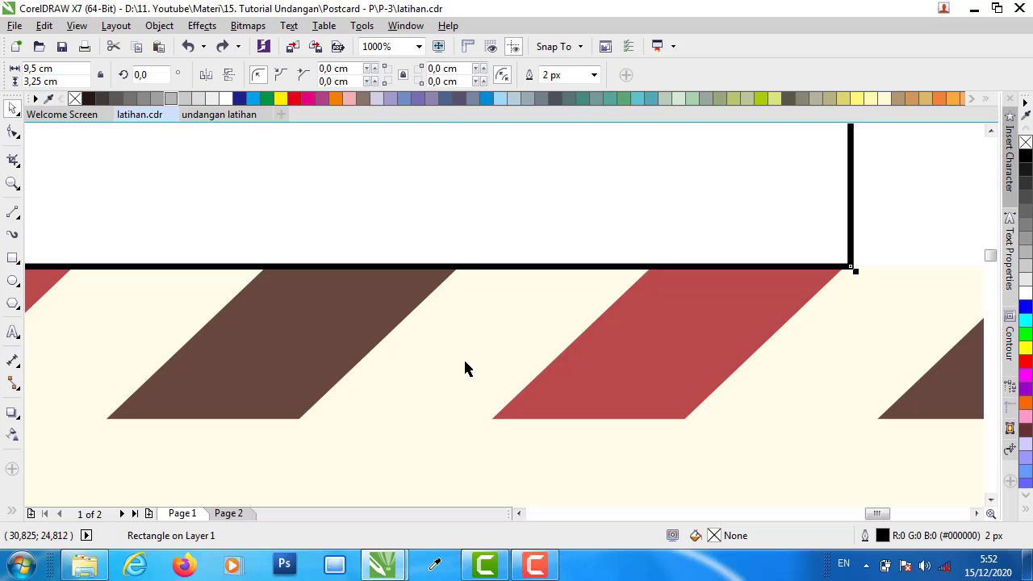
pyautogui.scroll(-6, 501, 345)
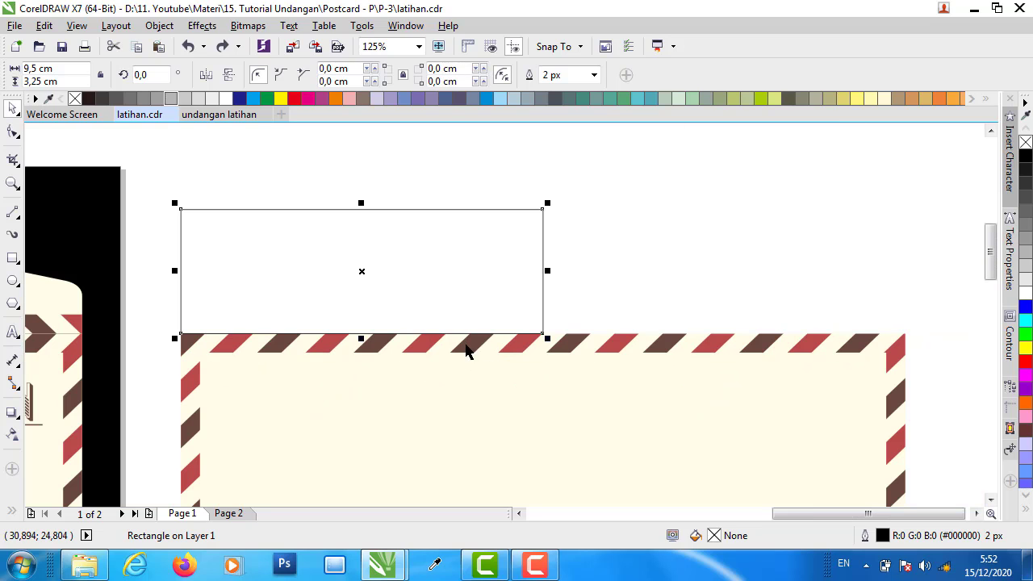
pyautogui.click(159, 251)
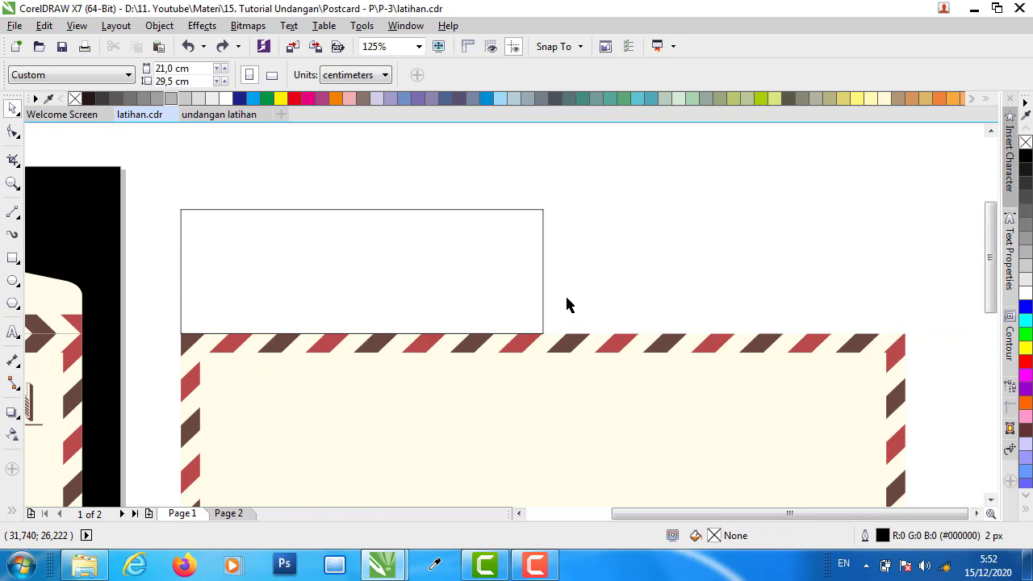
# - Draw a rectangle about 0,72 × 1,27 cm from the fold line up to the original flap's right rounded corner and check its size
pyautogui.scroll(-1, 567, 299)
pyautogui.scroll(-1, 615, 304)
pyautogui.scroll(1, 355, 304)
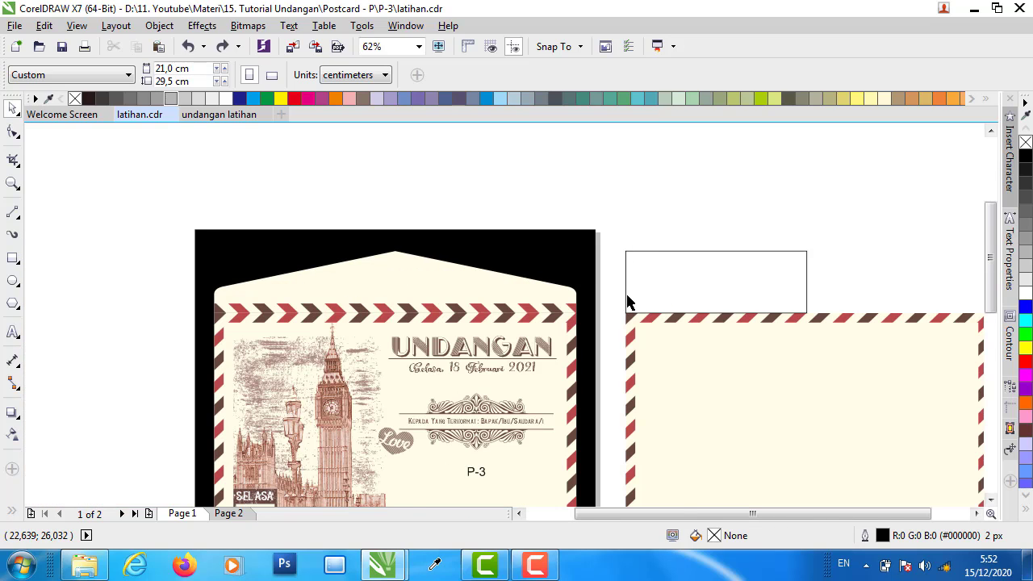
pyautogui.scroll(2, 629, 302)
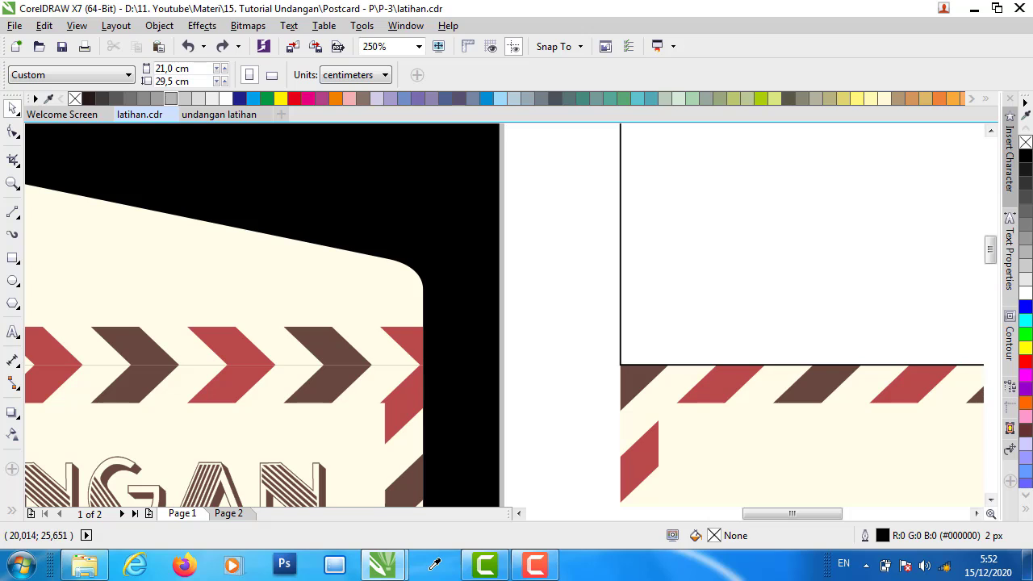
pyautogui.click(13, 258)
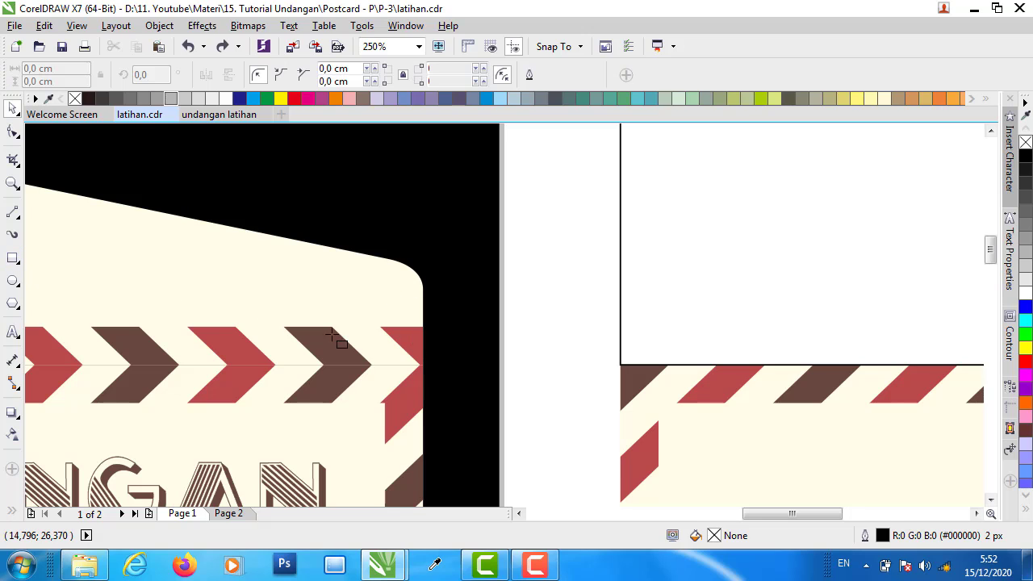
pyautogui.moveTo(370, 364); pyautogui.dragTo(423, 271)
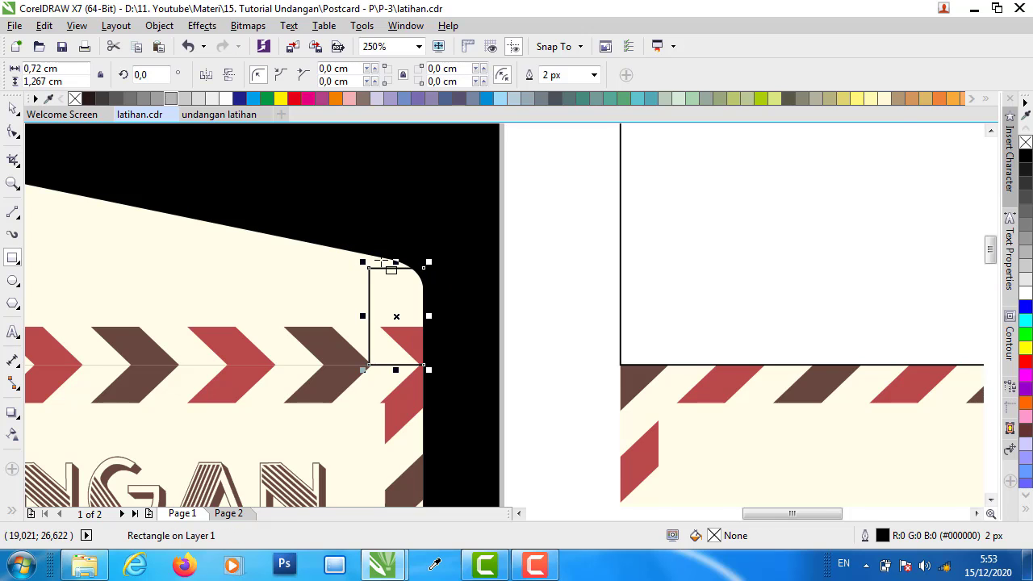
pyautogui.scroll(1, 341, 260)
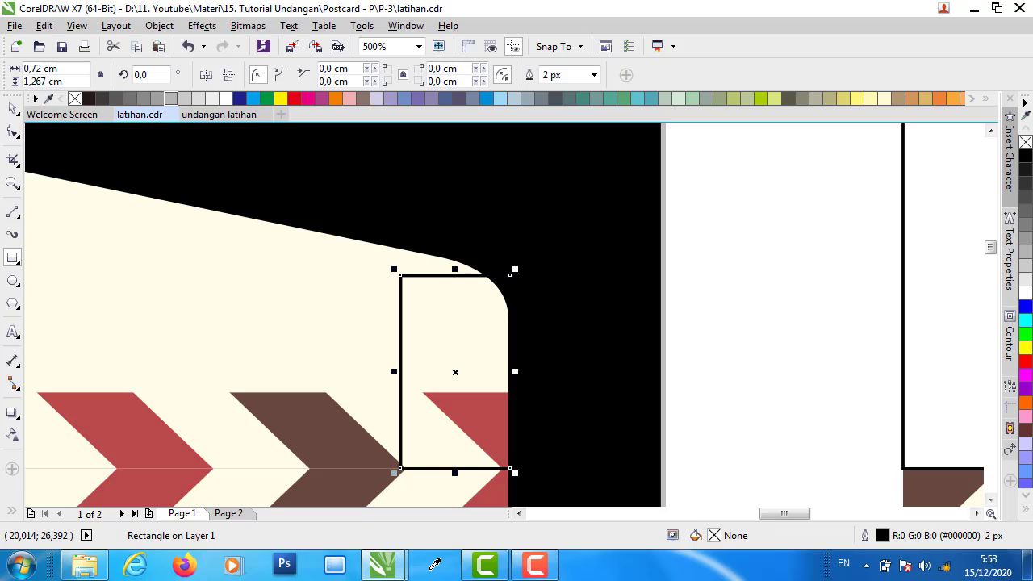
pyautogui.click(12, 107)
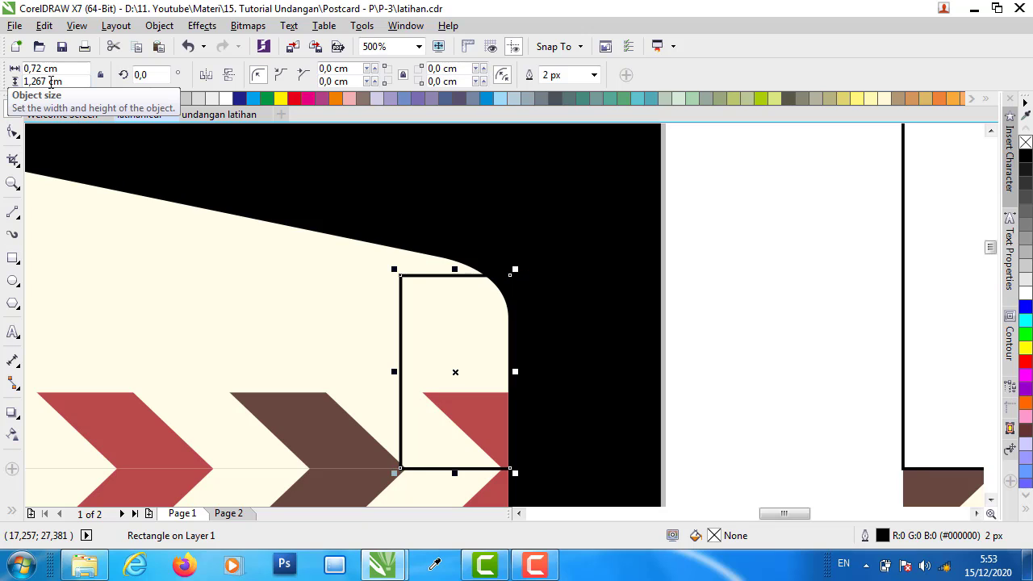
pyautogui.scroll(-1, 105, 301)
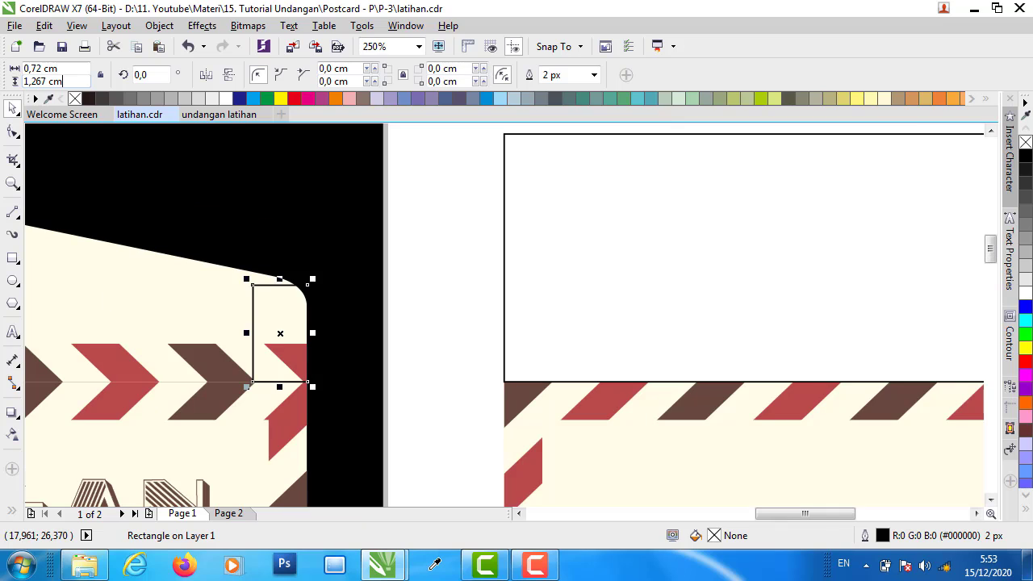
# - Move the small guide rectangle onto the lower-left corner of the large flap rectangle, with its base on the envelope's top edge
pyautogui.click(457, 284)
pyautogui.moveTo(262, 309); pyautogui.dragTo(513, 312)
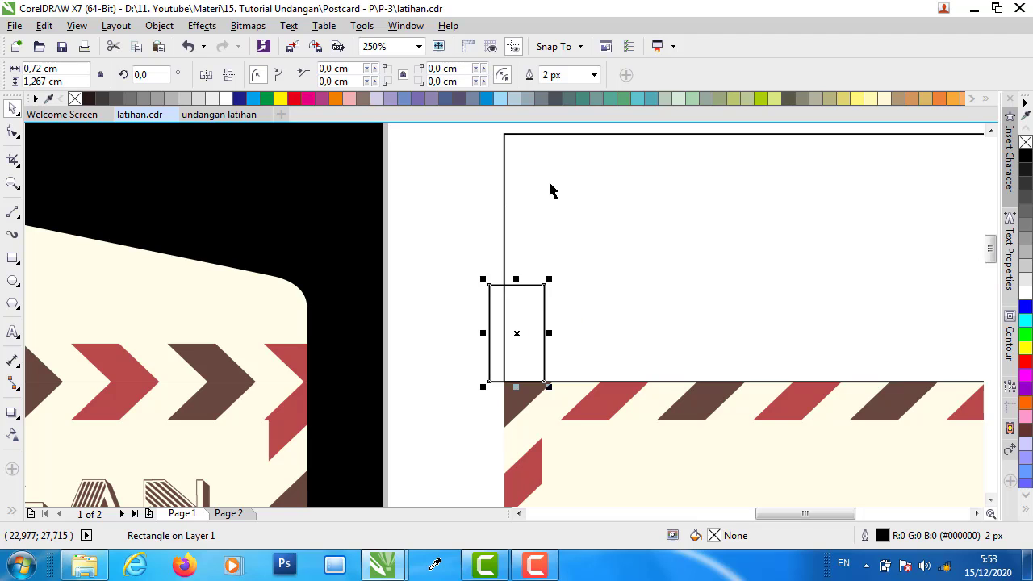
pyautogui.keyDown('shift'); pyautogui.click(521, 203); pyautogui.keyUp('shift')
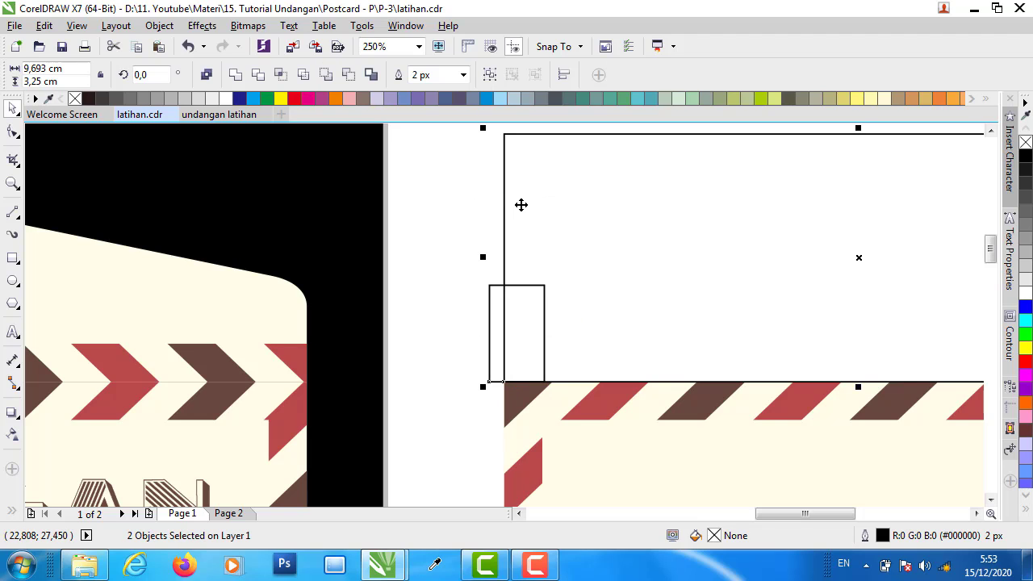
pyautogui.click(416, 317)
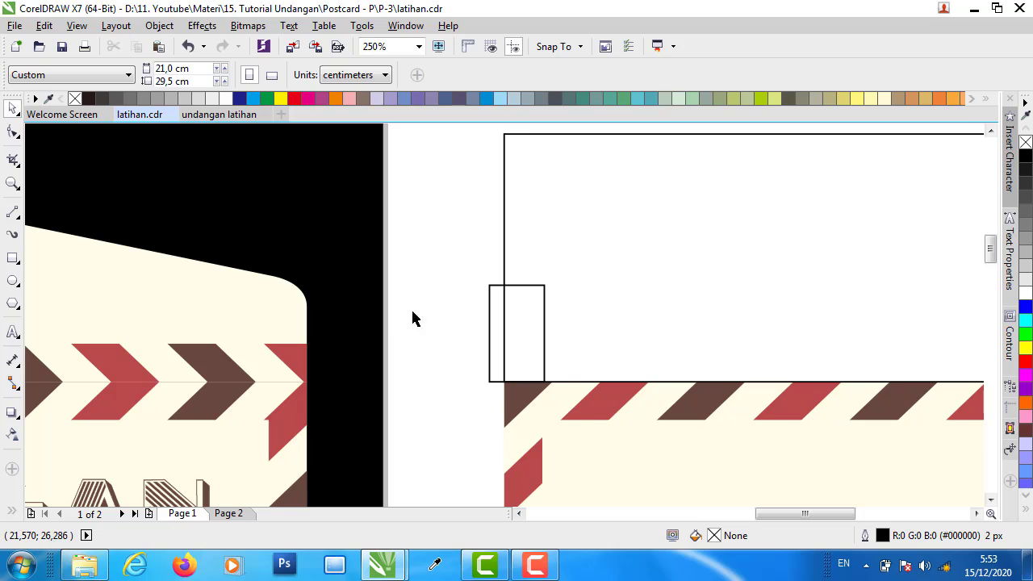
pyautogui.scroll(-2, 410, 339)
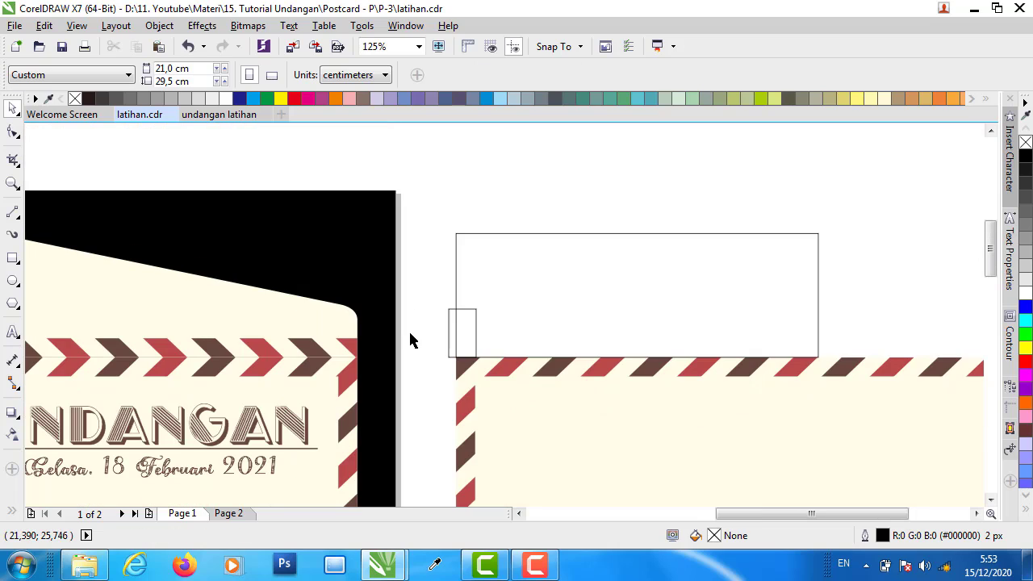
# - Try corner radii of 0.1 cm and 1 cm on the upper-left corner of the large flap rectangle
pyautogui.click(579, 260)
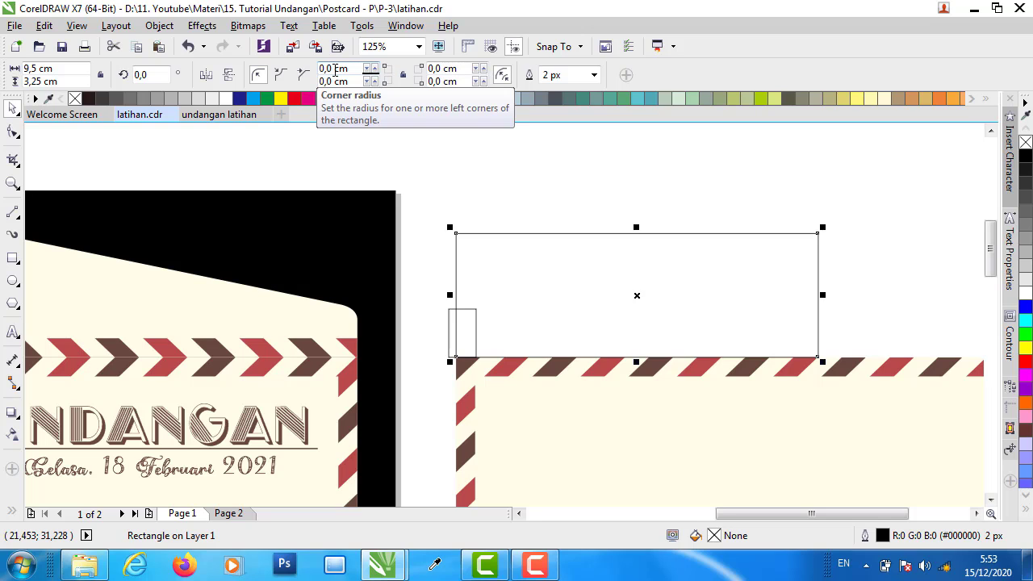
pyautogui.moveTo(335, 70); pyautogui.dragTo(329, 69)
pyautogui.write('1')
pyautogui.press('Return')
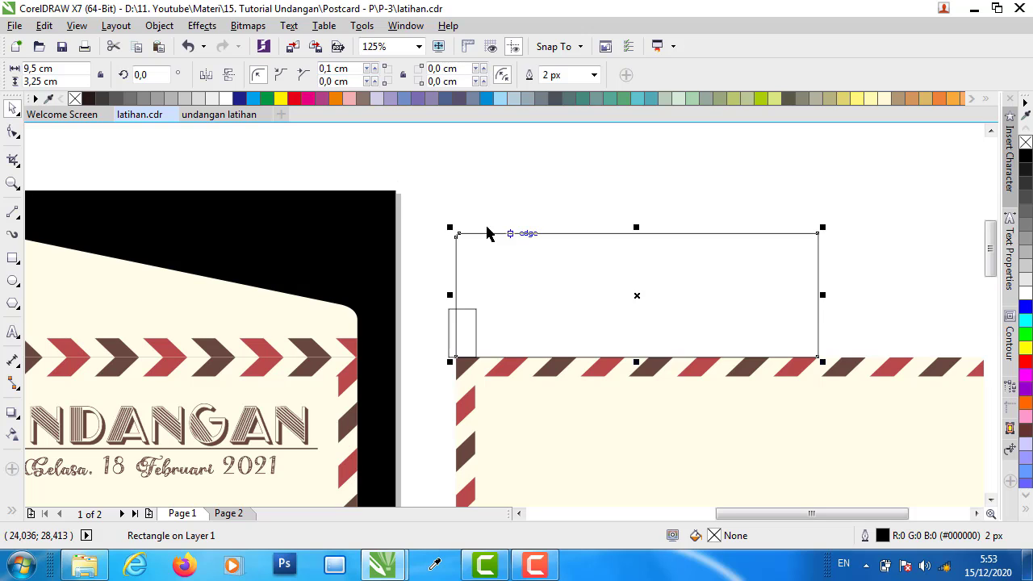
pyautogui.click(477, 194)
pyautogui.click(465, 243)
pyautogui.doubleClick(327, 69)
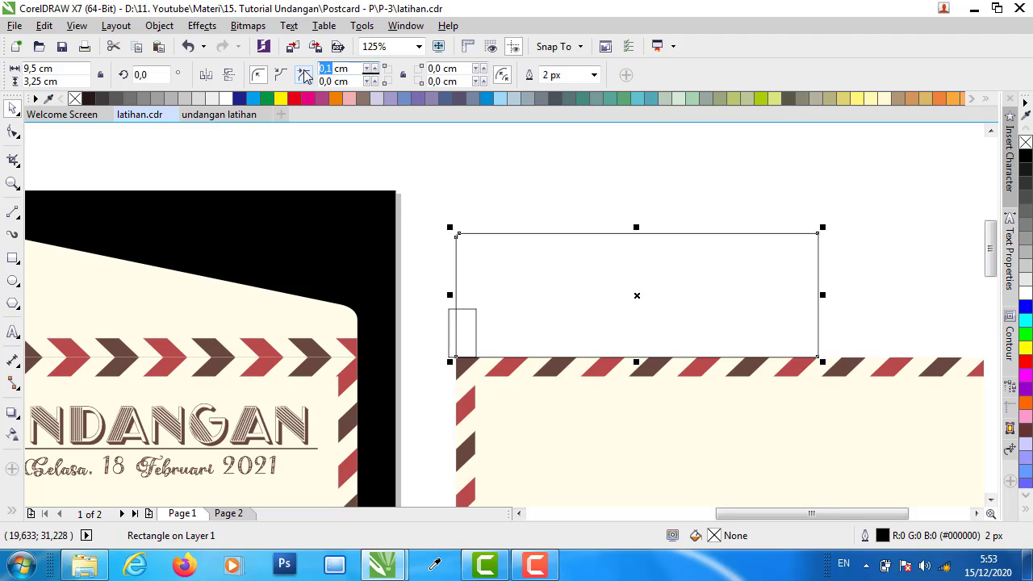
pyautogui.write('1')
pyautogui.press('Return')
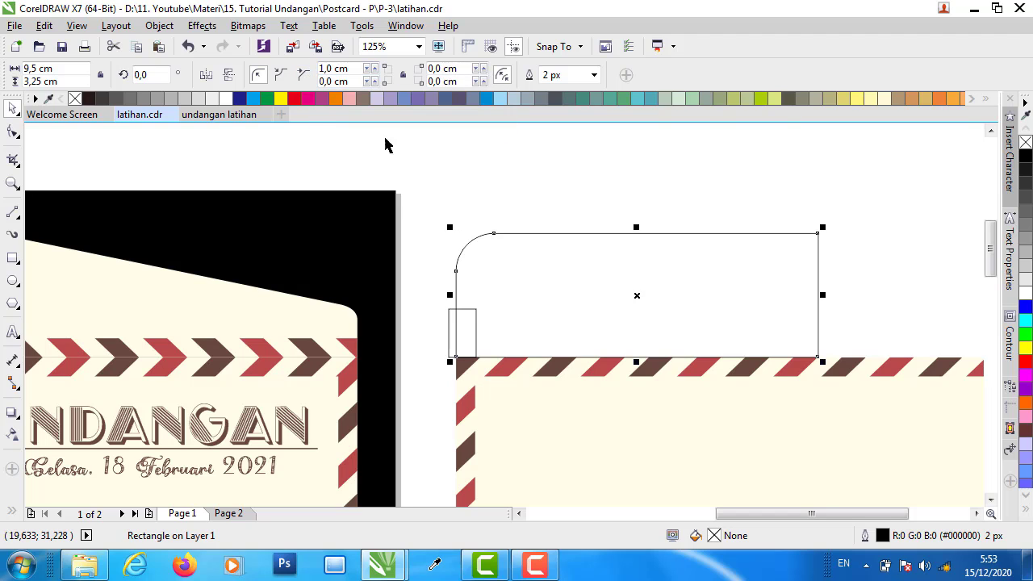
# - Set the radius of the flap rectangle's upper-left corner to 0.4 cm
pyautogui.doubleClick(335, 71)
pyautogui.write('0')
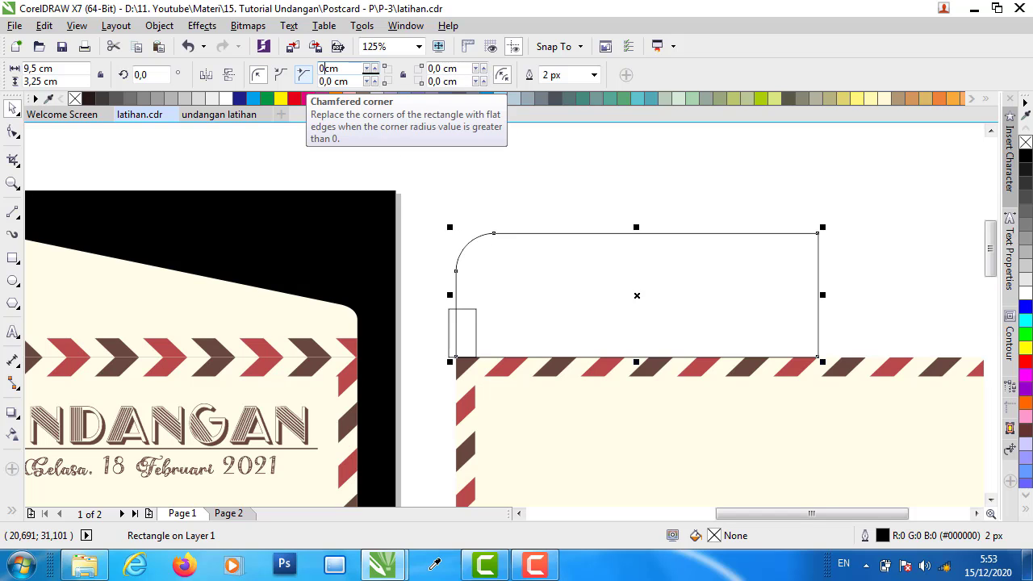
pyautogui.write(',')
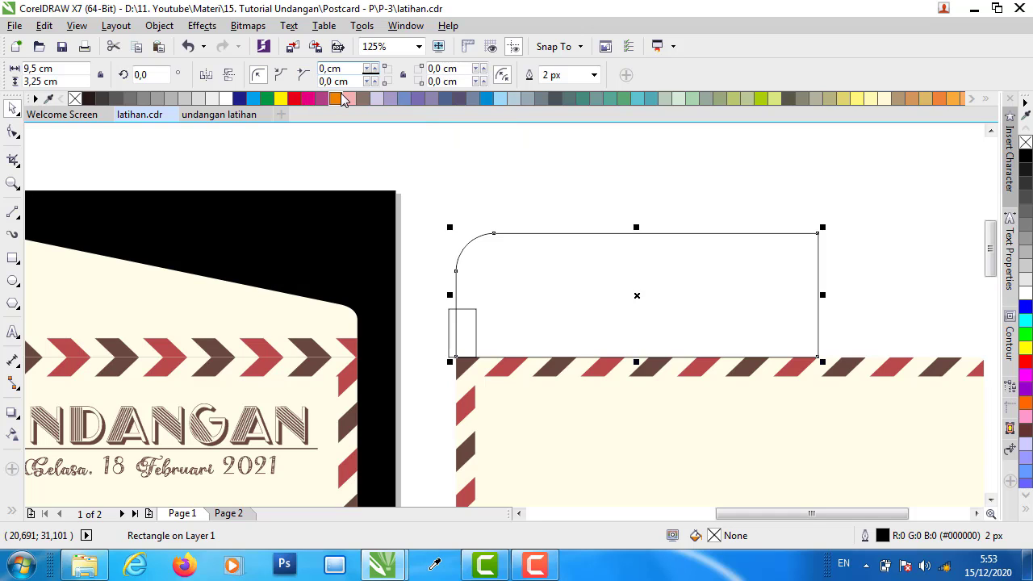
pyautogui.write('5')
pyautogui.press('Return')
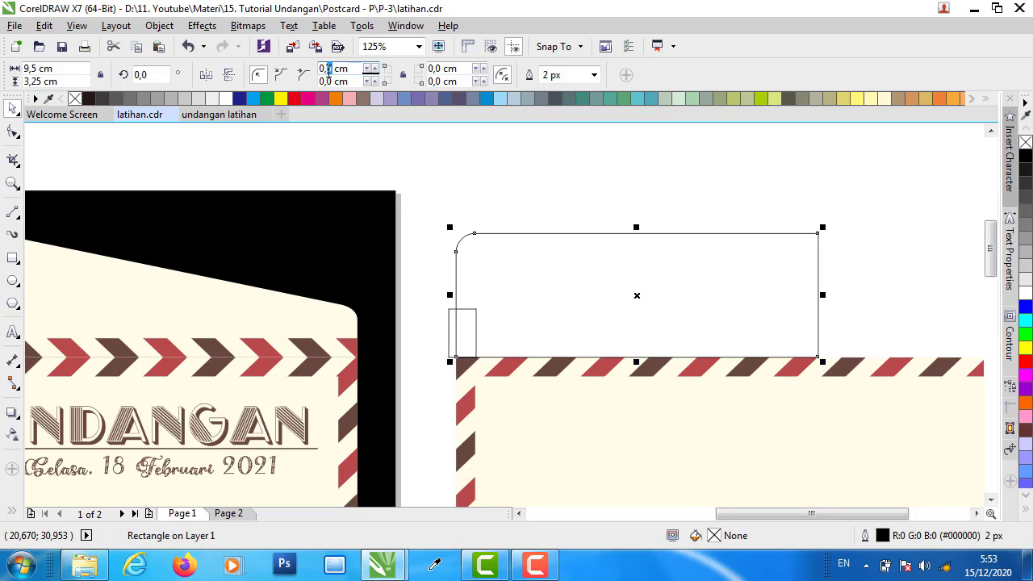
pyautogui.click(577, 218)
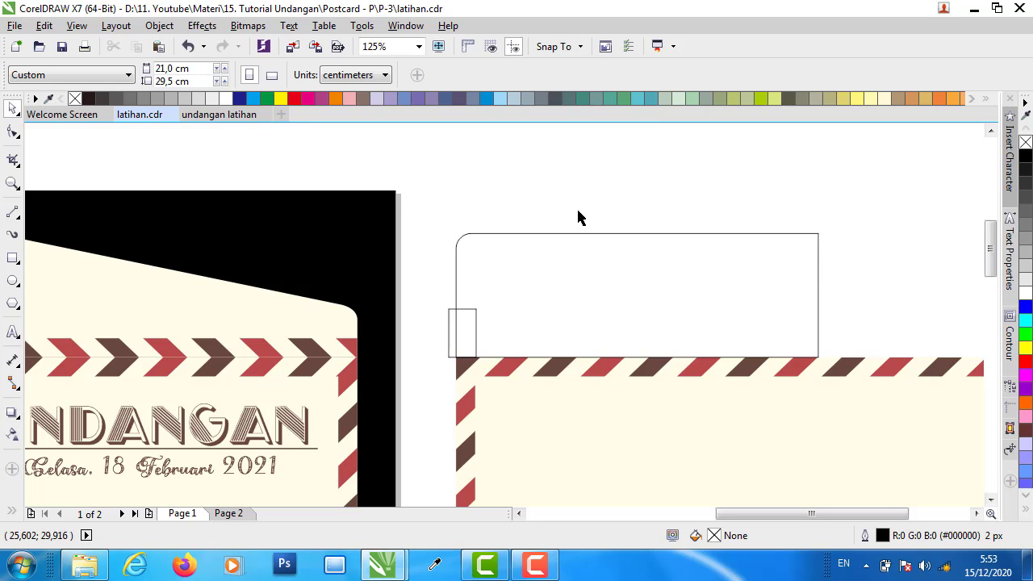
# - Convert the rounded flap rectangle to curves
pyautogui.click(549, 287)
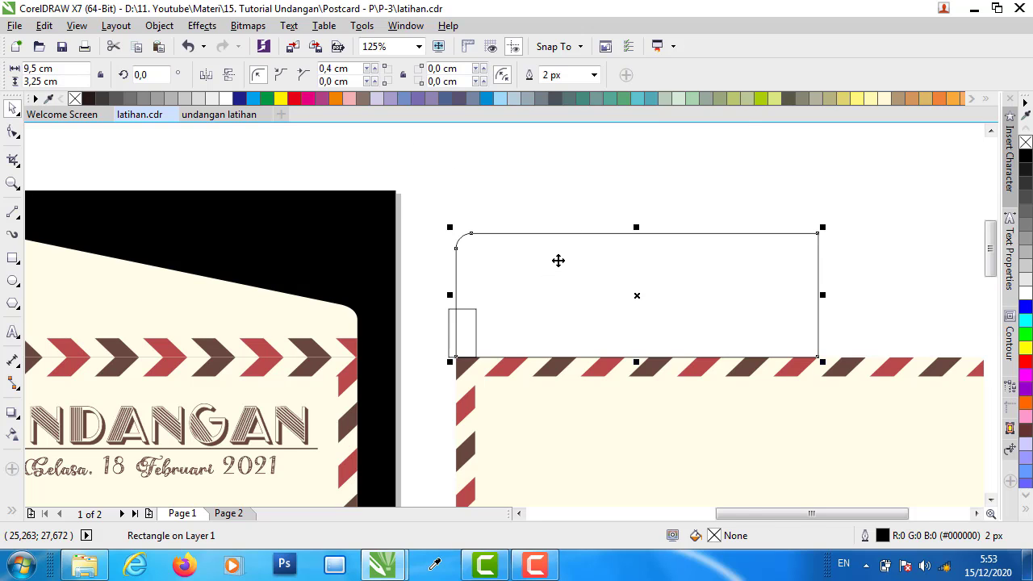
pyautogui.rightClick(557, 260)
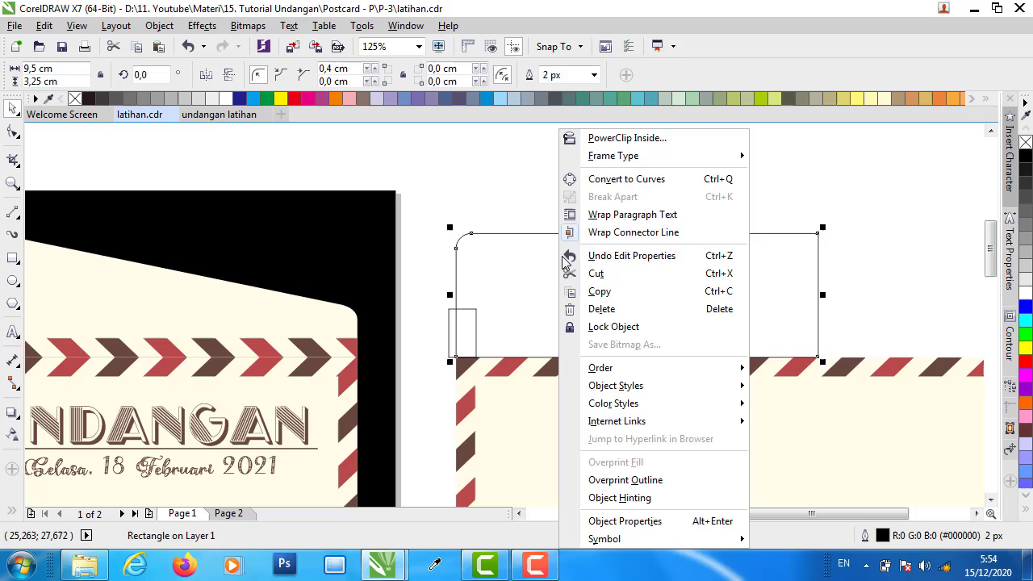
pyautogui.click(613, 179)
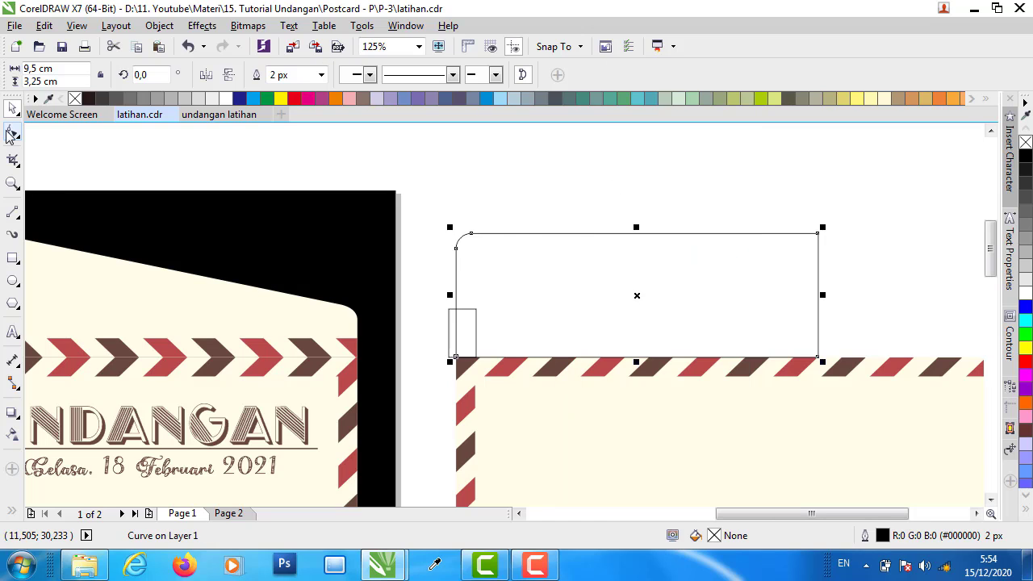
# - With the Shape tool, move both nodes of the rounded corner straight down to the guide rectangle's upper edge, slanting the flap's top edge
pyautogui.click(11, 134)
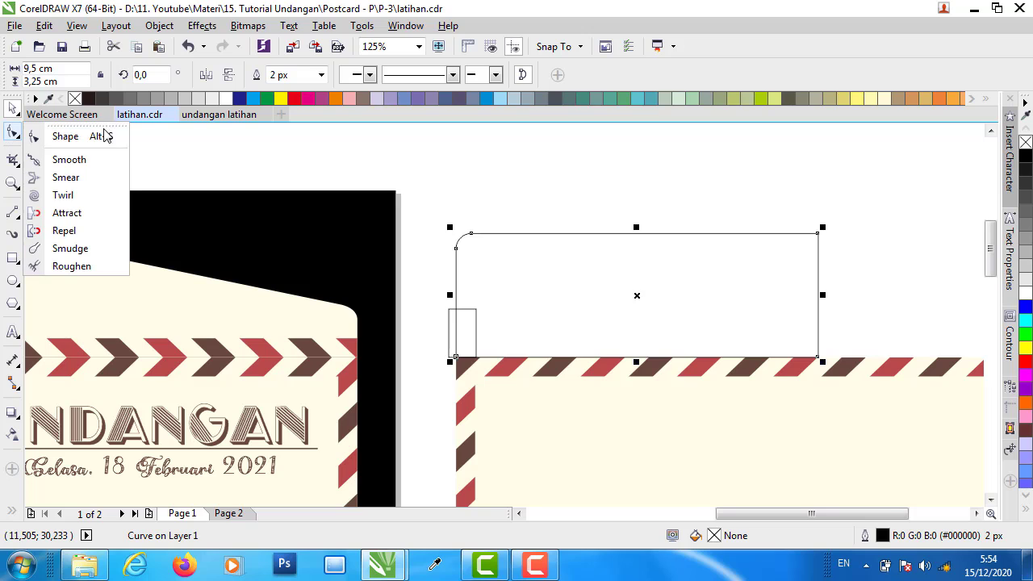
pyautogui.click(102, 139)
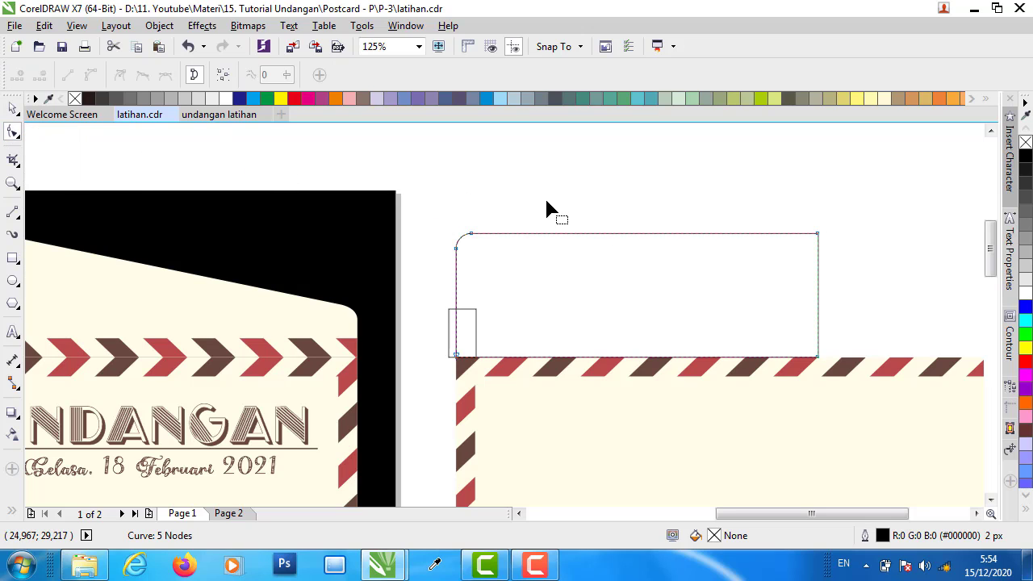
pyautogui.moveTo(546, 202); pyautogui.dragTo(440, 272)
pyautogui.moveTo(528, 181); pyautogui.dragTo(454, 270)
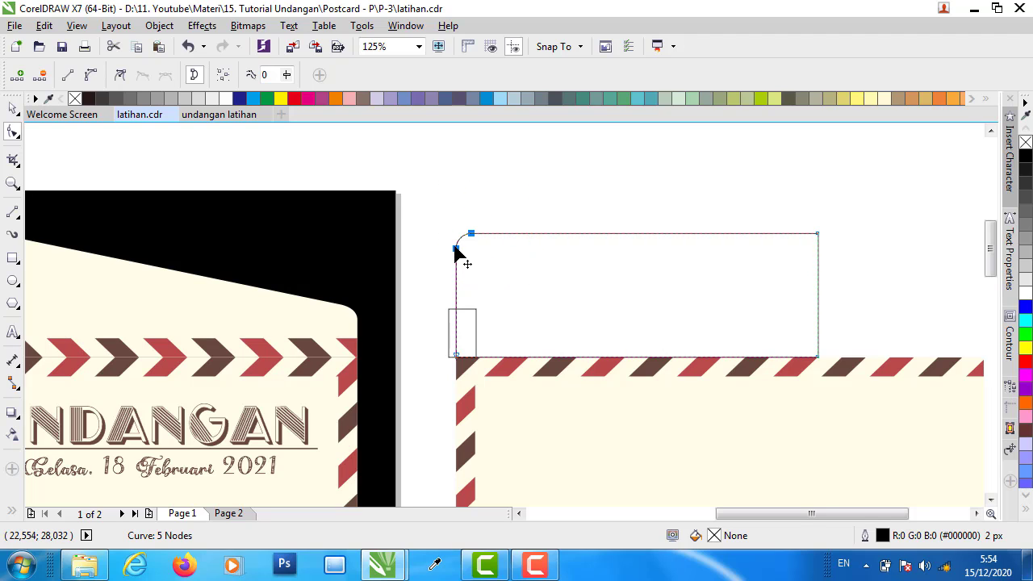
pyautogui.moveTo(455, 250); pyautogui.dragTo(455, 324)
pyautogui.scroll(2, 454, 324)
pyautogui.scroll(2, 454, 324)
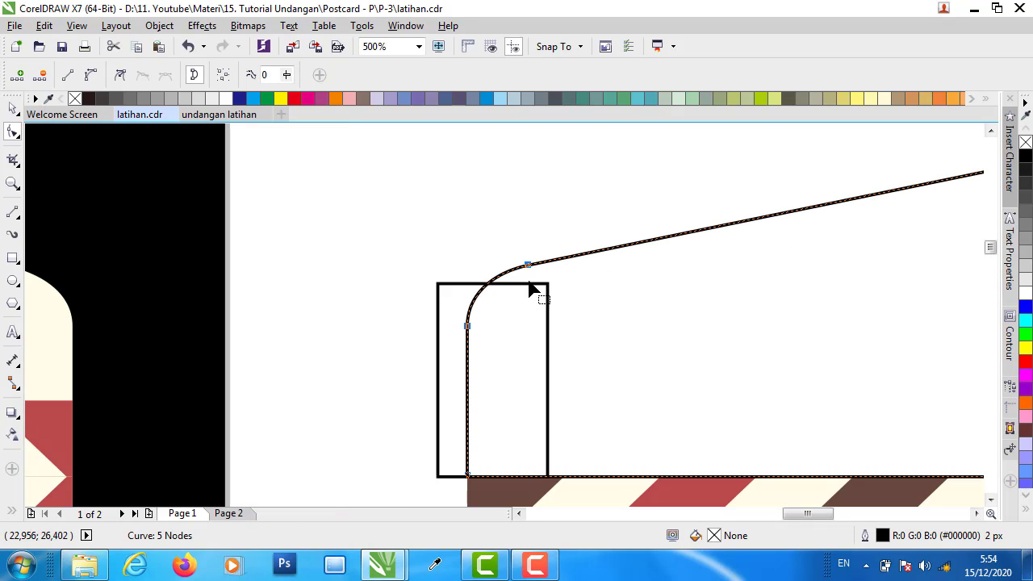
pyautogui.scroll(2, 487, 325)
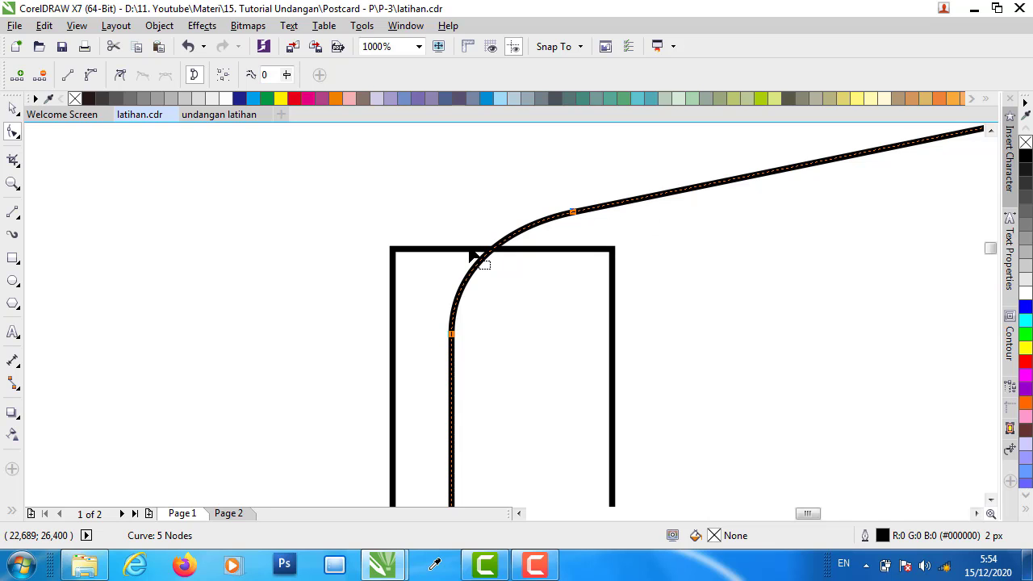
pyautogui.scroll(-3, 467, 253)
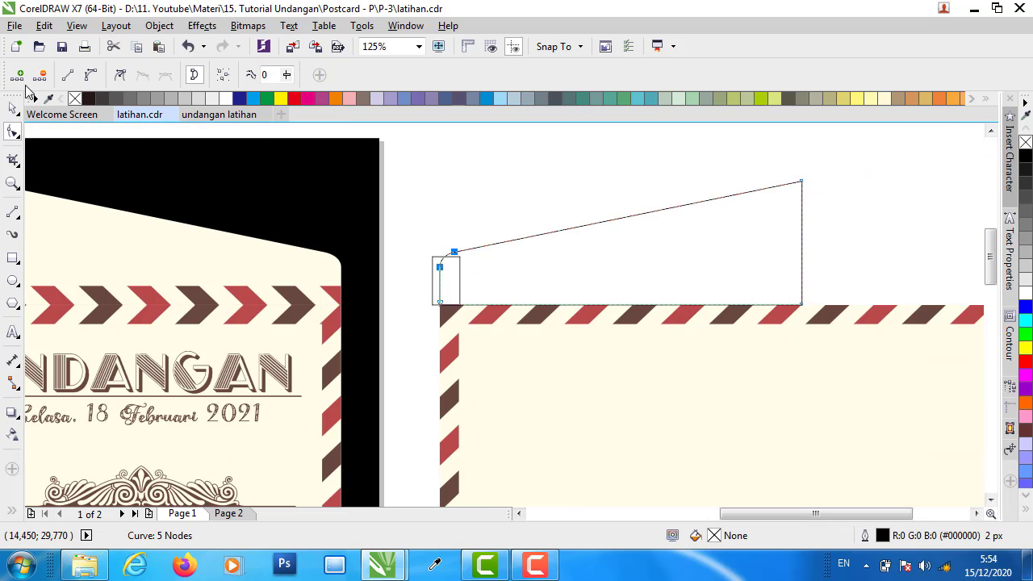
# - Delete the small guide rectangle at the flap's left corner
pyautogui.click(12, 111)
pyautogui.click(401, 180)
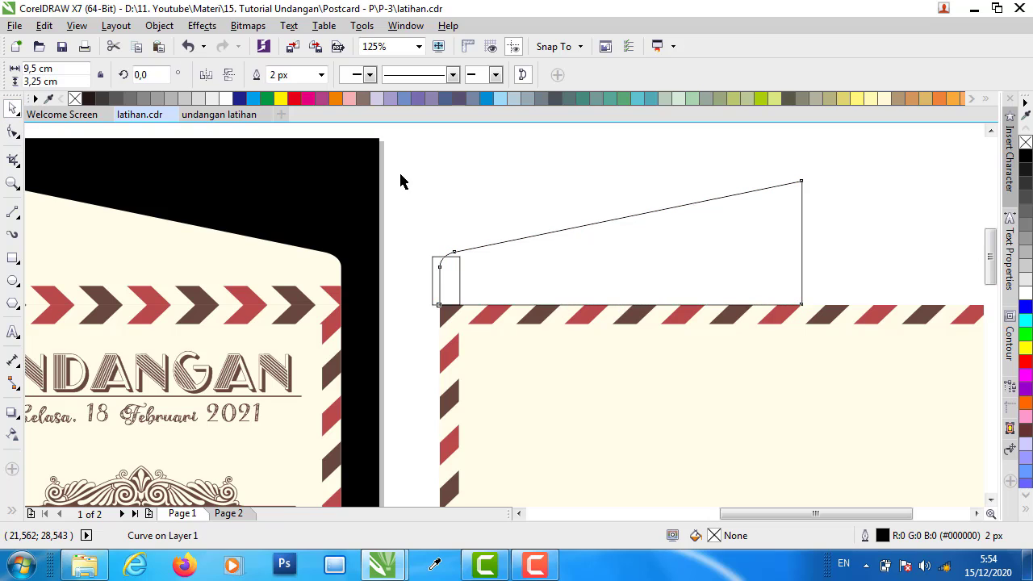
pyautogui.click(436, 266)
pyautogui.press('Delete')
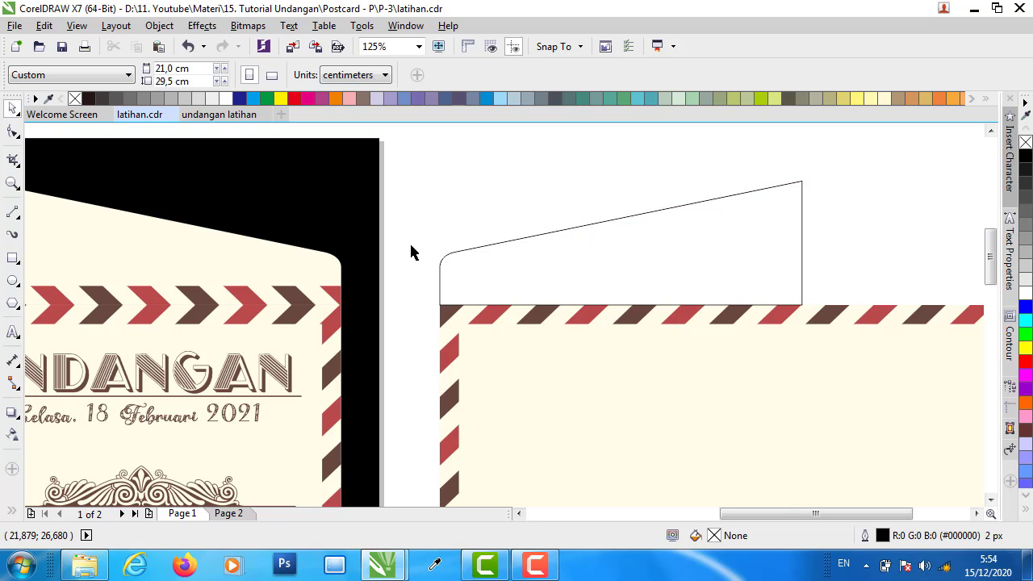
# - Create a horizontally mirrored copy of the half flap on its right side and weld both halves into one shape
pyautogui.scroll(-1, 416, 249)
pyautogui.click(539, 261)
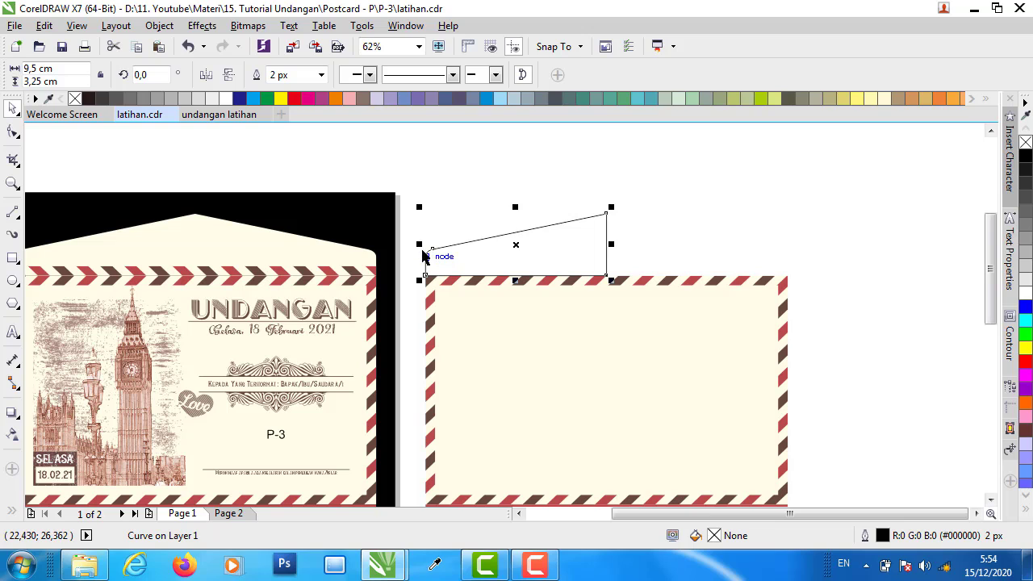
pyautogui.moveTo(419, 245); pyautogui.dragTo(705, 238)
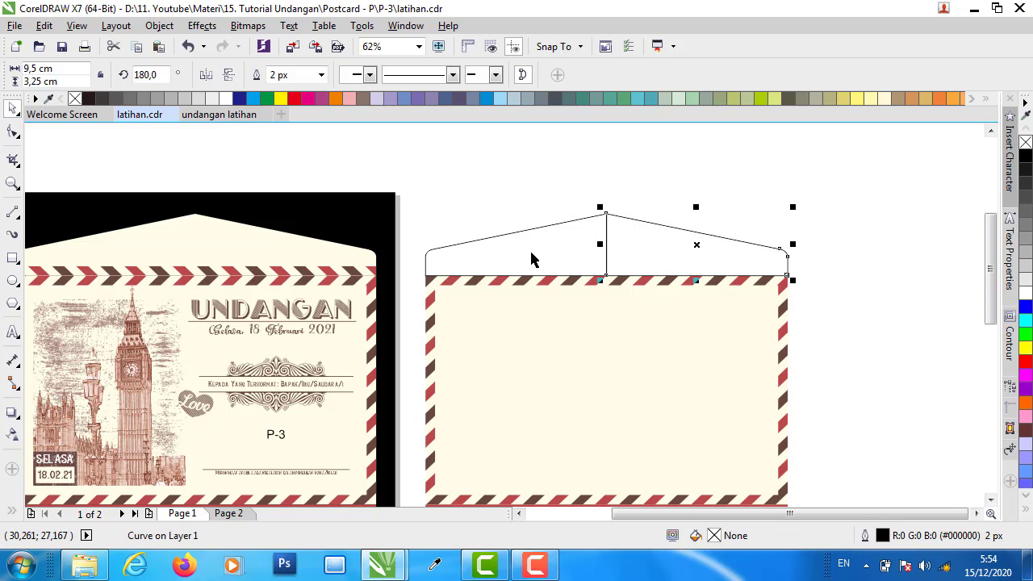
pyautogui.keyDown('shift'); pyautogui.click(577, 238); pyautogui.keyUp('shift')
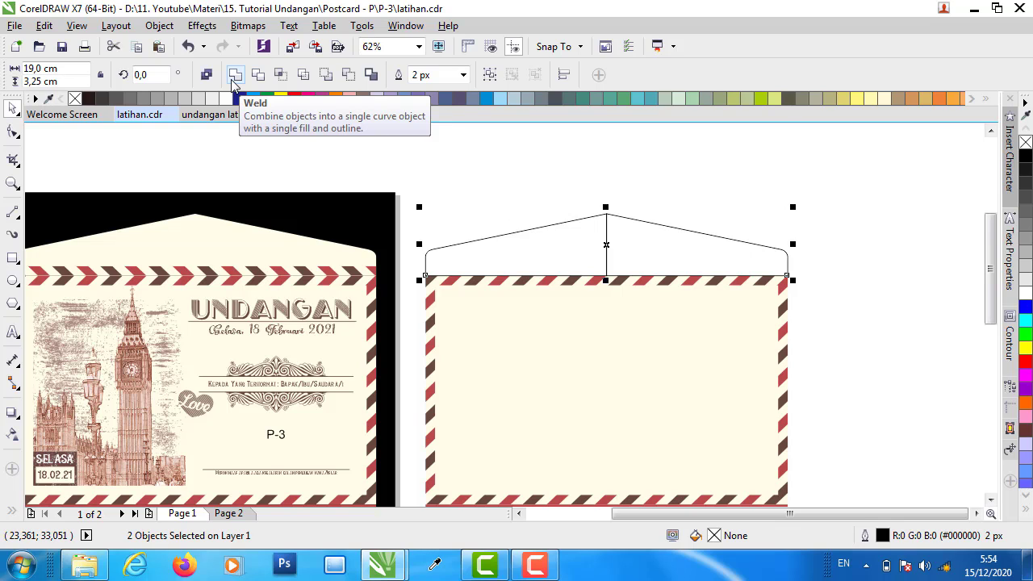
pyautogui.click(234, 75)
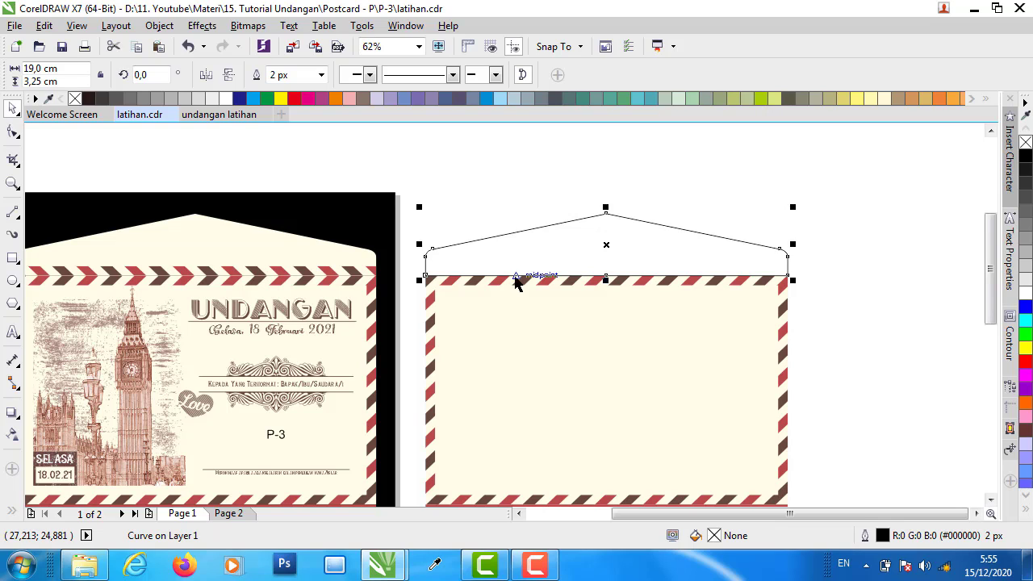
# - Fill the welded flap with the cream color sampled from the envelope body and remove its outline
pyautogui.click(335, 99)
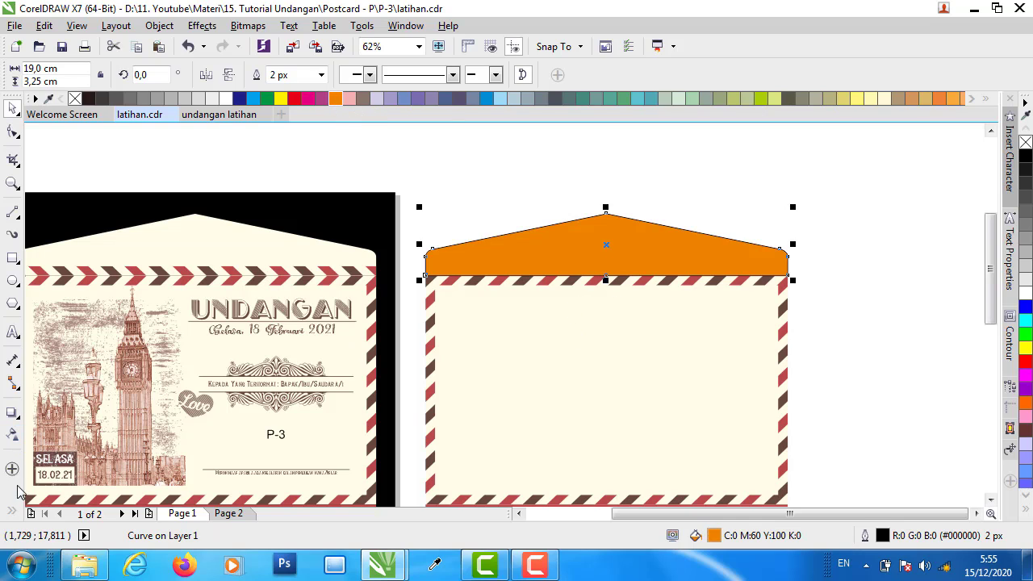
pyautogui.click(12, 511)
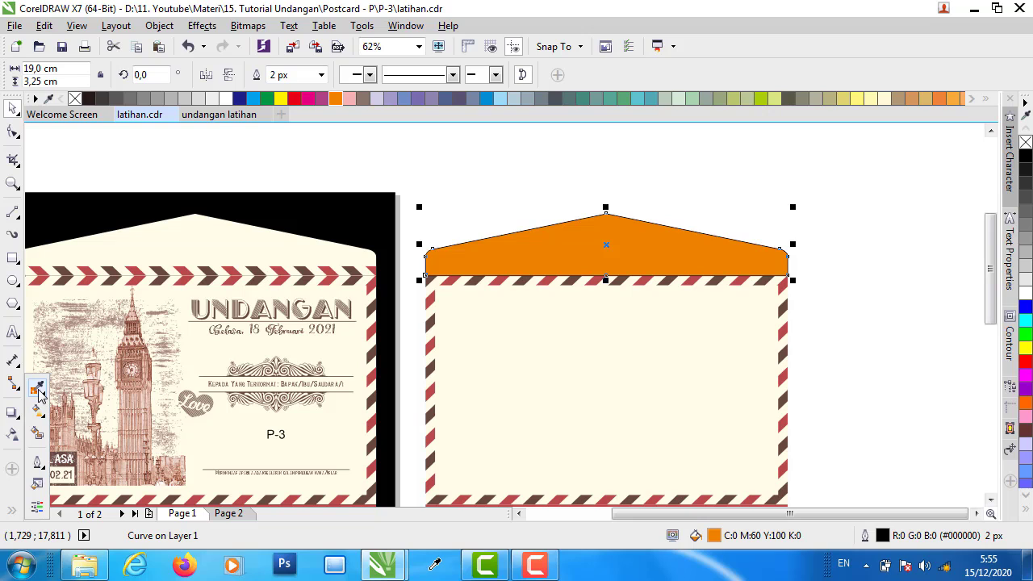
pyautogui.press('i')
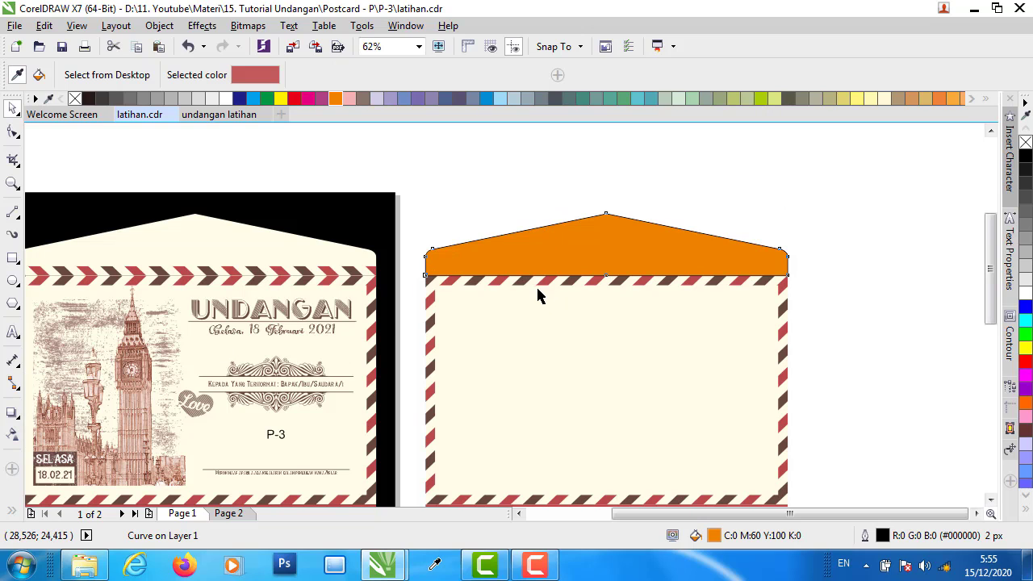
pyautogui.click(526, 324)
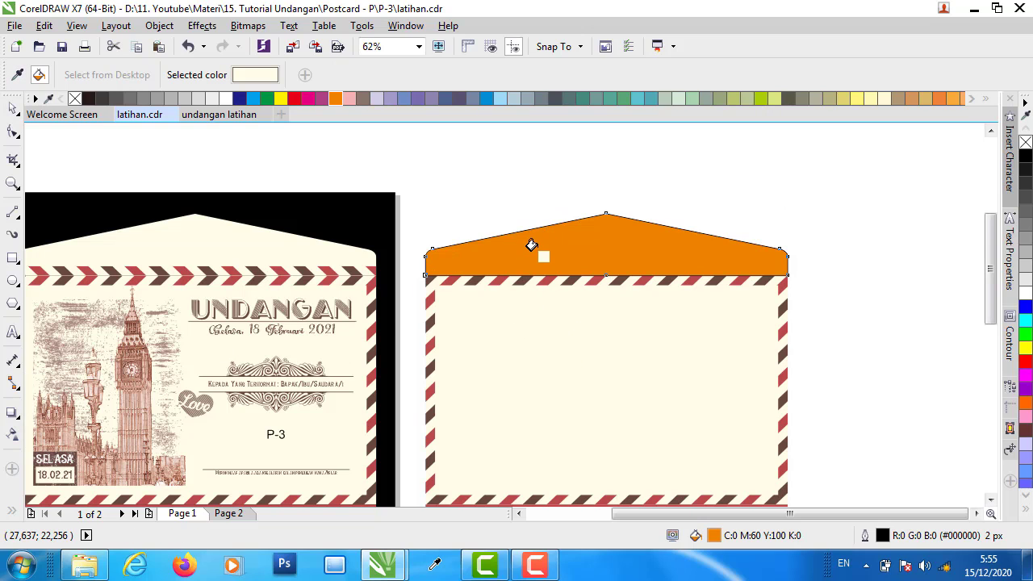
pyautogui.click(531, 243)
pyautogui.click(13, 109)
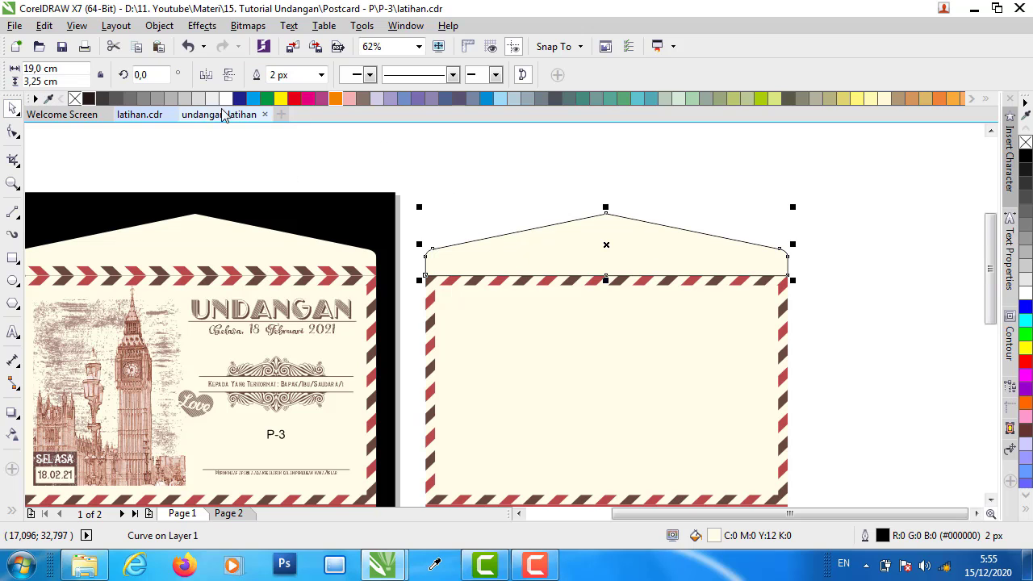
pyautogui.rightClick(74, 99)
pyautogui.click(563, 153)
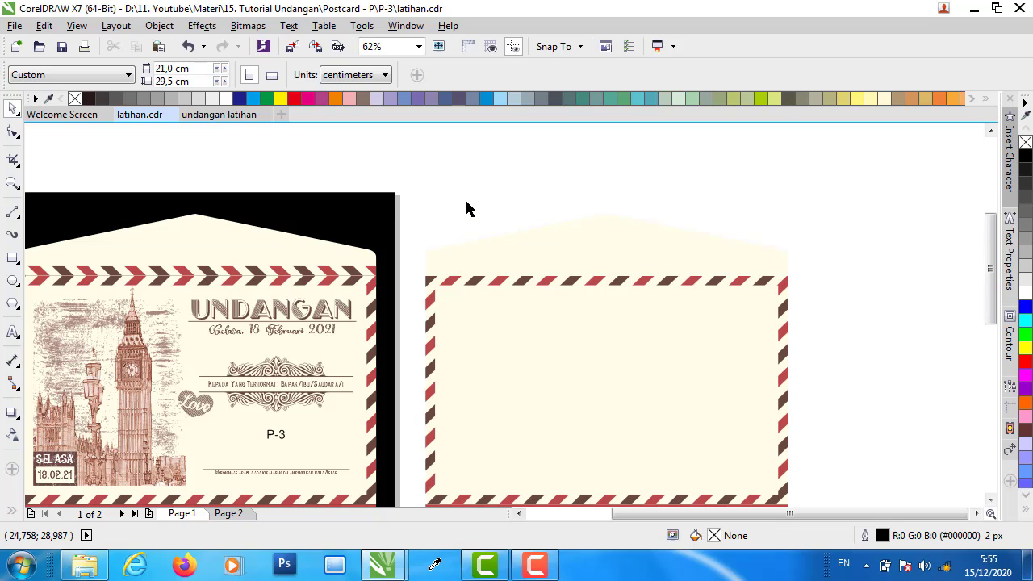
# - Draw a thin rectangle above the envelope flap and set its size to 12 by 0.5 cm
pyautogui.click(12, 258)
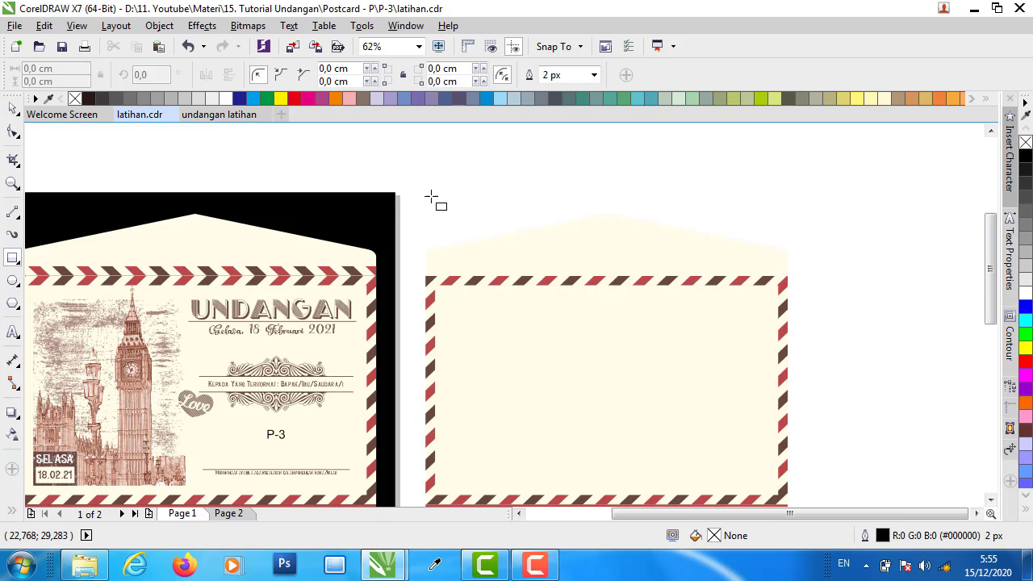
pyautogui.moveTo(431, 197); pyautogui.dragTo(533, 208)
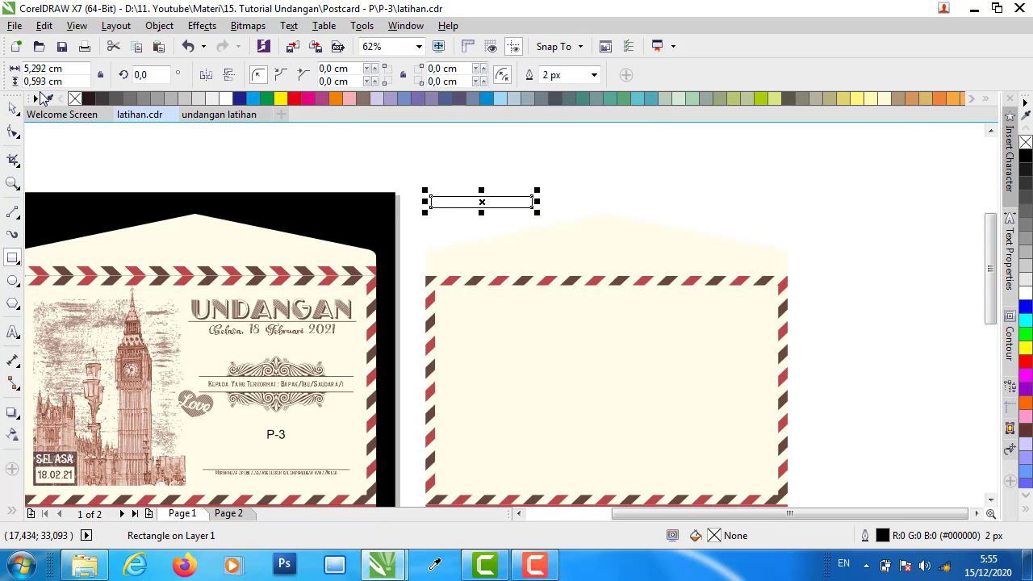
pyautogui.moveTo(75, 81); pyautogui.dragTo(24, 70)
pyautogui.press('BackSpace')
pyautogui.press('Return')
pyautogui.write('12')
pyautogui.press('Return')
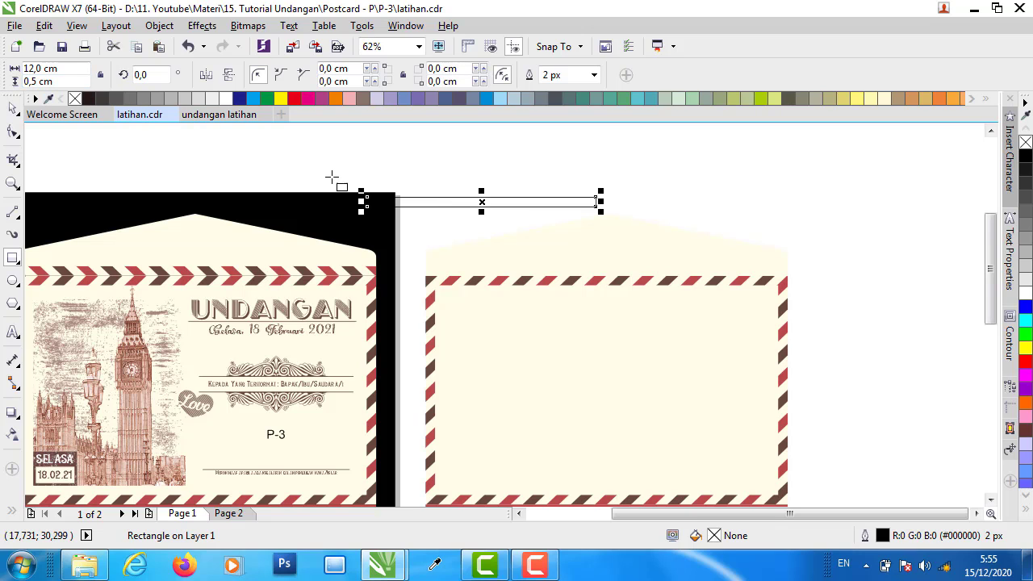
# - Center the thin rectangle horizontally on the cream flap
pyautogui.click(12, 108)
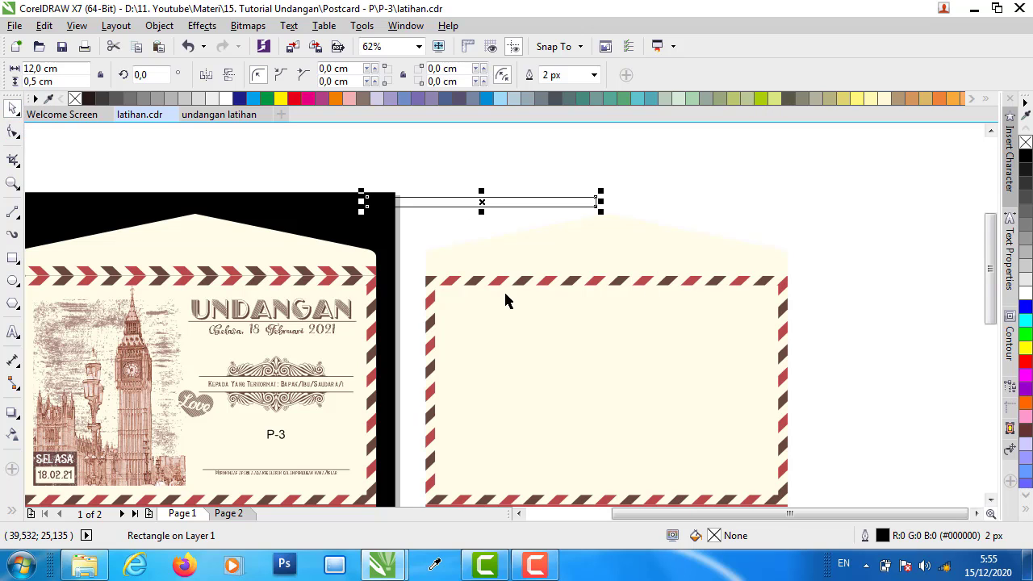
pyautogui.keyDown('shift'); pyautogui.click(621, 244); pyautogui.keyUp('shift')
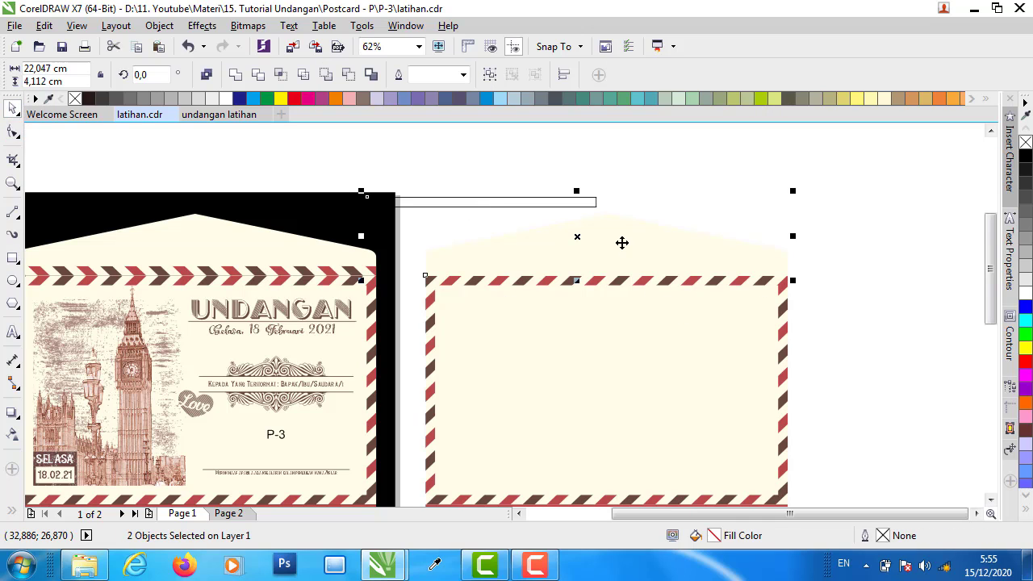
pyautogui.press('e')
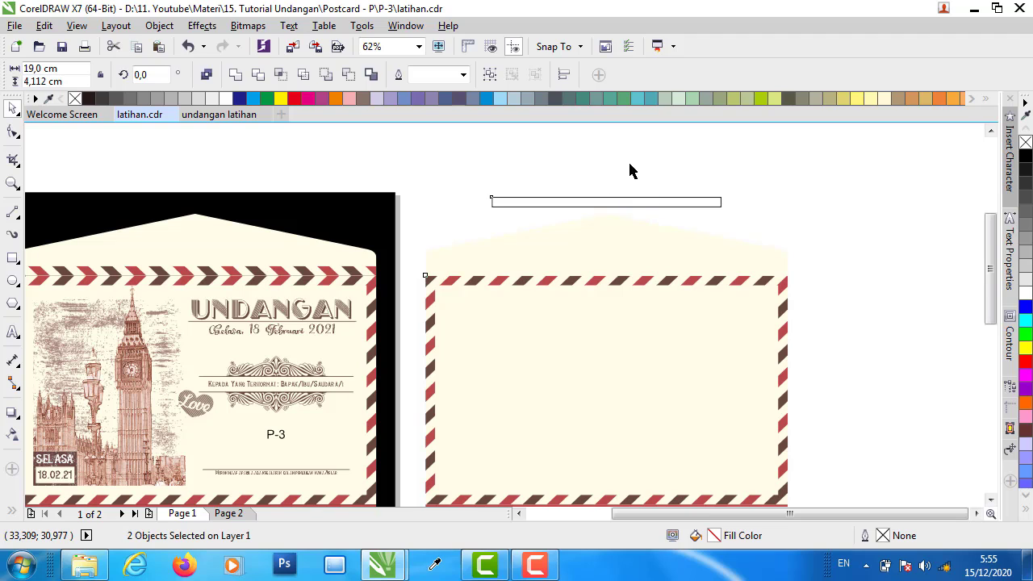
pyautogui.click(633, 208)
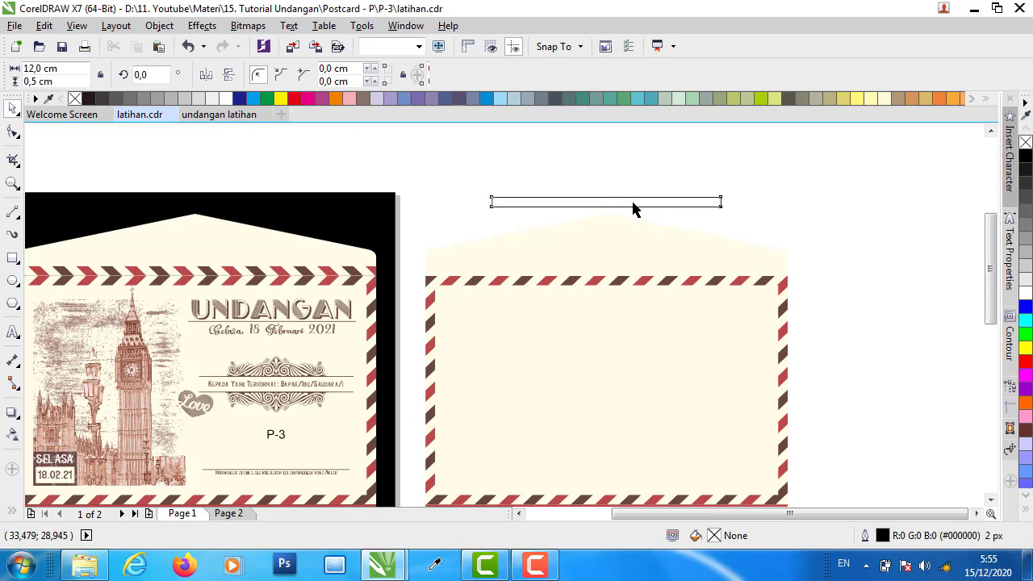
# - Set the thin rectangle's width to 19 cm to match the envelope body
pyautogui.click(519, 323)
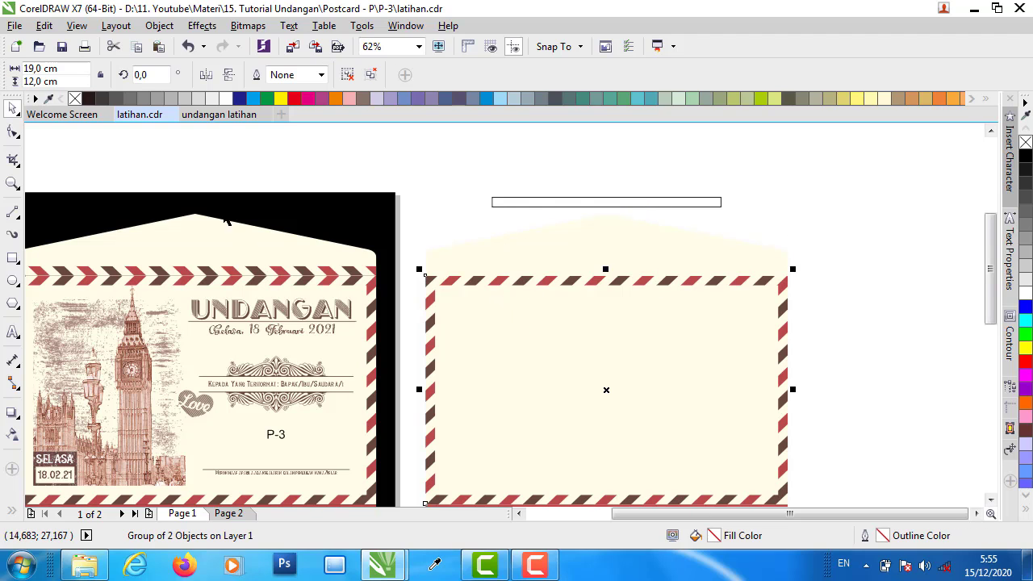
pyautogui.click(607, 203)
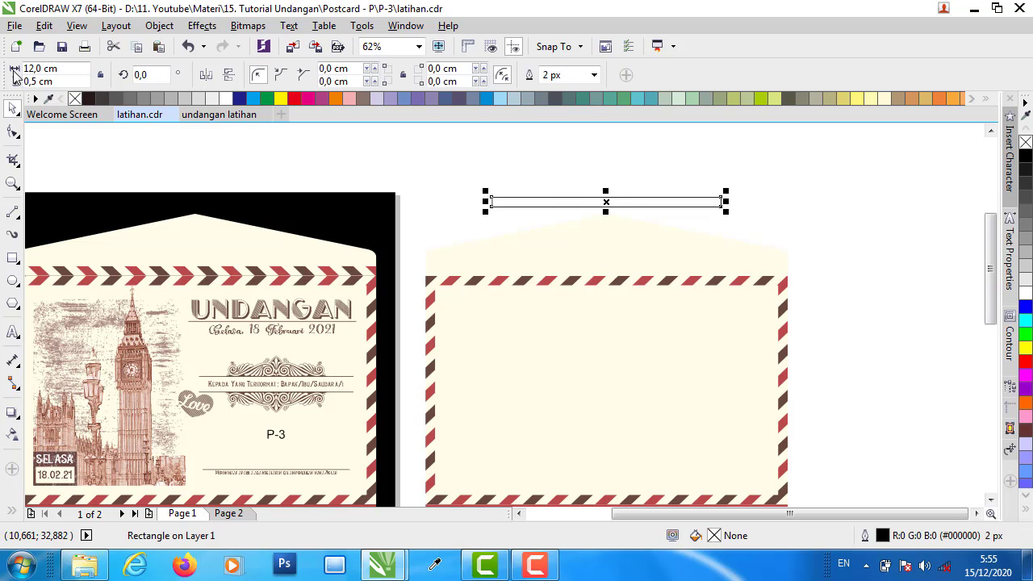
pyautogui.click(46, 69)
pyautogui.write('18')
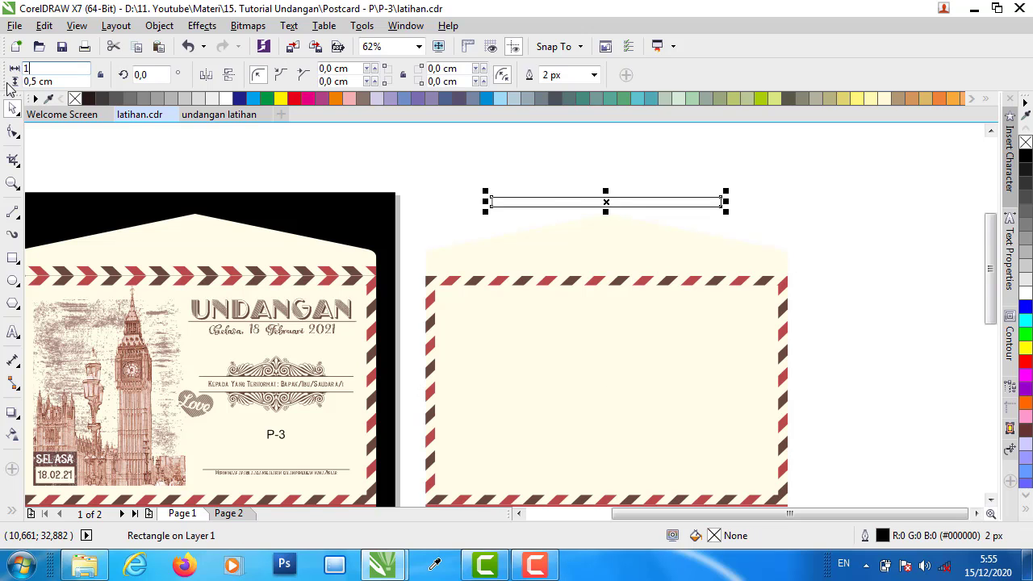
pyautogui.press('Return')
pyautogui.click(652, 177)
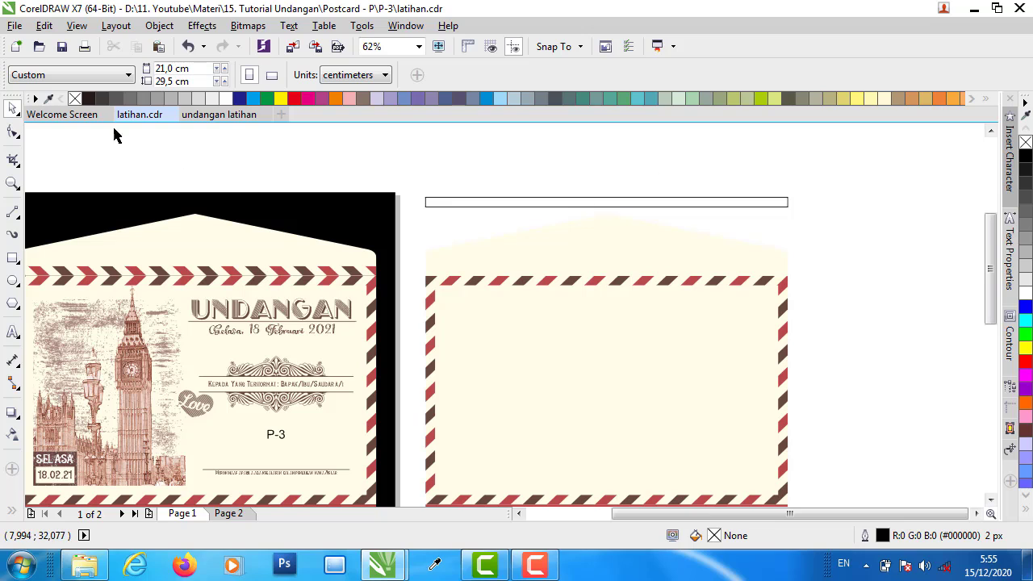
# - Align the thin rectangle with the bottom edge of the cream flap
pyautogui.click(491, 204)
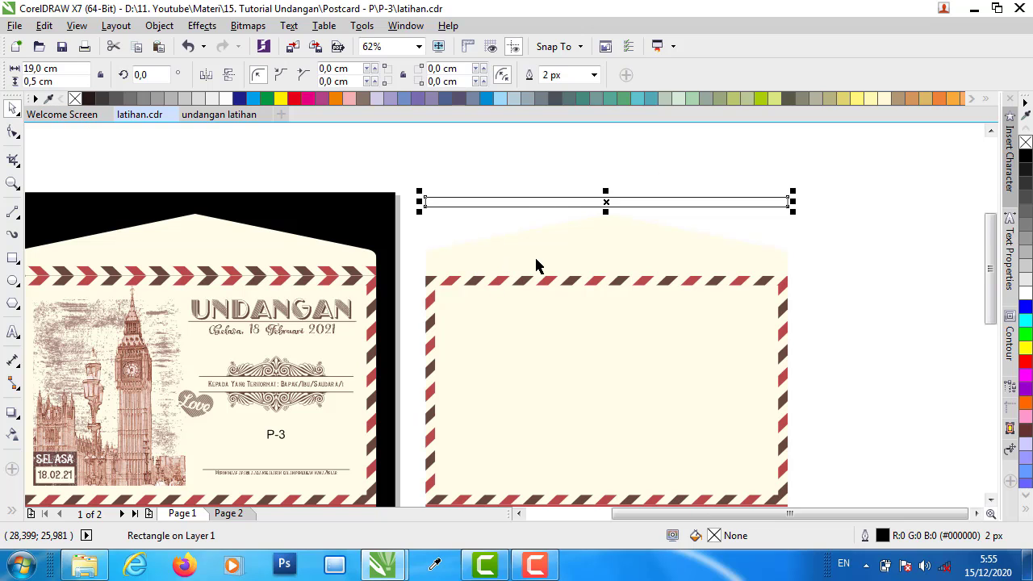
pyautogui.keyDown('shift'); pyautogui.click(629, 239); pyautogui.keyUp('shift')
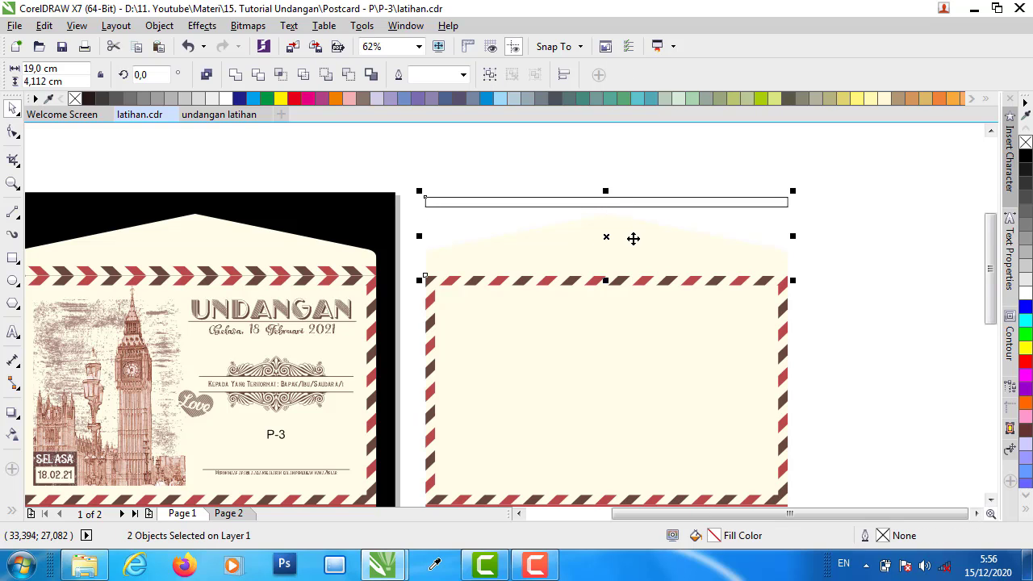
pyautogui.press('b')
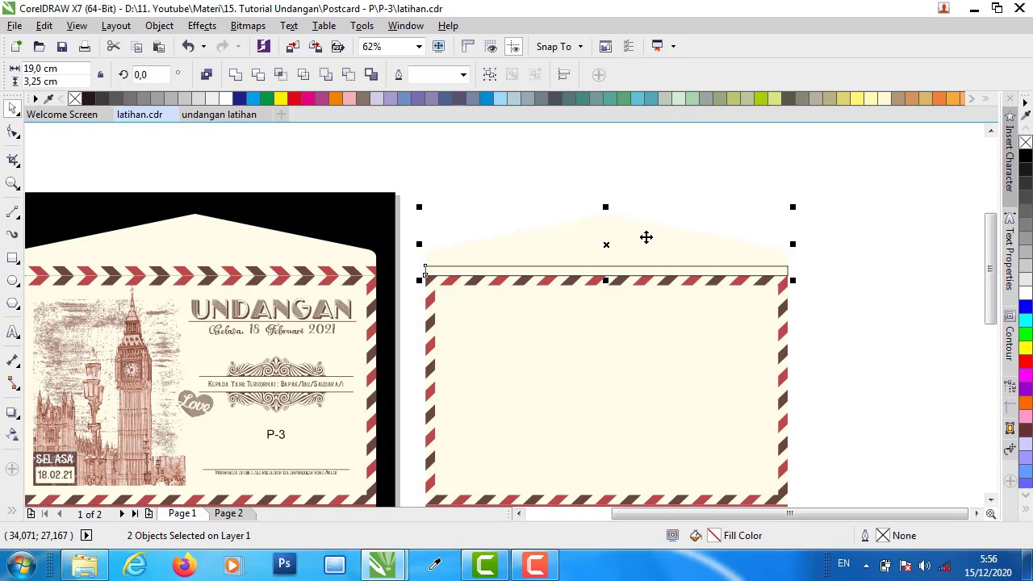
pyautogui.press('Escape')
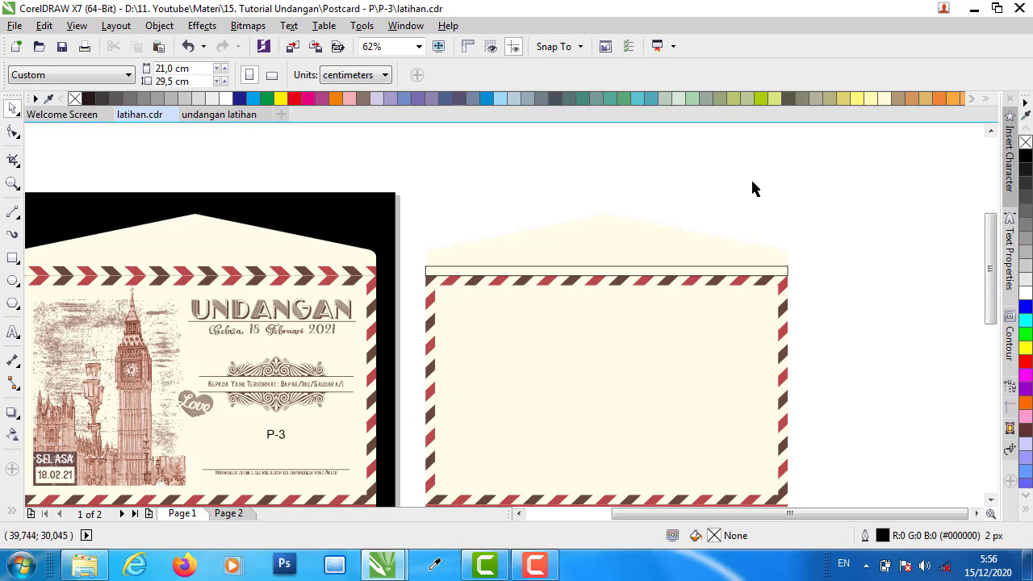
# - Create a horizontally mirrored copy of the striped envelope body against its right edge
pyautogui.click(722, 287)
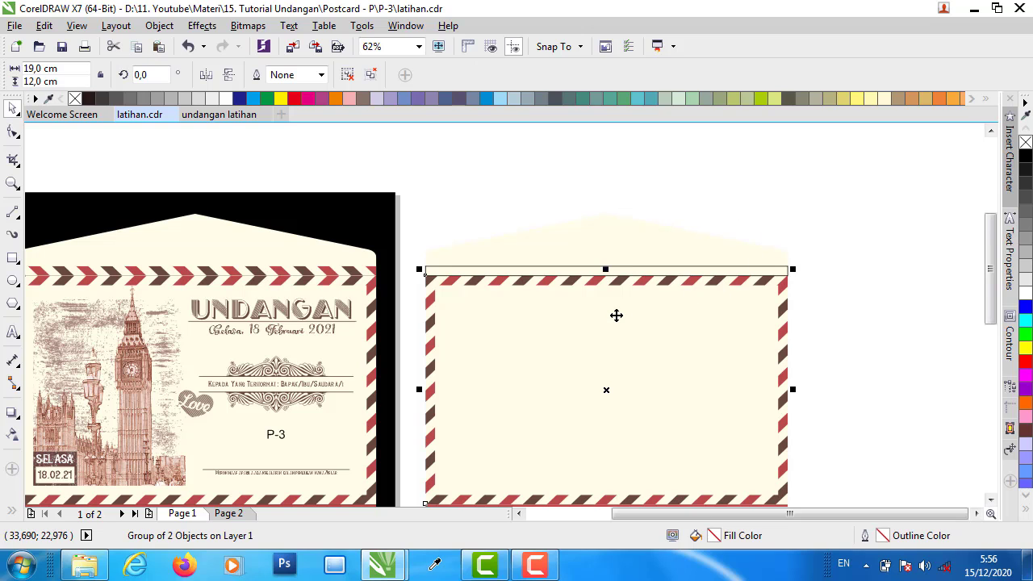
pyautogui.scroll(-2, 605, 371)
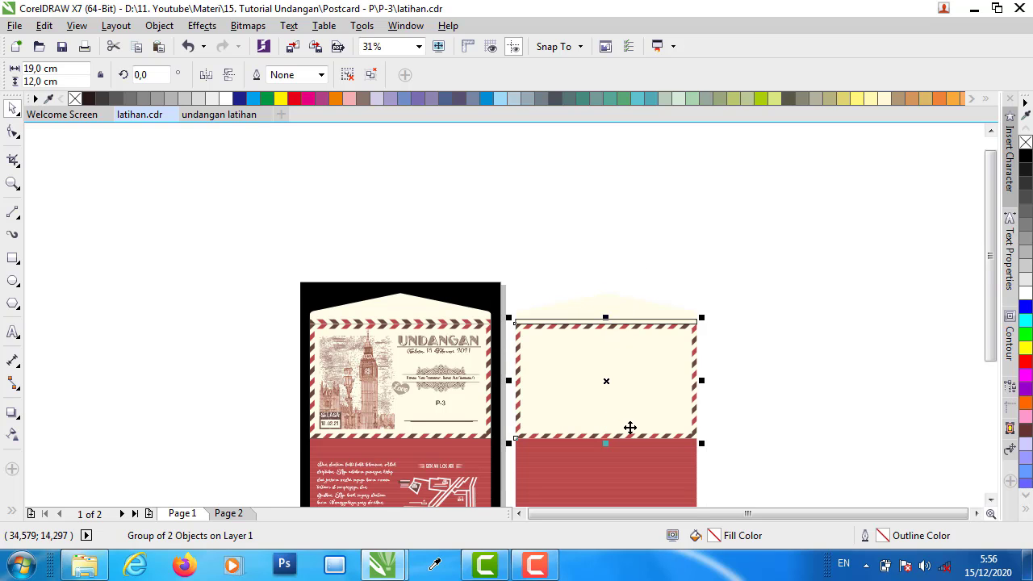
pyautogui.scroll(2, 604, 434)
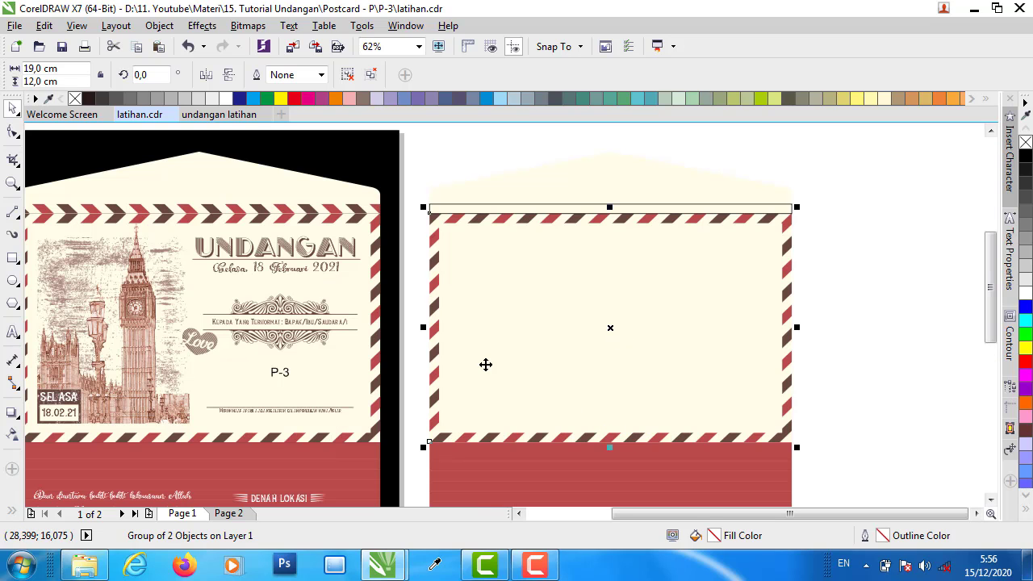
pyautogui.moveTo(424, 327); pyautogui.dragTo(911, 316)
pyautogui.scroll(-2, 368, 316)
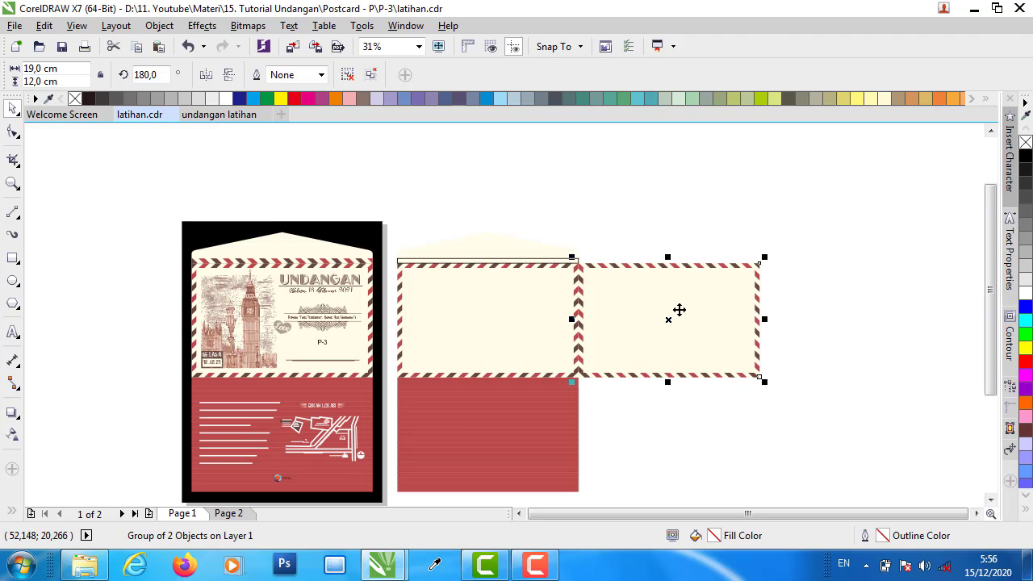
pyautogui.hotkey('ctrl', 'z')
pyautogui.moveTo(389, 319); pyautogui.dragTo(710, 323)
pyautogui.rightClick(710, 322)
pyautogui.click(710, 261)
pyautogui.click(710, 266)
# - Ungroup the mirrored body copy and delete its cream background rectangle, keeping only the striped frame
pyautogui.click(371, 74)
pyautogui.click(629, 192)
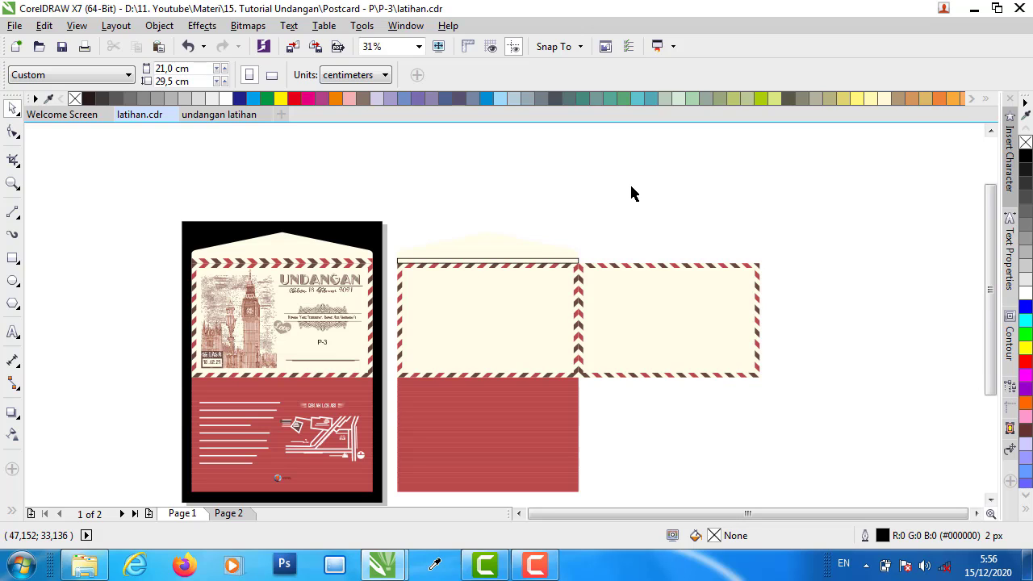
pyautogui.click(694, 300)
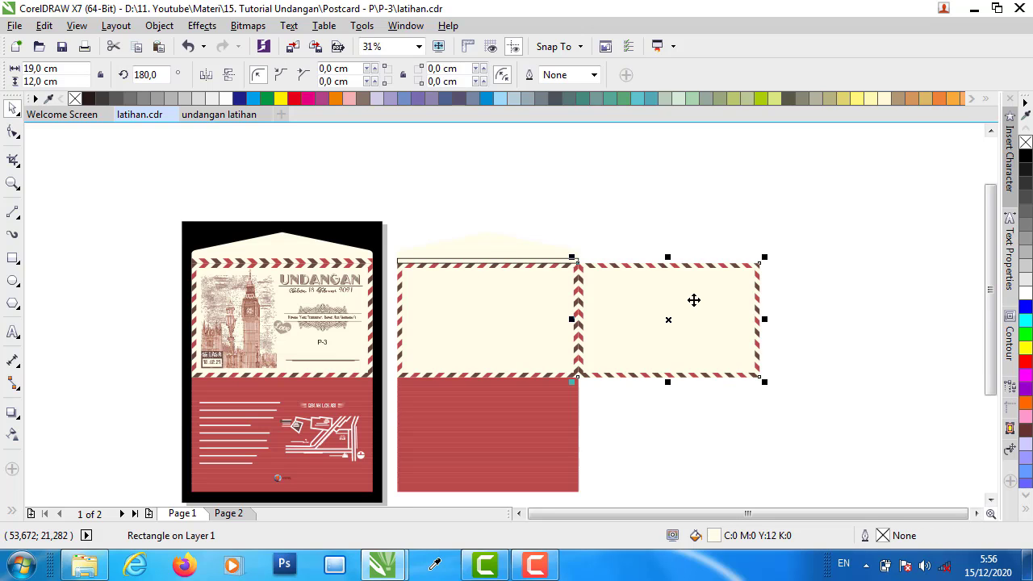
pyautogui.press('Delete')
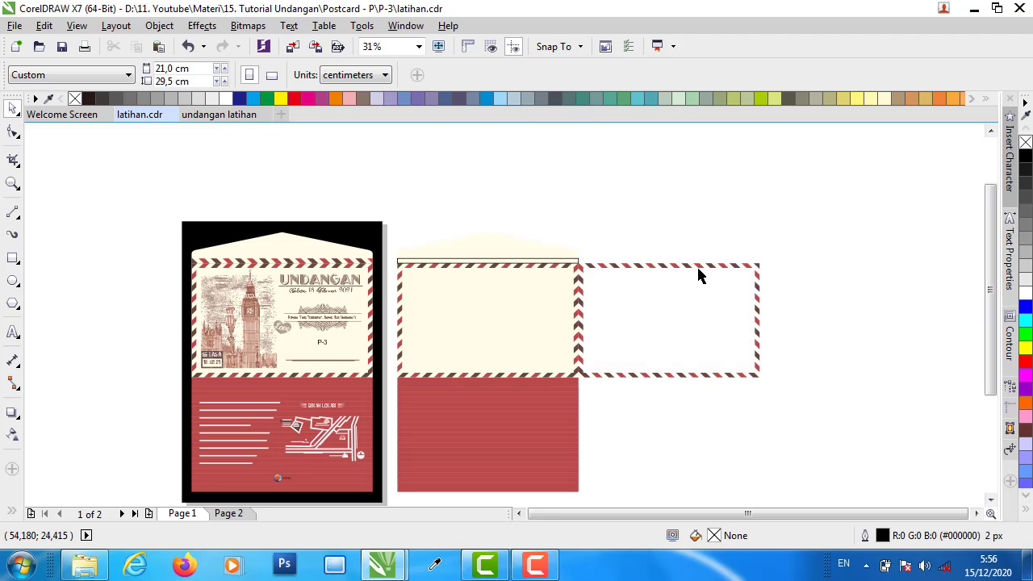
# - Flip the copied striped frame upward across its top edge and mirror it horizontally
pyautogui.click(699, 272)
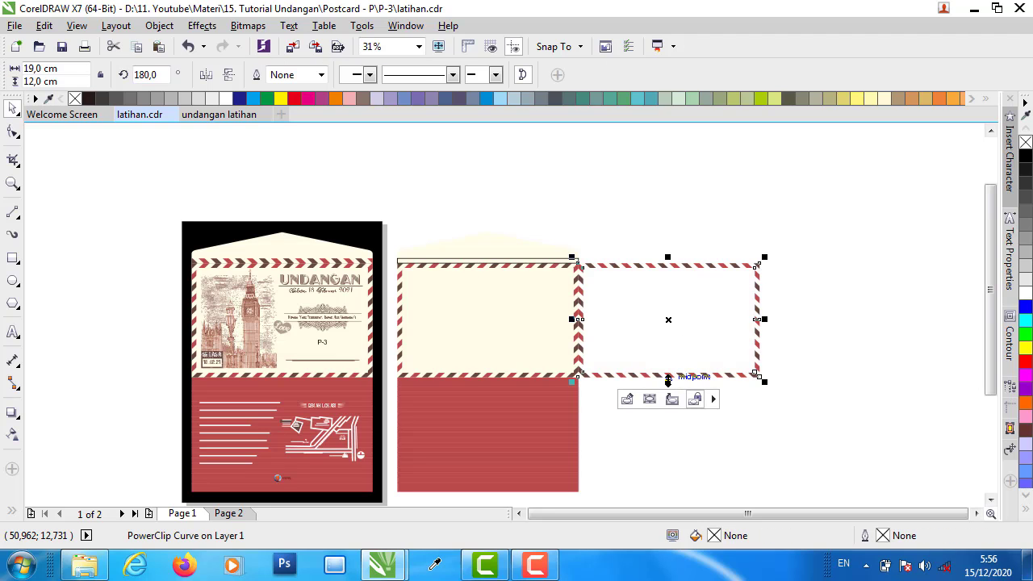
pyautogui.moveTo(667, 381); pyautogui.dragTo(673, 162)
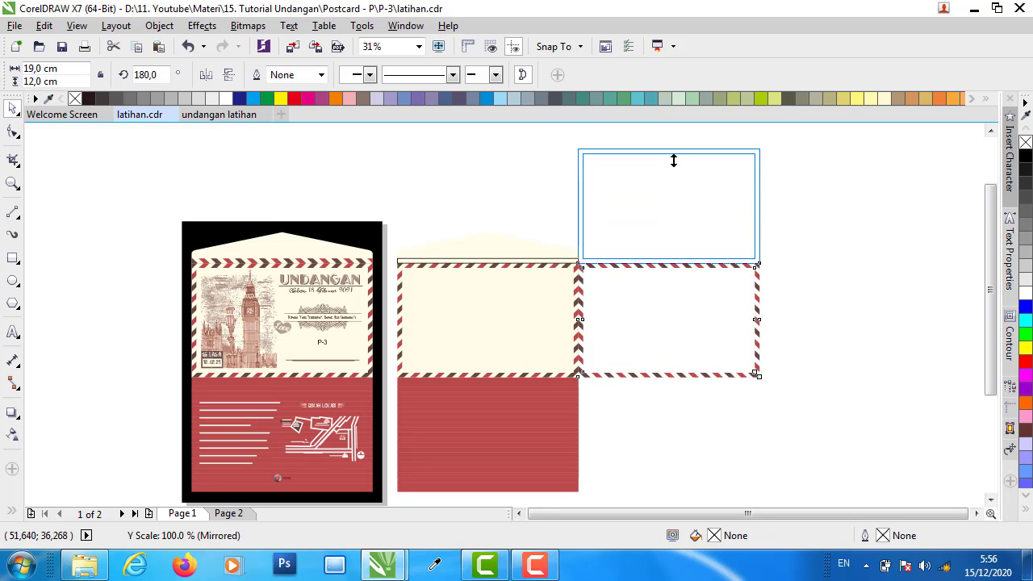
pyautogui.moveTo(673, 160); pyautogui.dragTo(673, 161)
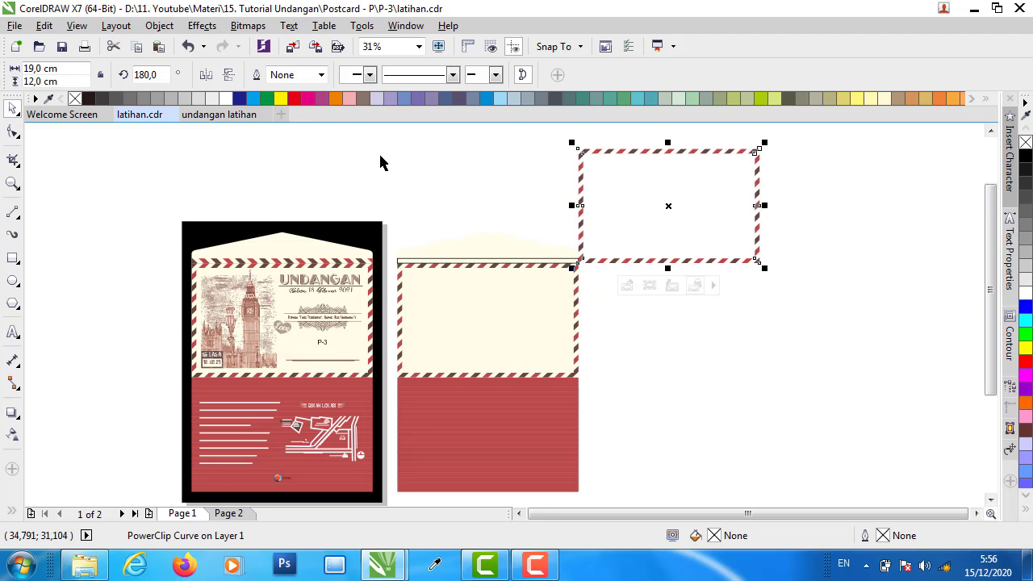
pyautogui.click(208, 76)
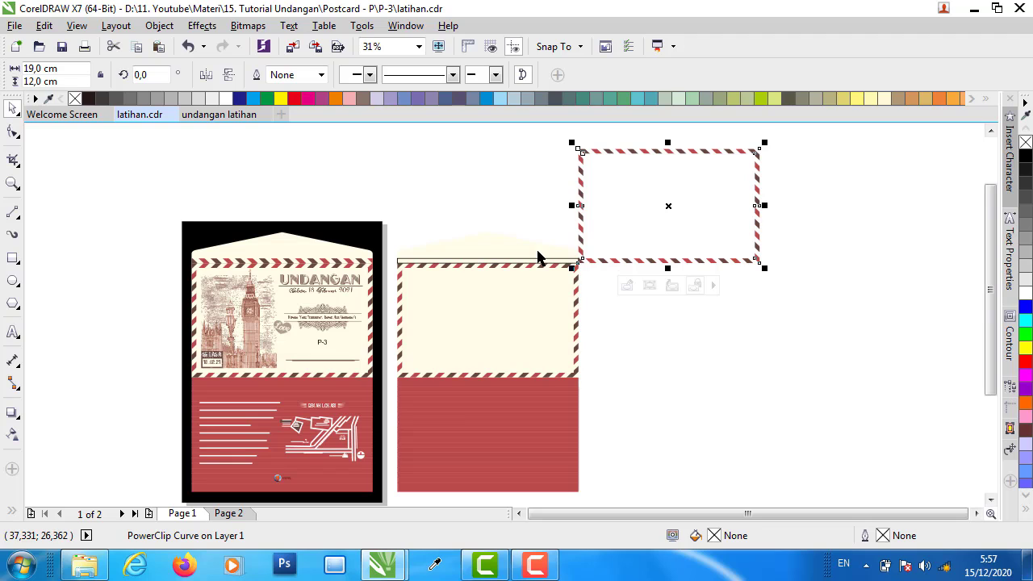
# - Center the flipped striped frame horizontally on the thin rectangle above the envelope body
pyautogui.scroll(2, 563, 269)
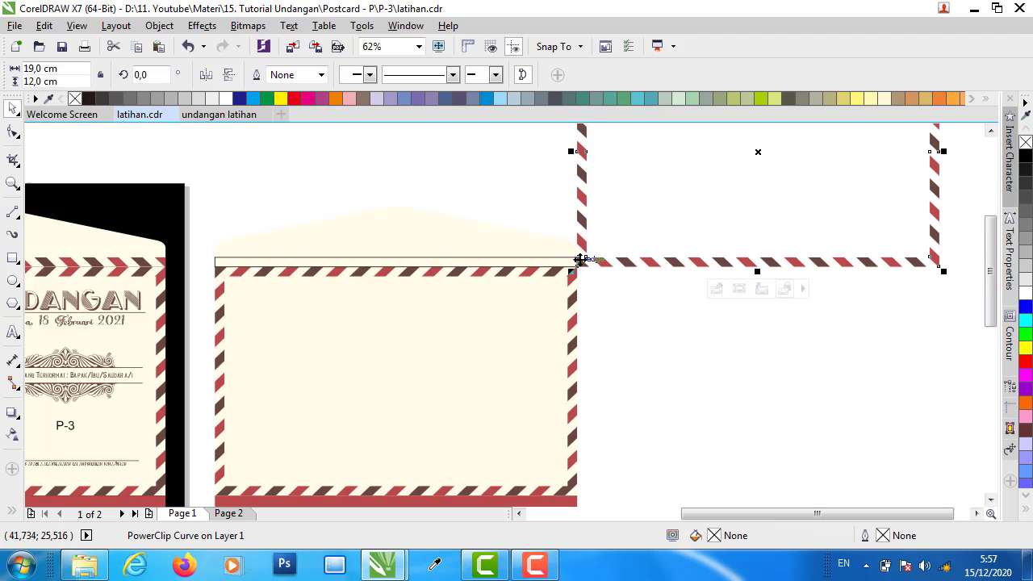
pyautogui.keyDown('shift'); pyautogui.click(526, 259); pyautogui.keyUp('shift')
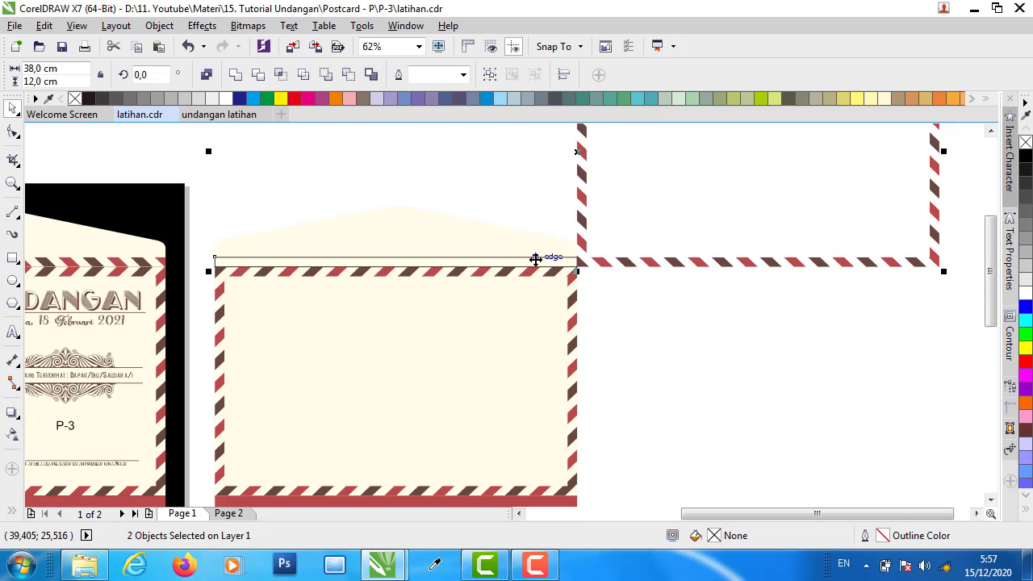
pyautogui.press('e')
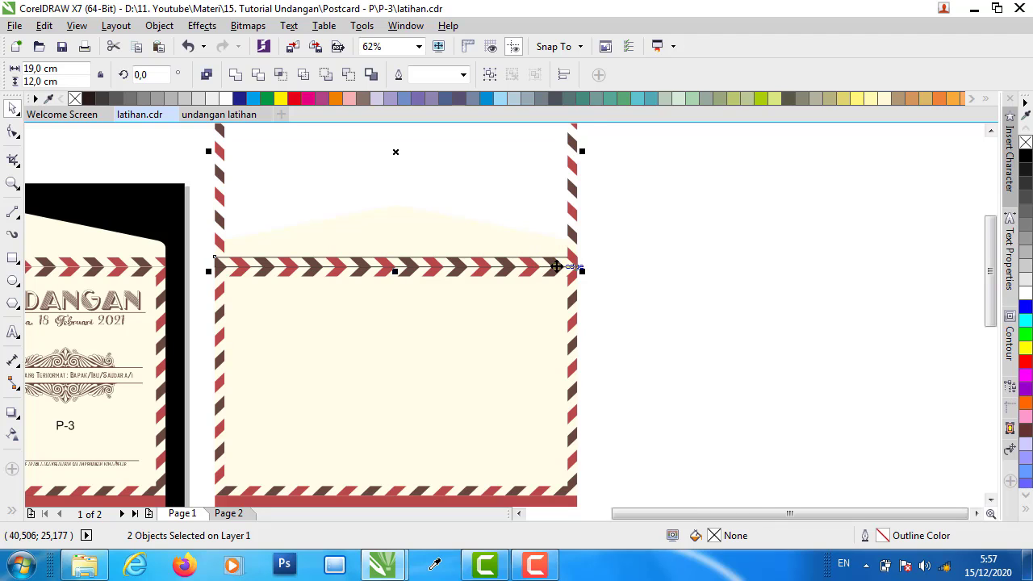
# - Try to PowerClip the flipped striped frame inside the thin rectangle above the envelope body
pyautogui.scroll(2, 556, 265)
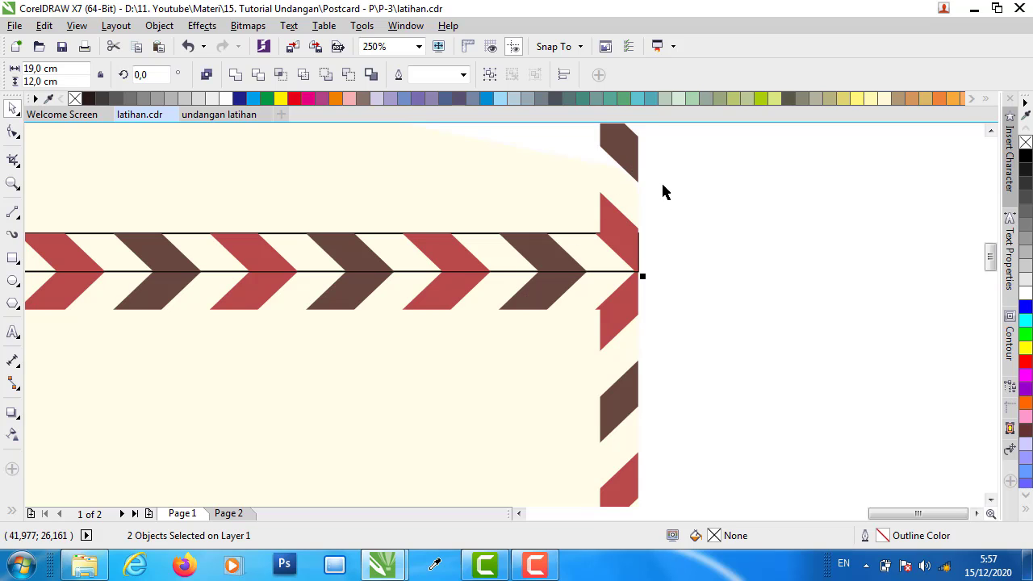
pyautogui.click(629, 161)
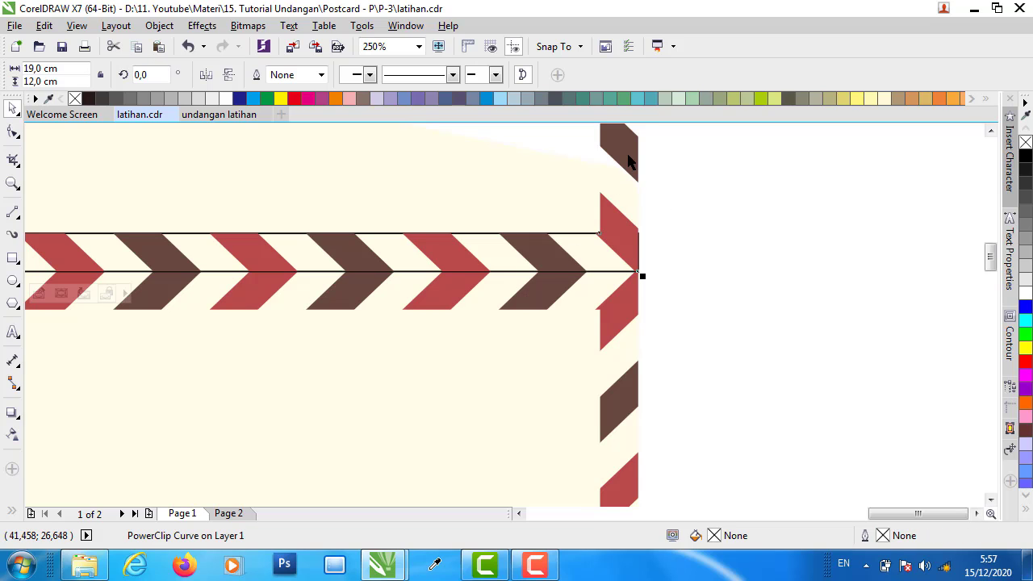
pyautogui.rightClick(629, 160)
pyautogui.click(652, 163)
pyautogui.scroll(-3, 636, 218)
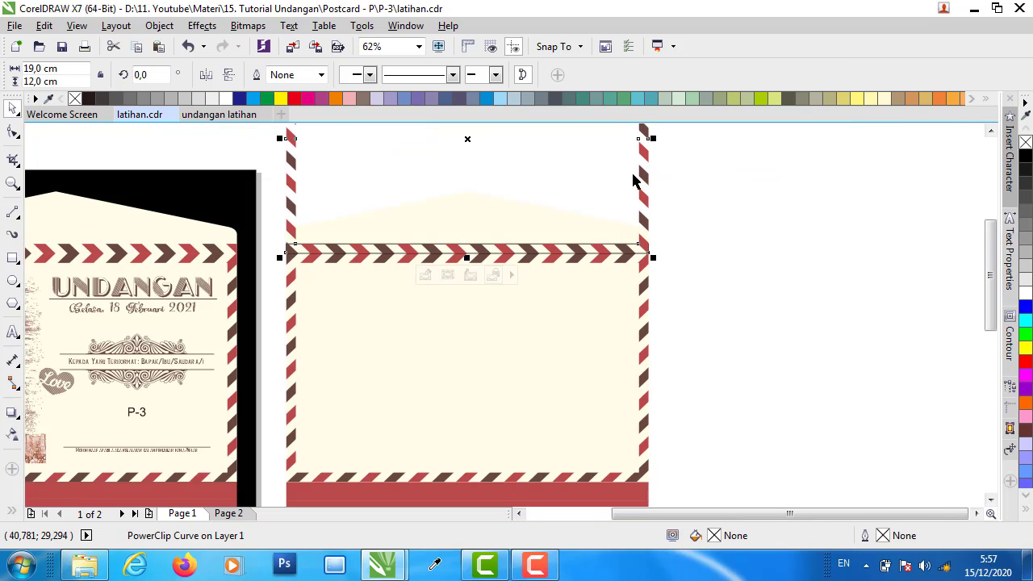
pyautogui.scroll(2, 633, 187)
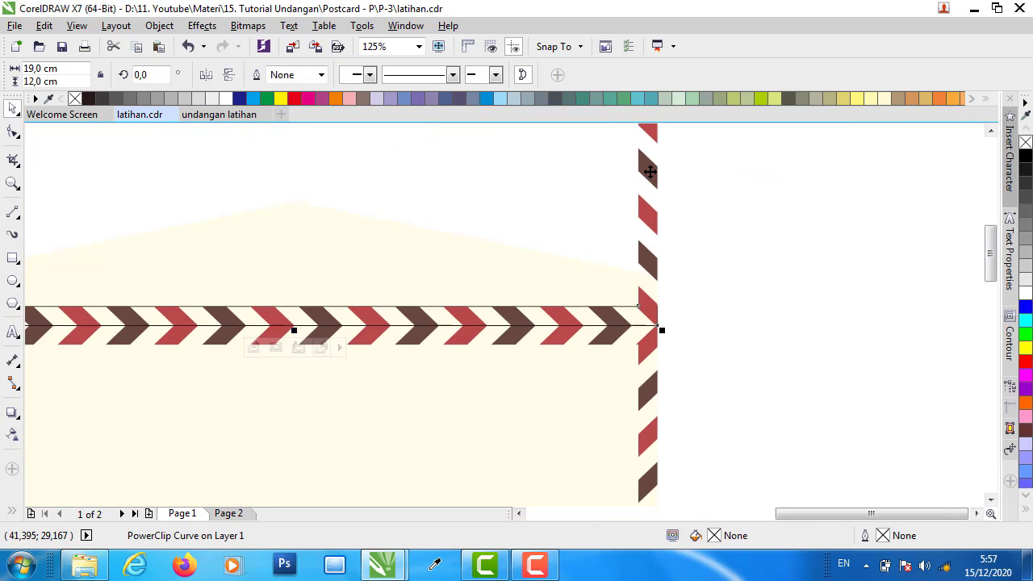
pyautogui.rightClick(649, 171)
pyautogui.click(701, 66)
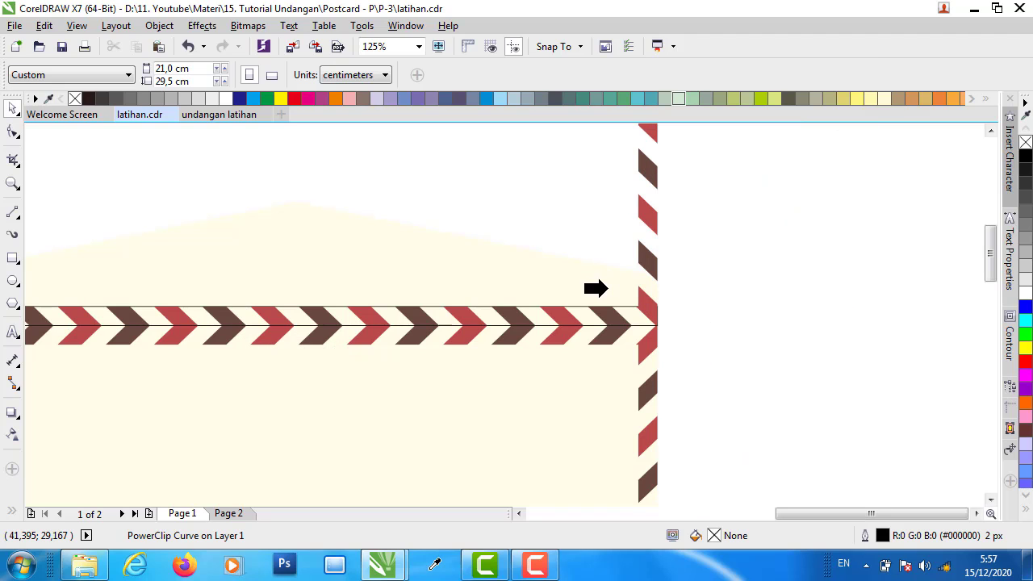
pyautogui.click(631, 321)
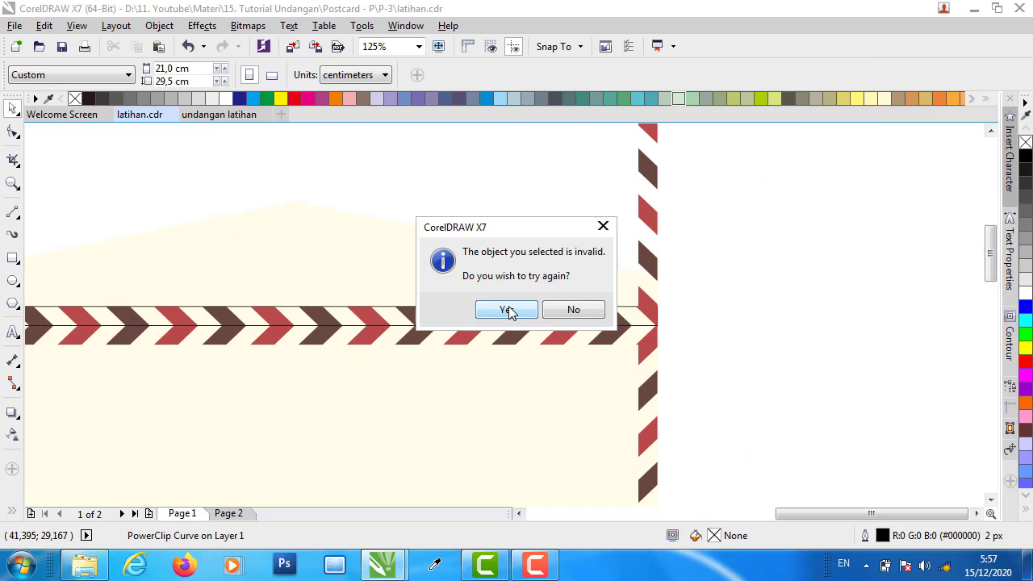
pyautogui.click(574, 310)
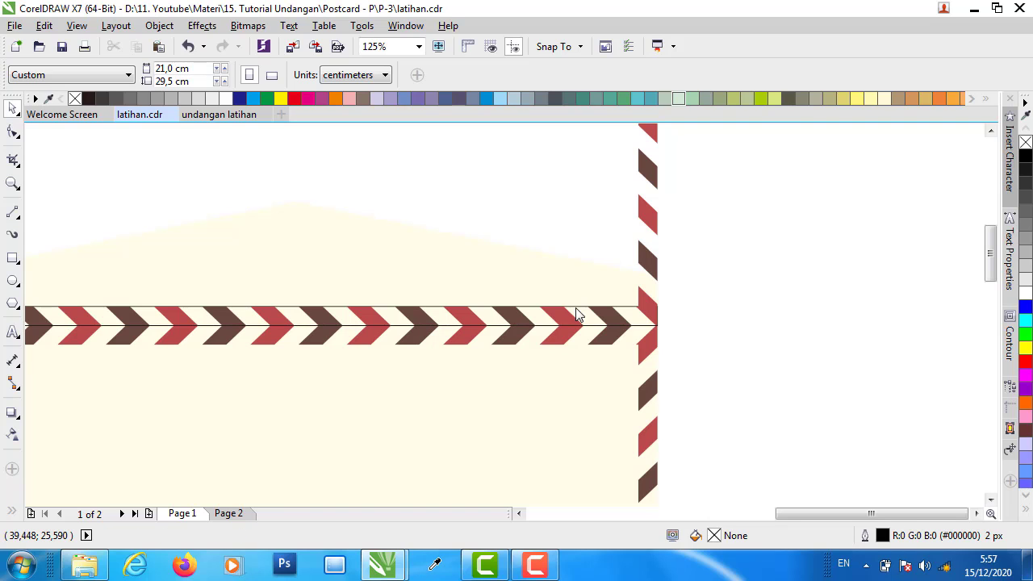
# - Send the flipped striped frame to the back of the layer
pyautogui.scroll(-4, 700, 302)
pyautogui.scroll(4, 698, 305)
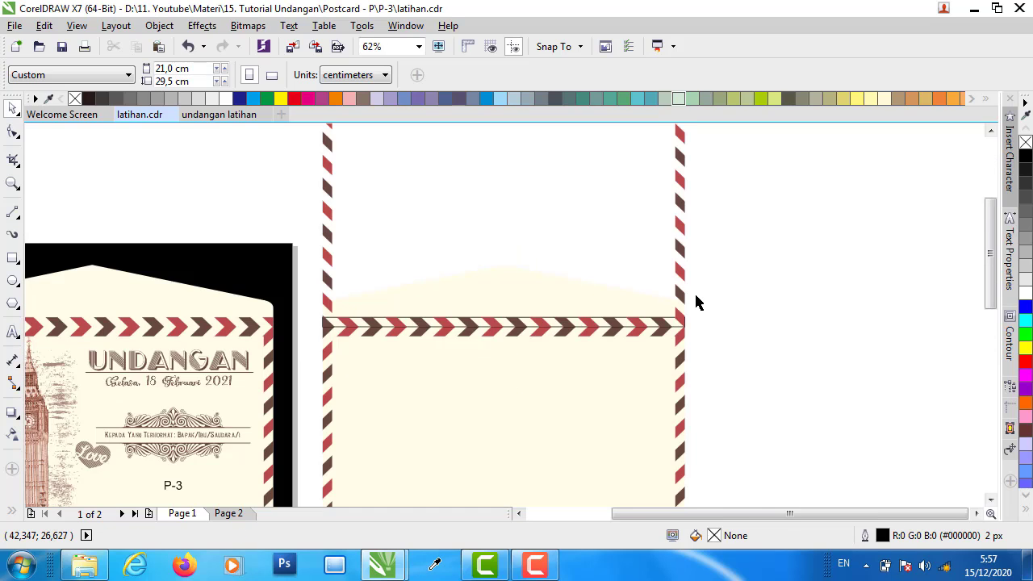
pyautogui.click(669, 262)
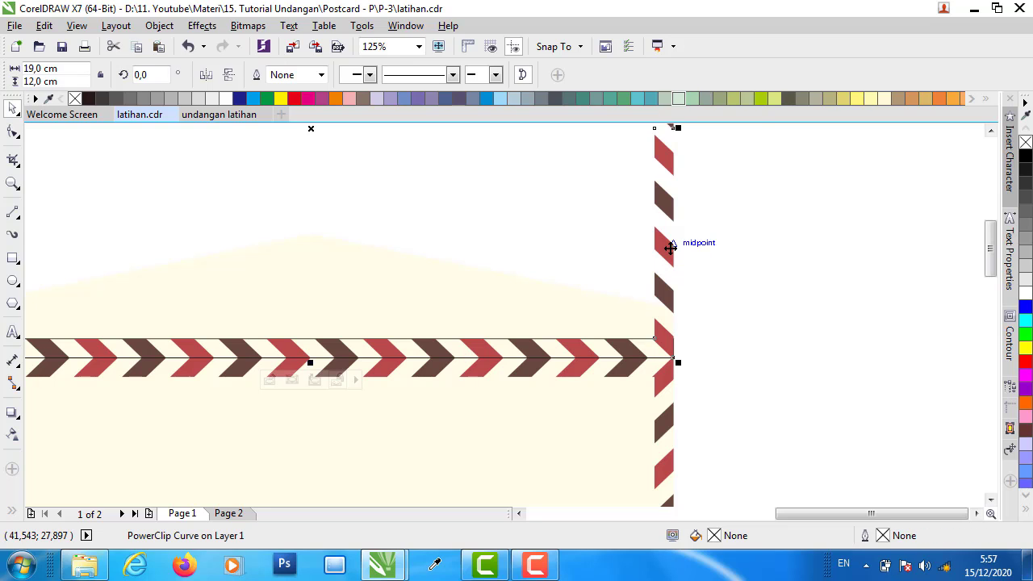
pyautogui.rightClick(667, 246)
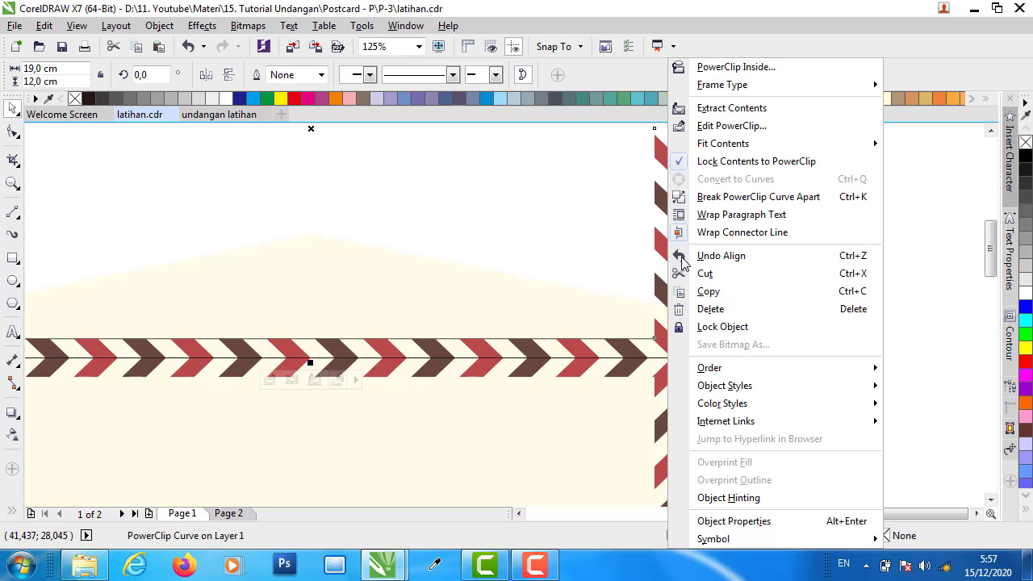
pyautogui.moveTo(733, 368)
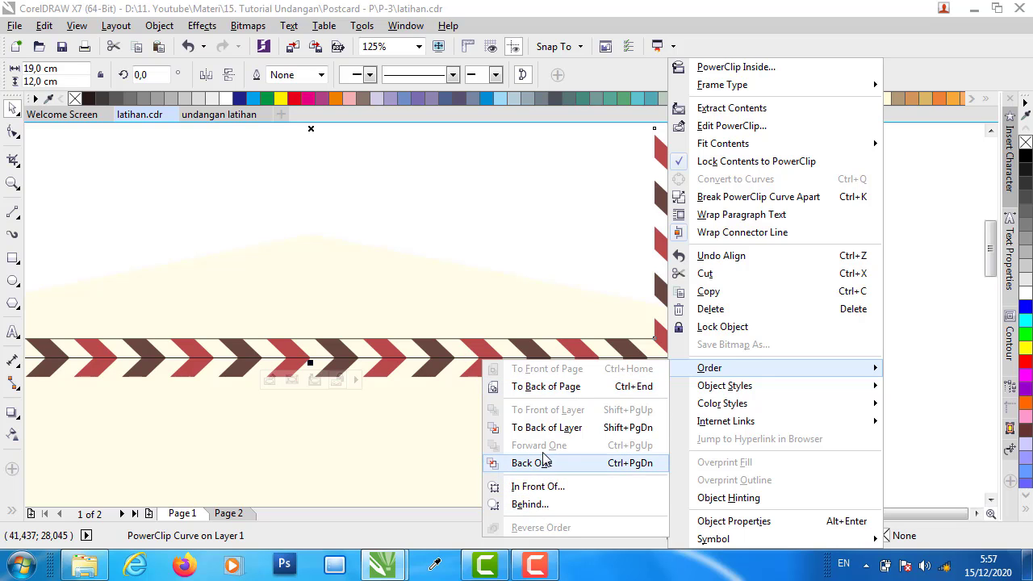
pyautogui.click(553, 427)
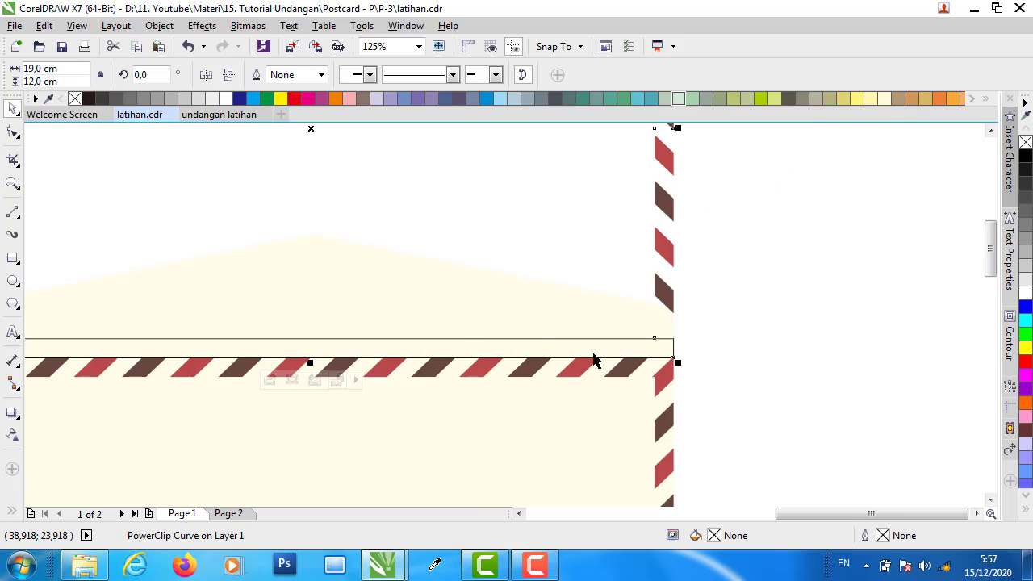
# - PowerClip the flipped striped frame inside the thin rectangle at the flap's base
pyautogui.rightClick(663, 205)
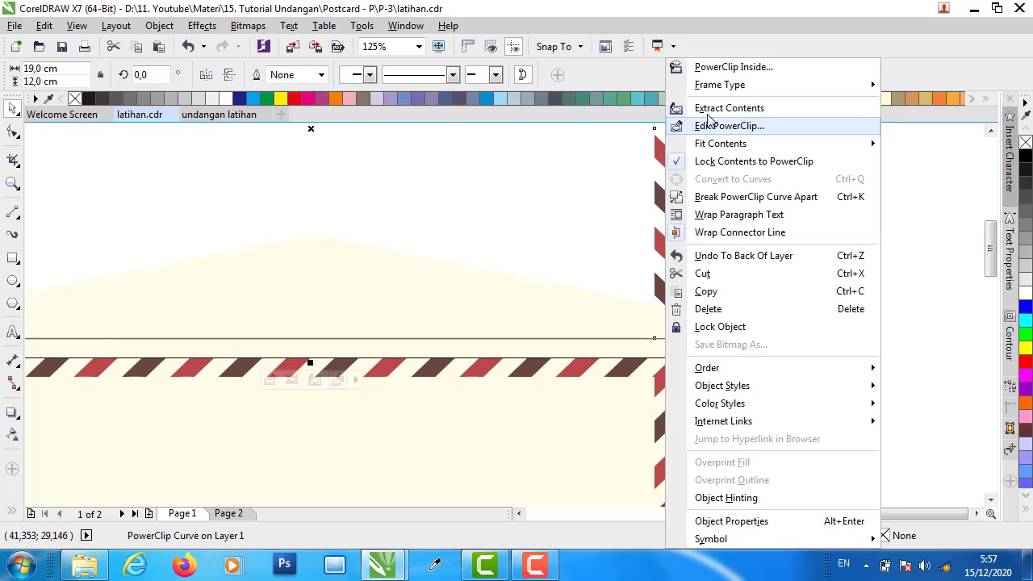
pyautogui.click(735, 67)
pyautogui.click(589, 342)
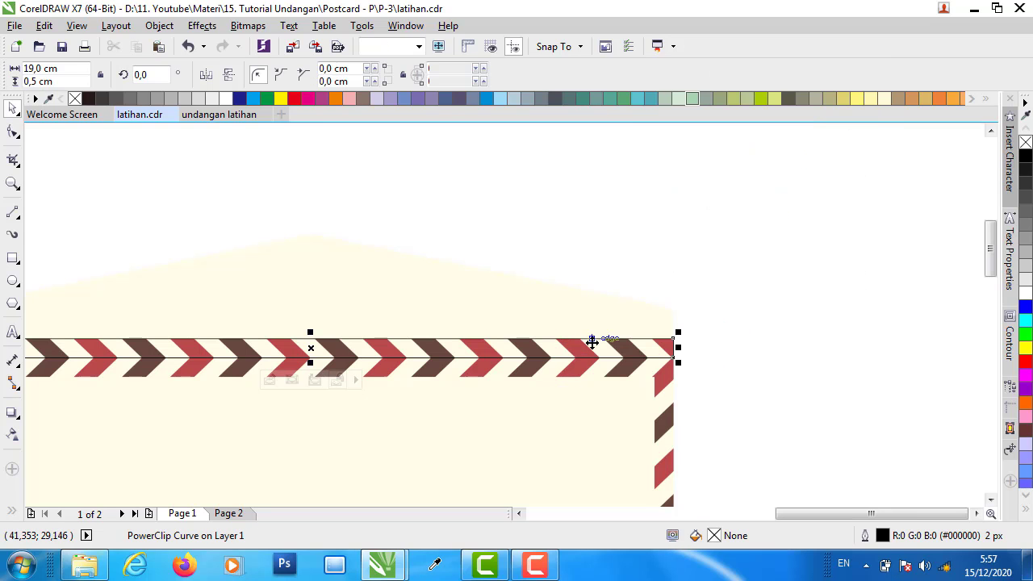
# - Remove the outline from the clipped stripe strip and deselect it
pyautogui.scroll(-4, 570, 357)
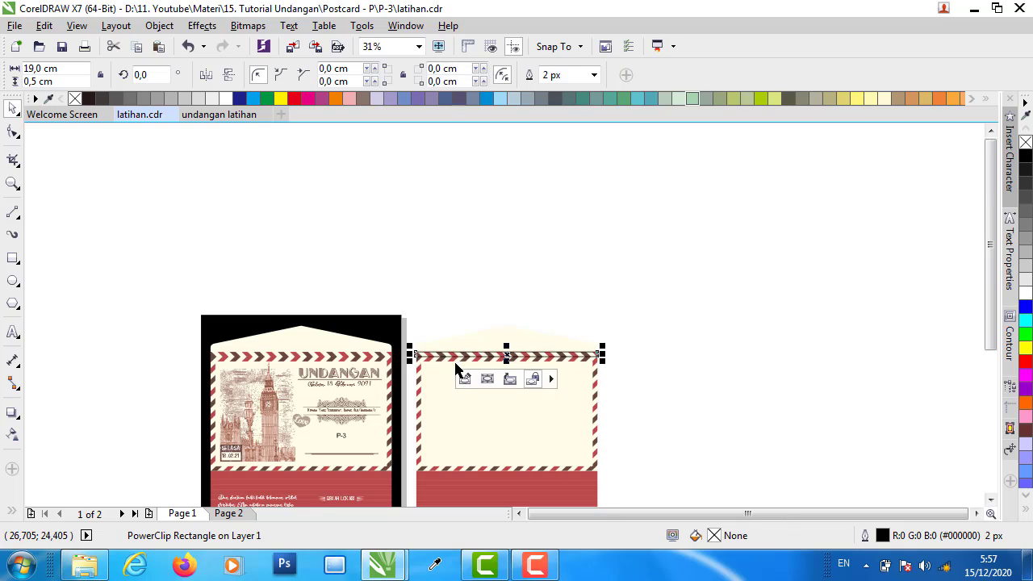
pyautogui.scroll(1, 456, 359)
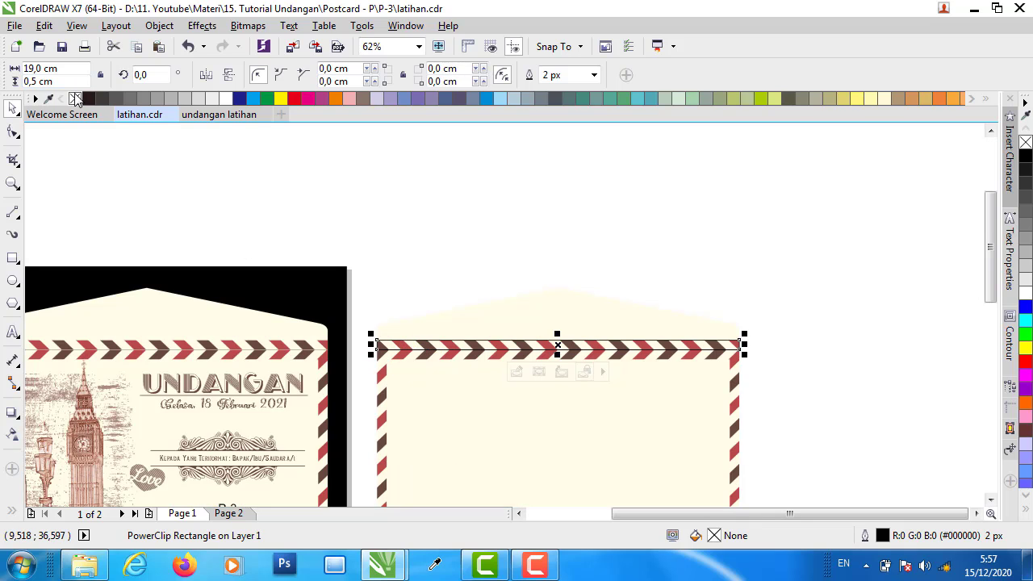
pyautogui.rightClick(77, 98)
pyautogui.click(522, 233)
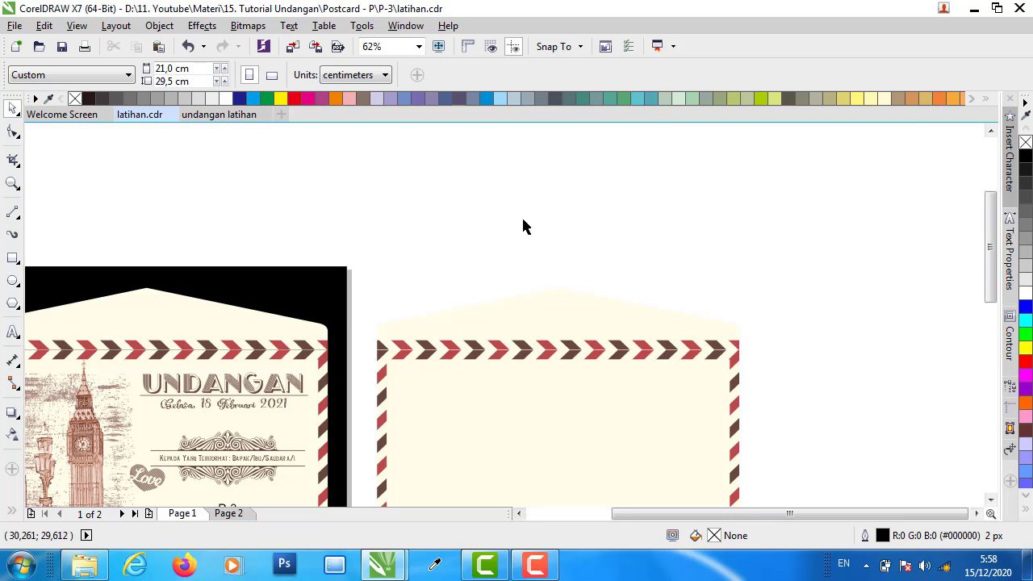
# - Go to Page 2 and place a copy of the whole blank envelope beside the original, away from the reference design
pyautogui.scroll(-2, 484, 219)
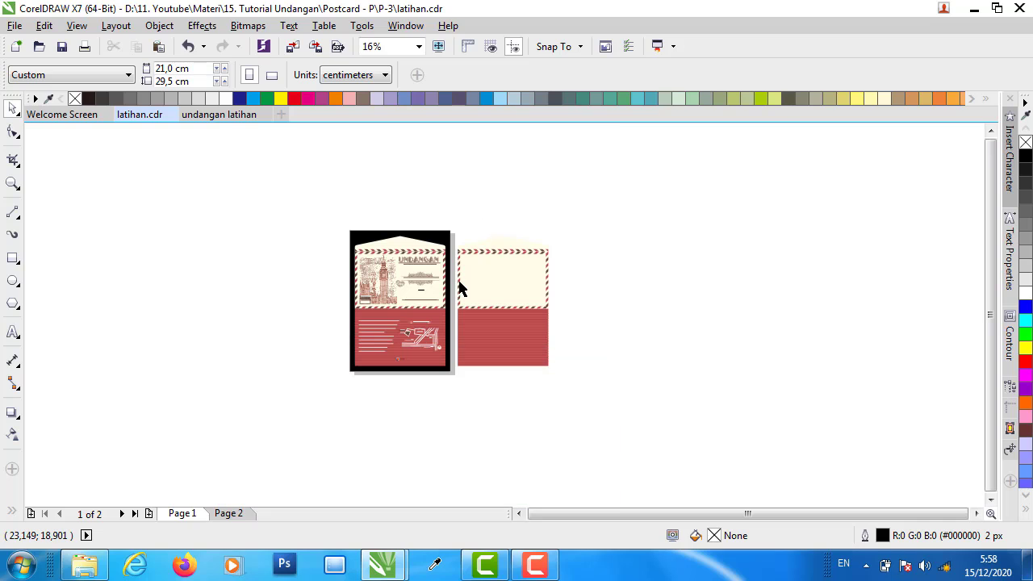
pyautogui.scroll(1, 476, 292)
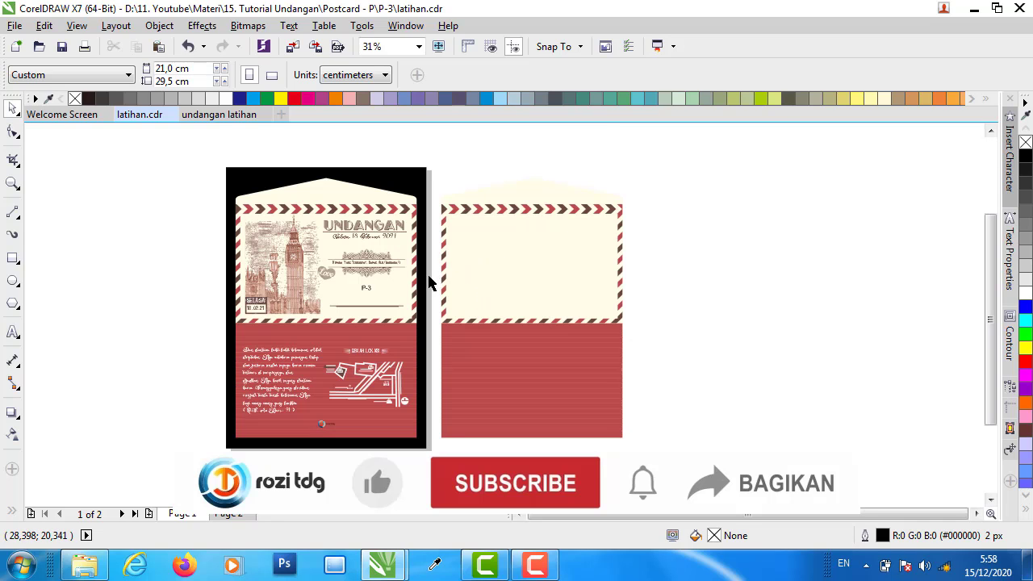
pyautogui.click(228, 514)
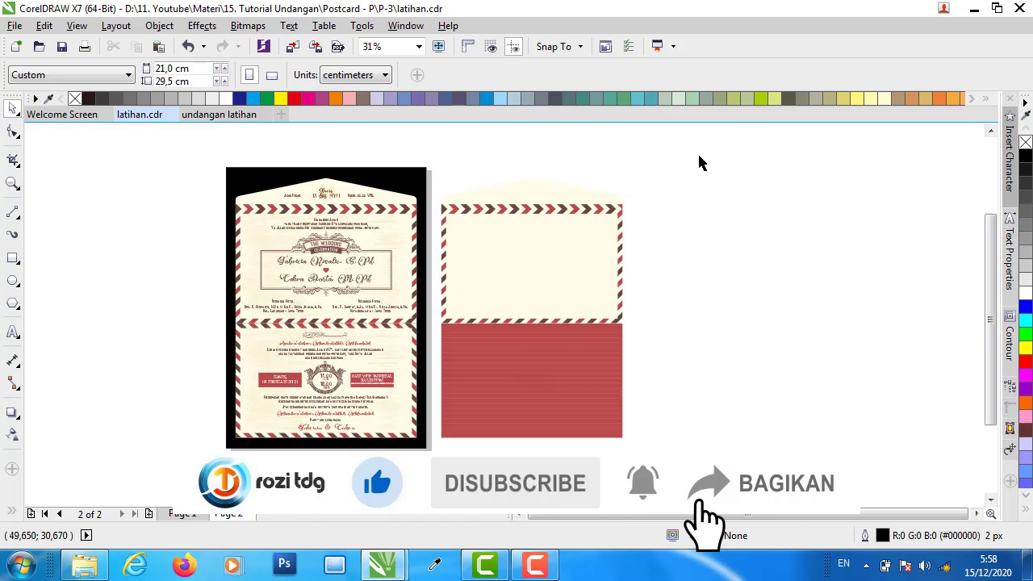
pyautogui.moveTo(699, 158); pyautogui.dragTo(433, 452)
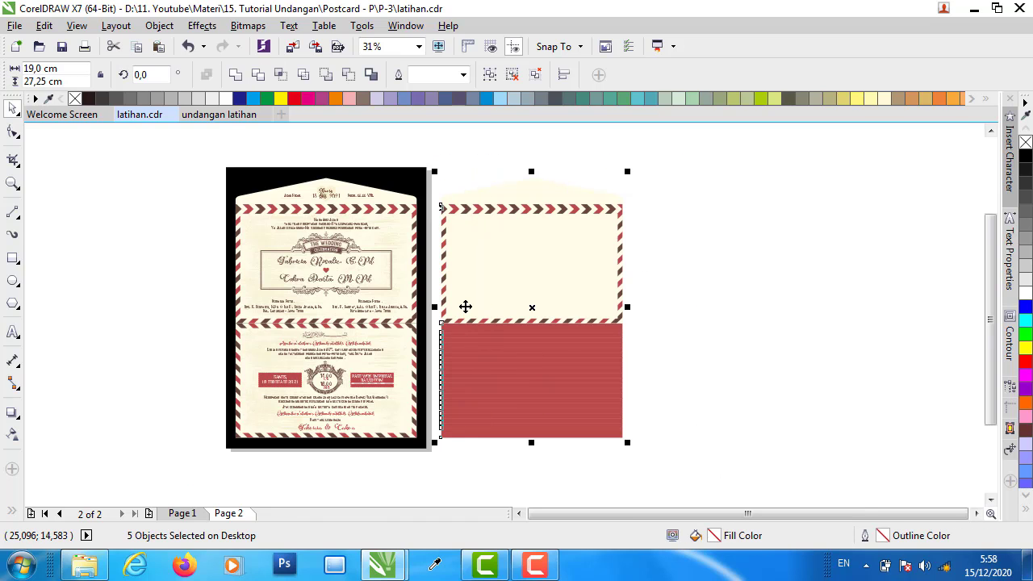
pyautogui.moveTo(466, 305); pyautogui.dragTo(636, 319)
# - Delete the copied envelope's red lower panel and fill its place with a vertically mirrored copy of the striped cream body
pyautogui.click(718, 190)
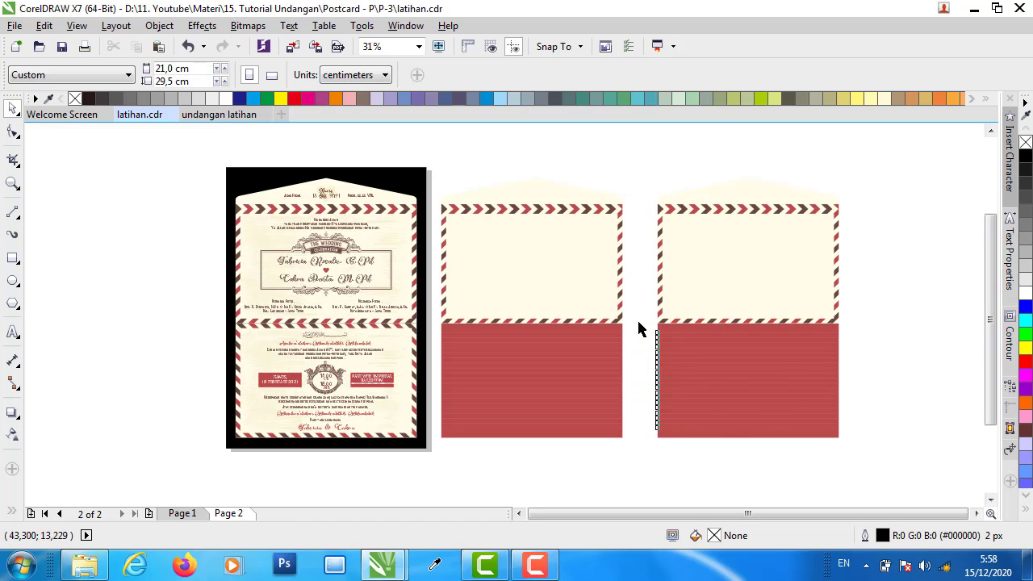
pyautogui.press('Delete')
pyautogui.click(779, 270)
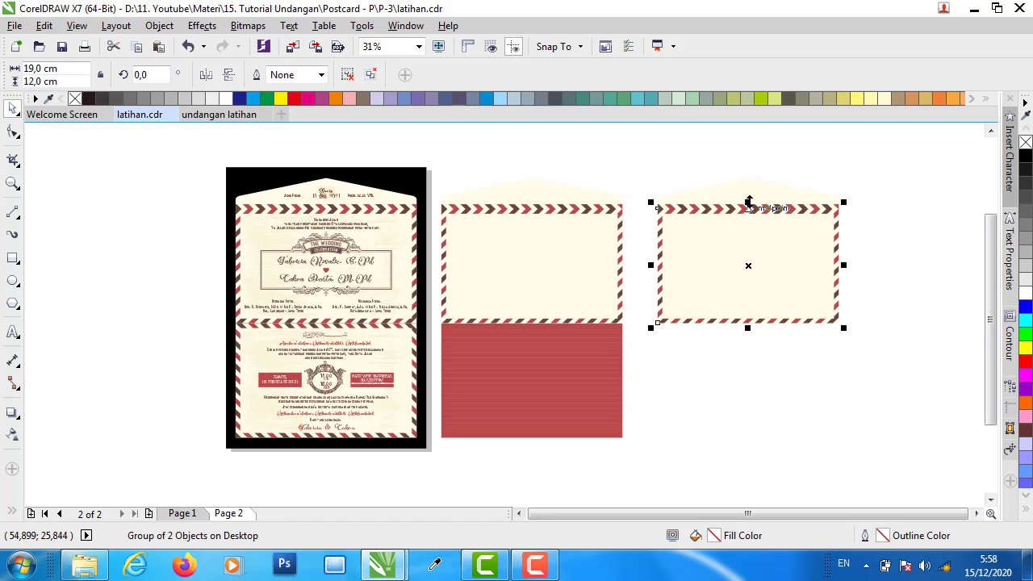
pyautogui.moveTo(748, 201); pyautogui.dragTo(764, 407)
pyautogui.click(903, 327)
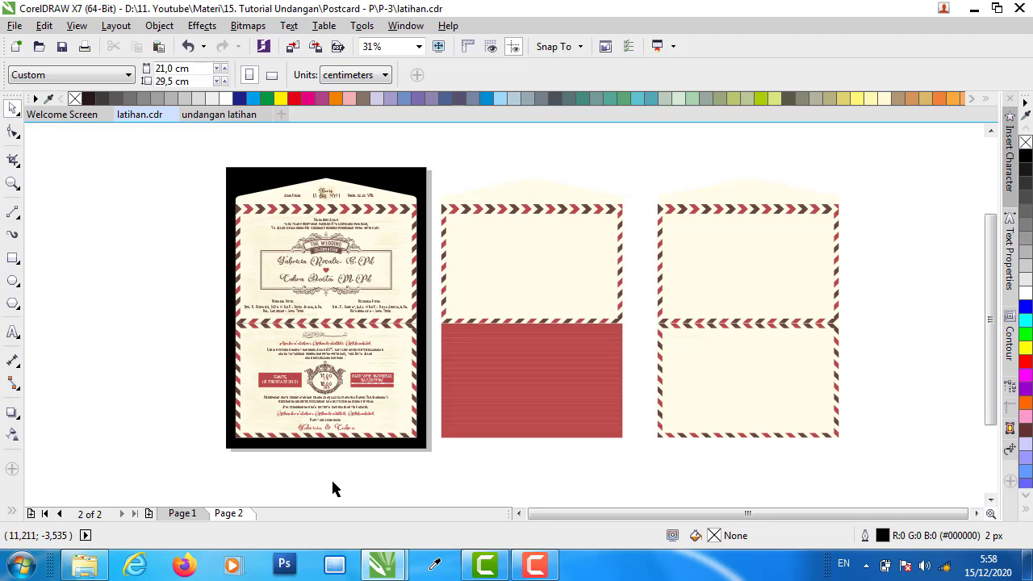
# - Return to Page 1 and examine the clock tower illustration in the reference design
pyautogui.click(184, 513)
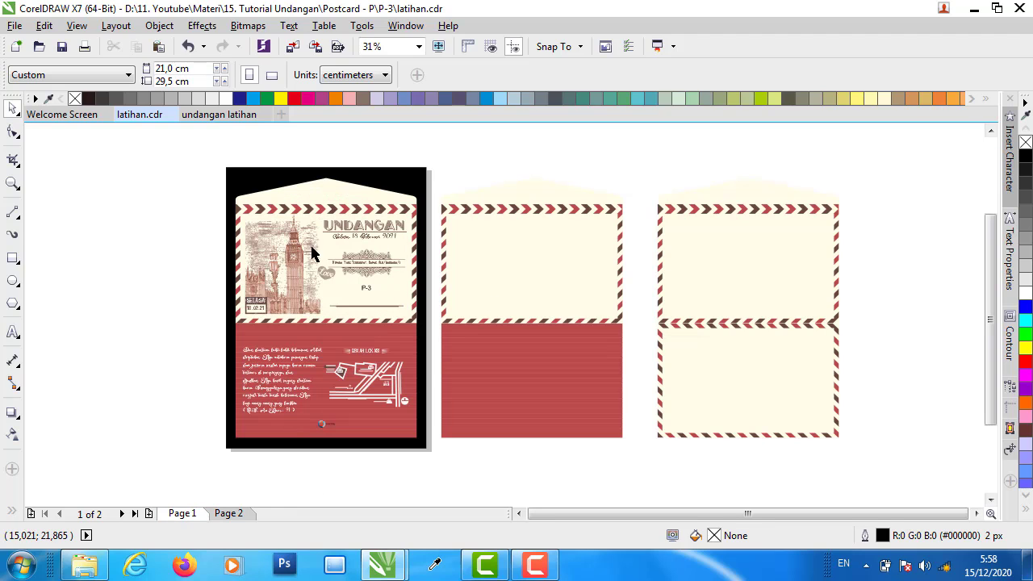
pyautogui.click(290, 268)
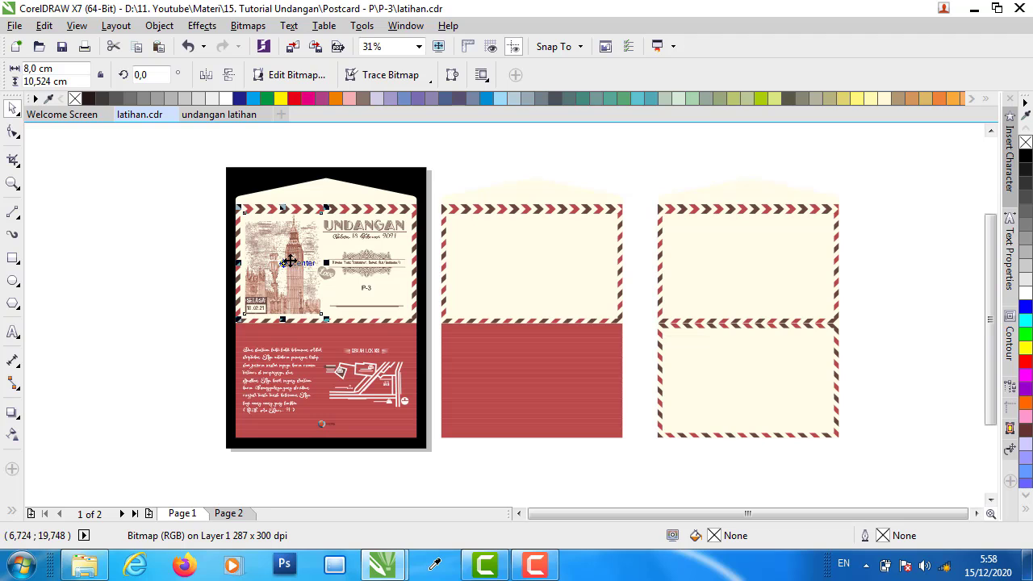
pyautogui.click(145, 254)
pyautogui.click(275, 235)
pyautogui.click(166, 291)
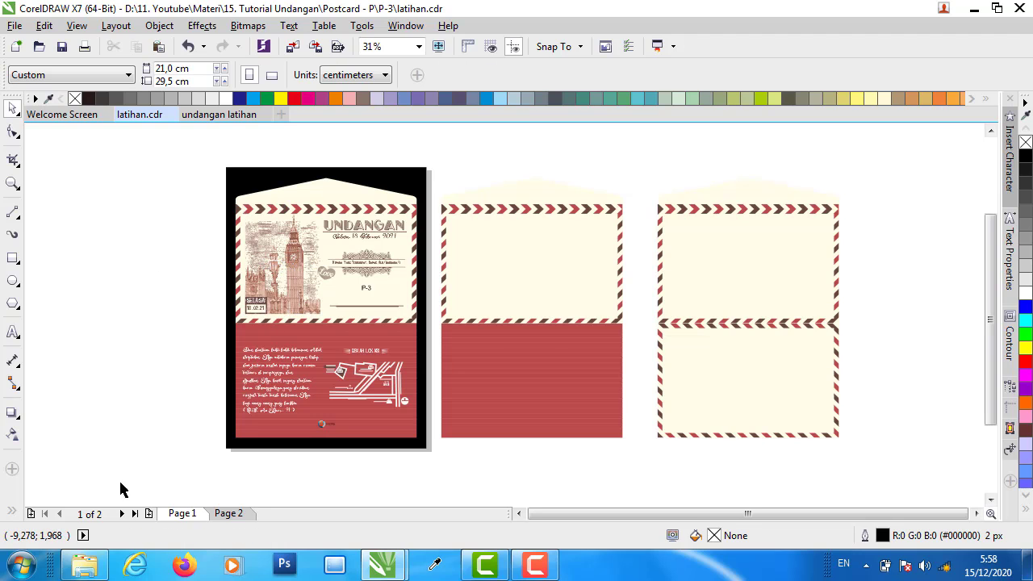
# - Switch to Windows Explorer, open the Upload folder and examine the Vector folder and the Undangan P3 - CDR X3 file
pyautogui.click(95, 571)
pyautogui.click(502, 304)
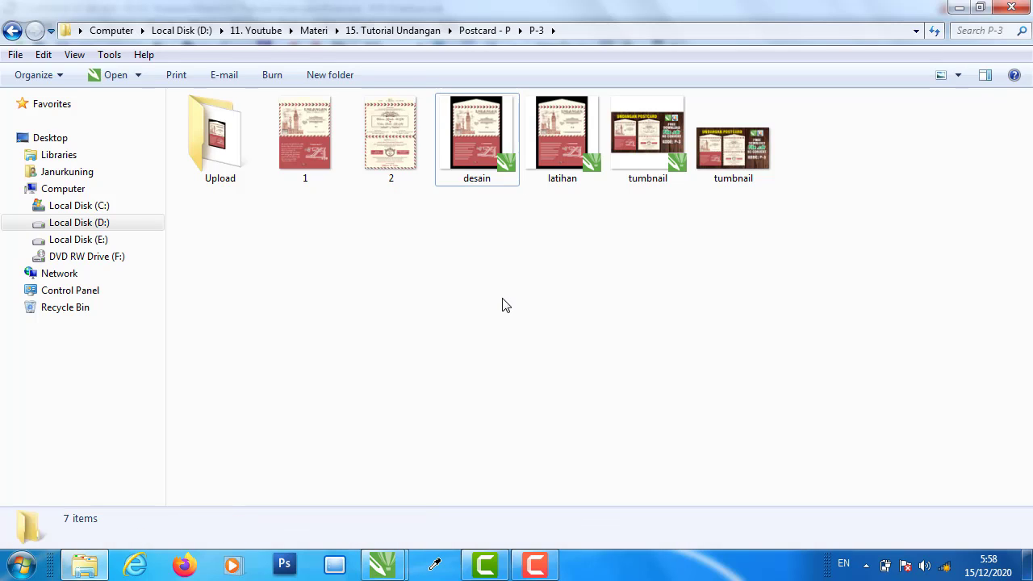
pyautogui.doubleClick(242, 165)
pyautogui.click(307, 156)
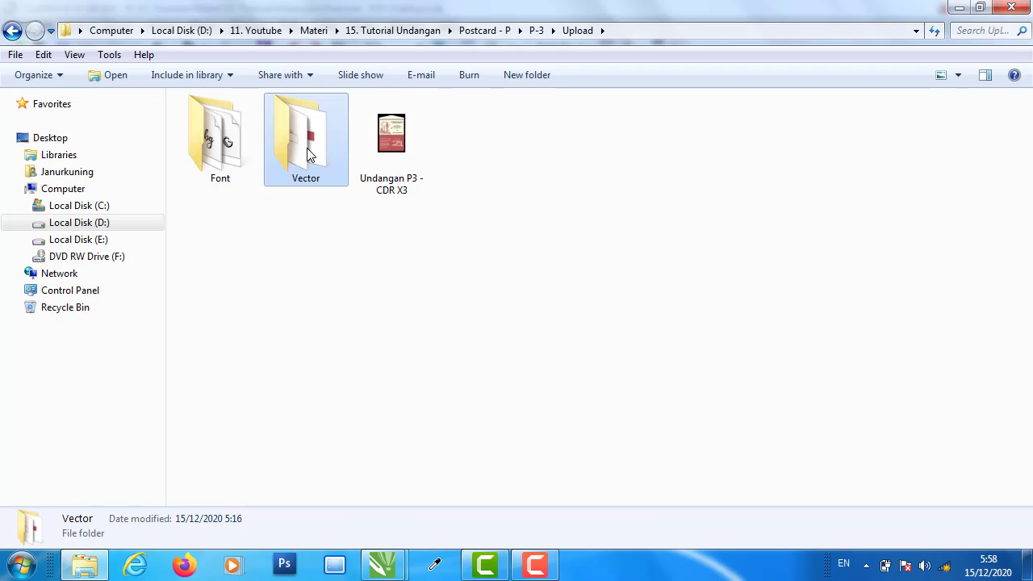
pyautogui.click(259, 260)
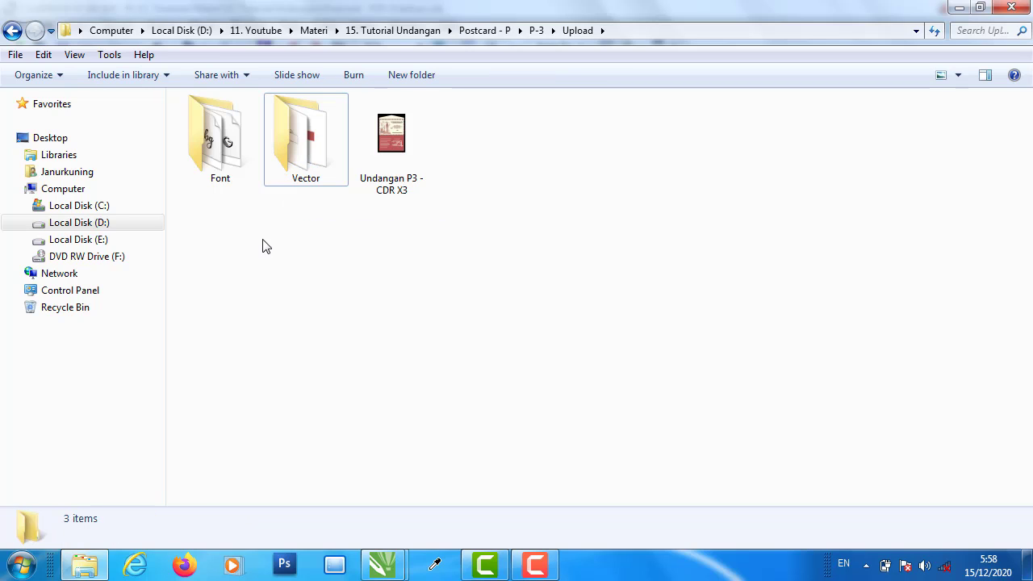
pyautogui.click(398, 136)
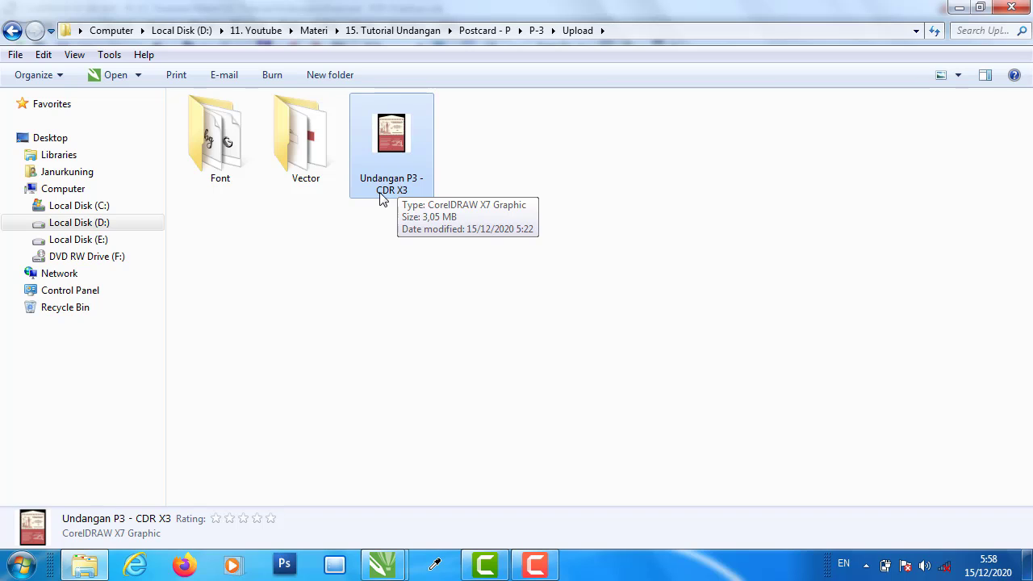
# - Examine the font files in the Font folder, including Vintage Panels, and return to the Upload folder
pyautogui.click(267, 179)
pyautogui.doubleClick(215, 139)
pyautogui.moveTo(234, 213)
pyautogui.mouseDown()
pyautogui.moveTo(234, 138)
pyautogui.moveTo(244, 171)
pyautogui.moveTo(263, 170)
pyautogui.moveTo(236, 173)
pyautogui.moveTo(231, 206)
pyautogui.mouseUp()
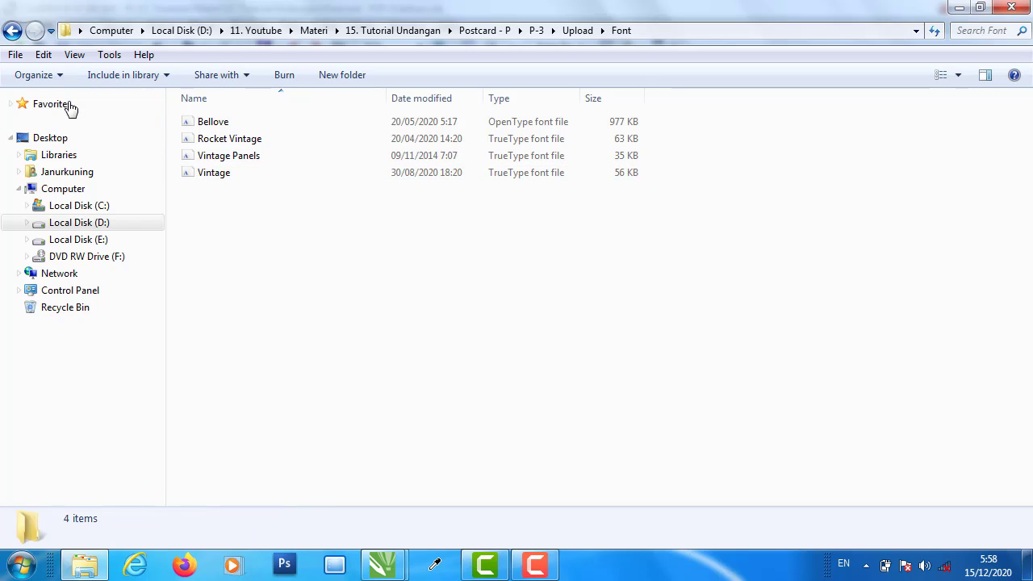
pyautogui.click(235, 161)
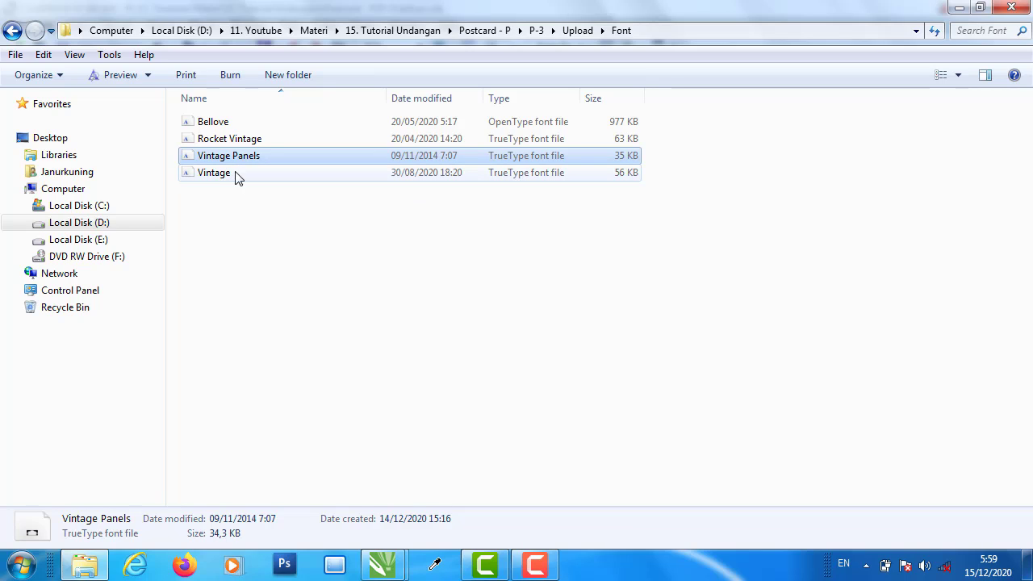
pyautogui.click(228, 201)
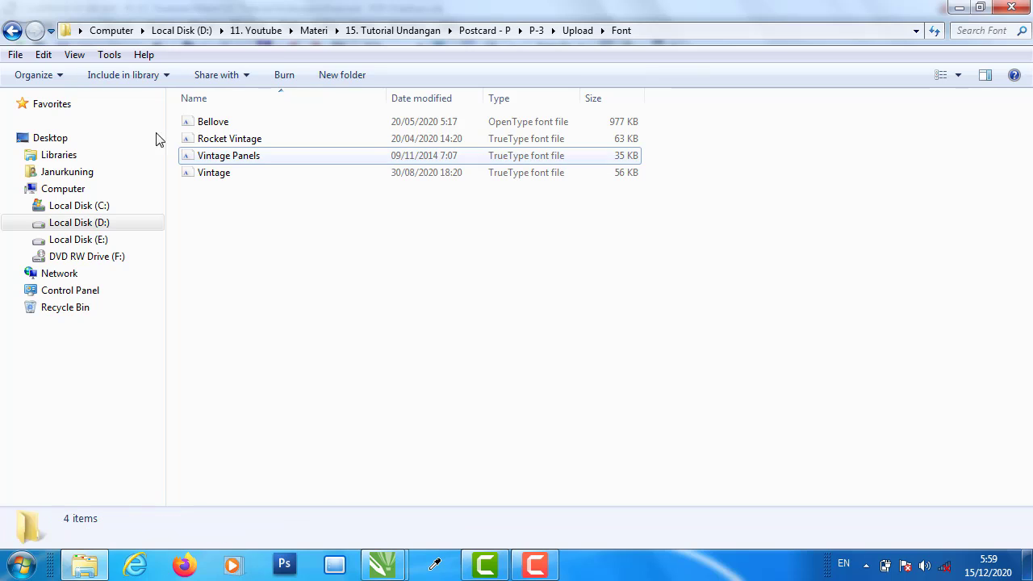
pyautogui.click(13, 31)
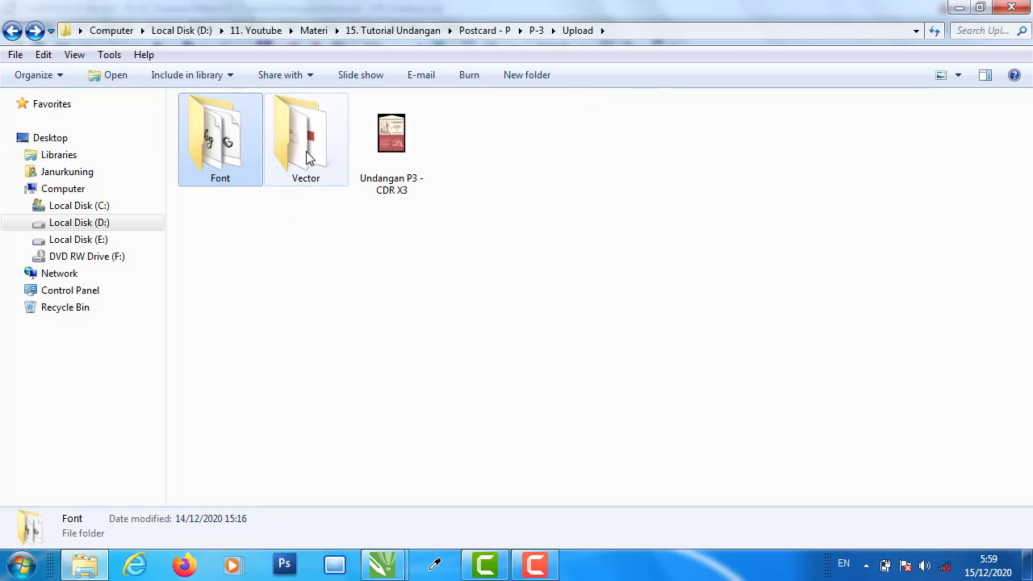
# - Open the Vector folder, look over its files and import Menara Jam - PNG into the latihan.cdr drawing in CorelDRAW
pyautogui.doubleClick(309, 150)
pyautogui.moveTo(223, 254); pyautogui.dragTo(830, 137)
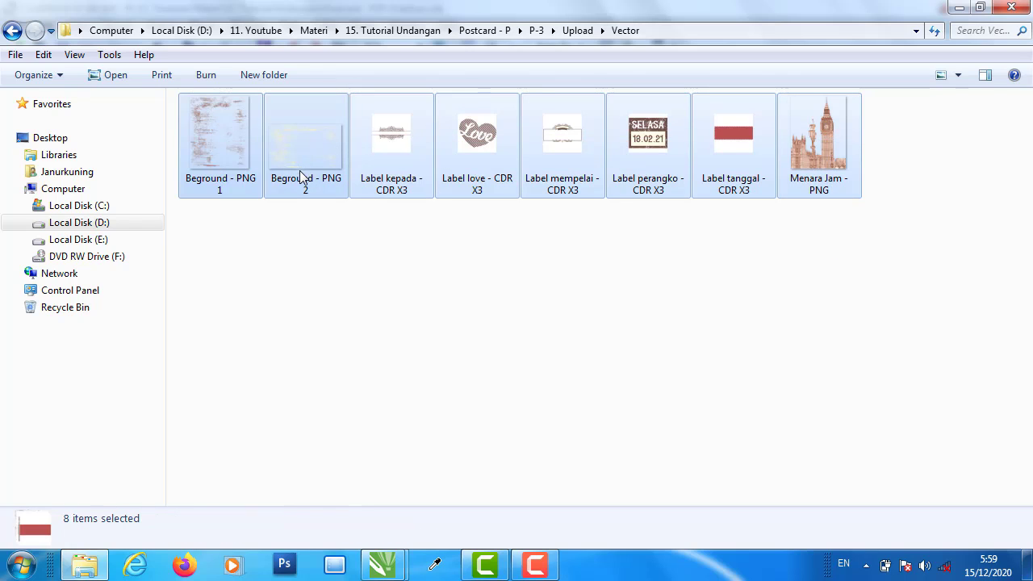
pyautogui.click(318, 241)
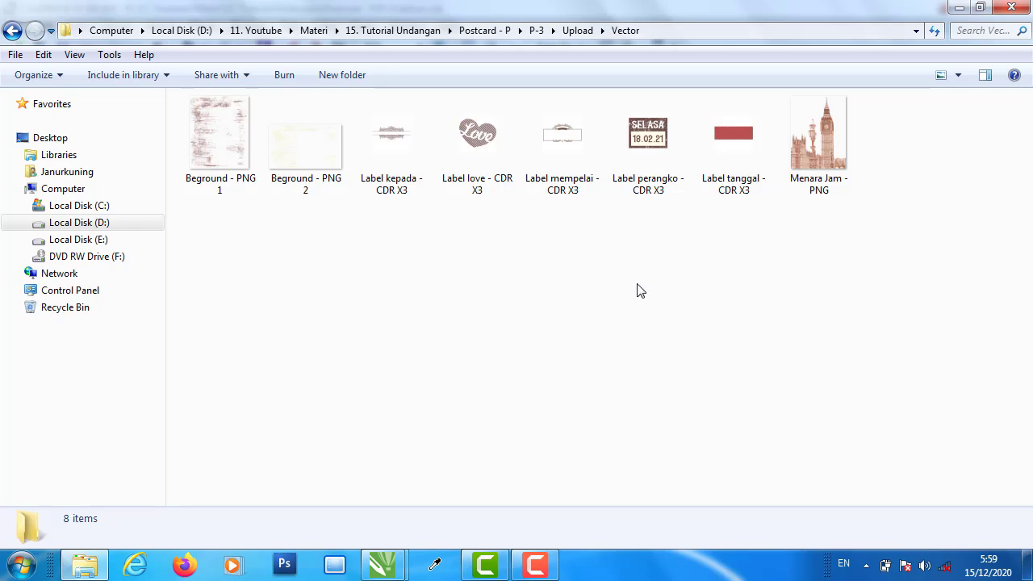
pyautogui.moveTo(825, 155); pyautogui.dragTo(620, 203)
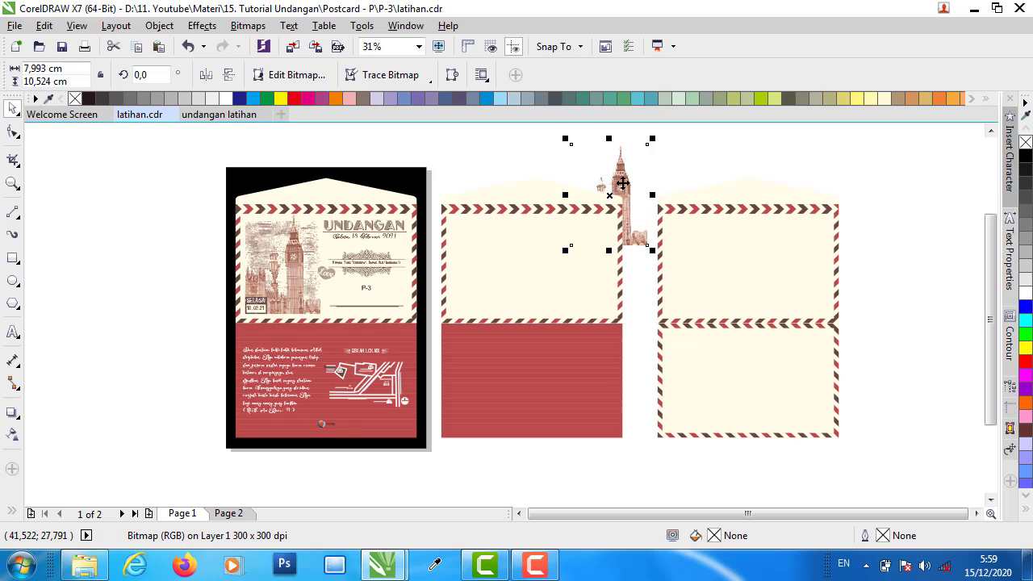
# - Try to order the clock tower image in front of the front envelope's cream body
pyautogui.rightClick(622, 179)
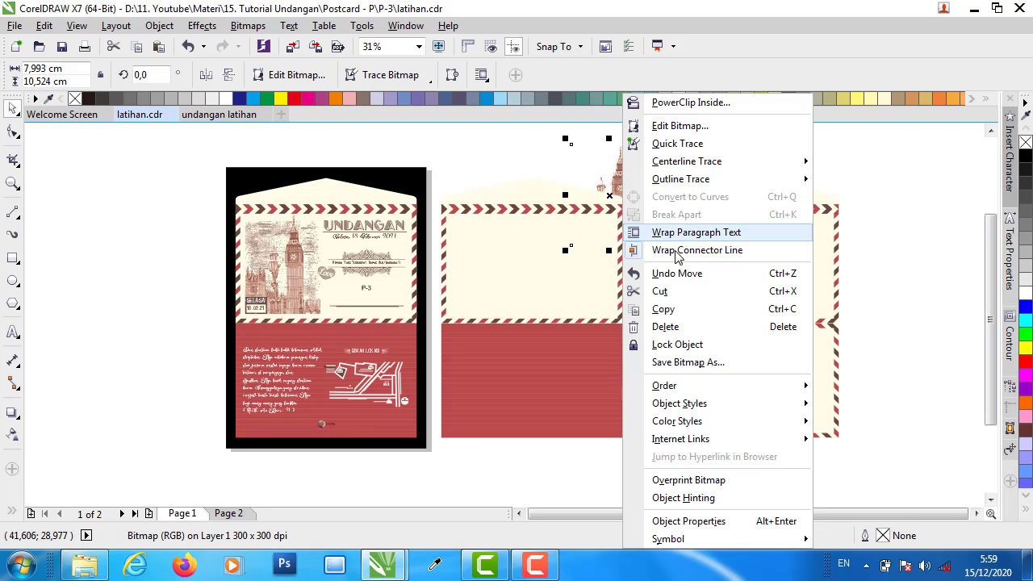
pyautogui.moveTo(689, 386)
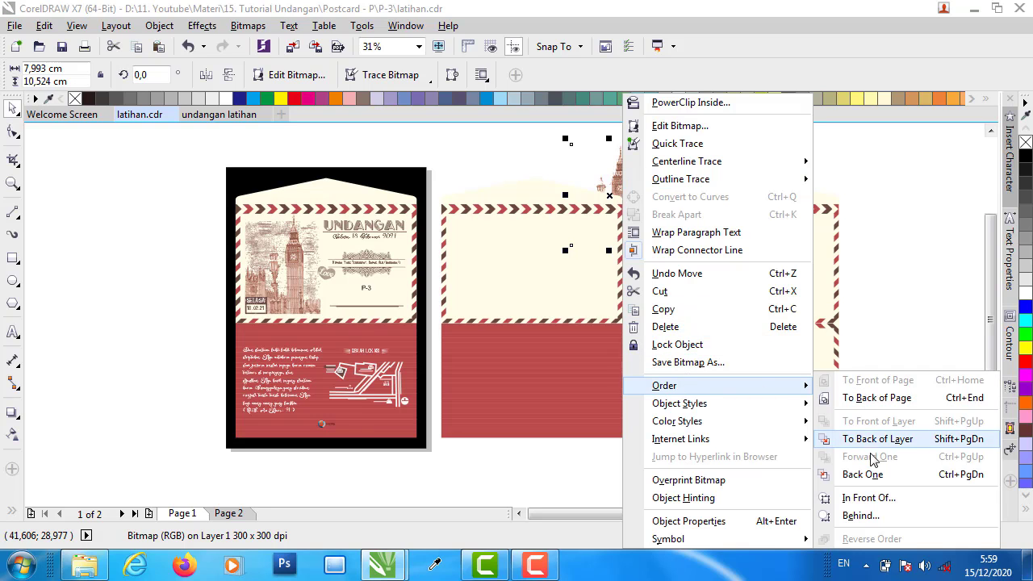
pyautogui.click(877, 496)
pyautogui.click(536, 286)
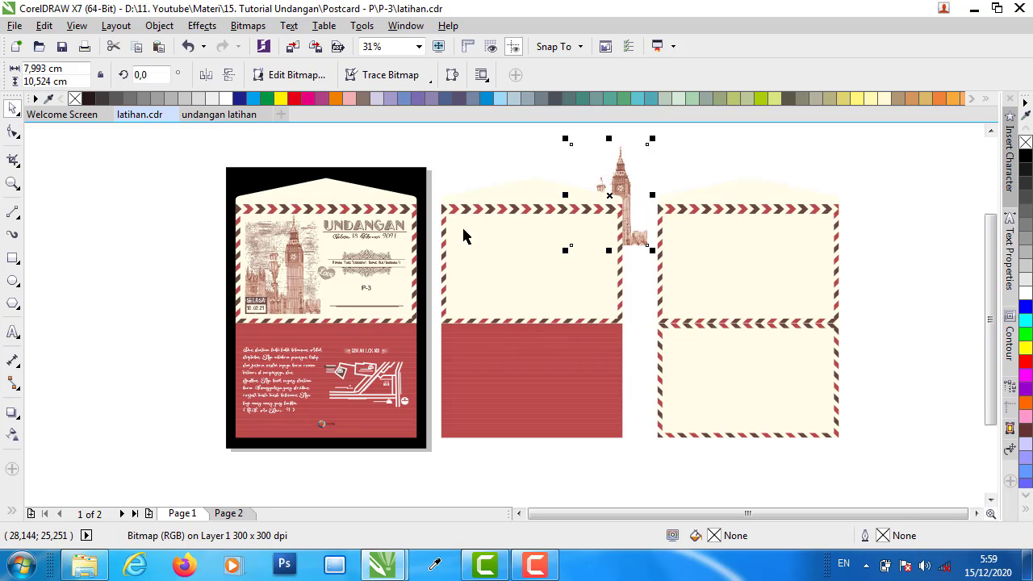
# - Select the front envelope's chevron-bordered cream body group and place it behind the clock tower image
pyautogui.click(491, 240)
pyautogui.click(445, 168)
pyautogui.moveTo(436, 152); pyautogui.dragTo(466, 206)
pyautogui.click(532, 265)
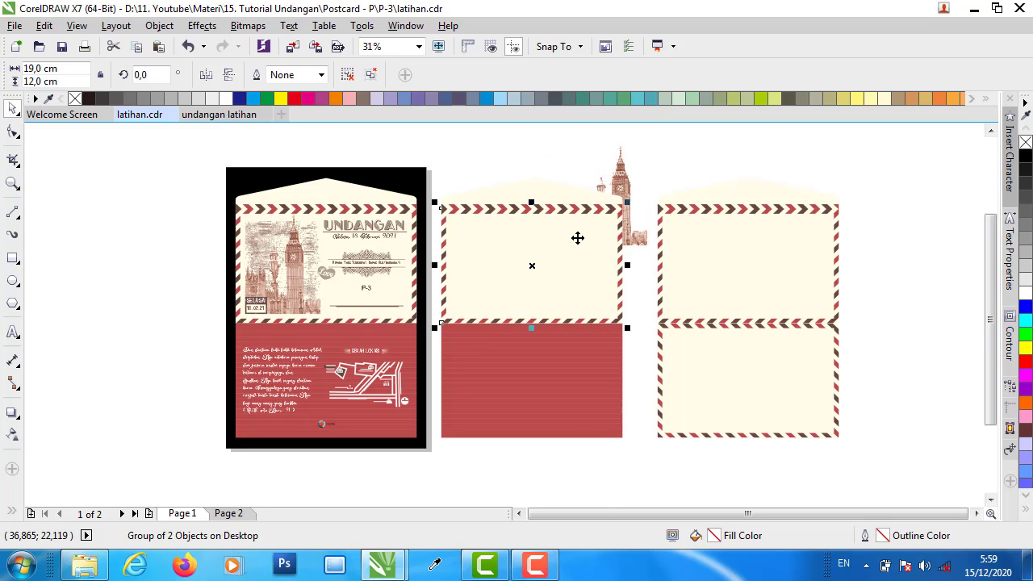
pyautogui.rightClick(576, 235)
pyautogui.moveTo(619, 386)
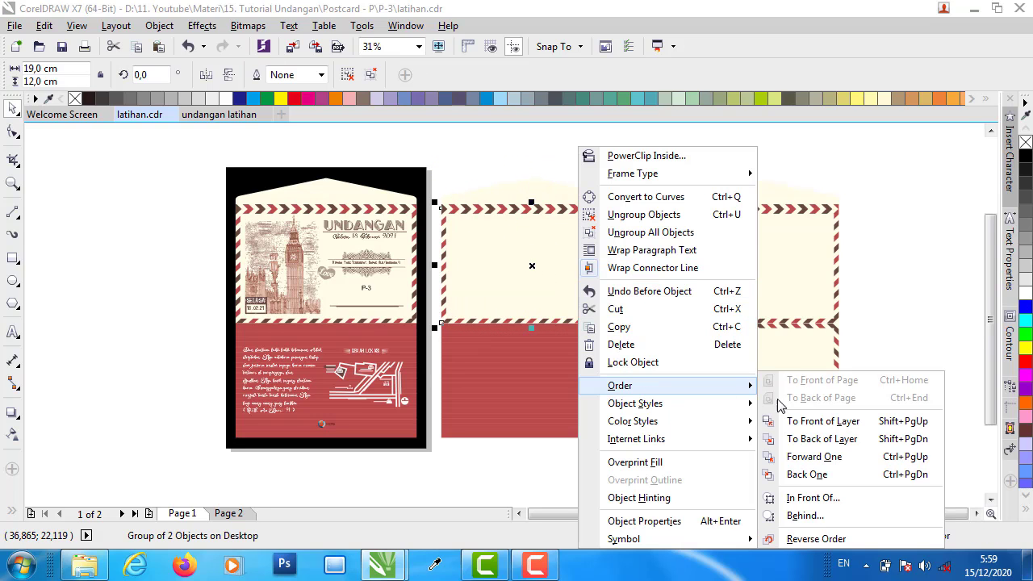
pyautogui.click(812, 498)
pyautogui.click(618, 183)
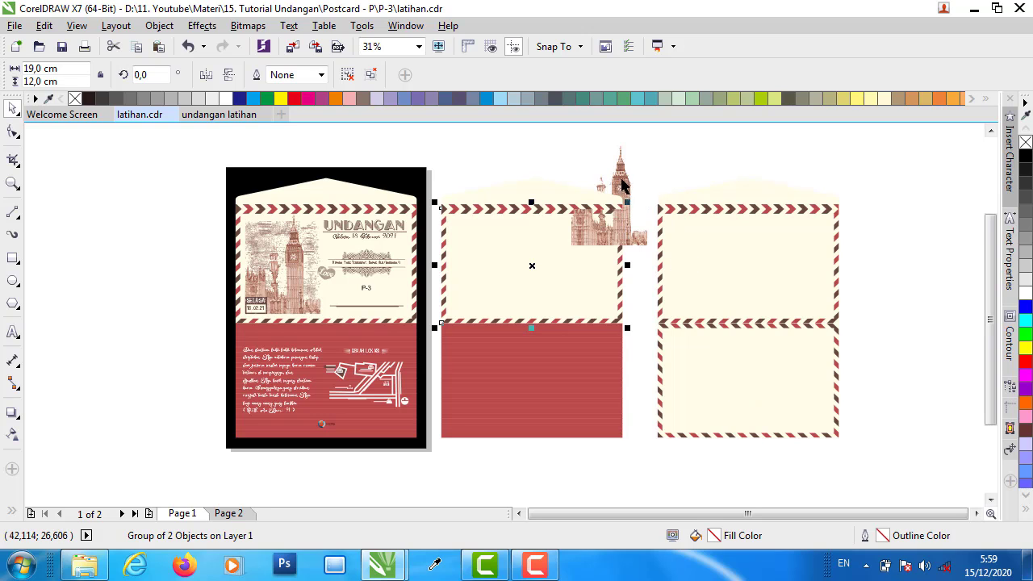
# - Move the clock tower image to the lower-left corner of the front cream body, just inside the striped border
pyautogui.moveTo(623, 171); pyautogui.dragTo(493, 239)
pyautogui.scroll(2, 416, 320)
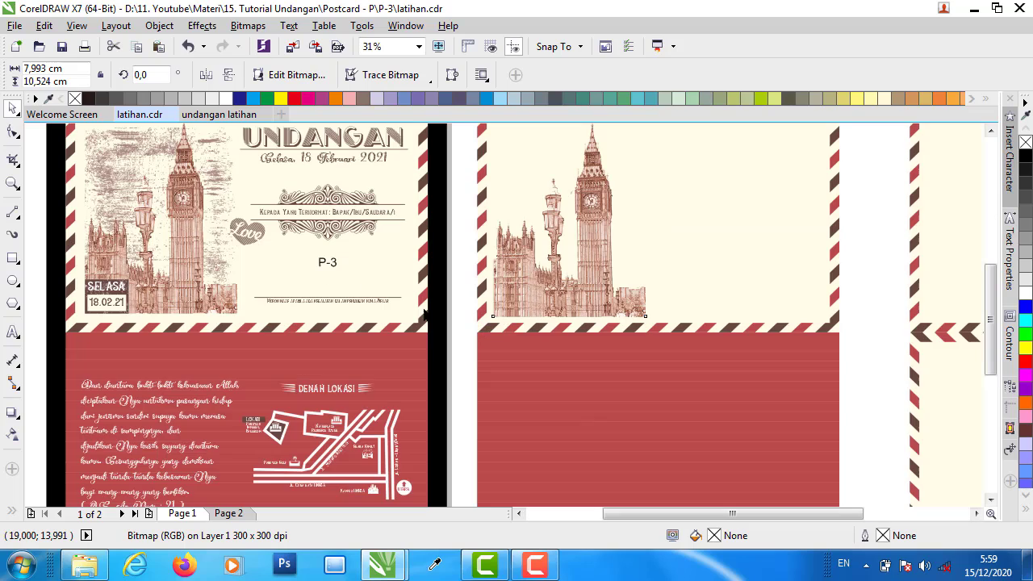
pyautogui.scroll(4, 556, 308)
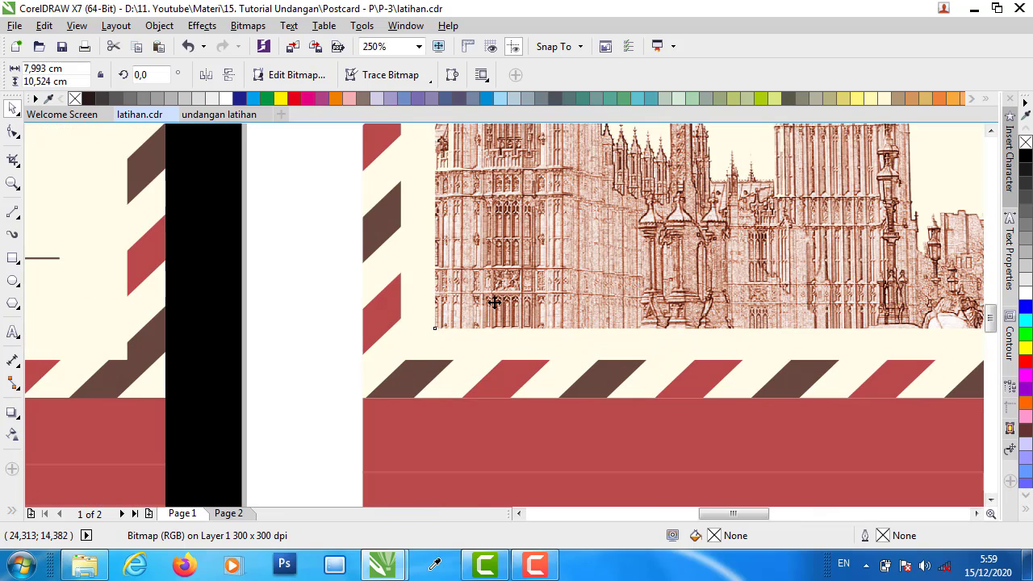
pyautogui.scroll(-6, 444, 298)
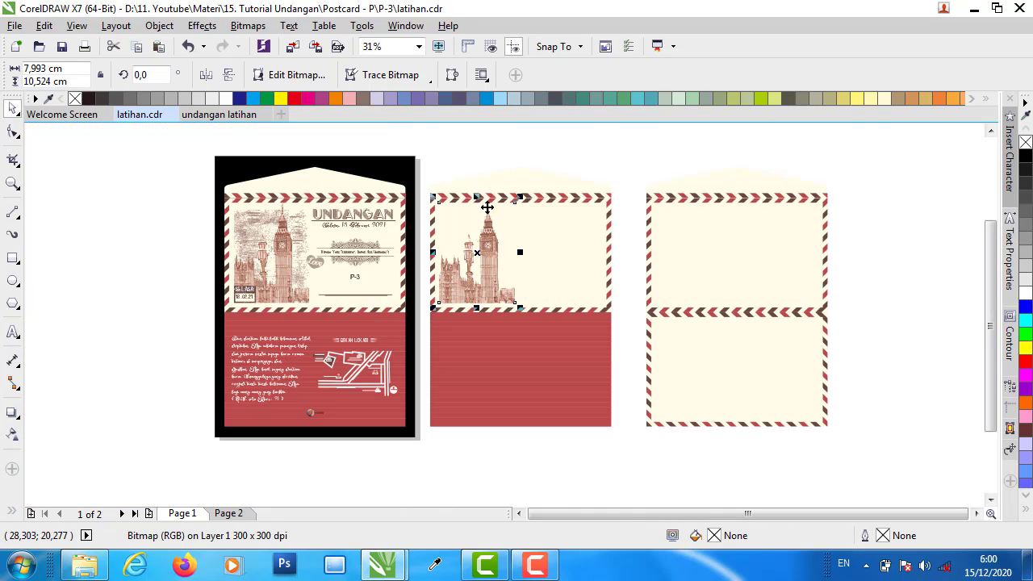
pyautogui.click(484, 162)
# - Check the reference design's date stamp, then import Label perangko - CDR X3 from the Vector folder onto the clock tower
pyautogui.scroll(2, 473, 231)
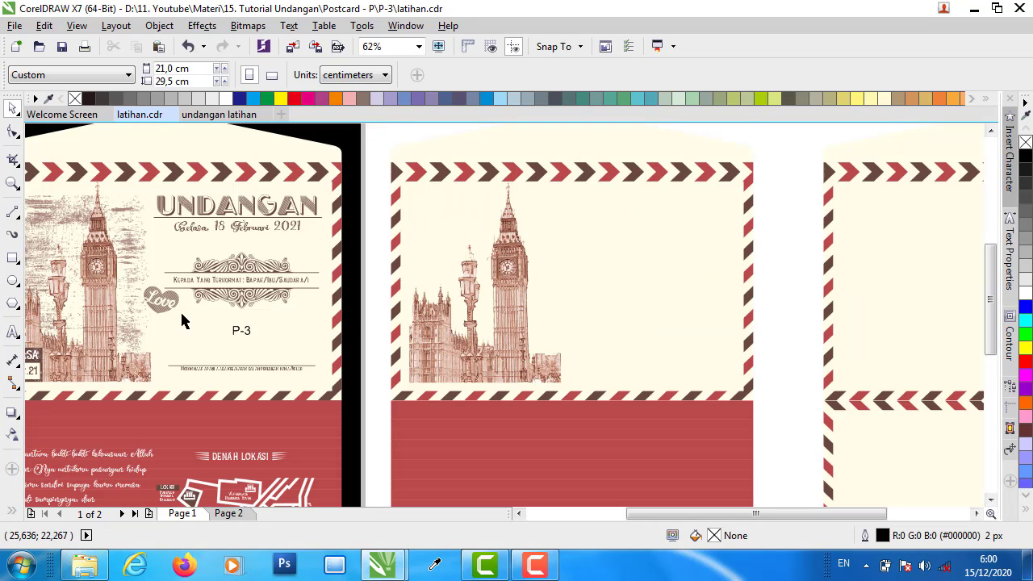
pyautogui.scroll(-2, 230, 339)
pyautogui.scroll(2, 234, 340)
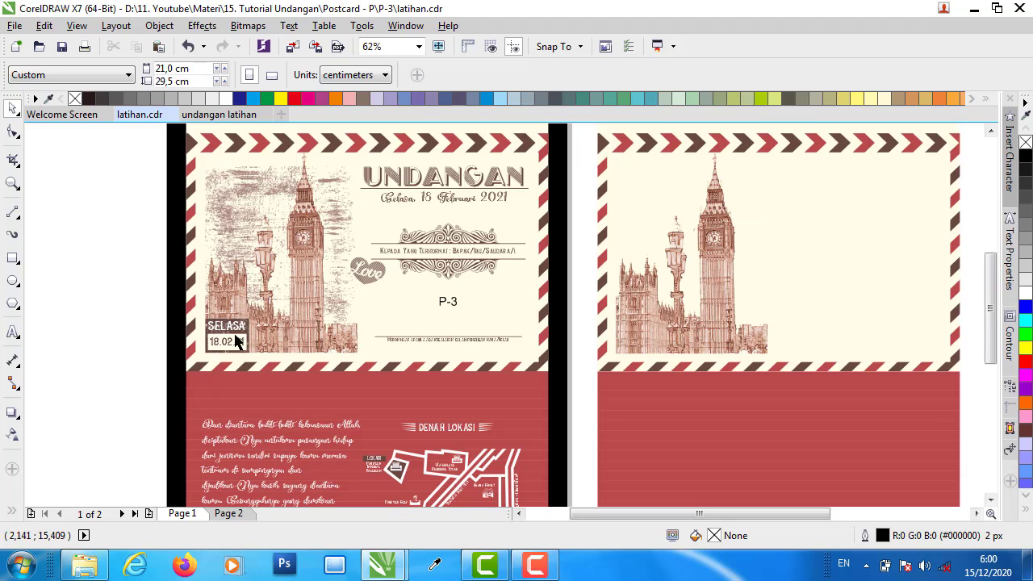
pyautogui.click(85, 565)
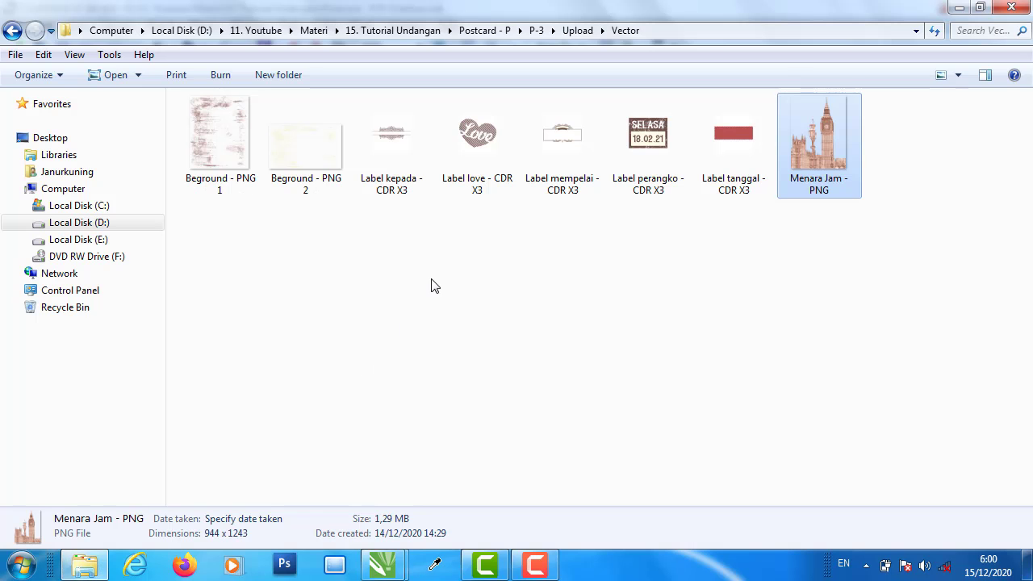
pyautogui.moveTo(638, 156); pyautogui.dragTo(644, 311)
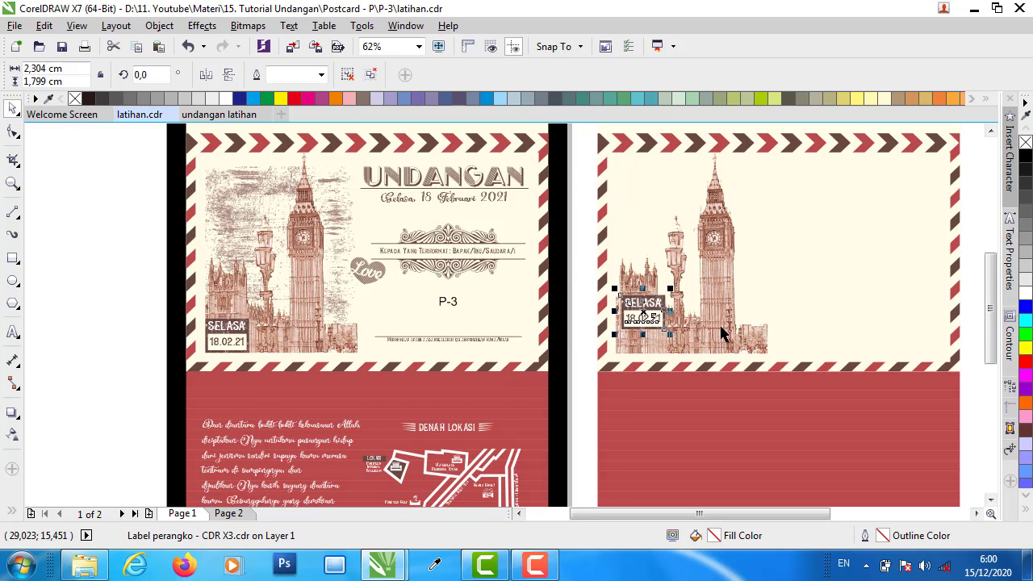
# - Align the SELASA date label with the left and bottom edges of the clock tower image
pyautogui.keyDown('shift'); pyautogui.click(720, 329); pyautogui.keyUp('shift')
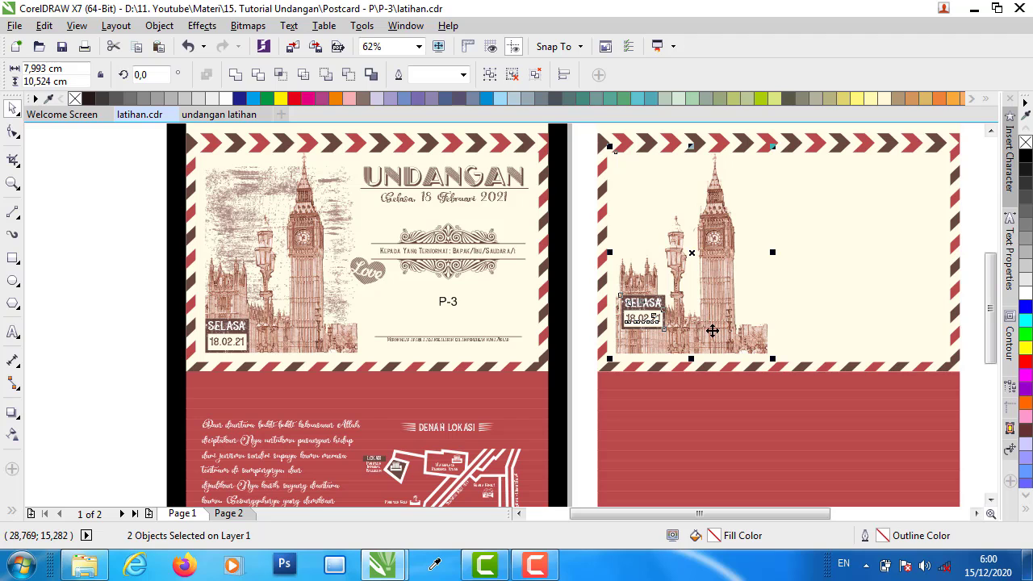
pyautogui.press('Down')
pyautogui.press('Down')
pyautogui.press('Down')
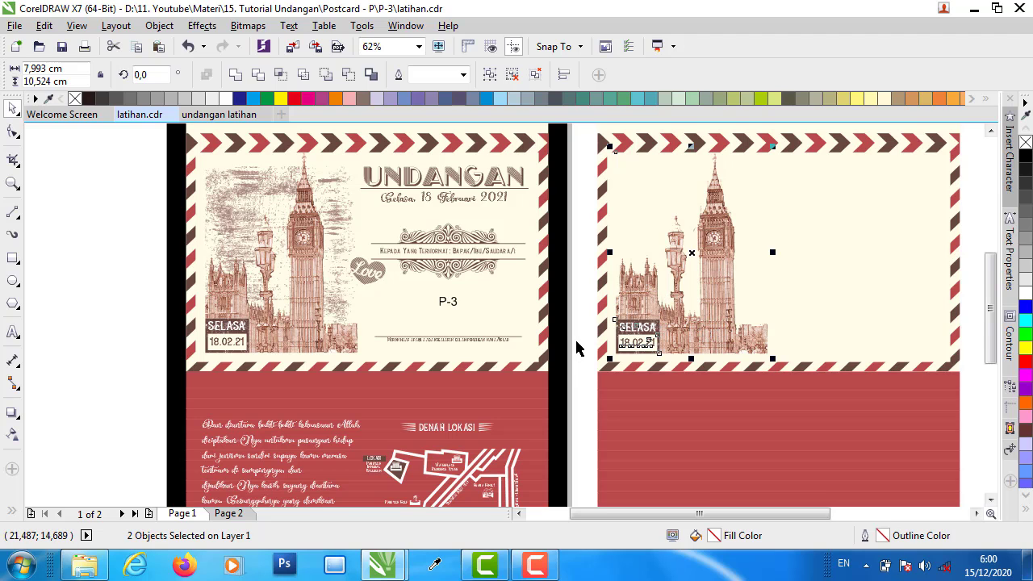
pyautogui.click(575, 336)
# - Ungroup the SELASA date label into its component parts
pyautogui.click(648, 341)
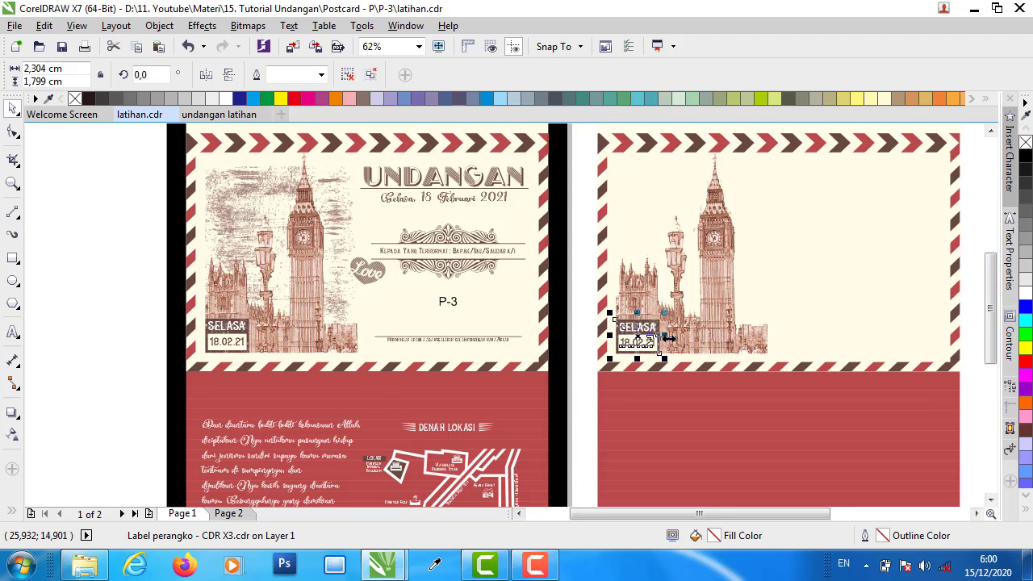
pyautogui.scroll(3, 667, 339)
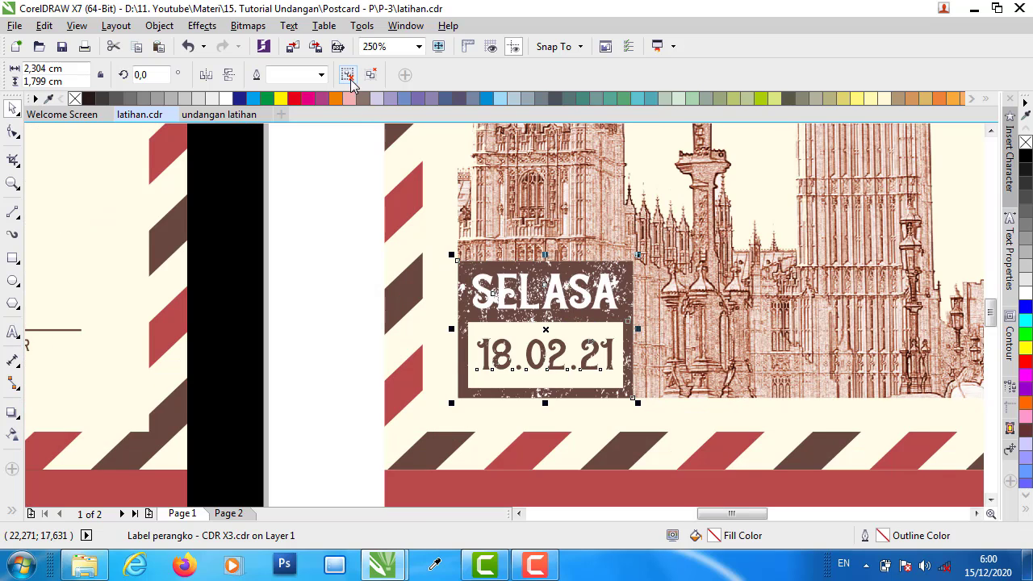
pyautogui.click(347, 74)
pyautogui.click(318, 189)
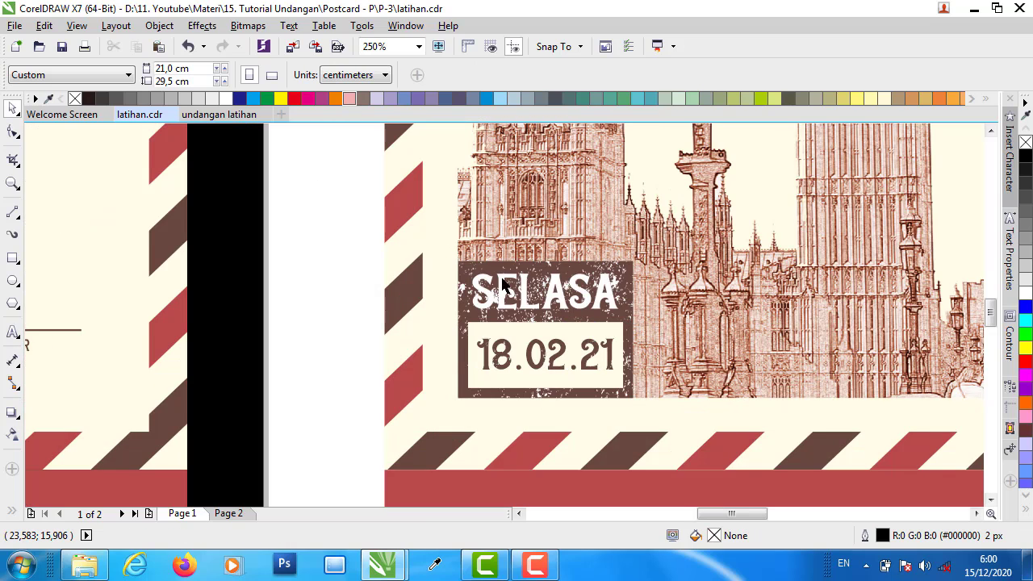
# - Try ungrouping the label's SELASA lettering and speckle texture group, and undo the ungrouping
pyautogui.click(523, 288)
pyautogui.click(347, 75)
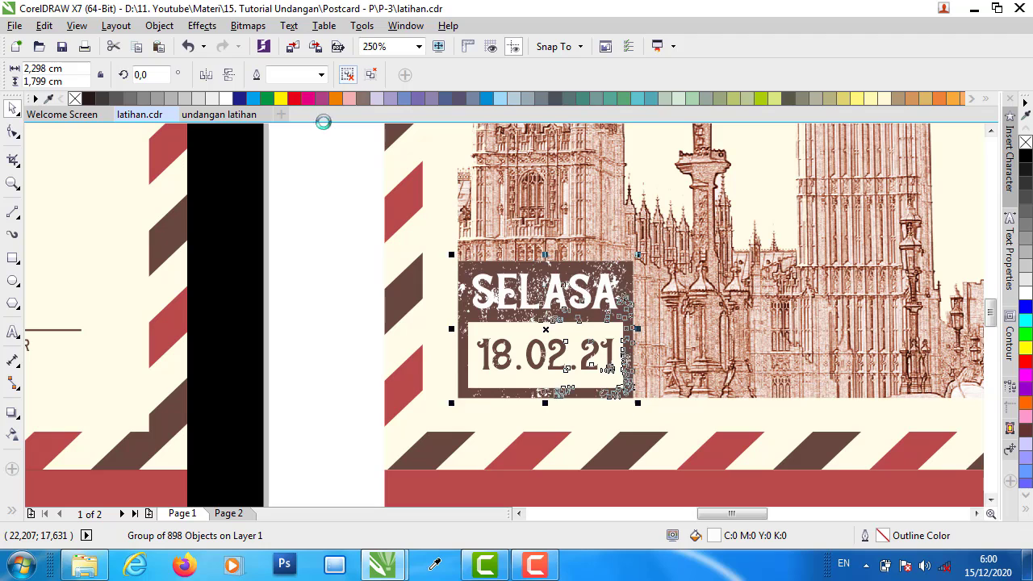
pyautogui.click(521, 278)
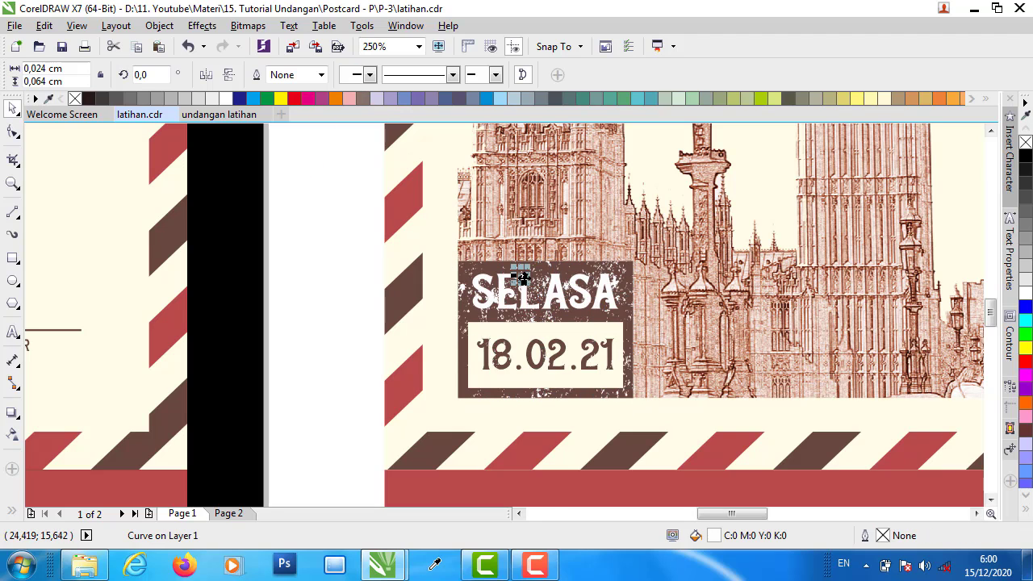
pyautogui.hotkey('ctrl', 'z')
pyautogui.click(311, 337)
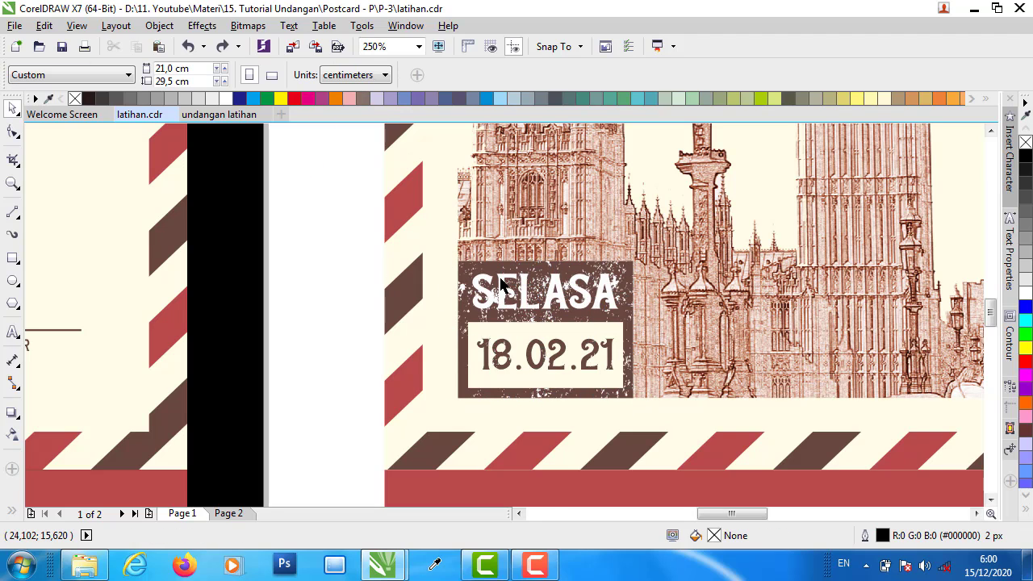
# - Select the SELASA lettering within its group and examine its curve nodes with the Shape tool
pyautogui.click(501, 284)
pyautogui.press('F10')
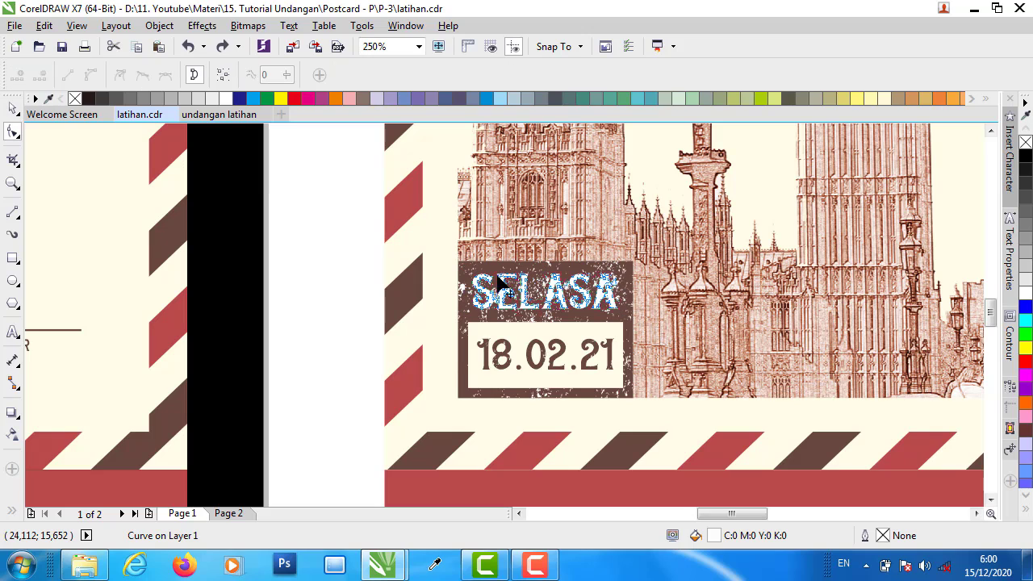
pyautogui.click(12, 107)
pyautogui.press('Escape')
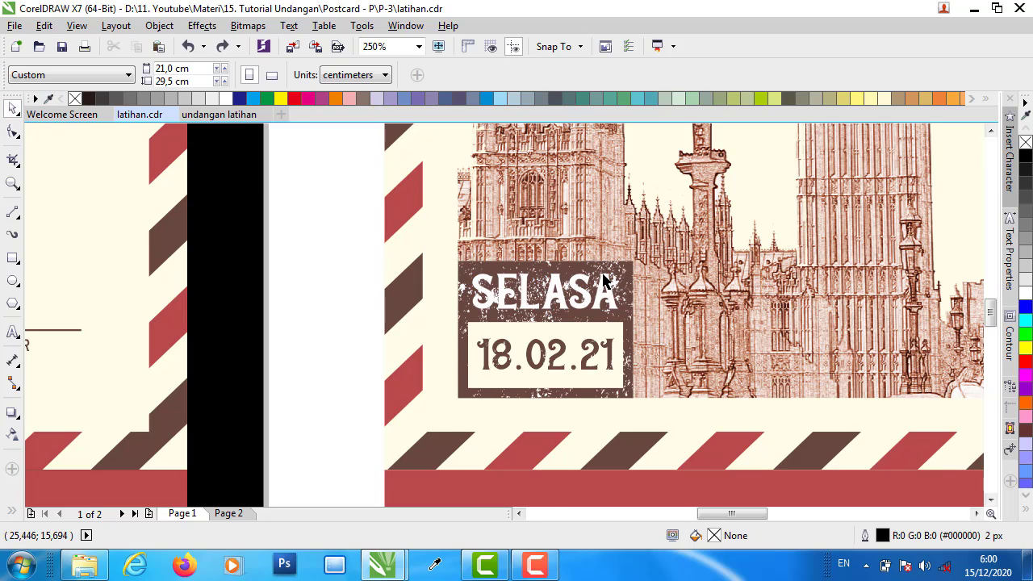
pyautogui.click(604, 281)
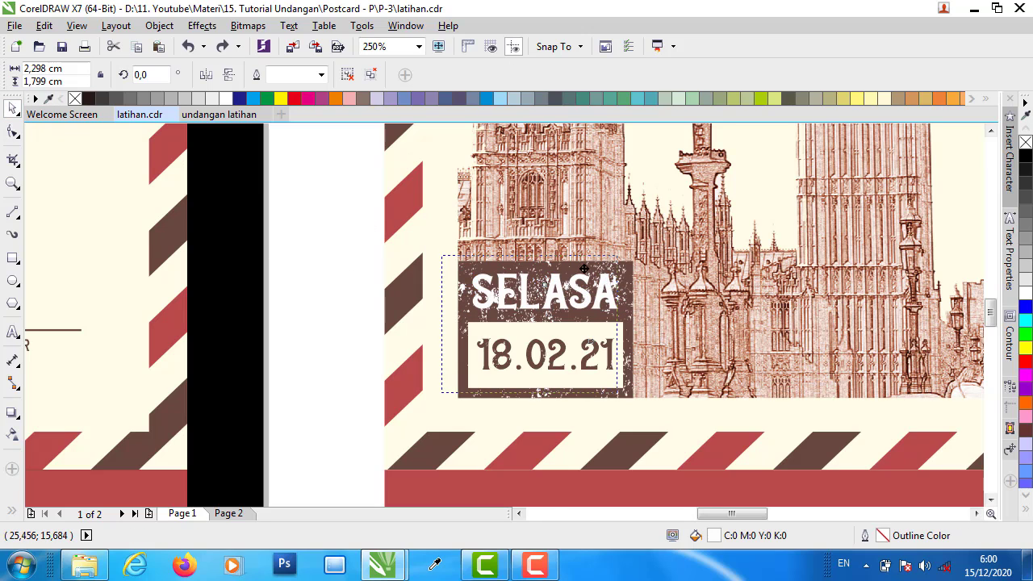
pyautogui.keyDown('ctrl'); pyautogui.click(615, 313); pyautogui.keyUp('ctrl')
pyautogui.press('F10')
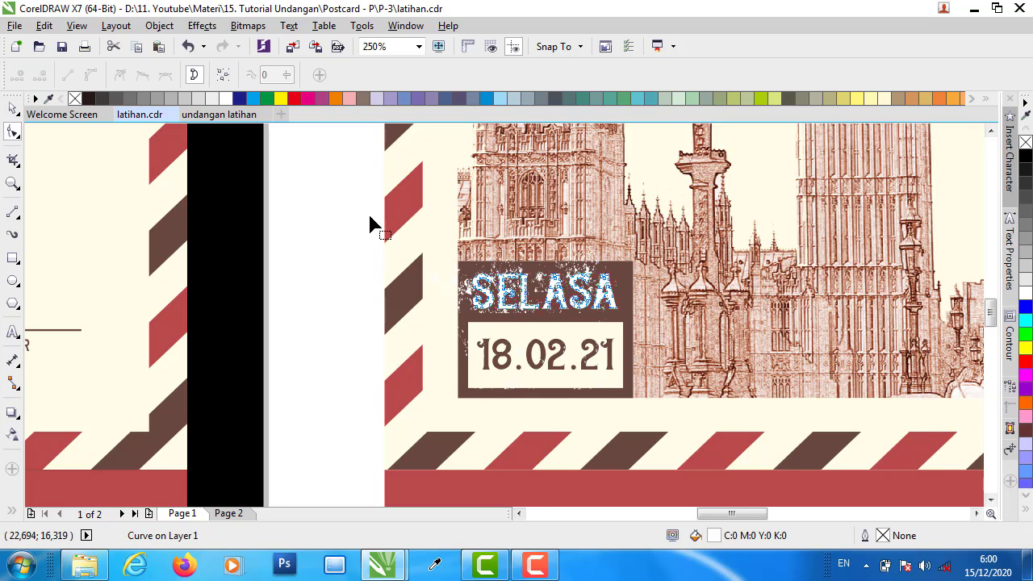
pyautogui.click(12, 107)
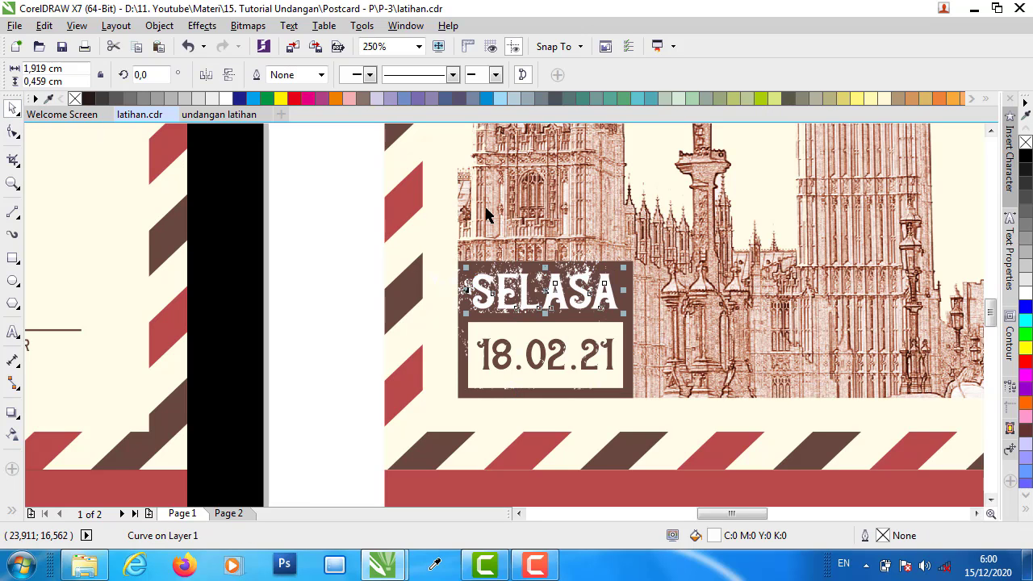
# - Enter the label's 18.02.21 date text to check that it is editable, and leave text editing
pyautogui.doubleClick(610, 353)
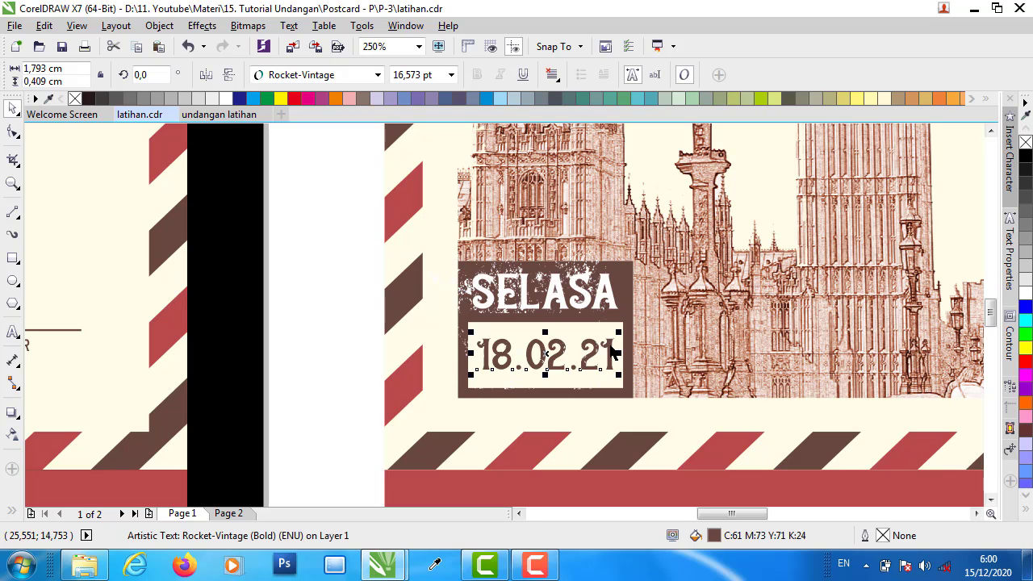
pyautogui.moveTo(605, 347)
pyautogui.mouseDown()
pyautogui.moveTo(563, 348)
pyautogui.moveTo(602, 347)
pyautogui.mouseUp()
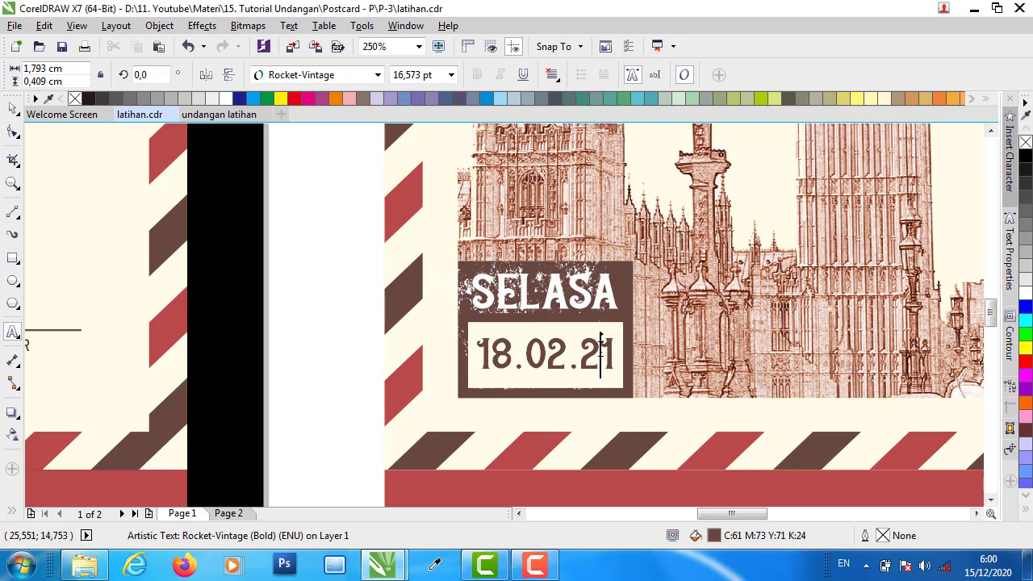
pyautogui.press('Escape')
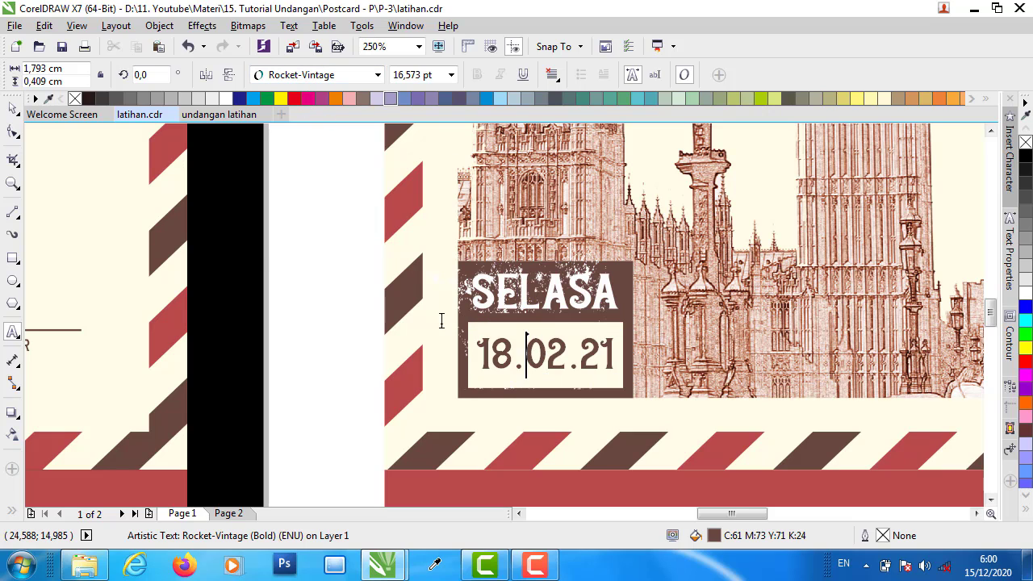
pyautogui.click(13, 109)
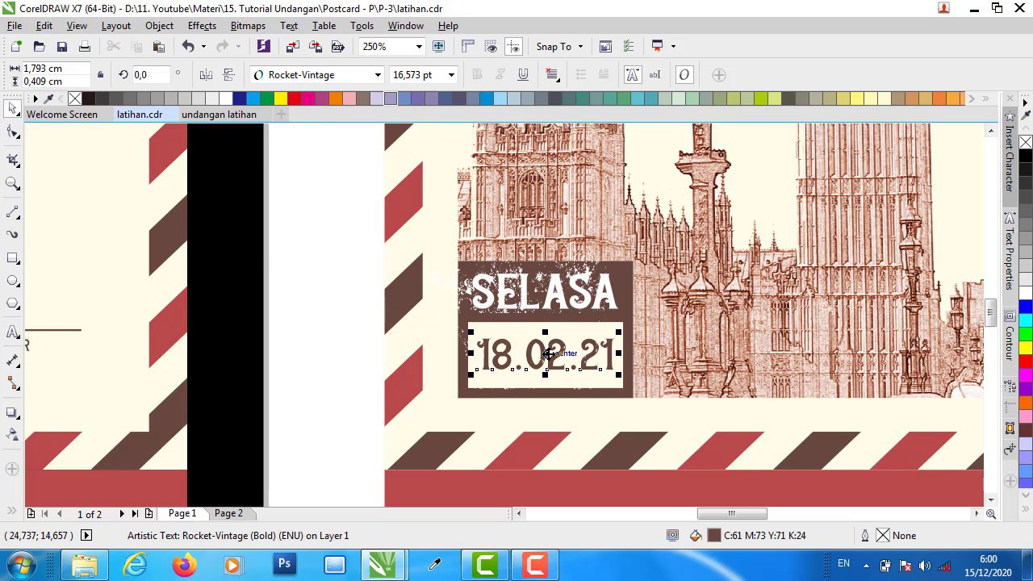
# - Duplicate the 18.02.21 date text above the label and fill the copy with yellow
pyautogui.moveTo(547, 353); pyautogui.dragTo(547, 208)
pyautogui.rightClick(547, 208)
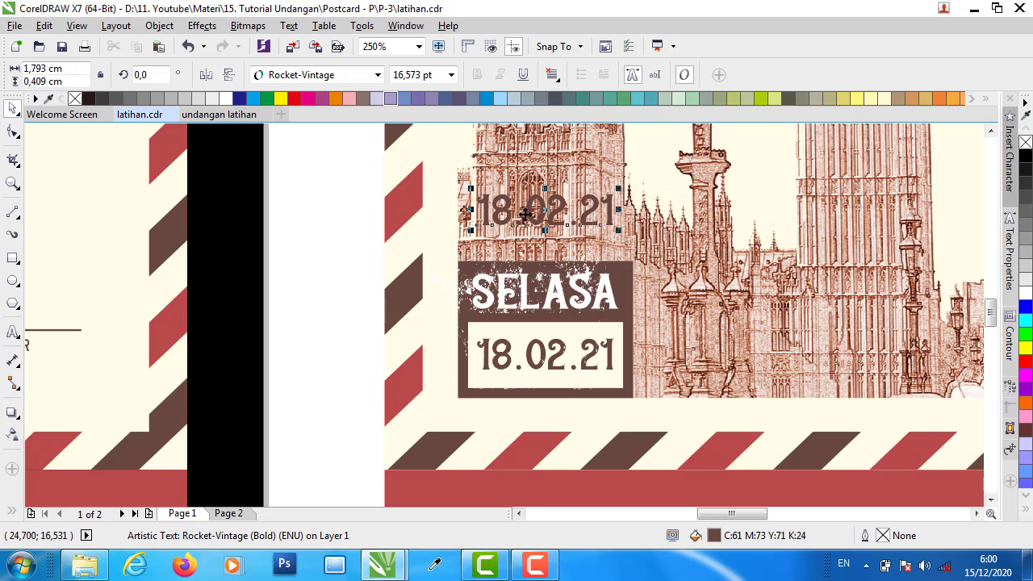
pyautogui.click(346, 101)
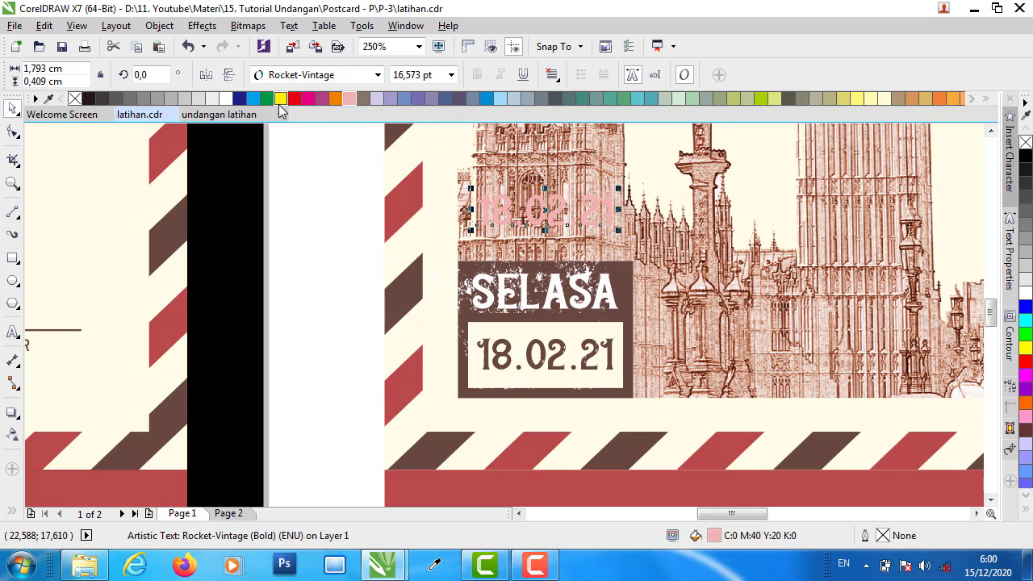
pyautogui.click(280, 98)
# - Replace the yellow date copy's text with RABU and enlarge it to about 27.9 pt
pyautogui.doubleClick(531, 204)
pyautogui.hotkey('ctrl', 'a')
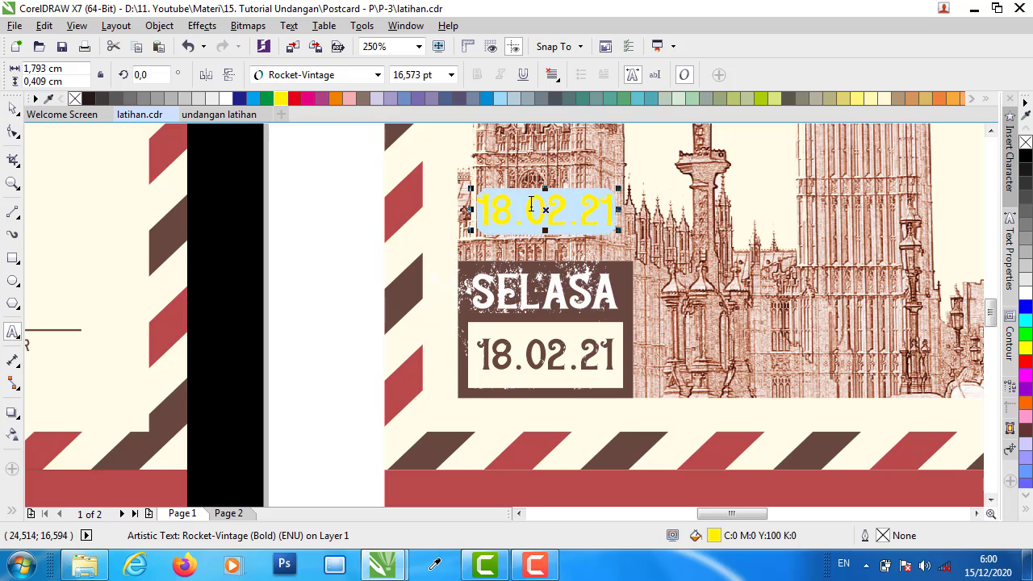
pyautogui.write('RABU')
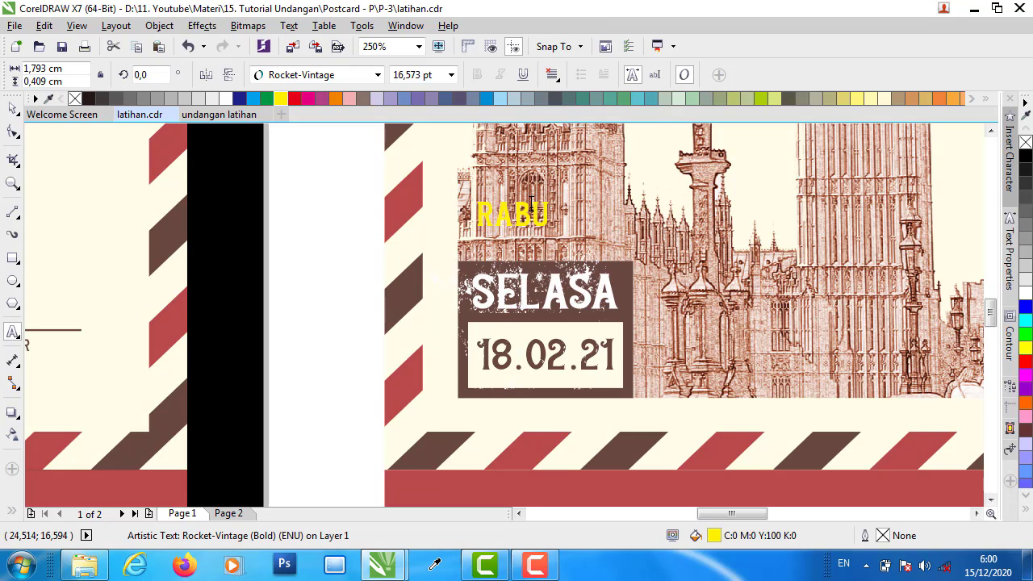
pyautogui.click(12, 108)
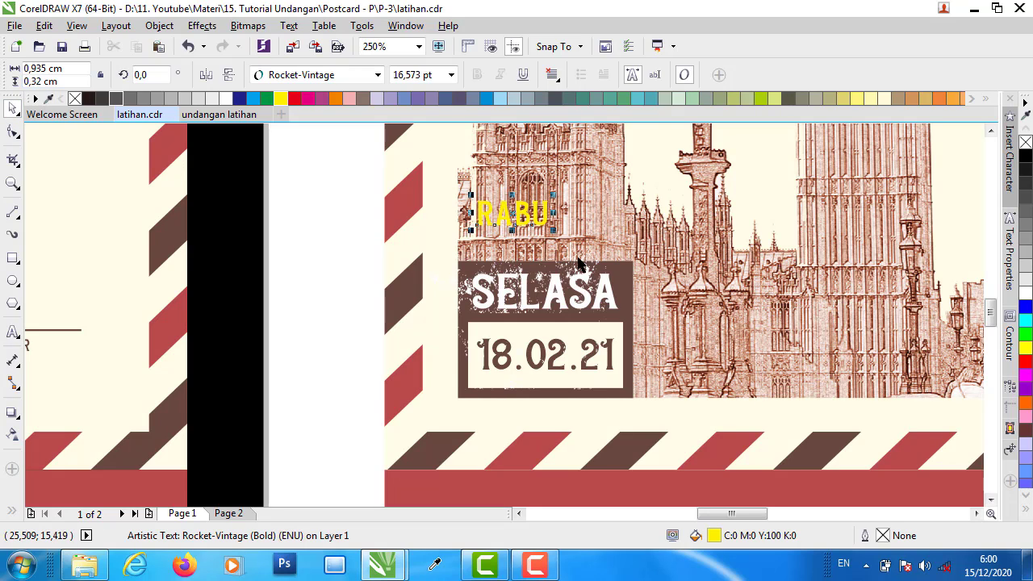
pyautogui.moveTo(558, 231); pyautogui.dragTo(612, 253)
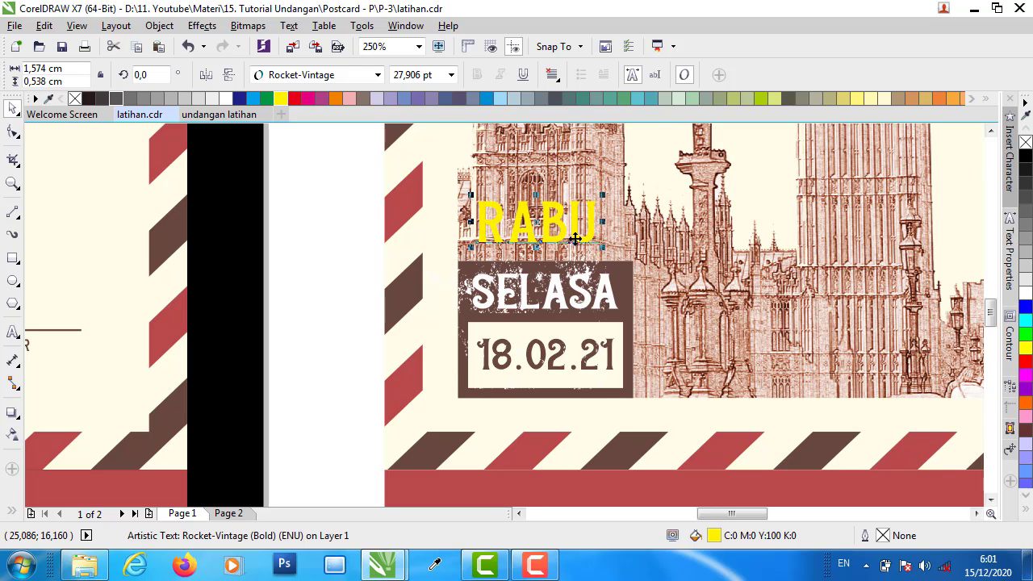
# - Undo the RABU text edits, the duplicated date text and the ungrouping of the SELASA label
pyautogui.hotkey('ctrl', 'z')
pyautogui.hotkey('ctrl', 'z')
pyautogui.hotkey('ctrl', 'z')
pyautogui.hotkey('ctrl', 'z')
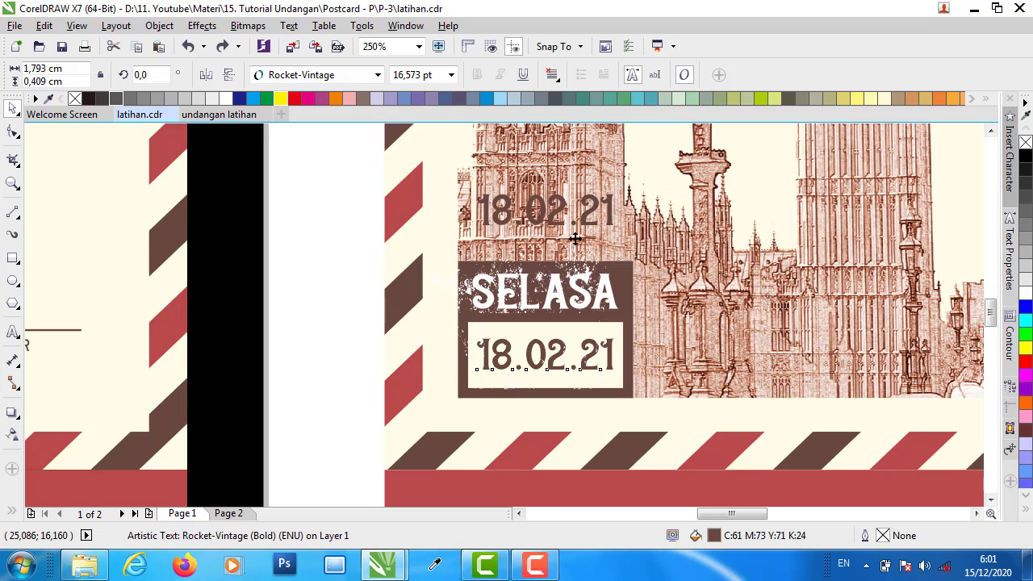
pyautogui.hotkey('ctrl', 'z')
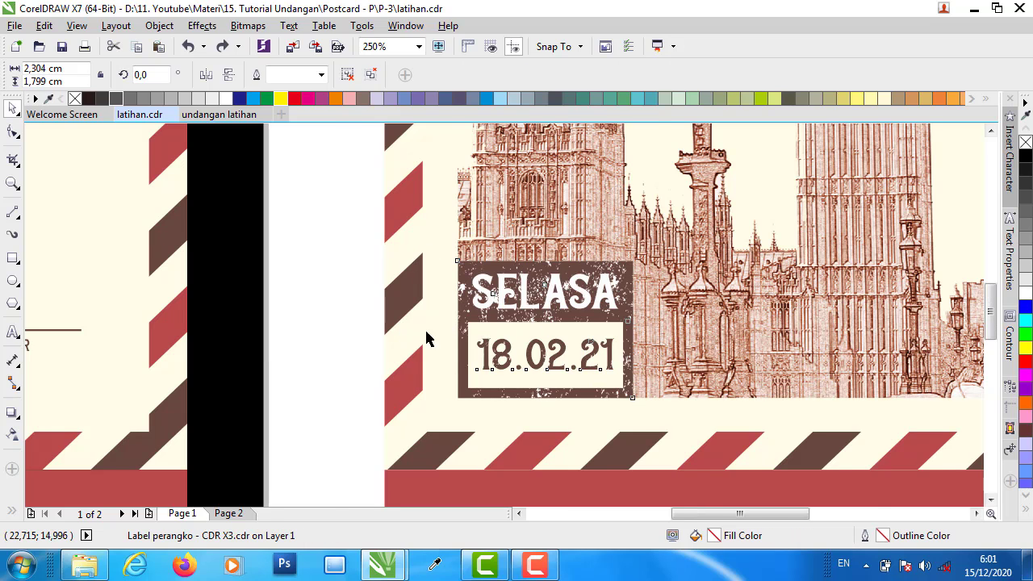
# - Copy the UNDANGAN heading from the reference onto the front base beside the clock tower, and delete that copy
pyautogui.scroll(-3, 426, 341)
pyautogui.scroll(1, 451, 256)
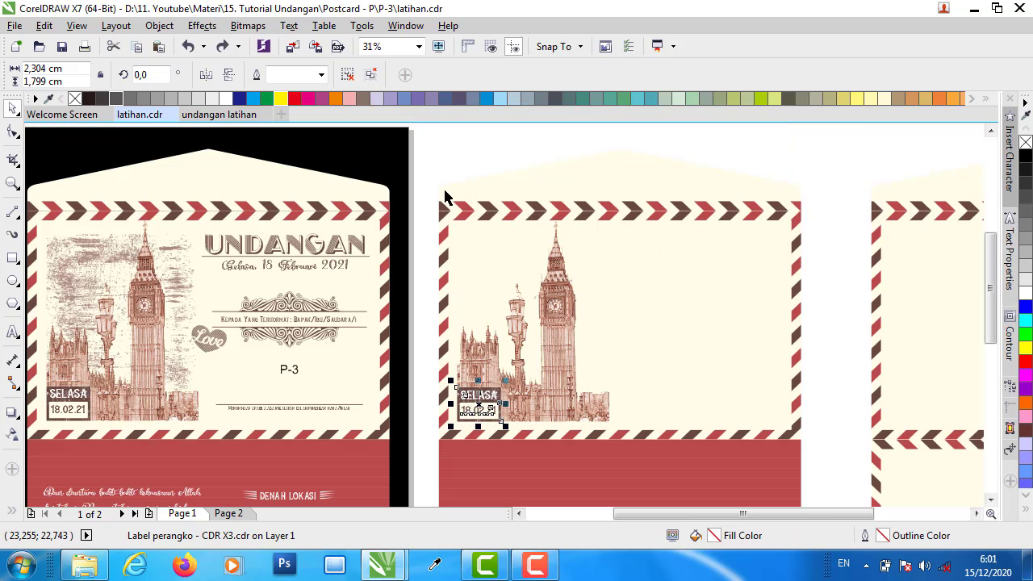
pyautogui.click(444, 181)
pyautogui.click(360, 239)
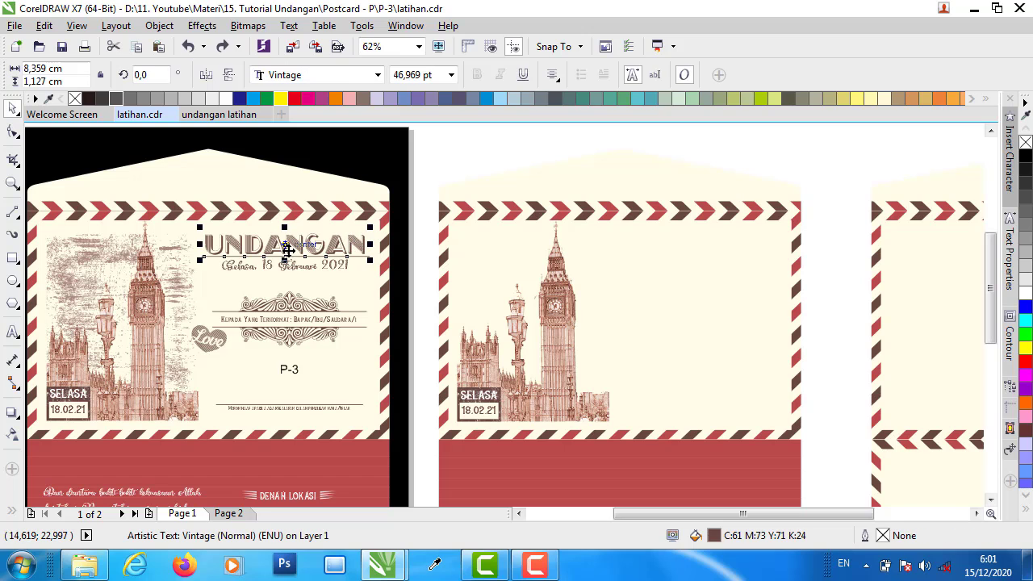
pyautogui.moveTo(300, 242); pyautogui.dragTo(702, 226)
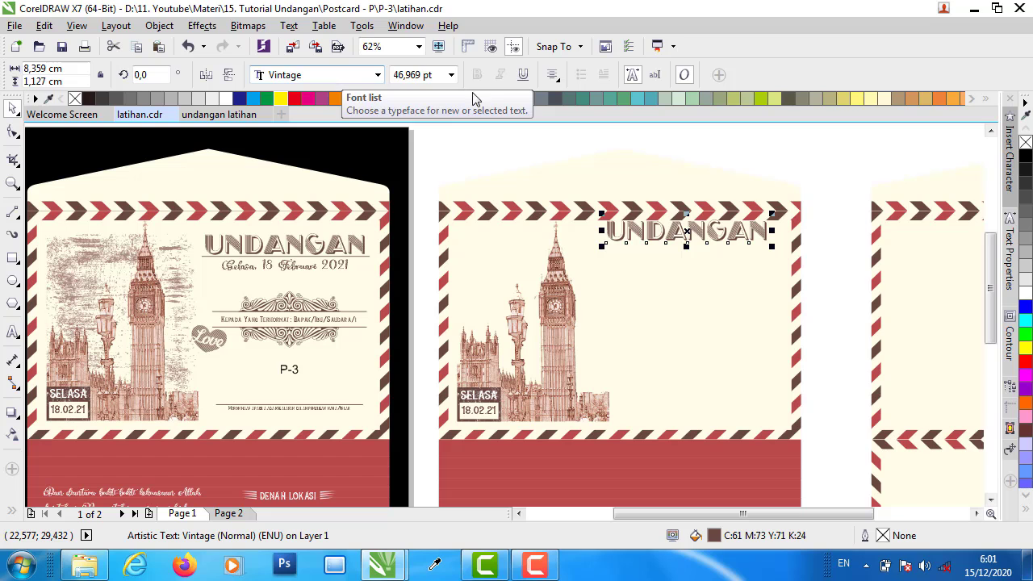
pyautogui.press('Delete')
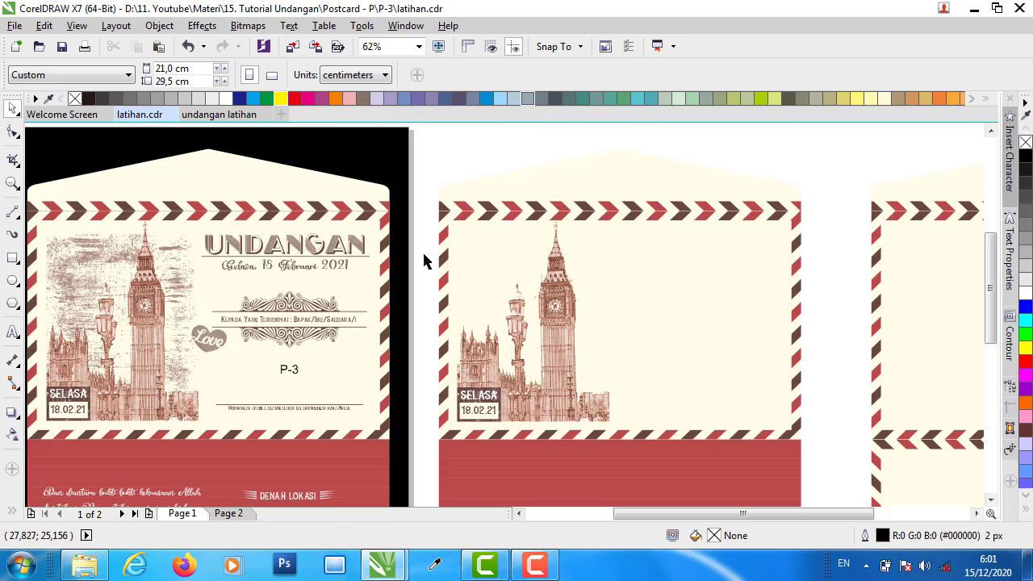
# - Test that the reference's "Selasa, 18 Februari 2021" line is editable by inserting ggg before 18 and removing it
pyautogui.click(326, 266)
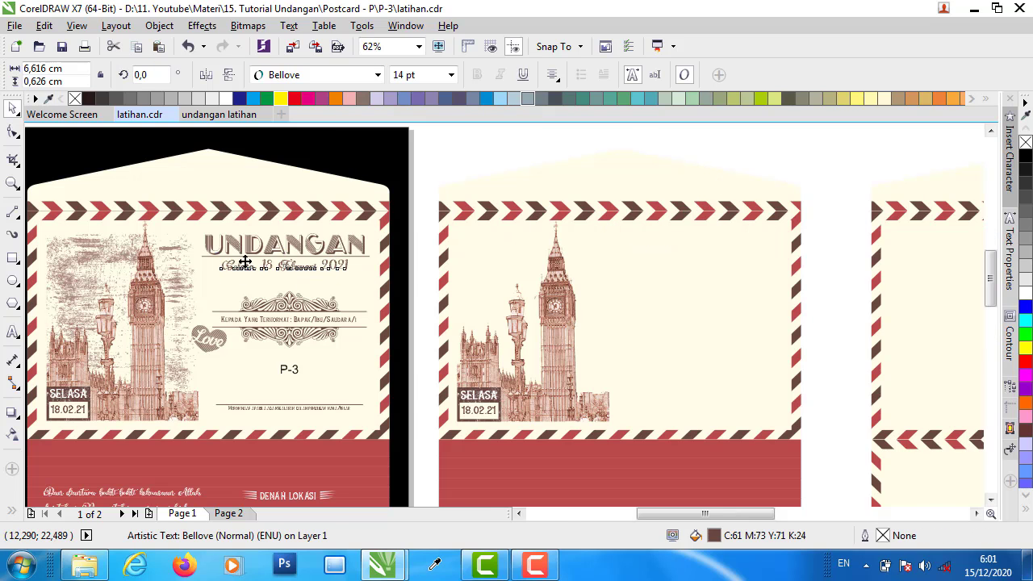
pyautogui.scroll(4, 247, 263)
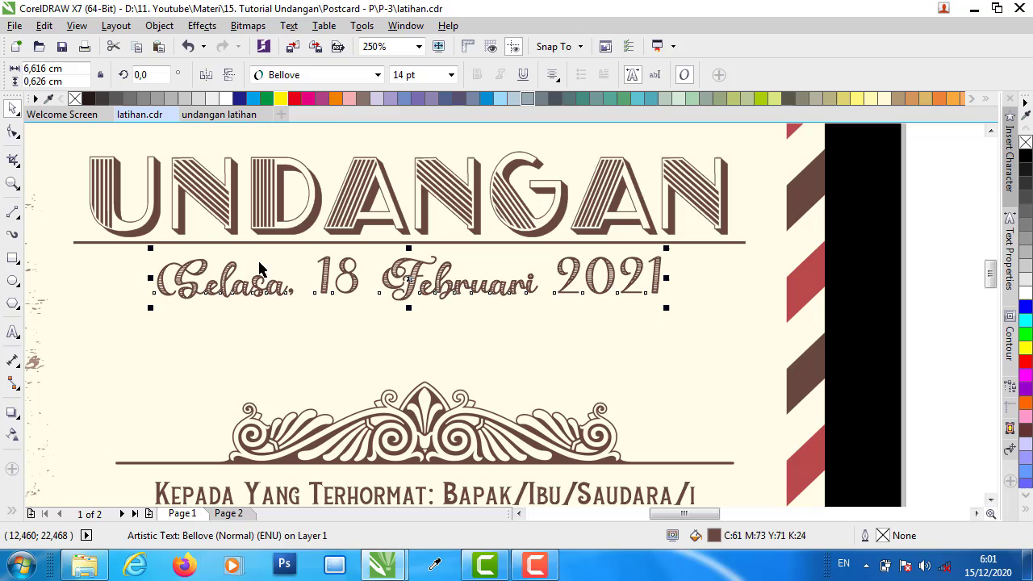
pyautogui.doubleClick(324, 280)
pyautogui.write('ggg')
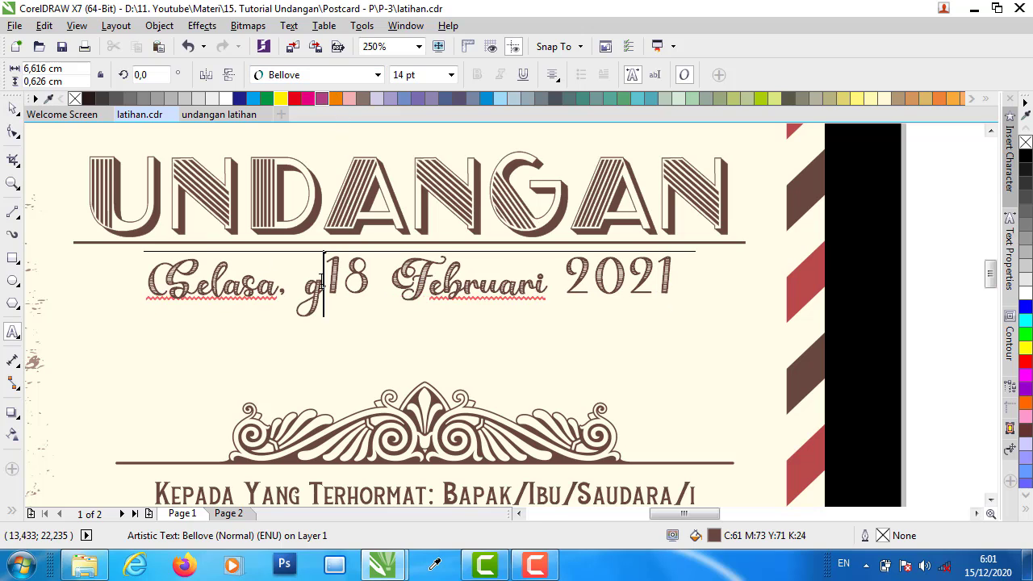
pyautogui.press('BackSpace')
pyautogui.press('BackSpace')
pyautogui.press('BackSpace')
# - Test that the reference's UNDANGAN heading is editable by inserting BBBB after the D and deleting three of the letters
pyautogui.click(325, 193)
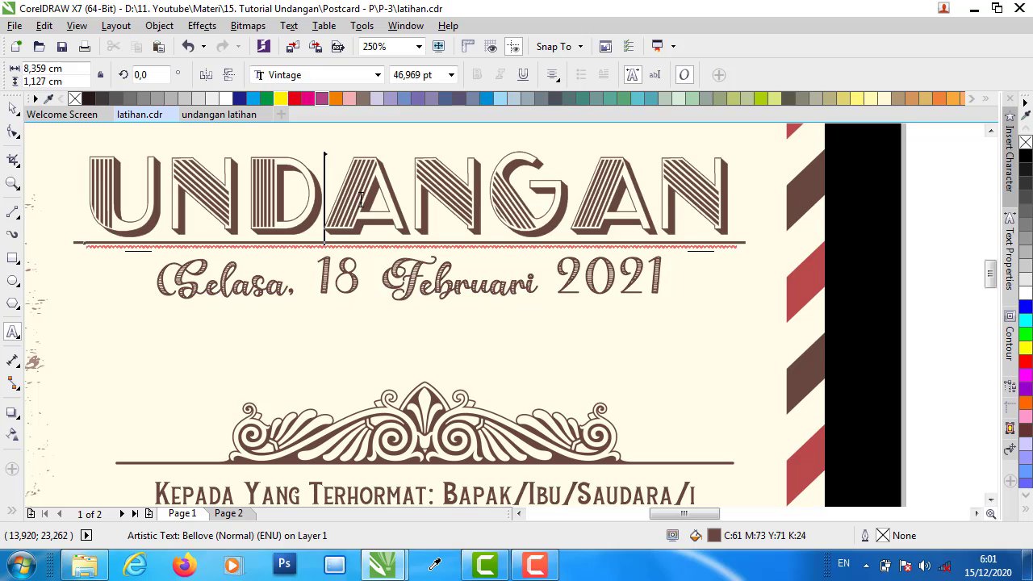
pyautogui.write('BBBB')
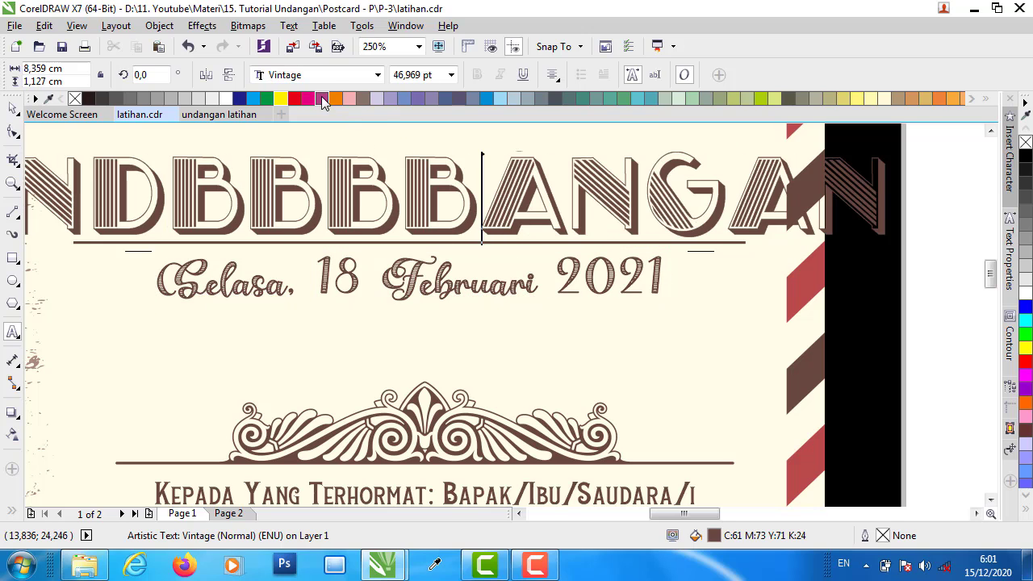
pyautogui.press('BackSpace')
pyautogui.press('BackSpace')
pyautogui.press('BackSpace')
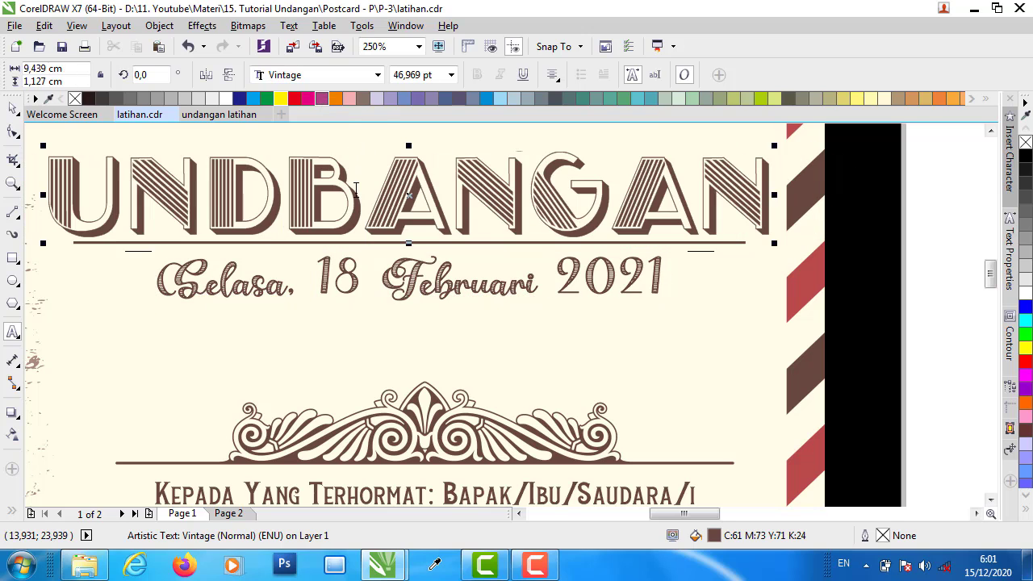
pyautogui.scroll(-3, 355, 190)
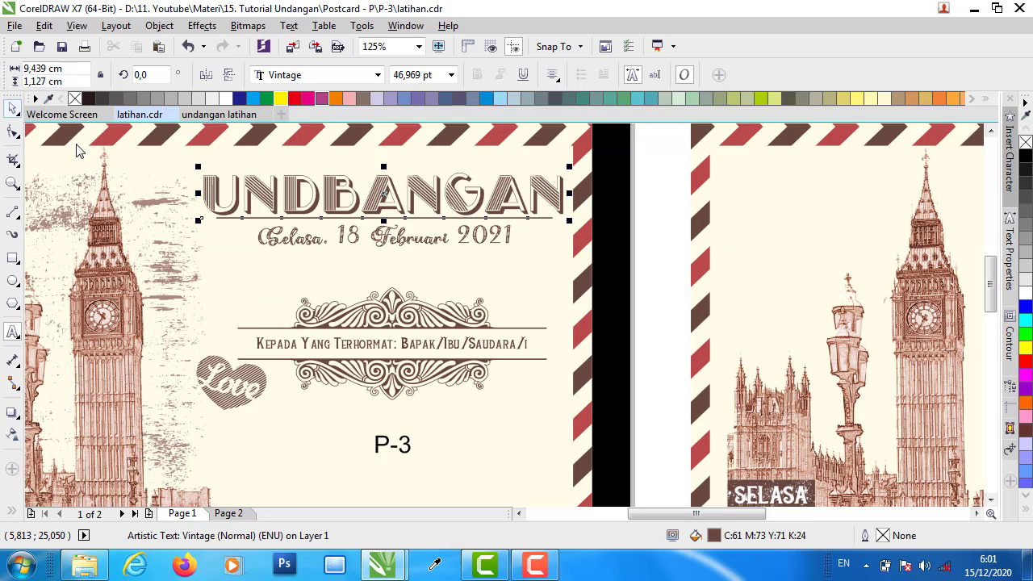
pyautogui.click(12, 108)
# - Import the "Label kepada - CDR X3" ornament from the Vector folder and place it beside the clock tower on the front base
pyautogui.click(448, 326)
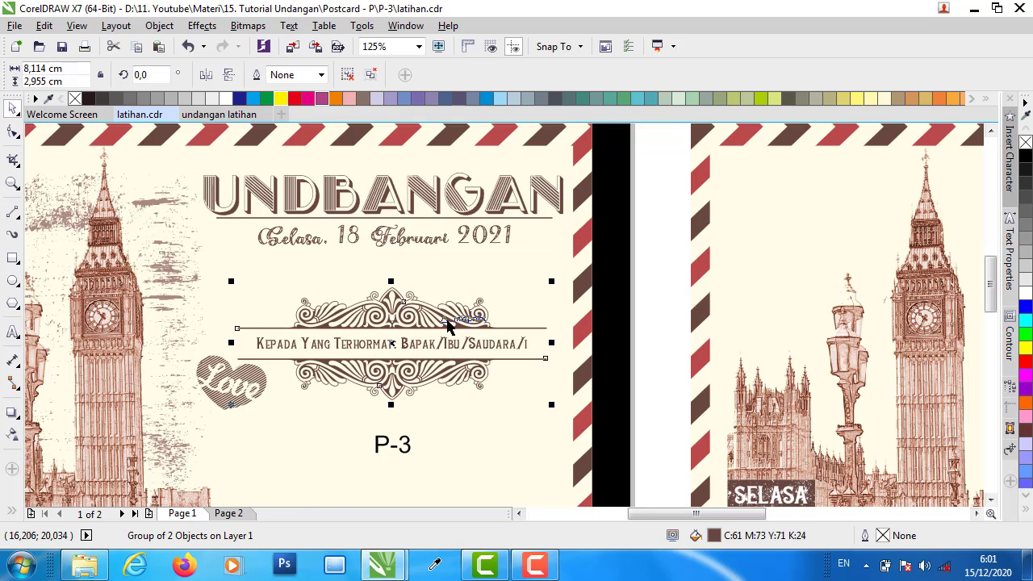
pyautogui.click(91, 571)
pyautogui.click(387, 151)
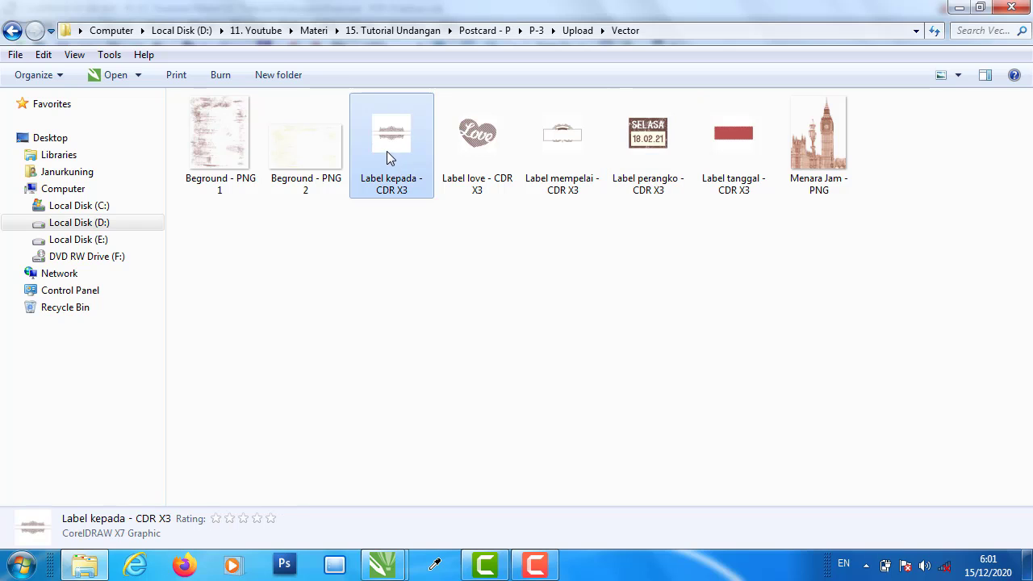
pyautogui.moveTo(387, 150); pyautogui.dragTo(910, 286)
pyautogui.scroll(-5, 400, 329)
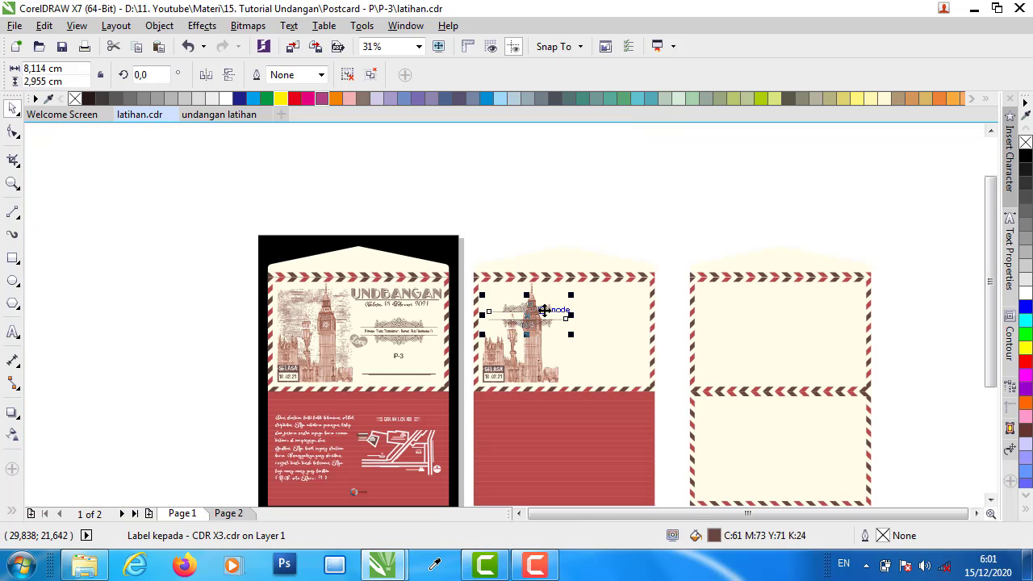
pyautogui.moveTo(544, 309); pyautogui.dragTo(624, 322)
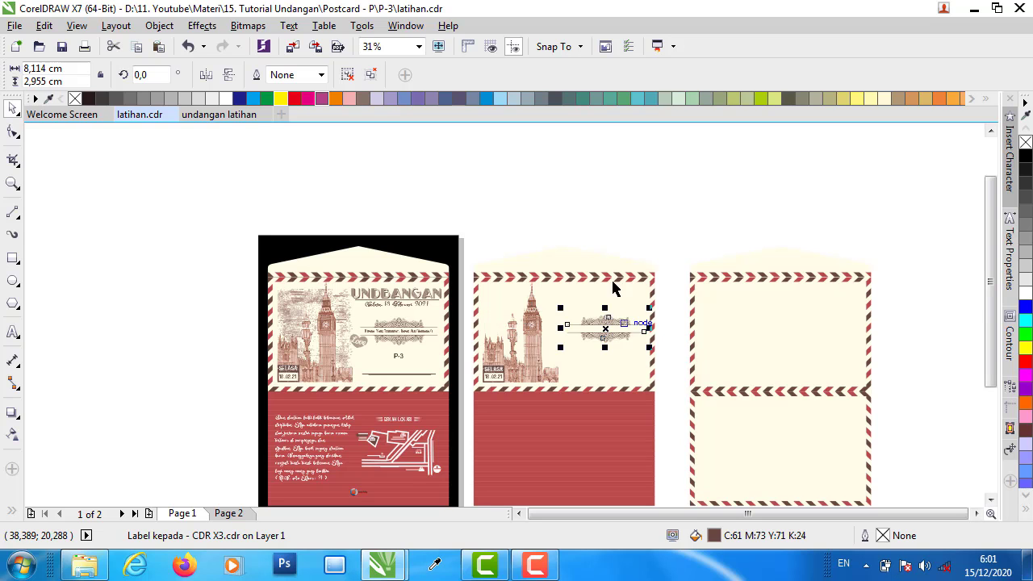
pyautogui.press('Escape')
# - Examine the font and editability of the apology line below P-3 on the reference, and leave text editing
pyautogui.scroll(7, 403, 375)
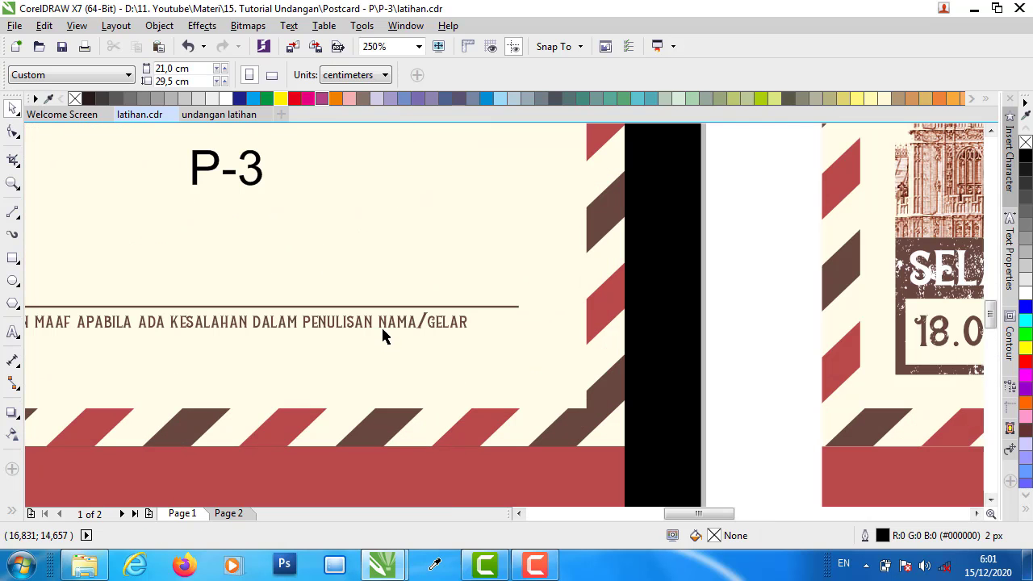
pyautogui.click(383, 325)
pyautogui.scroll(5, 278, 325)
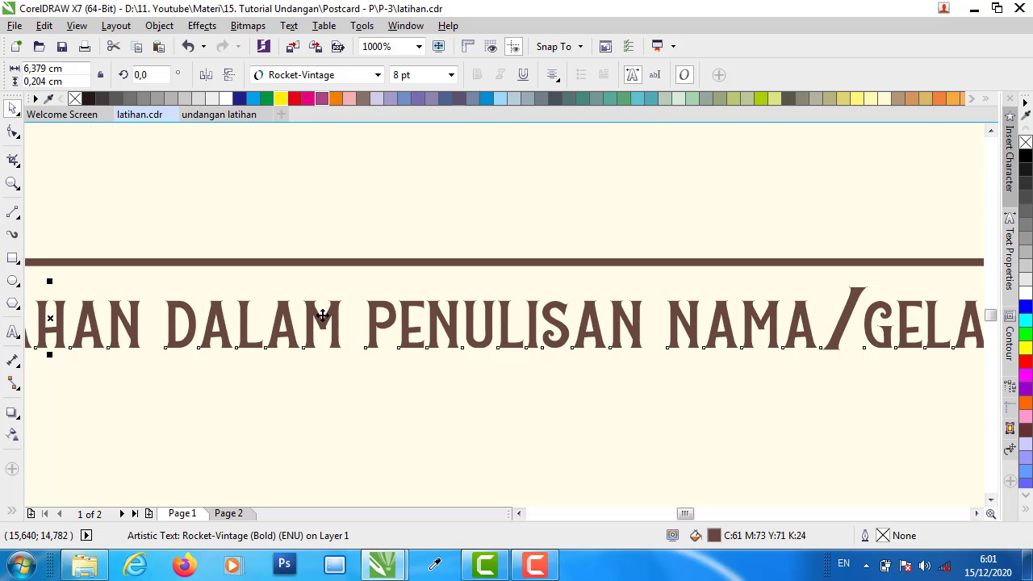
pyautogui.doubleClick(323, 315)
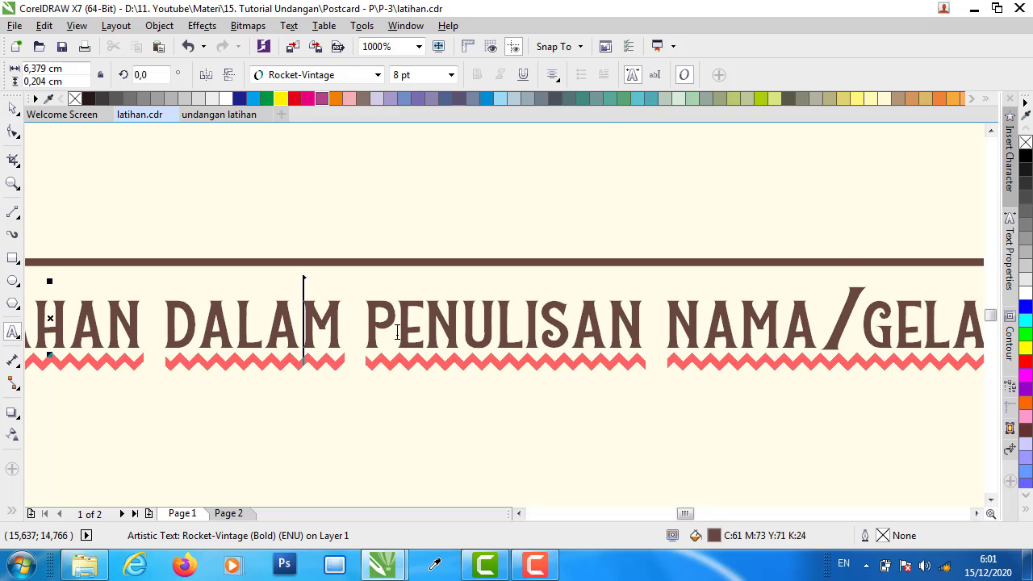
pyautogui.click(355, 75)
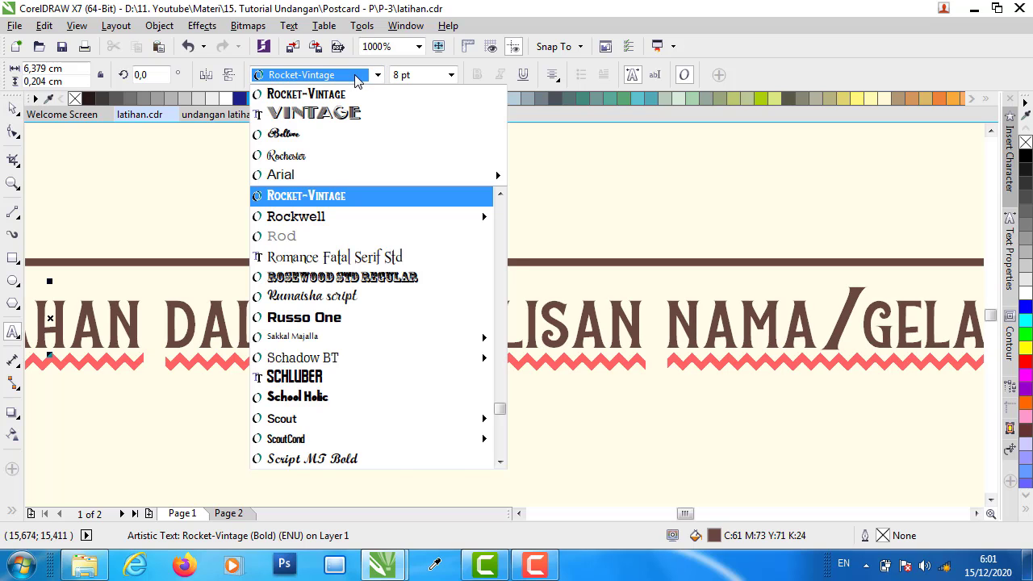
pyautogui.click(356, 76)
pyautogui.press('Return')
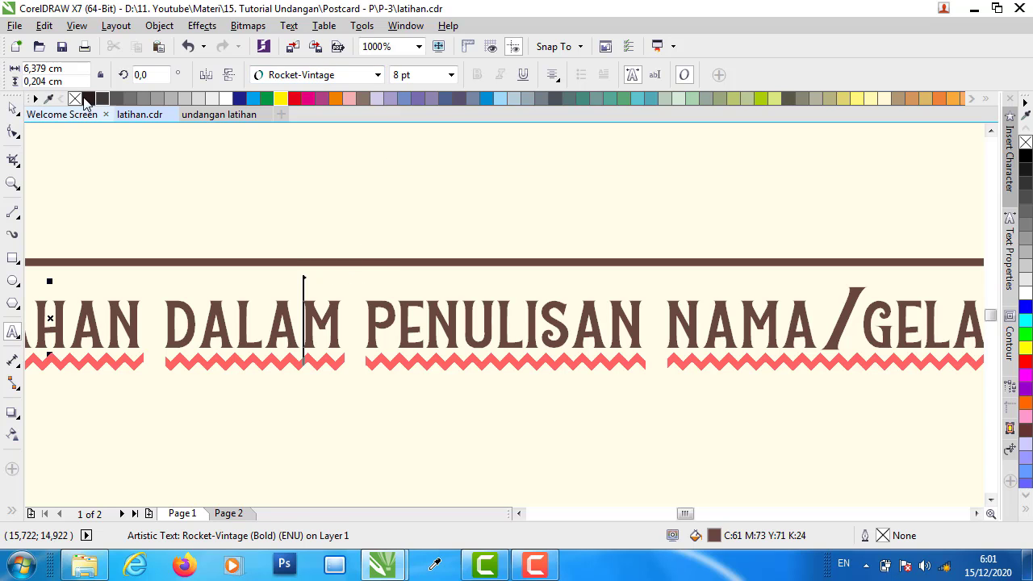
pyautogui.click(13, 108)
pyautogui.scroll(-1, 253, 317)
pyautogui.scroll(-4, 253, 317)
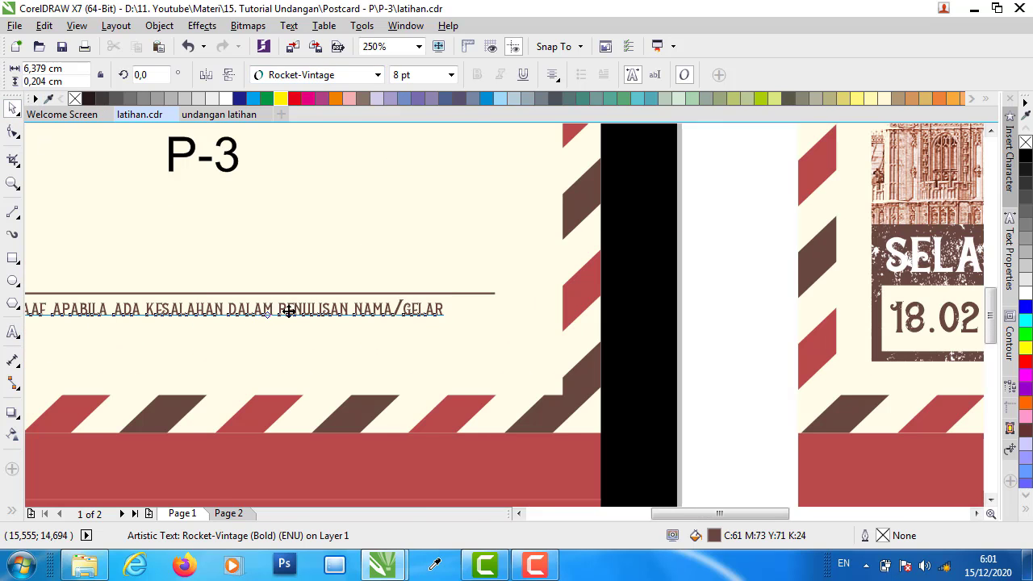
pyautogui.scroll(-1, 506, 277)
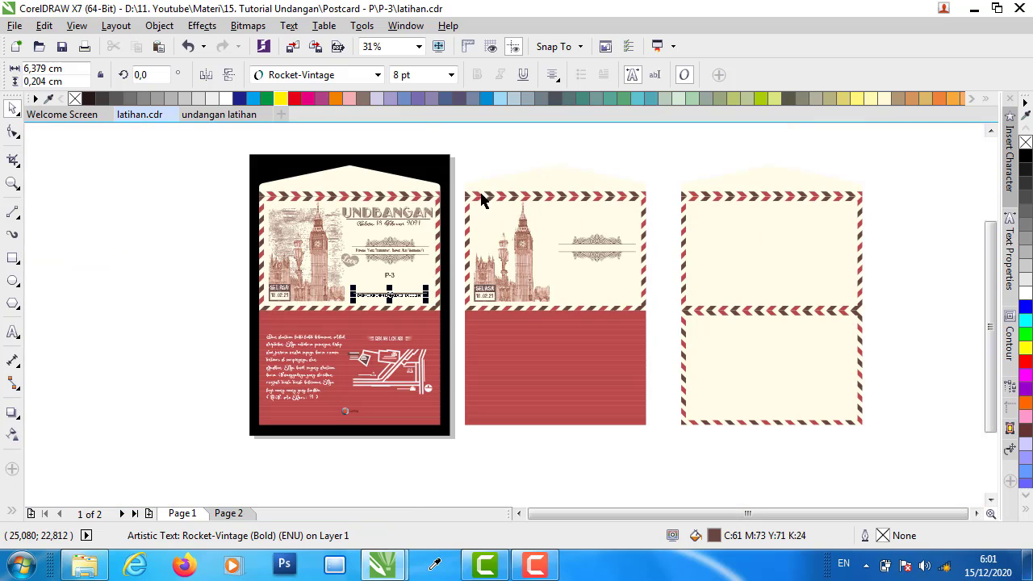
# - Copy the reference's DENAH LOKASI heading and location map onto the right side of the front base's red lower half
pyautogui.click(472, 161)
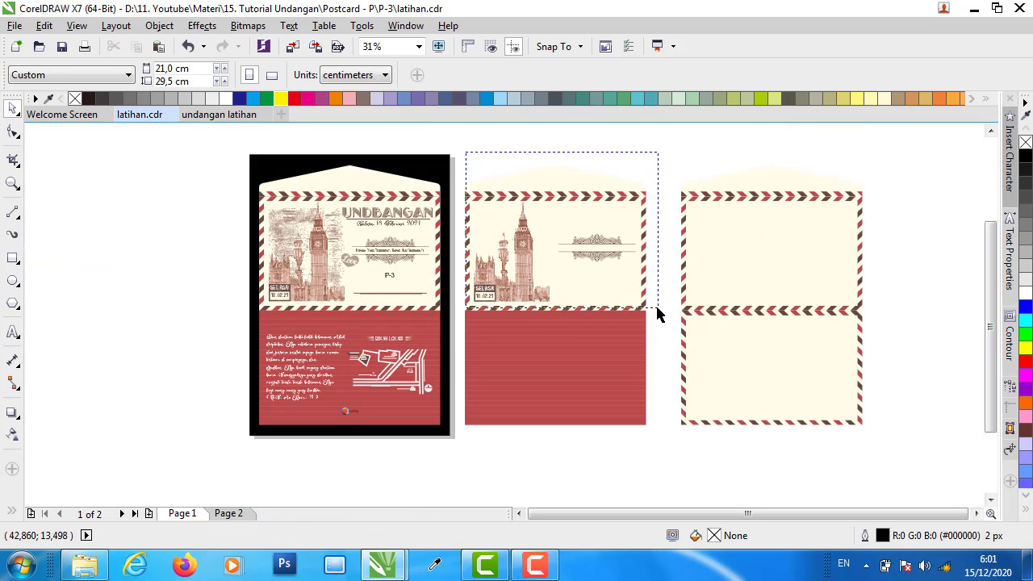
pyautogui.moveTo(656, 308); pyautogui.dragTo(653, 317)
pyautogui.scroll(1, 434, 401)
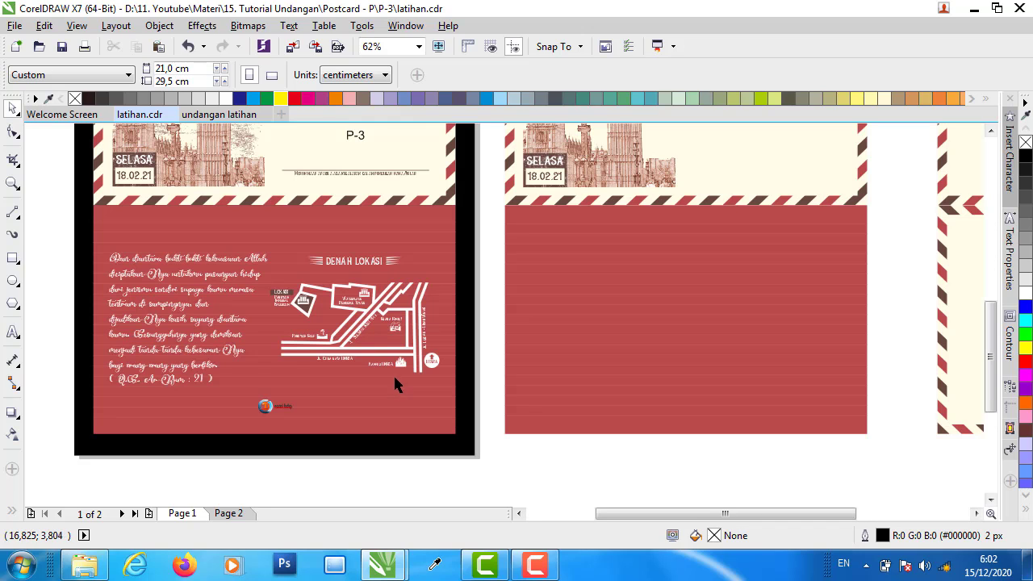
pyautogui.click(403, 355)
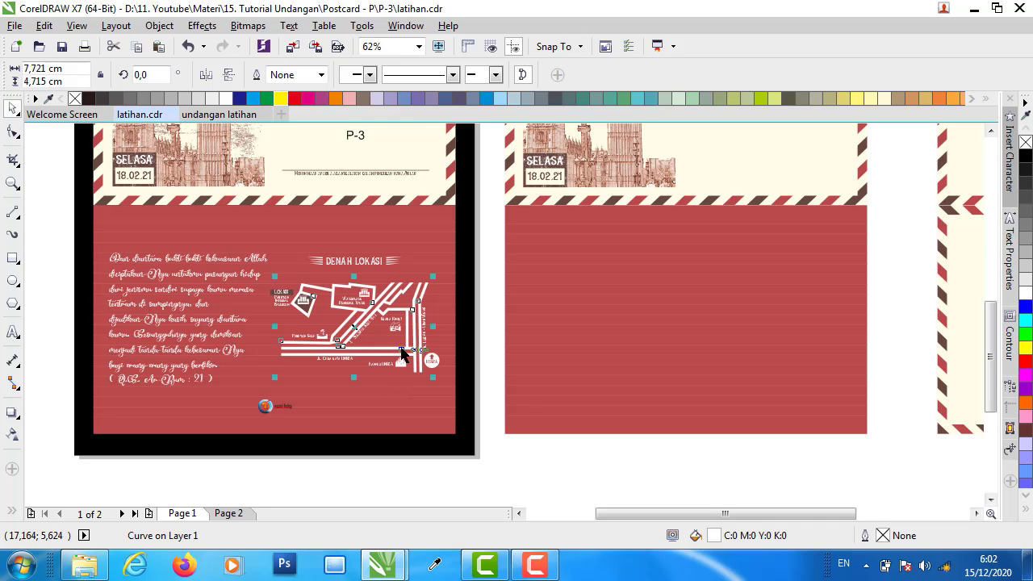
pyautogui.click(487, 267)
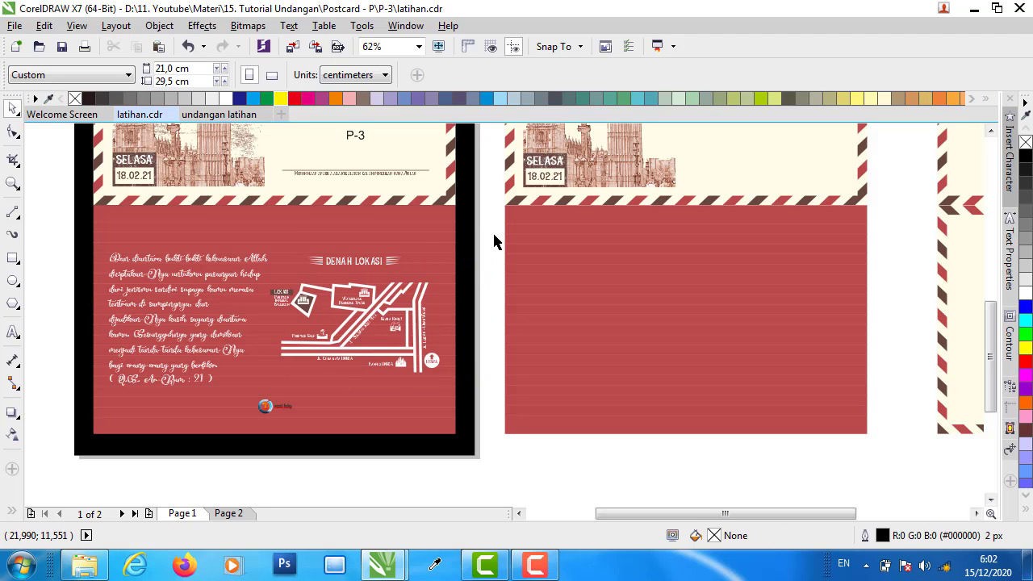
pyautogui.moveTo(339, 373); pyautogui.dragTo(262, 393)
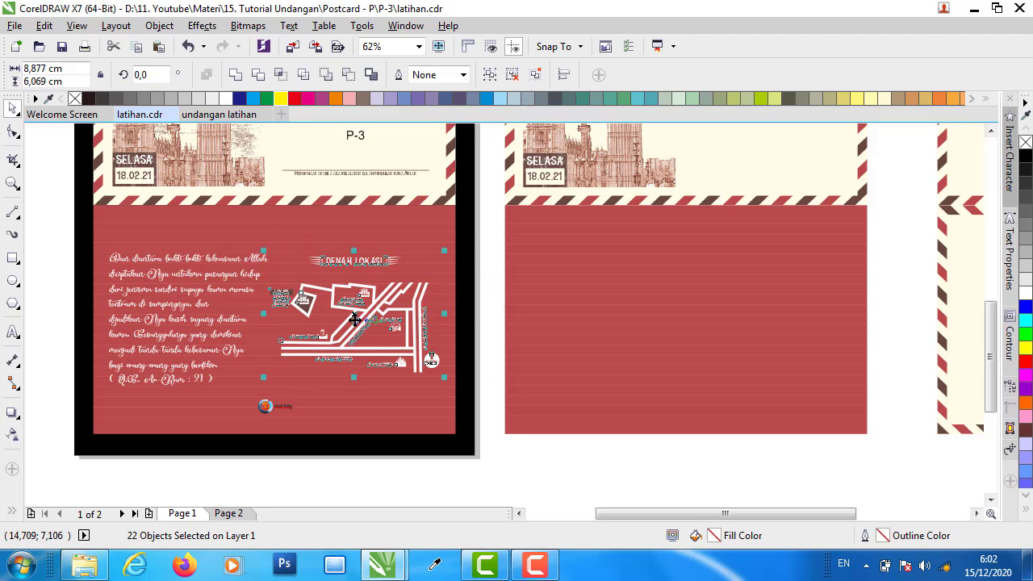
pyautogui.moveTo(355, 320); pyautogui.dragTo(763, 302)
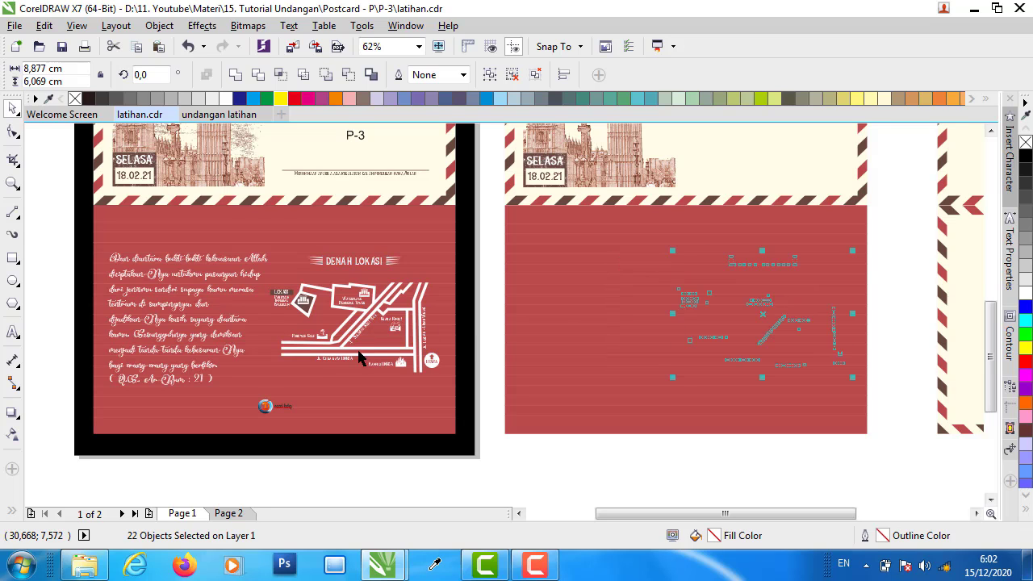
# - Test that the reference's Quran verse is editable by inserting ggg after "Dan" and removing it, and leave text editing
pyautogui.click(149, 296)
pyautogui.scroll(4, 108, 278)
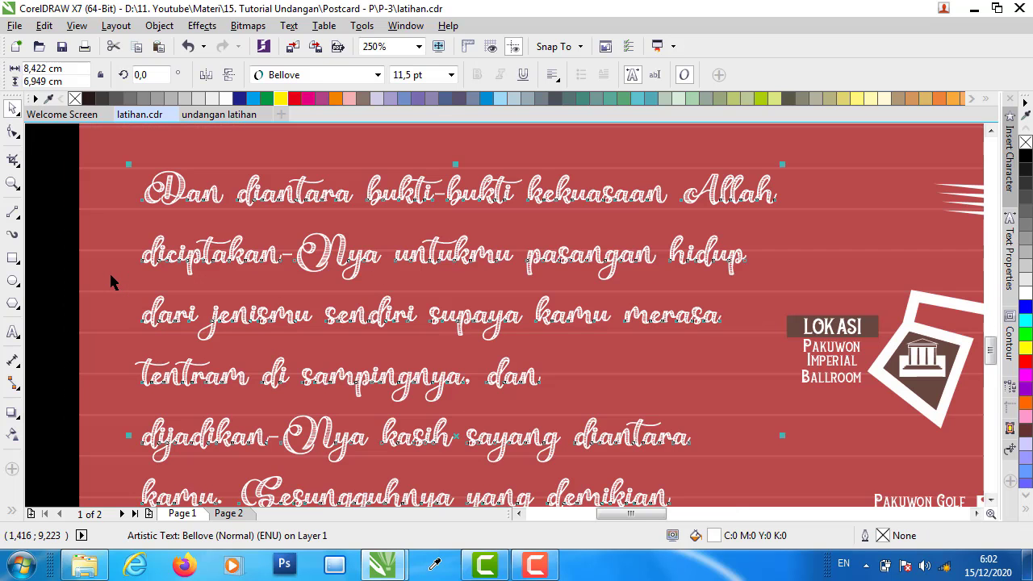
pyautogui.doubleClick(216, 196)
pyautogui.write('ggg')
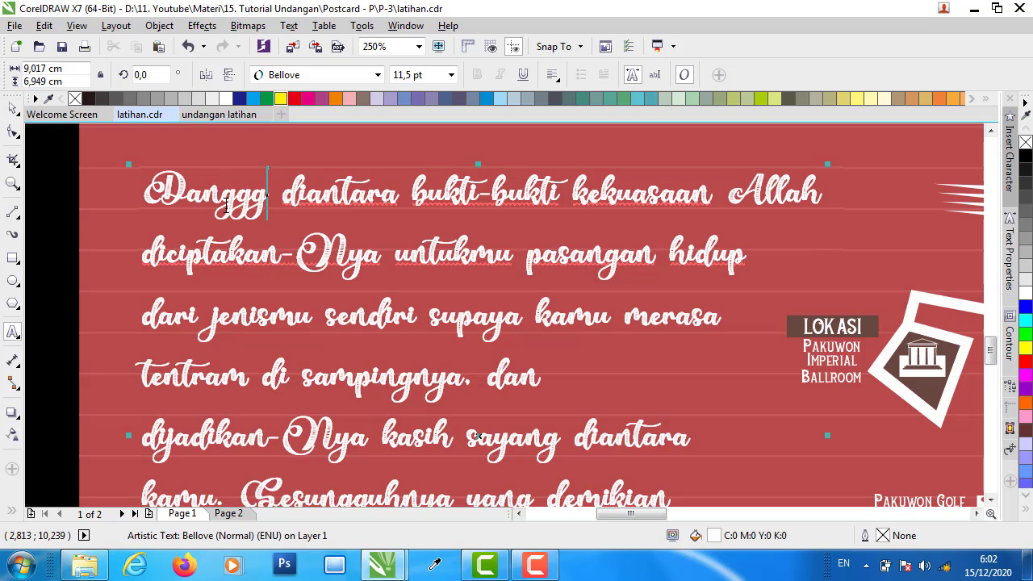
pyautogui.press('BackSpace')
pyautogui.press('BackSpace')
pyautogui.press('BackSpace')
pyautogui.scroll(-2, 230, 277)
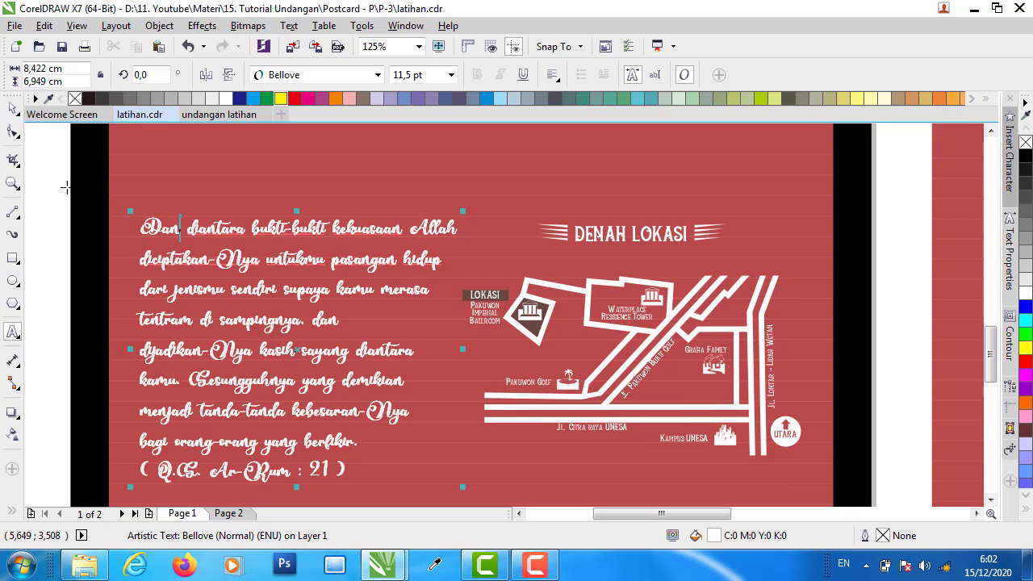
pyautogui.click(12, 108)
pyautogui.click(62, 153)
# - Go to Page 2, ungroup the reference design and its upper section, and select the couple's label group
pyautogui.scroll(-4, 64, 202)
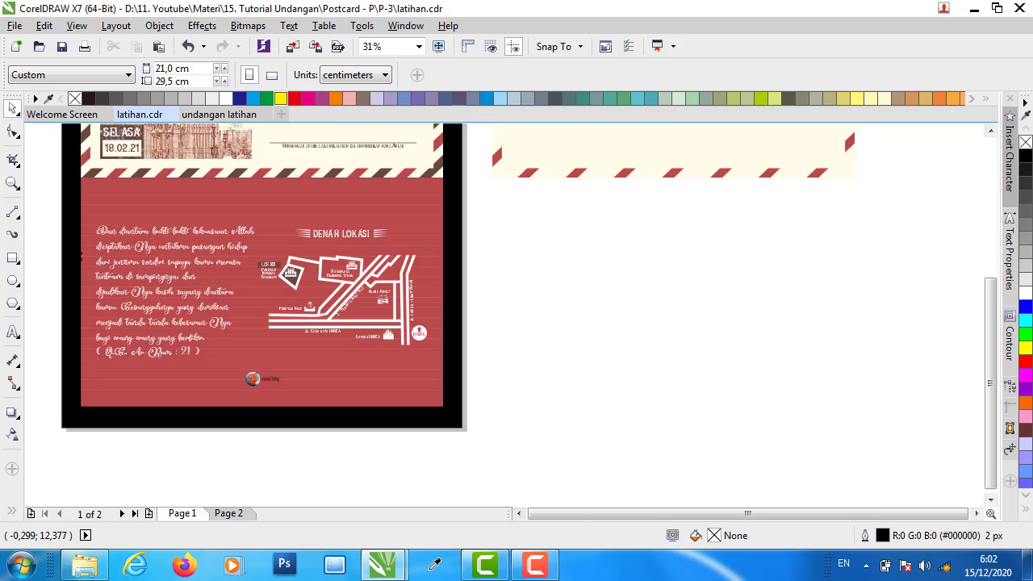
pyautogui.scroll(-2, 339, 323)
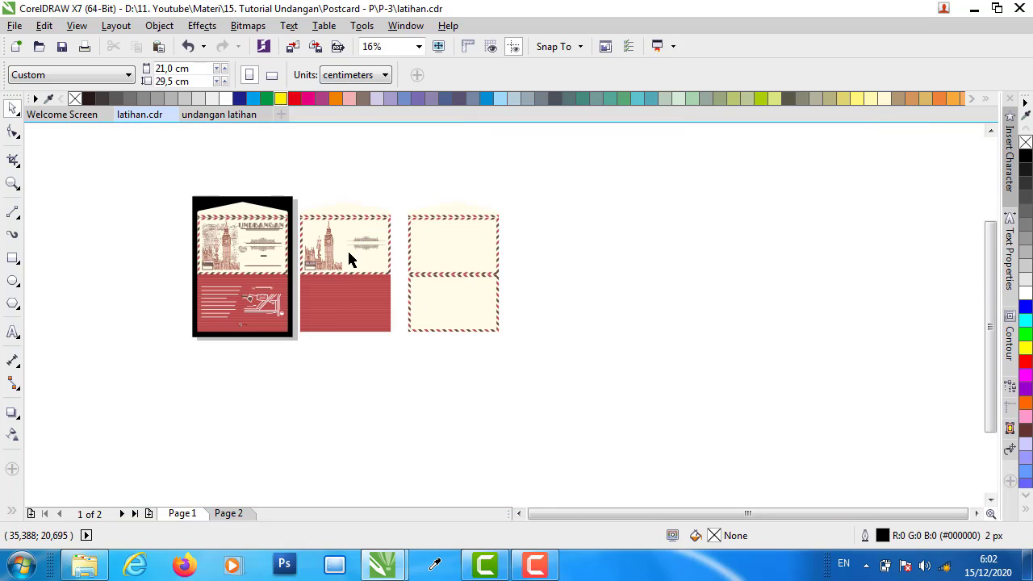
pyautogui.scroll(2, 349, 258)
pyautogui.click(229, 513)
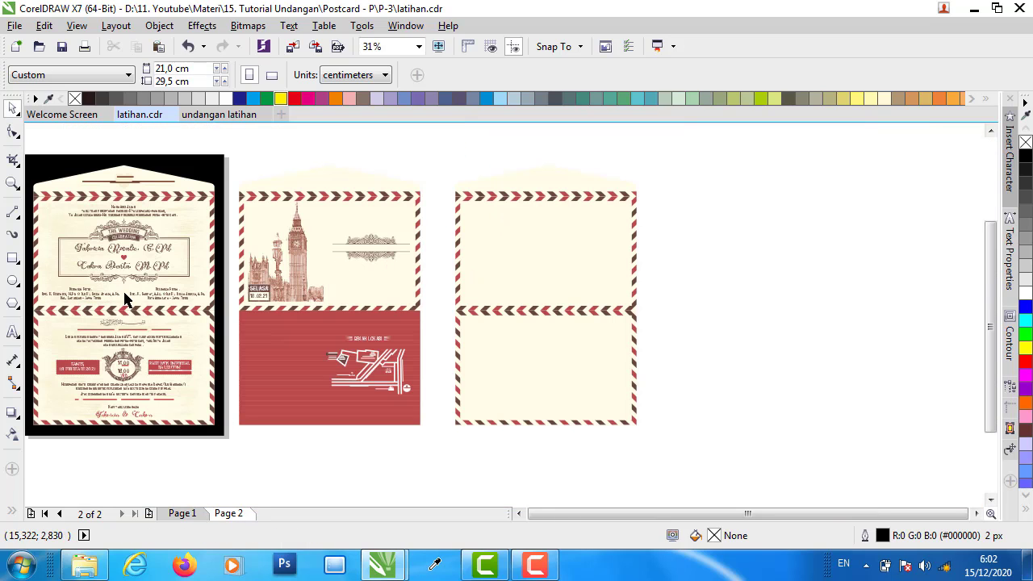
pyautogui.click(109, 233)
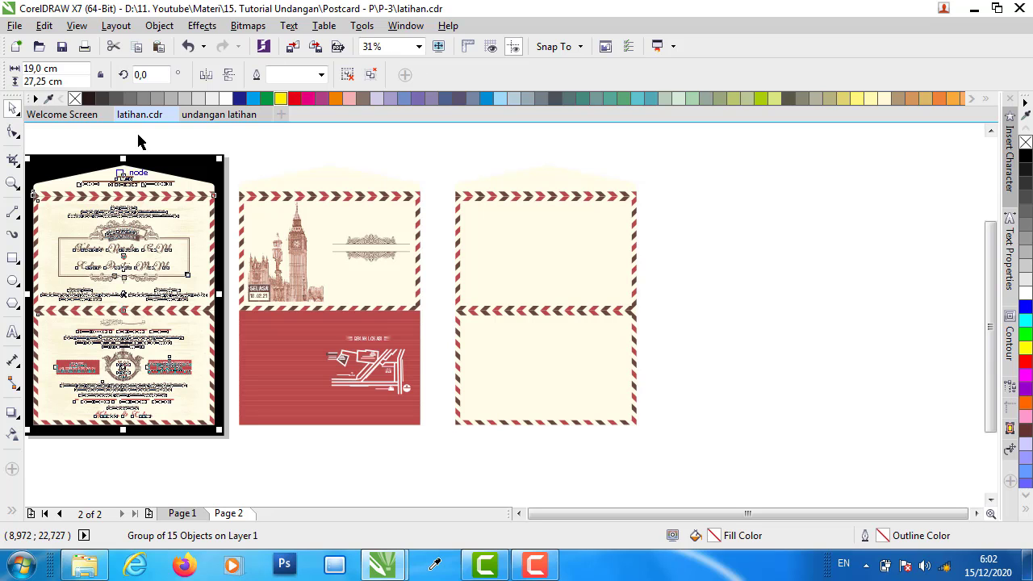
pyautogui.hotkey('ctrl', 'u')
pyautogui.click(314, 150)
pyautogui.click(142, 232)
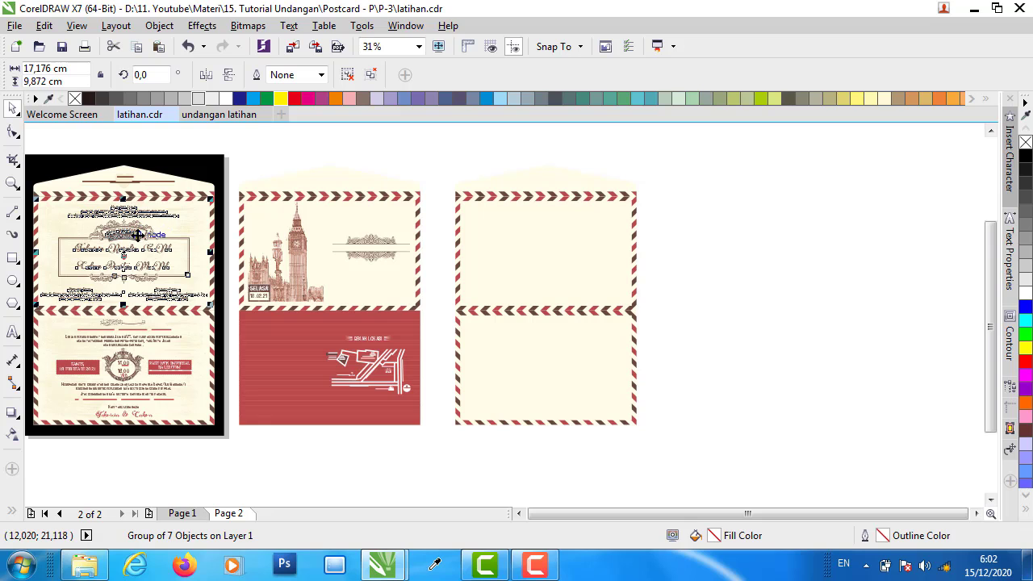
pyautogui.hotkey('ctrl', 'u')
pyautogui.click(306, 154)
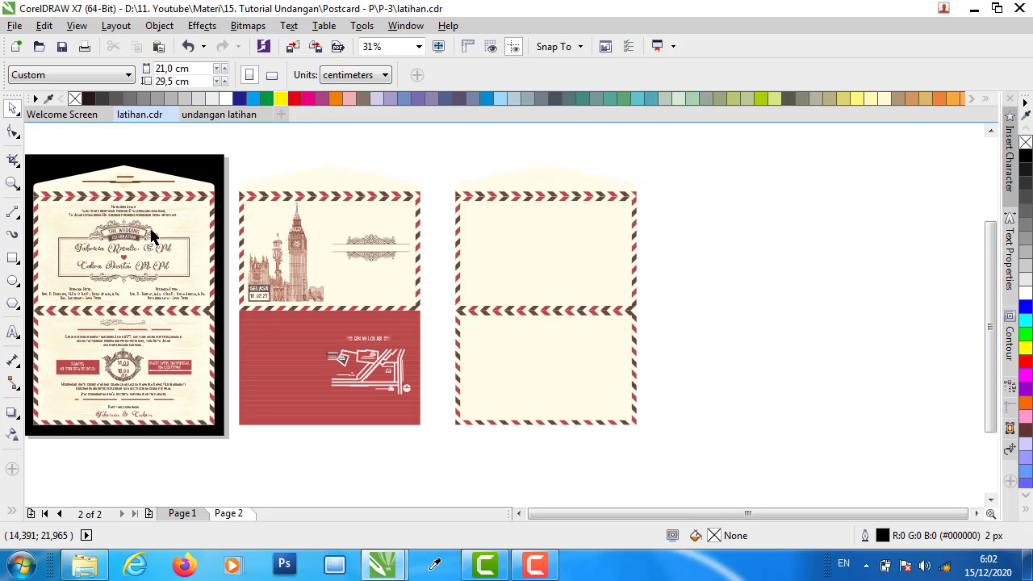
pyautogui.click(150, 234)
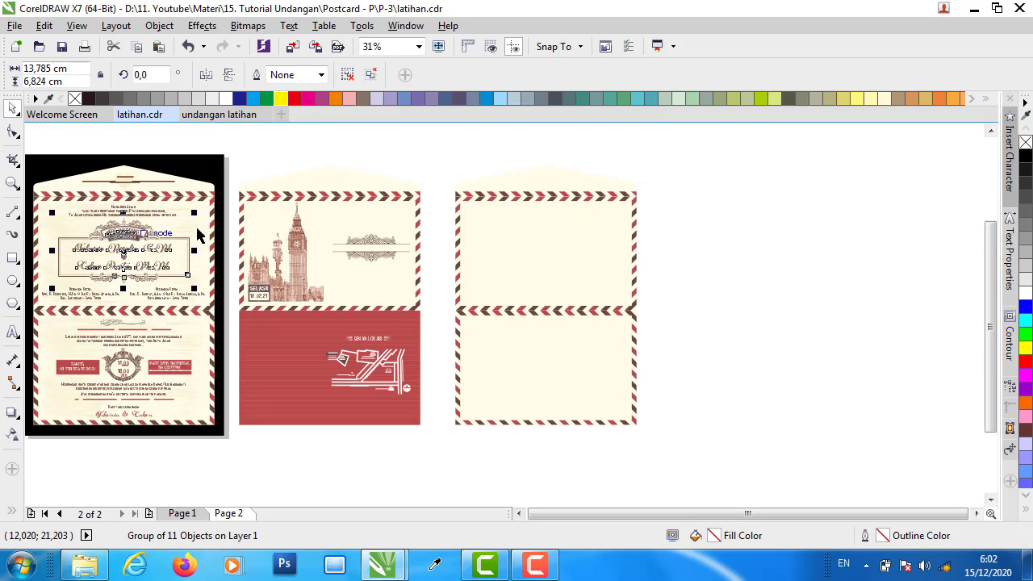
# - Import the "Label mempelai - CDR X3" ornament from the Vector folder near the back base
pyautogui.click(101, 567)
pyautogui.click(447, 314)
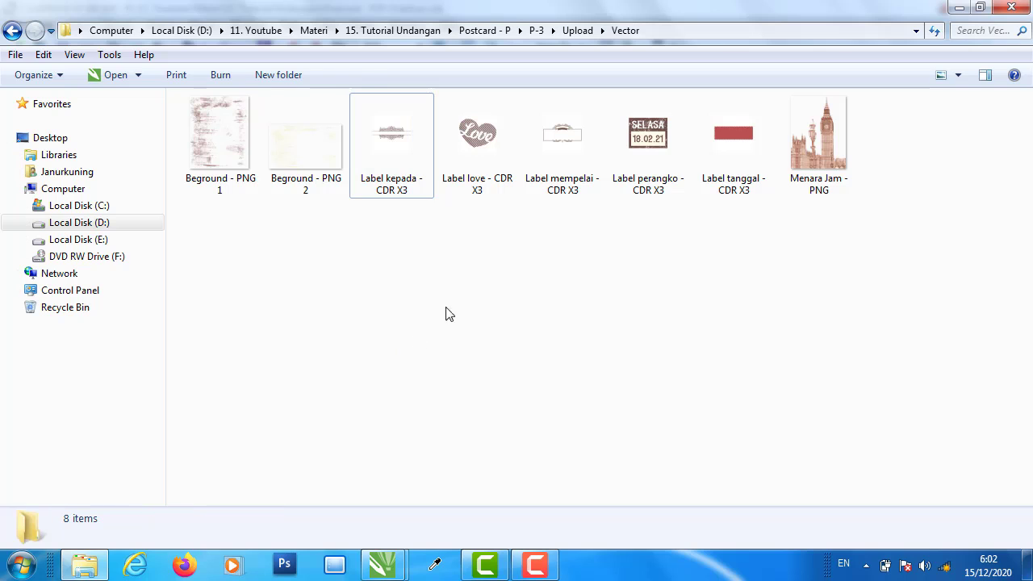
pyautogui.click(558, 148)
pyautogui.moveTo(562, 141); pyautogui.dragTo(660, 244)
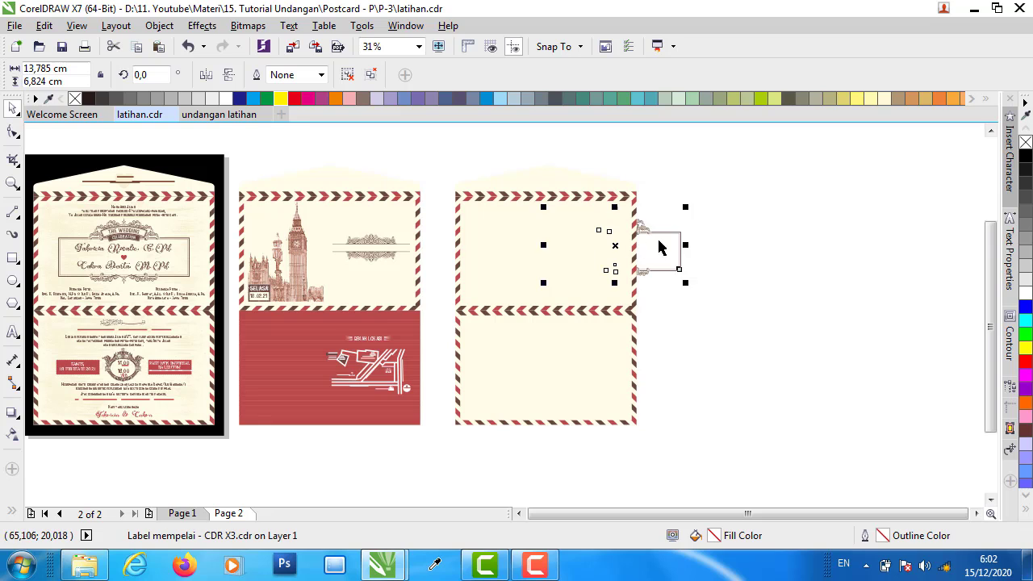
# - Order the back base's upper panel behind the imported couple's label, and center the label on that panel
pyautogui.click(517, 221)
pyautogui.rightClick(514, 239)
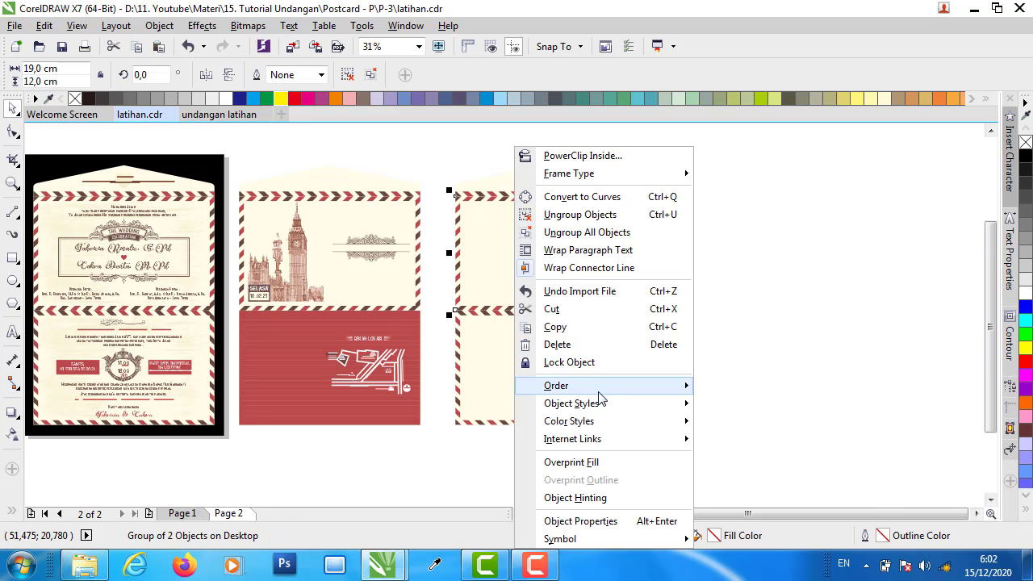
pyautogui.moveTo(605, 385)
pyautogui.click(736, 515)
pyautogui.click(676, 254)
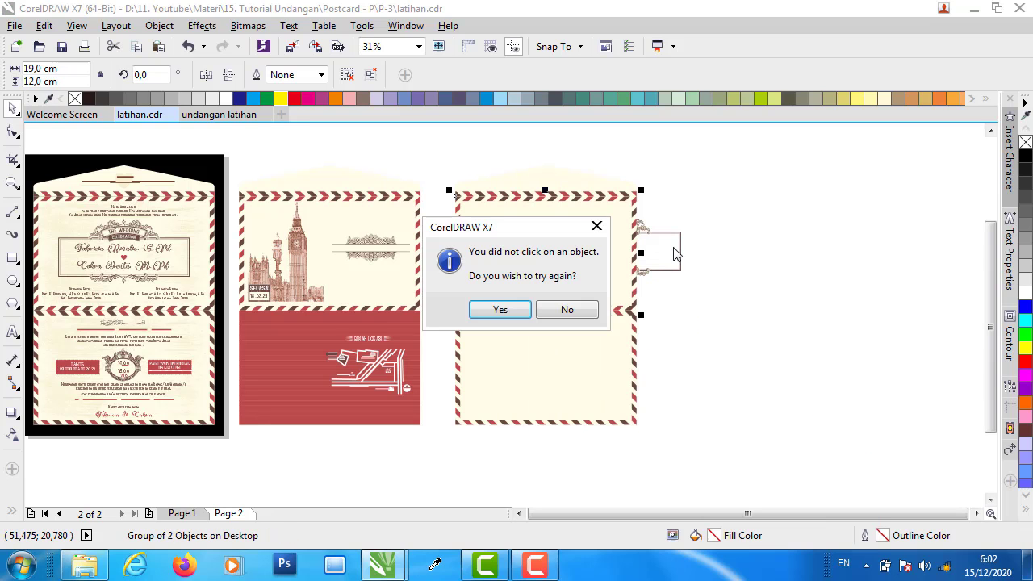
pyautogui.click(521, 310)
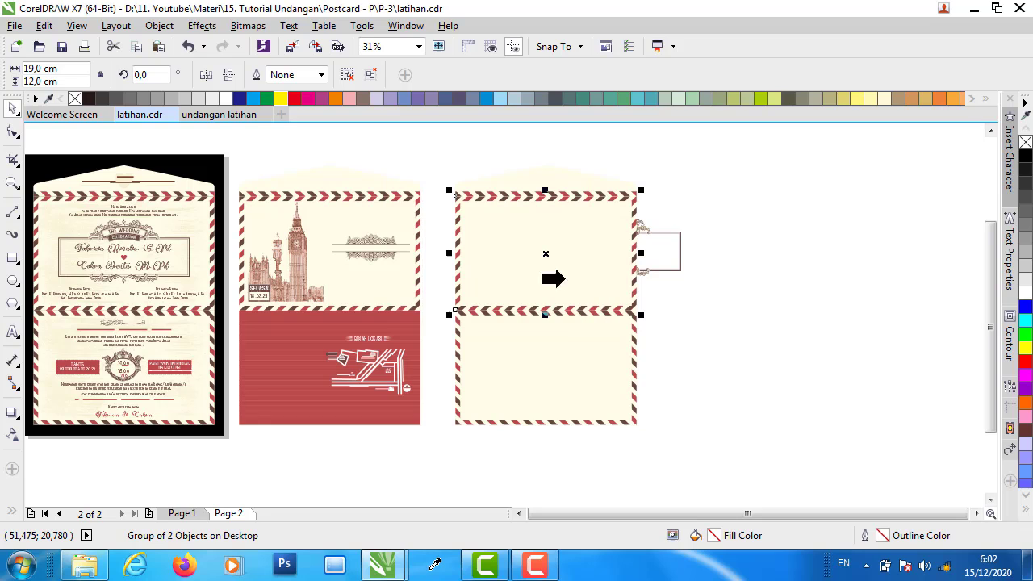
pyautogui.click(644, 229)
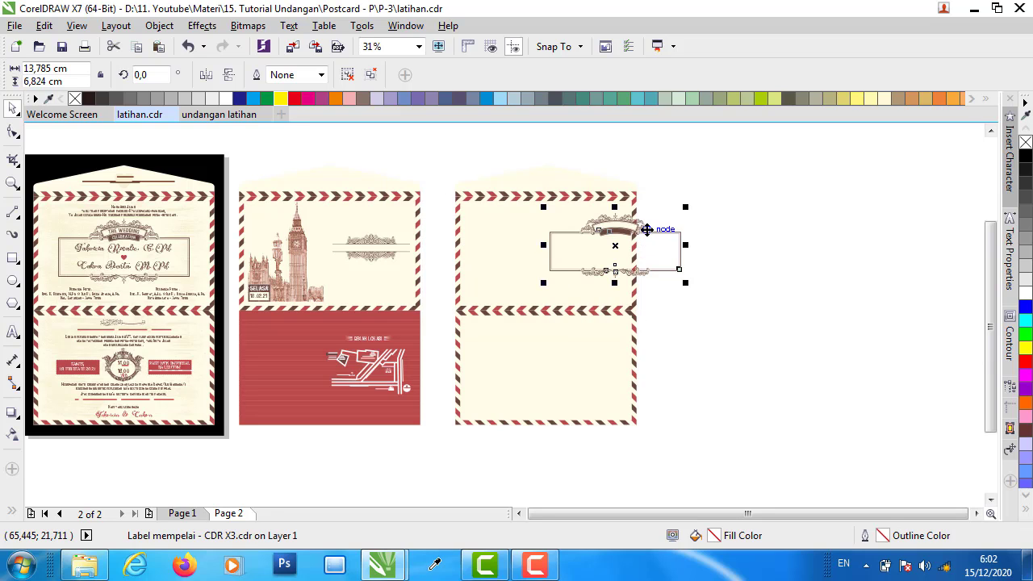
pyautogui.moveTo(646, 230); pyautogui.dragTo(594, 233)
pyautogui.click(710, 253)
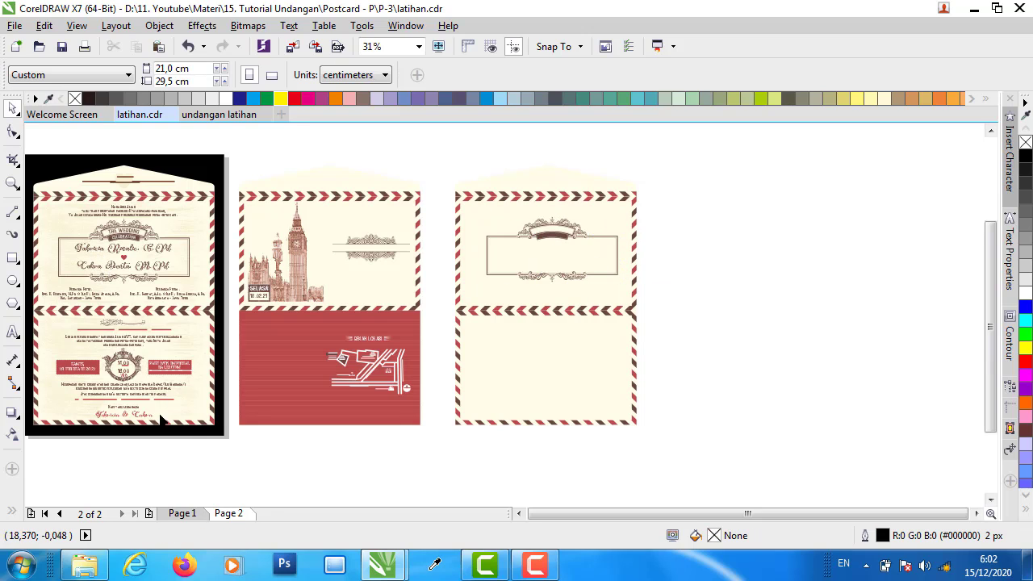
# - Ungroup the lower section of the Page 2 reference containing the event details, and deselect its objects
pyautogui.click(134, 367)
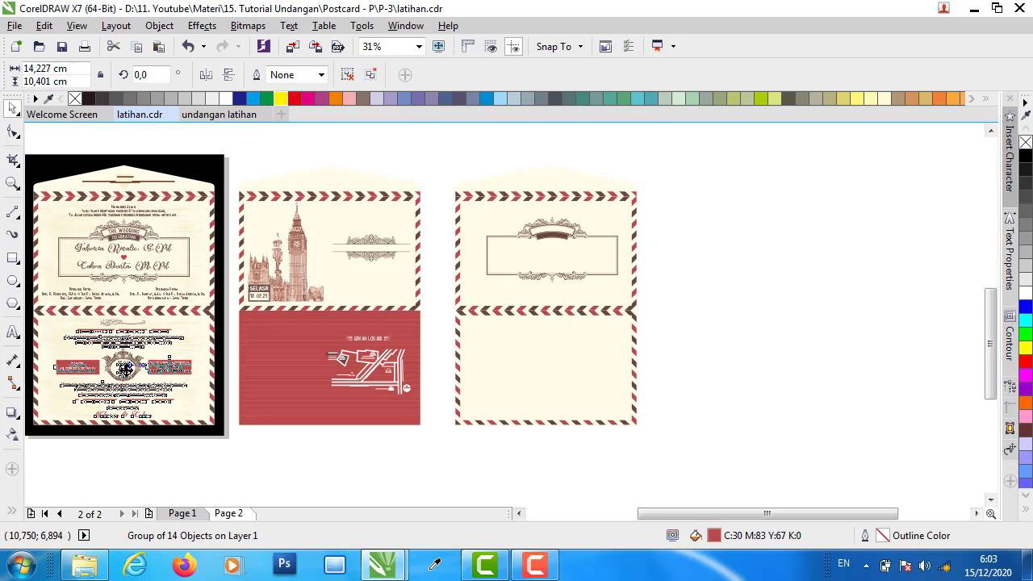
pyautogui.scroll(3, 134, 367)
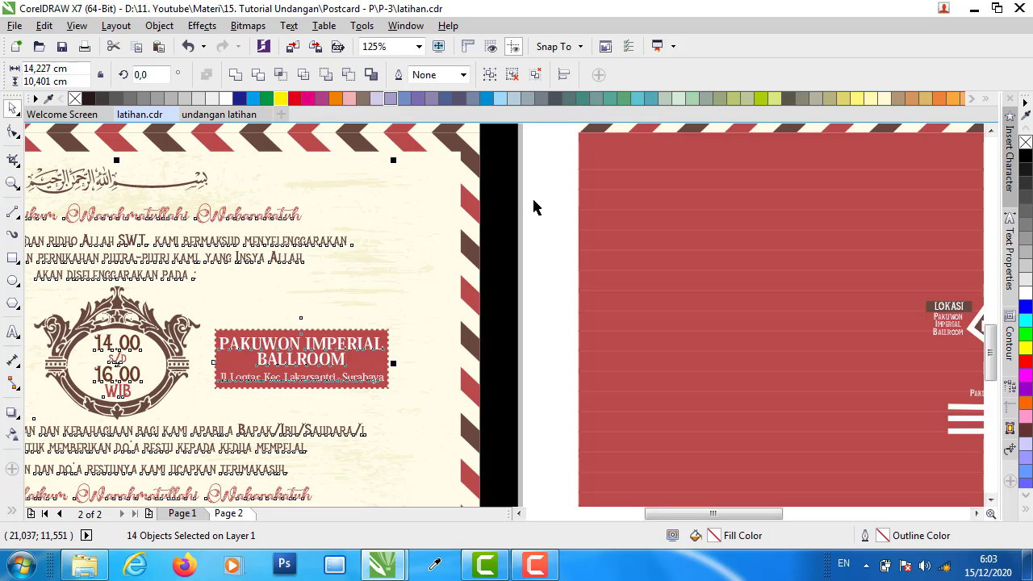
pyautogui.click(534, 208)
pyautogui.scroll(-2, 452, 278)
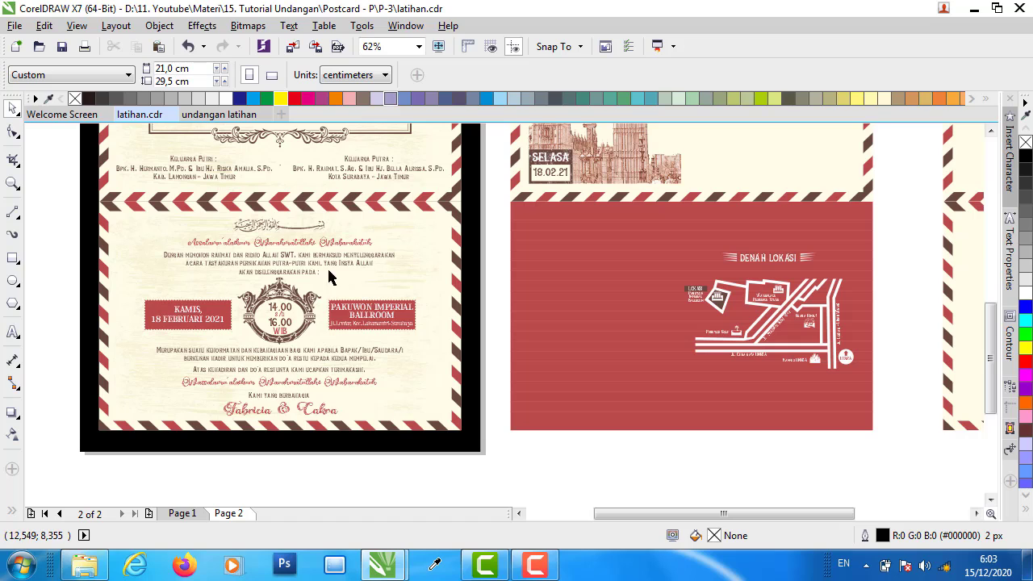
# - Examine the font and editability of the parents' line below "Keluarga Putra" on the reference, and leave text editing
pyautogui.click(346, 173)
pyautogui.scroll(3, 347, 174)
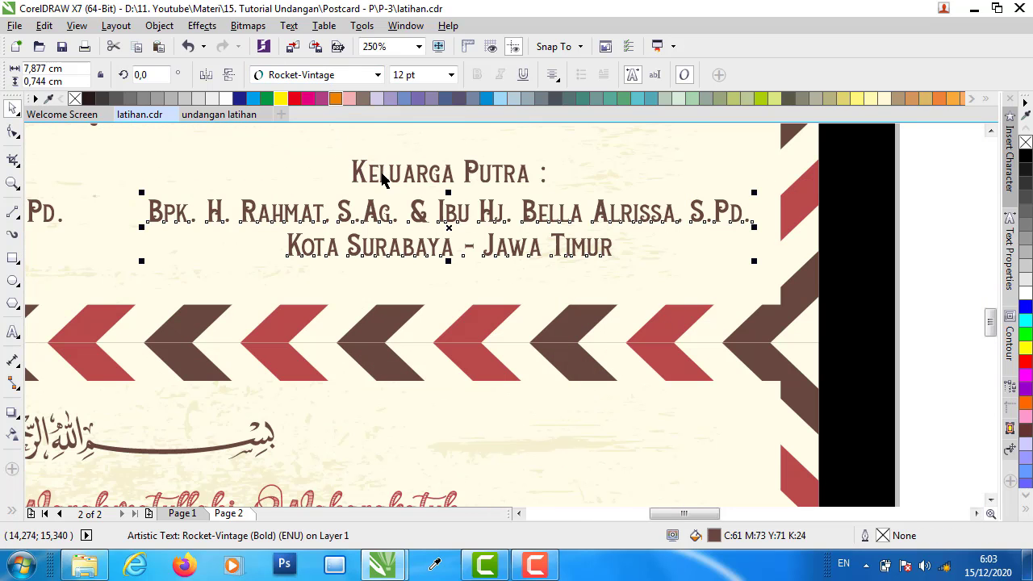
pyautogui.press('F8')
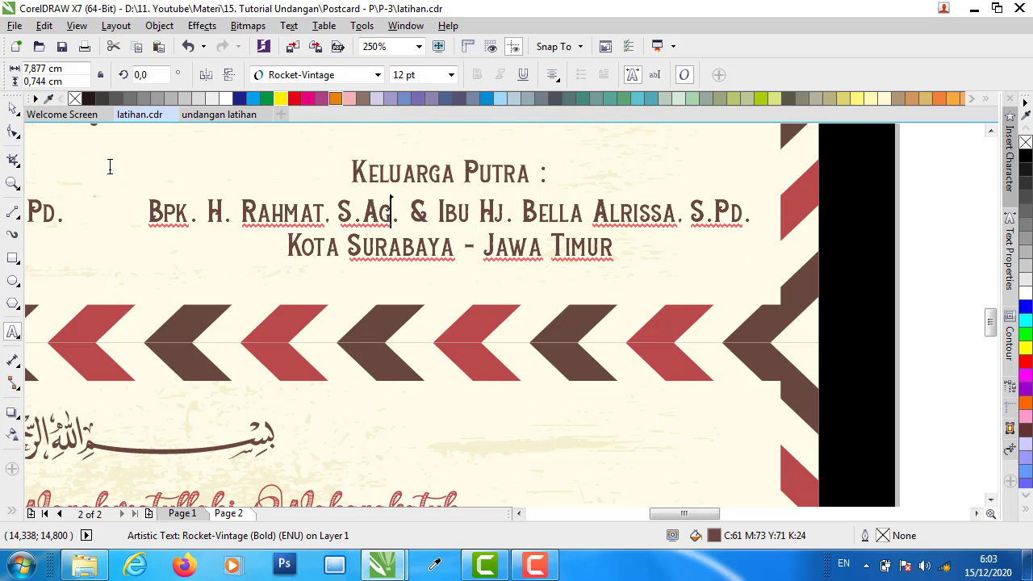
pyautogui.scroll(-2, 420, 212)
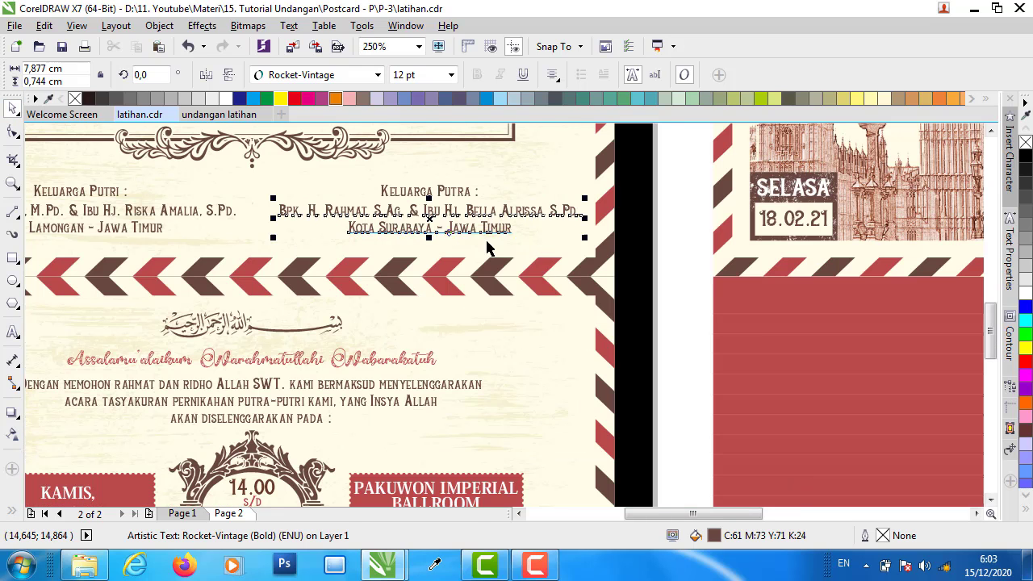
pyautogui.press('Escape')
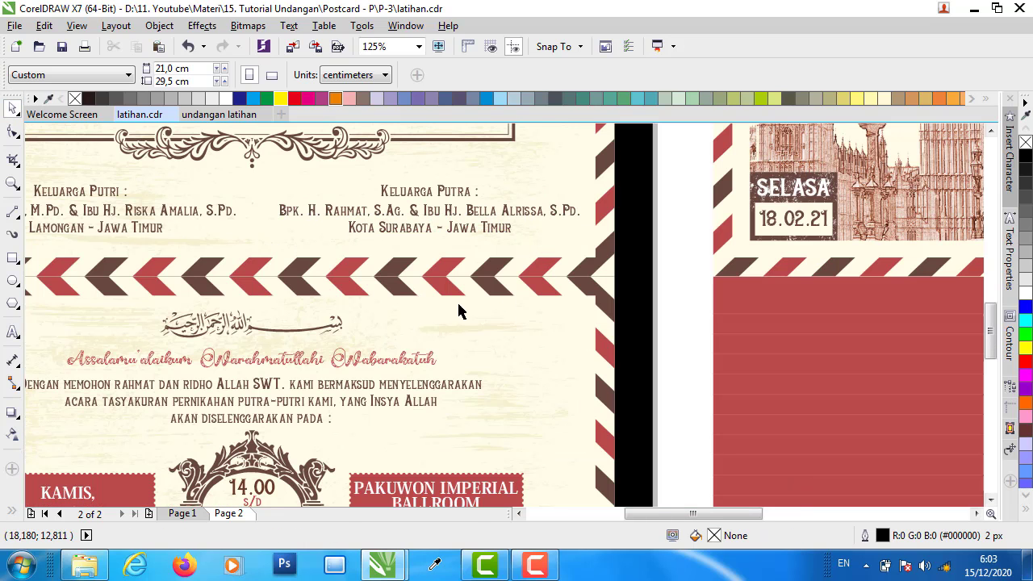
# - Check which font the reference's Arabic basmalah uses, and look for it in P-3's Upload Font folder in Windows Explorer
pyautogui.click(276, 338)
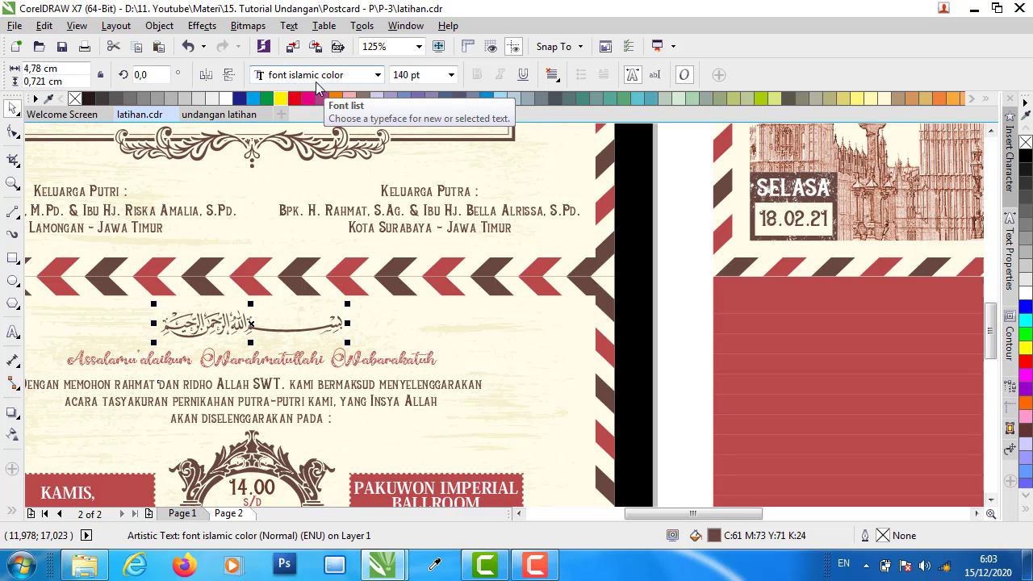
pyautogui.click(103, 556)
pyautogui.click(12, 30)
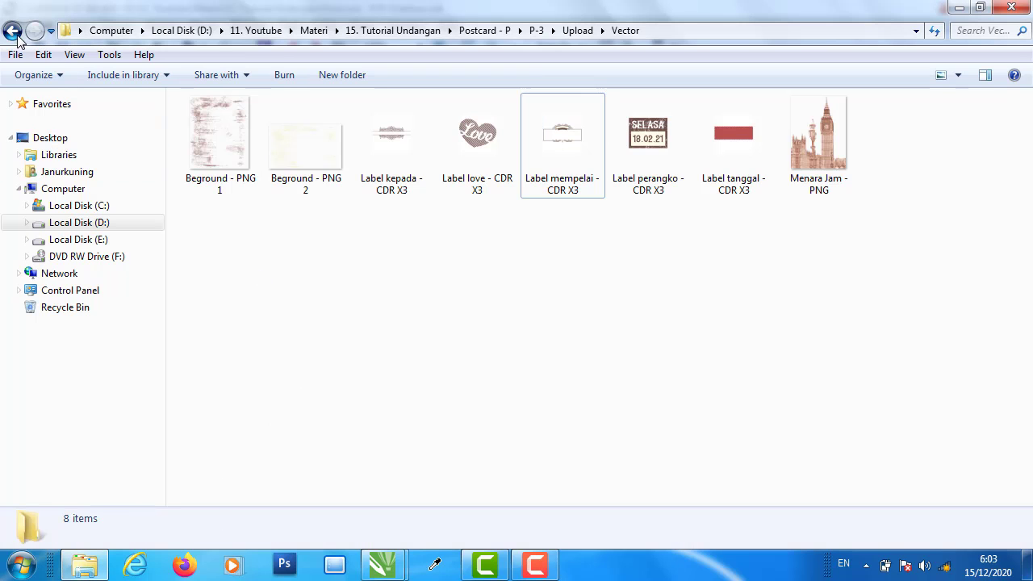
pyautogui.doubleClick(222, 153)
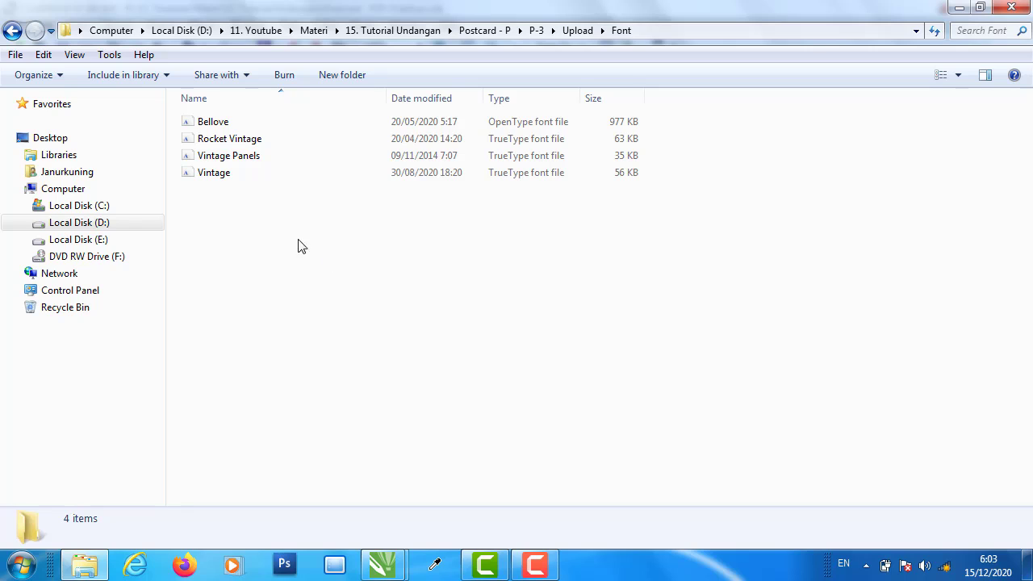
# - Locate the Font Islamic Color file in P-2's Upload Font folder and copy it
pyautogui.click(12, 30)
pyautogui.click(13, 29)
pyautogui.click(12, 30)
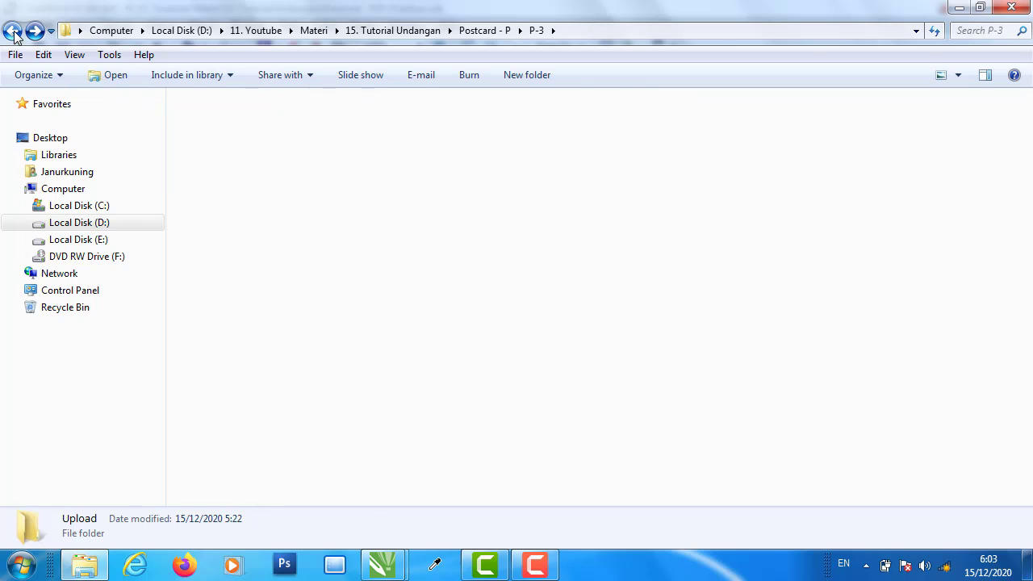
pyautogui.doubleClick(322, 141)
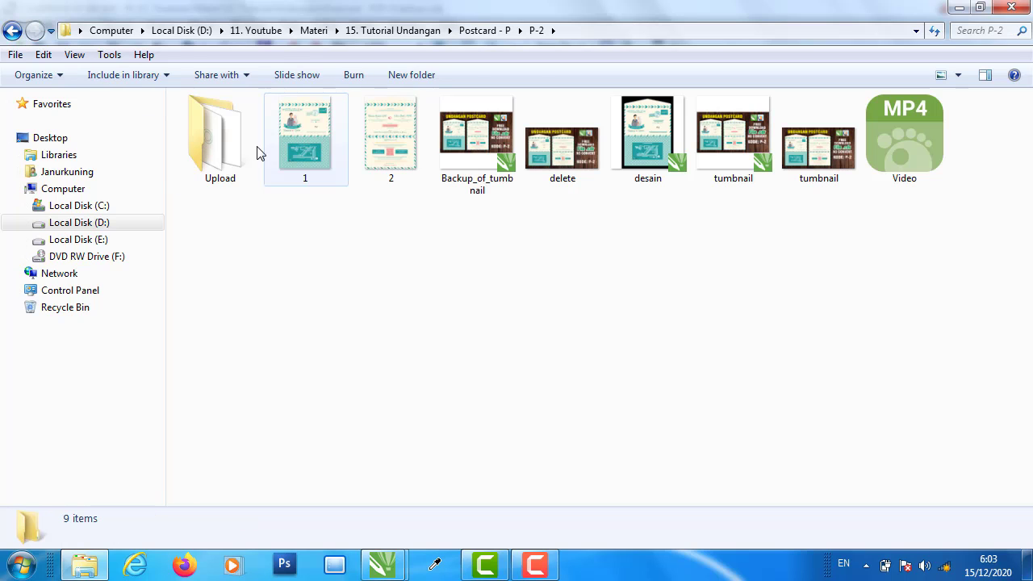
pyautogui.doubleClick(256, 153)
pyautogui.doubleClick(222, 153)
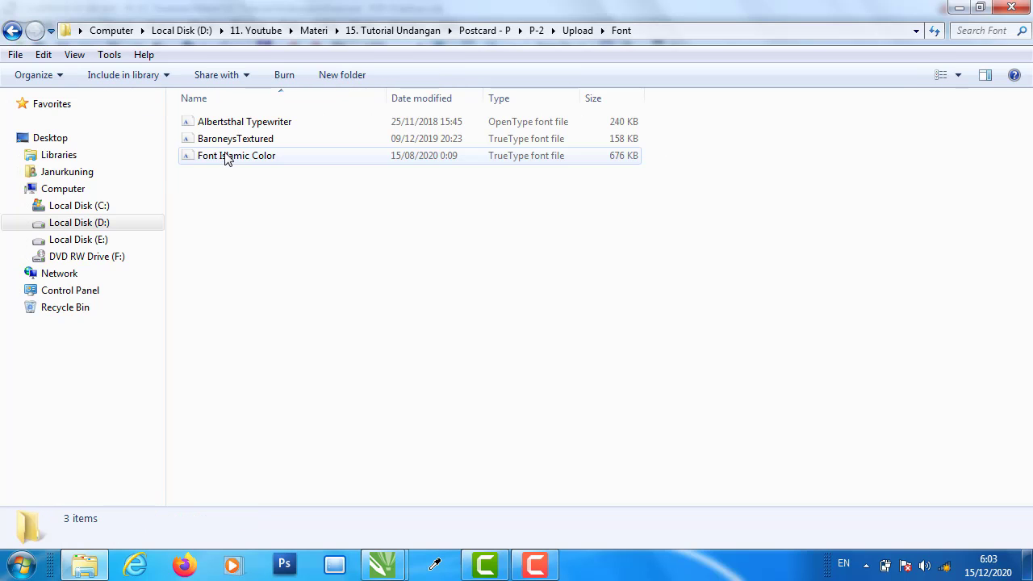
pyautogui.click(250, 159)
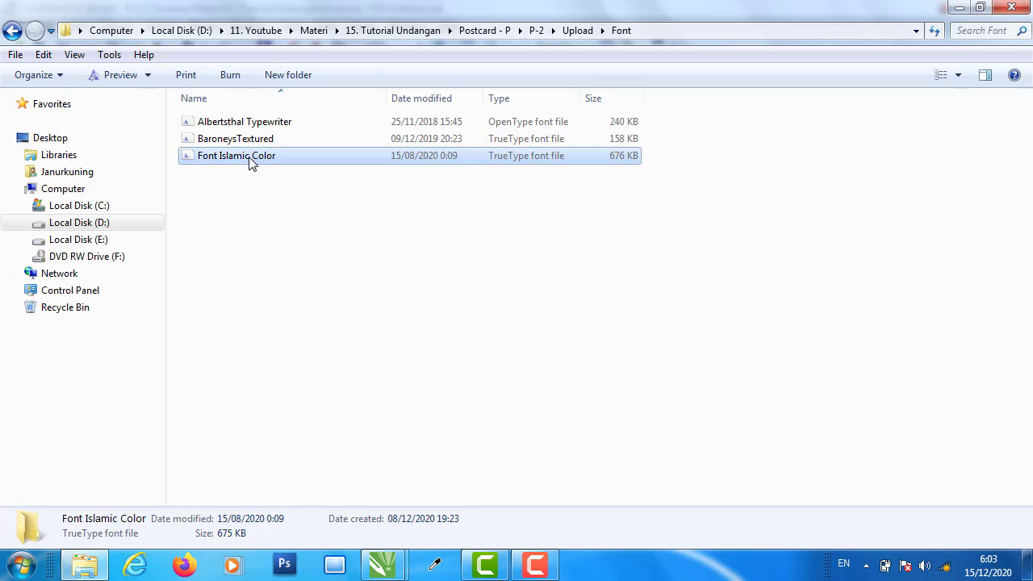
# - Paste Font Islamic Color into P-3's Upload Font folder, and select it together with Vintage Panels
pyautogui.click(12, 29)
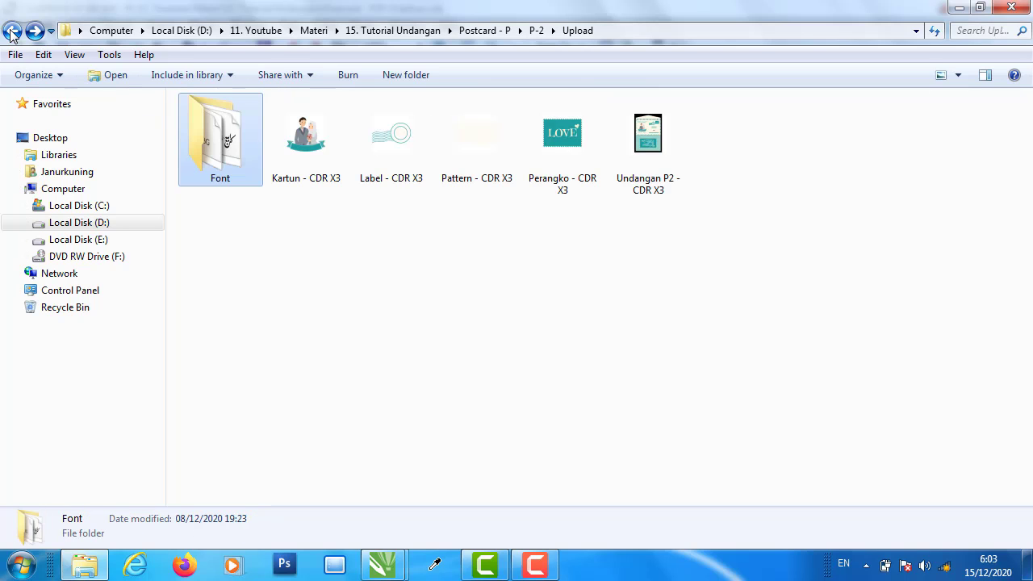
pyautogui.click(12, 30)
pyautogui.click(12, 30)
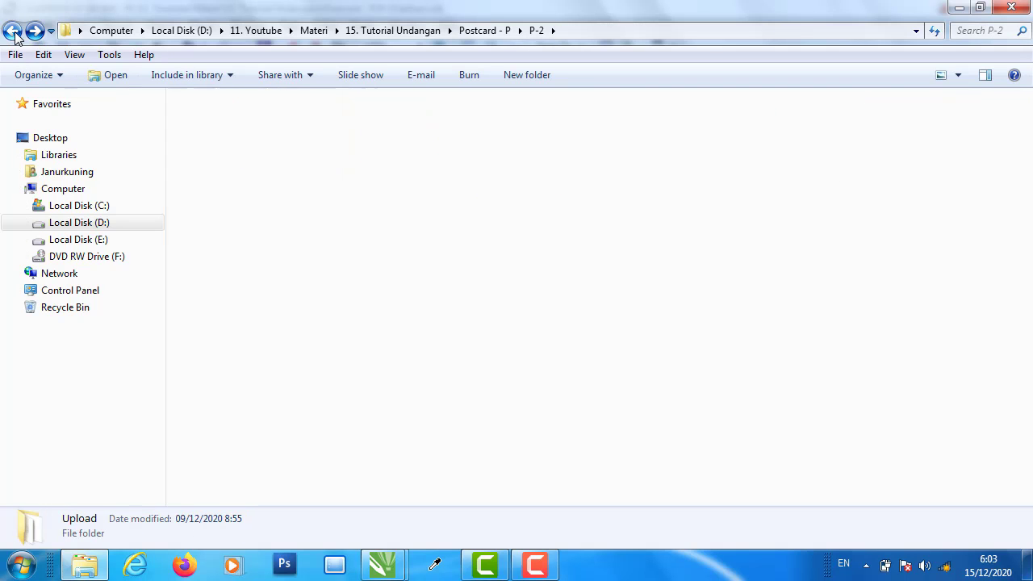
pyautogui.click(387, 157)
pyautogui.doubleClick(386, 157)
pyautogui.click(238, 152)
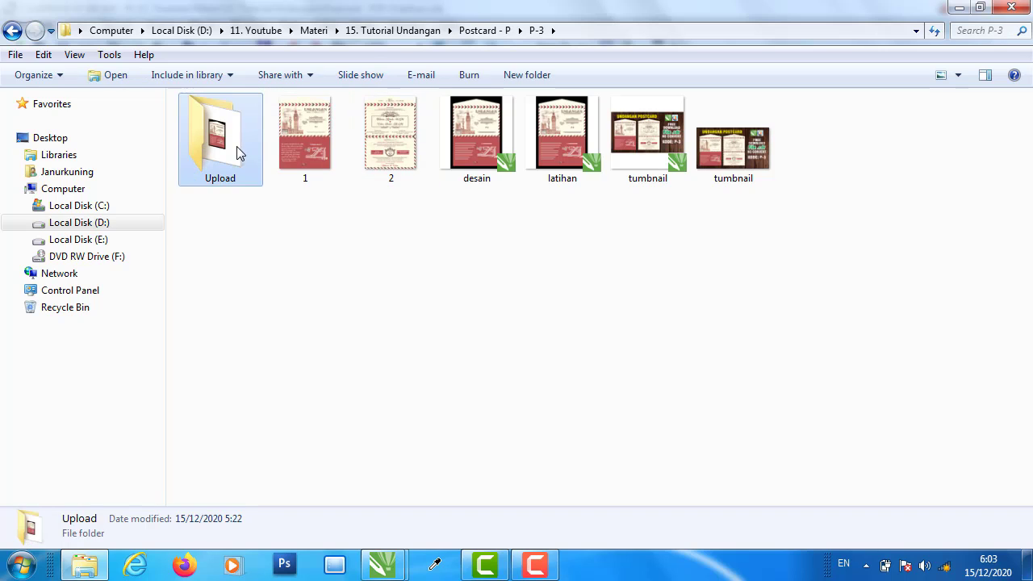
pyautogui.doubleClick(237, 152)
pyautogui.doubleClick(227, 172)
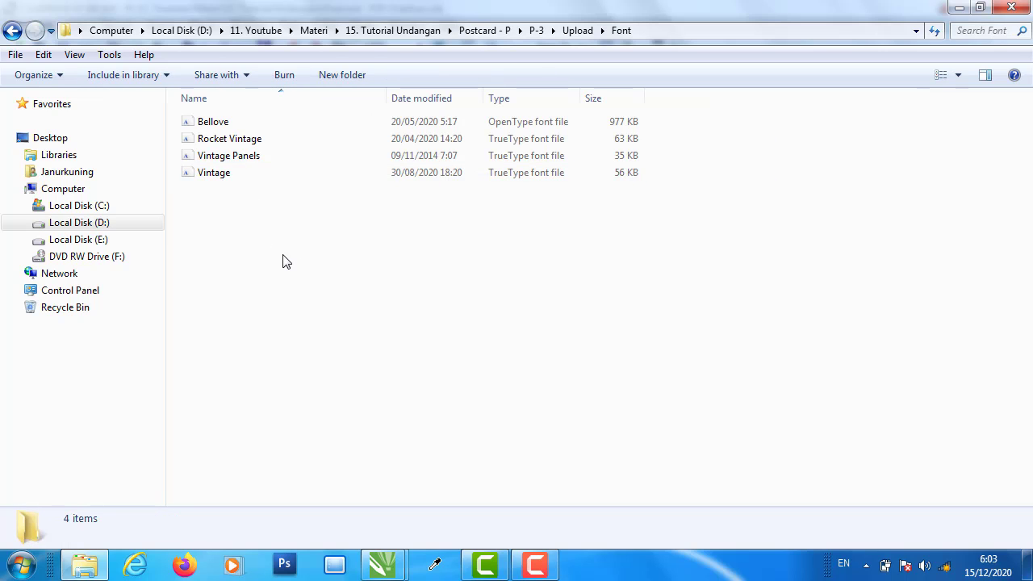
pyautogui.hotkey('ctrl', 'v')
pyautogui.click(283, 259)
pyautogui.click(216, 145)
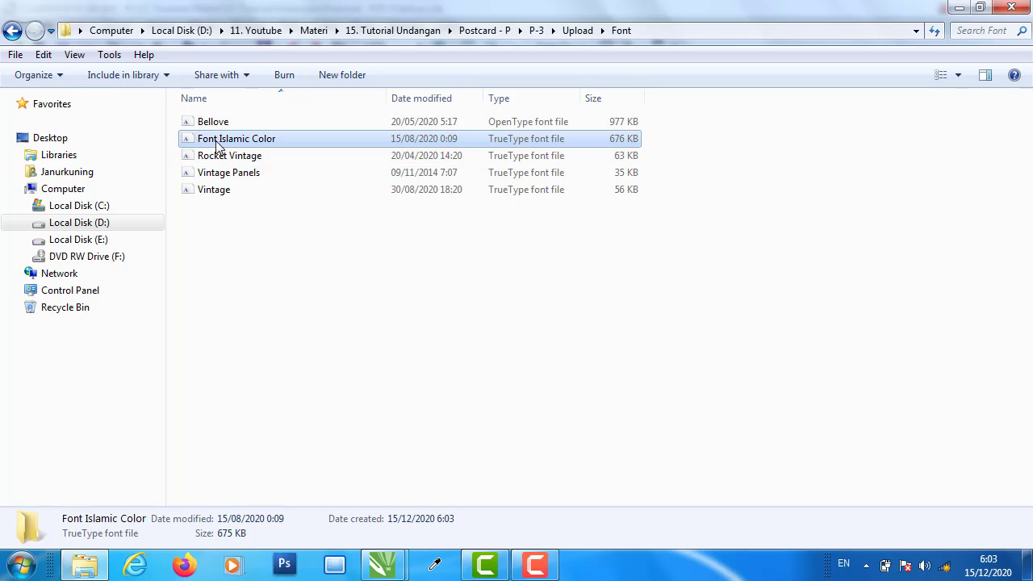
pyautogui.keyDown('ctrl'); pyautogui.click(256, 174); pyautogui.keyUp('ctrl')
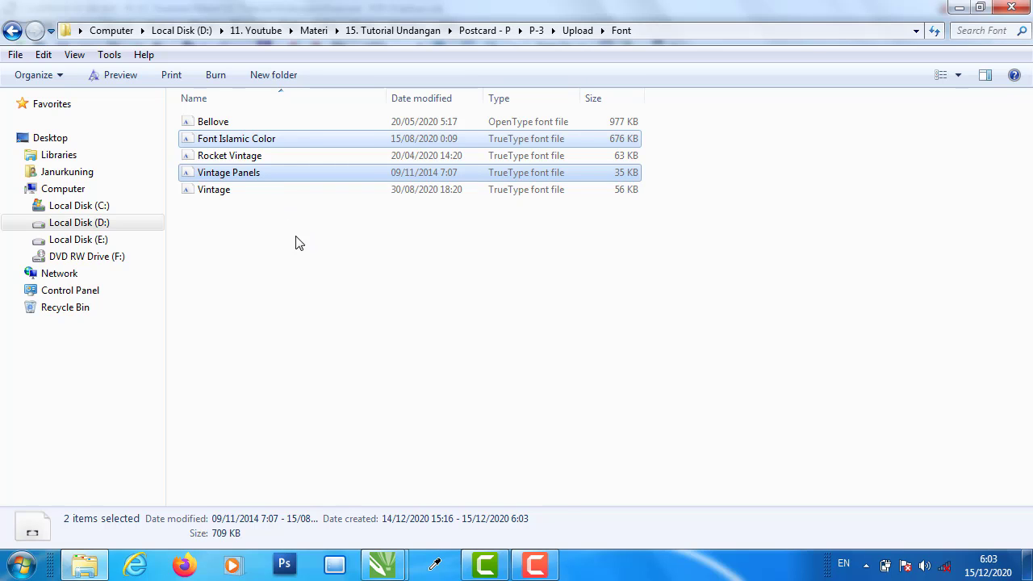
# - Switch to CorelDRAW and check which font forms the ornamental frame around the event time on the reference
pyautogui.moveTo(387, 571)
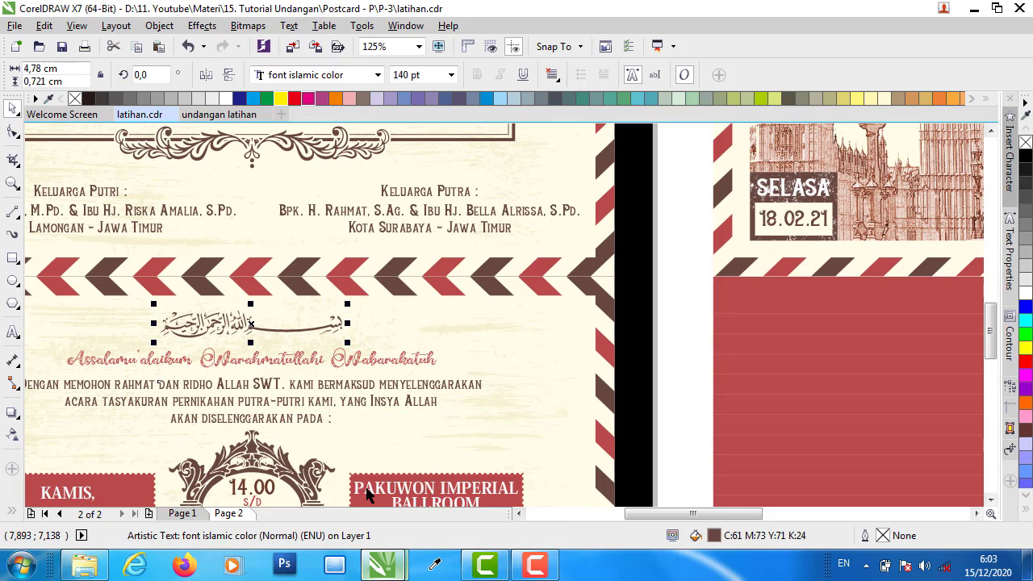
pyautogui.click(338, 476)
pyautogui.click(267, 459)
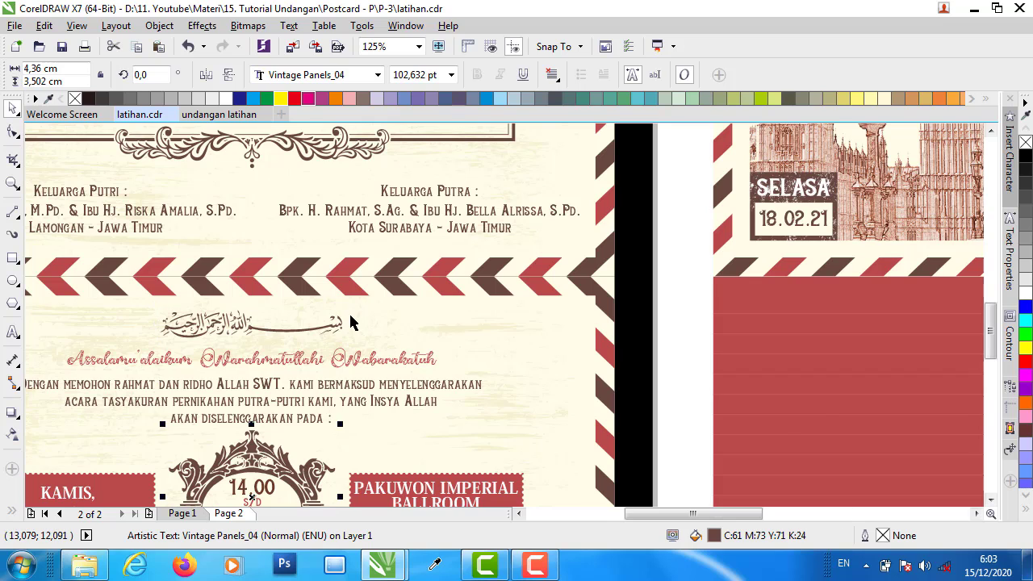
# - Check the fonts of the "UNDBANGAN" heading, the date below it and the "Kepada Yang Terhormat" line on Page 1's reference
pyautogui.scroll(-2, 350, 322)
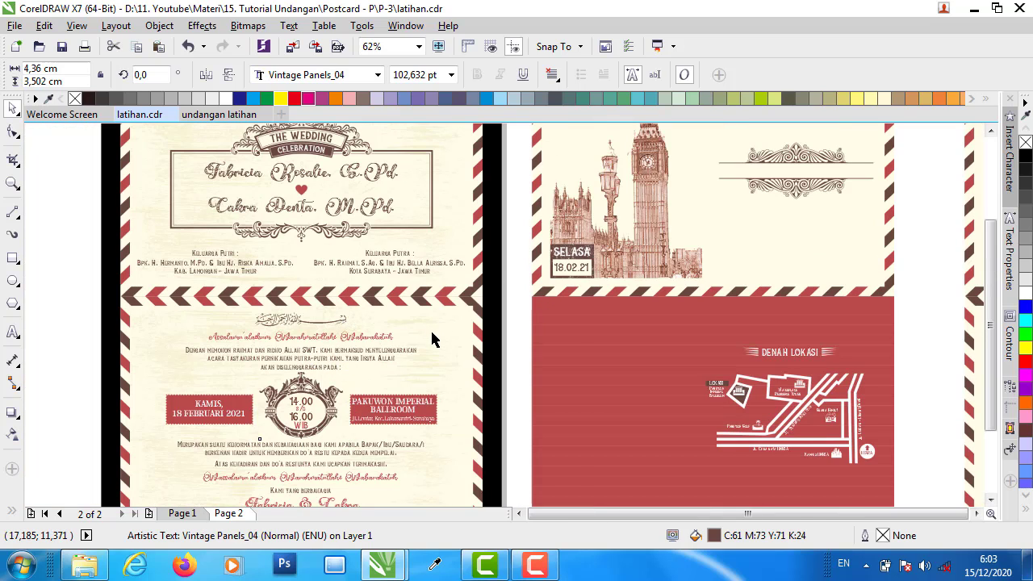
pyautogui.scroll(-4, 434, 328)
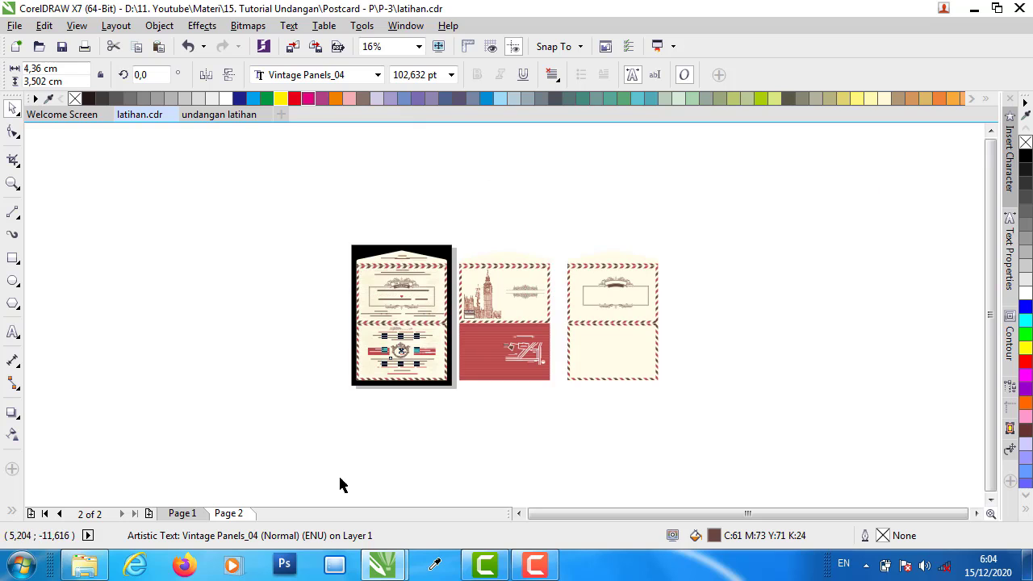
pyautogui.click(182, 513)
pyautogui.scroll(2, 426, 283)
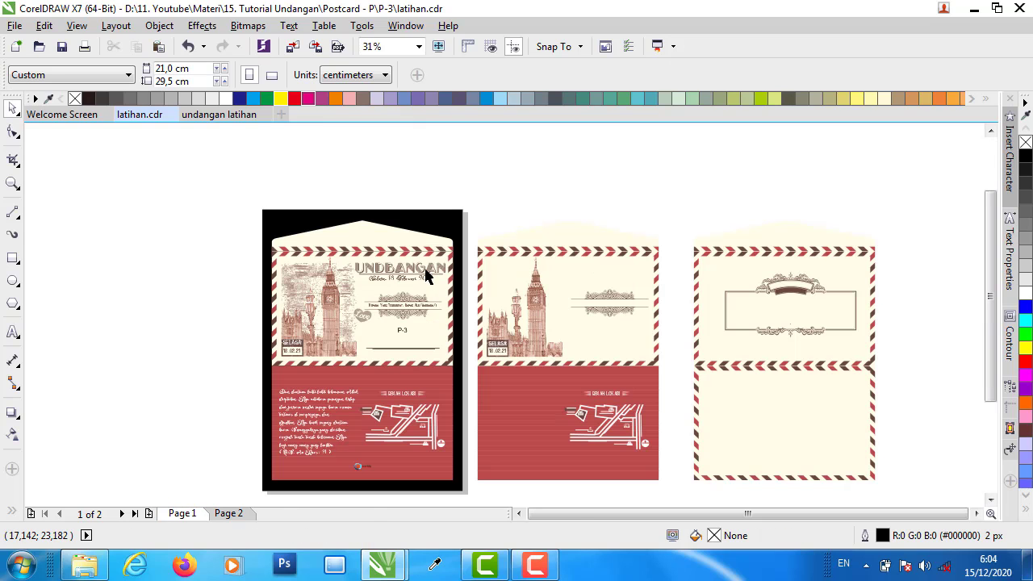
pyautogui.click(401, 273)
pyautogui.scroll(2, 400, 272)
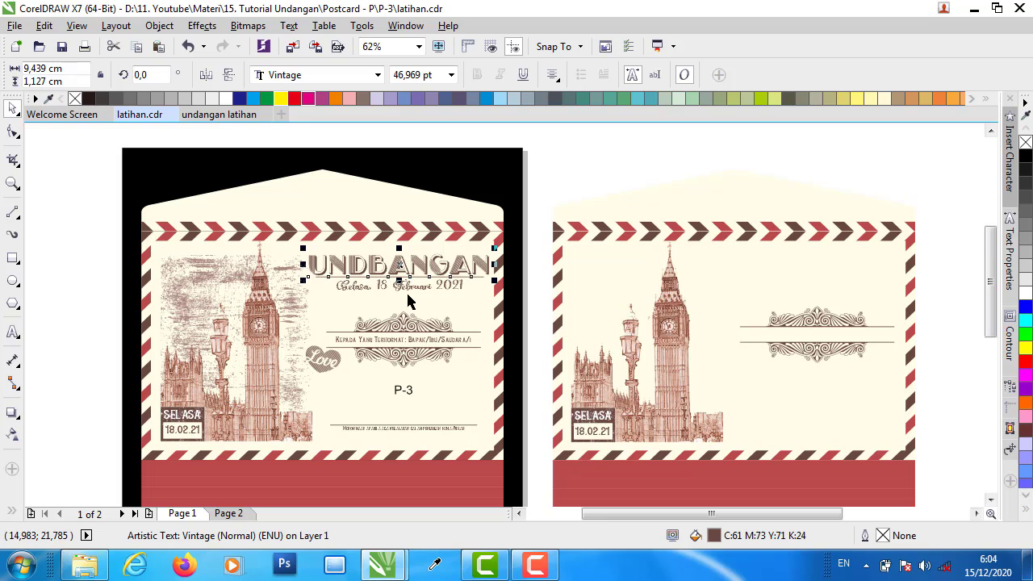
pyautogui.click(411, 293)
pyautogui.scroll(3, 387, 283)
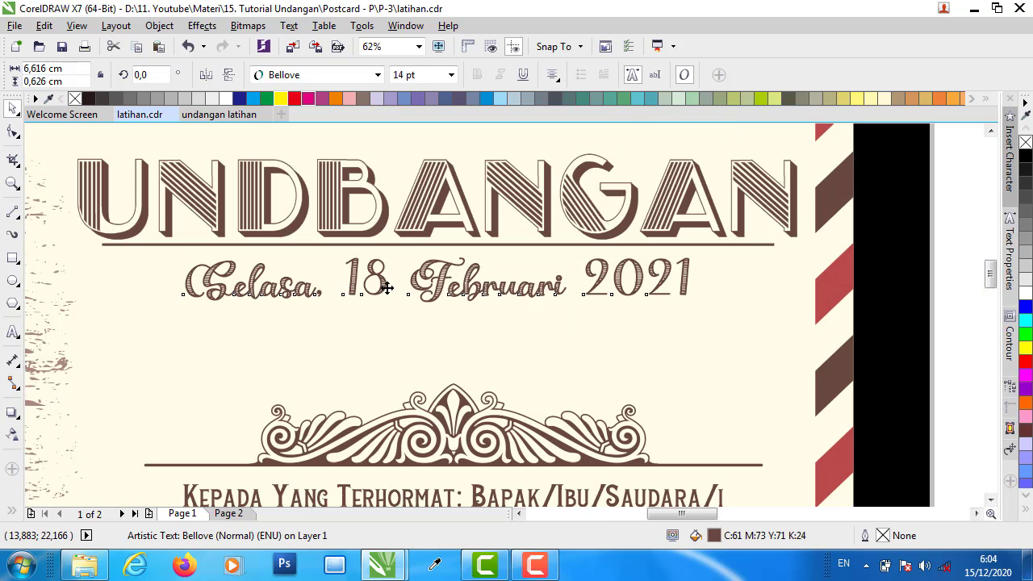
pyautogui.click(419, 501)
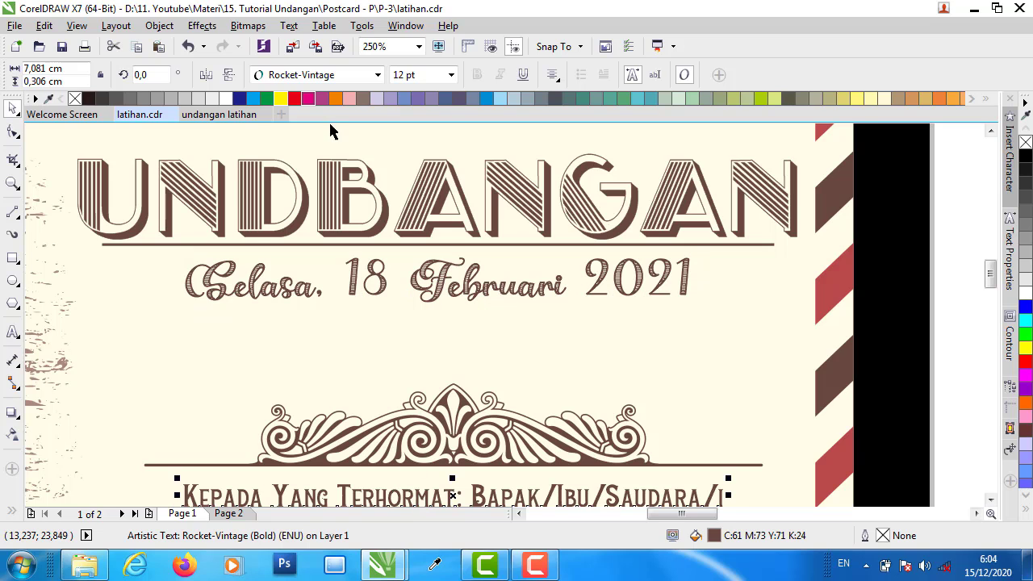
# - Ungroup the framed "The Wedding Celebration" couple's label on Page 2's reference, inspect the heart between the names, and deselect it
pyautogui.click(228, 513)
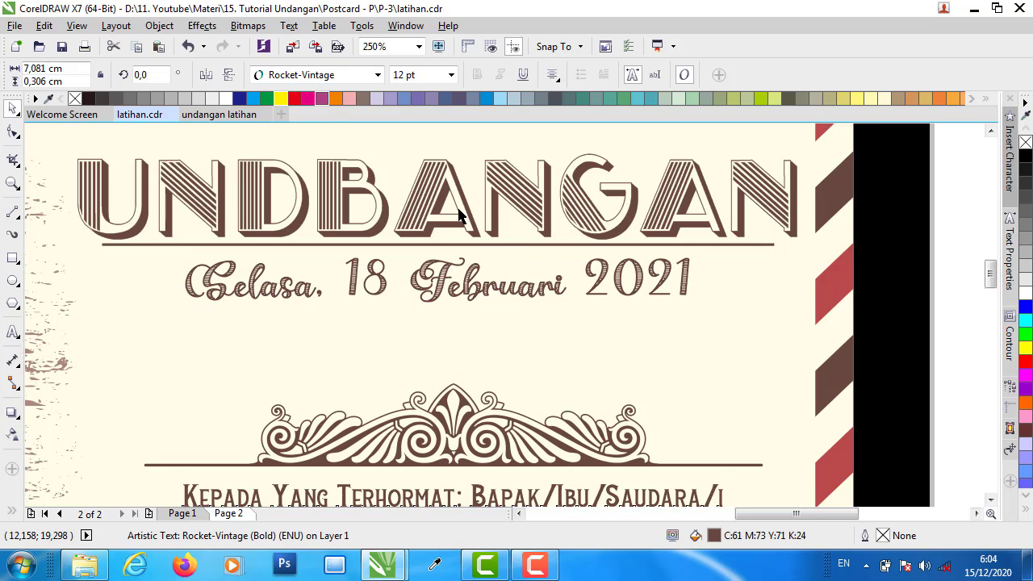
pyautogui.scroll(-2, 512, 269)
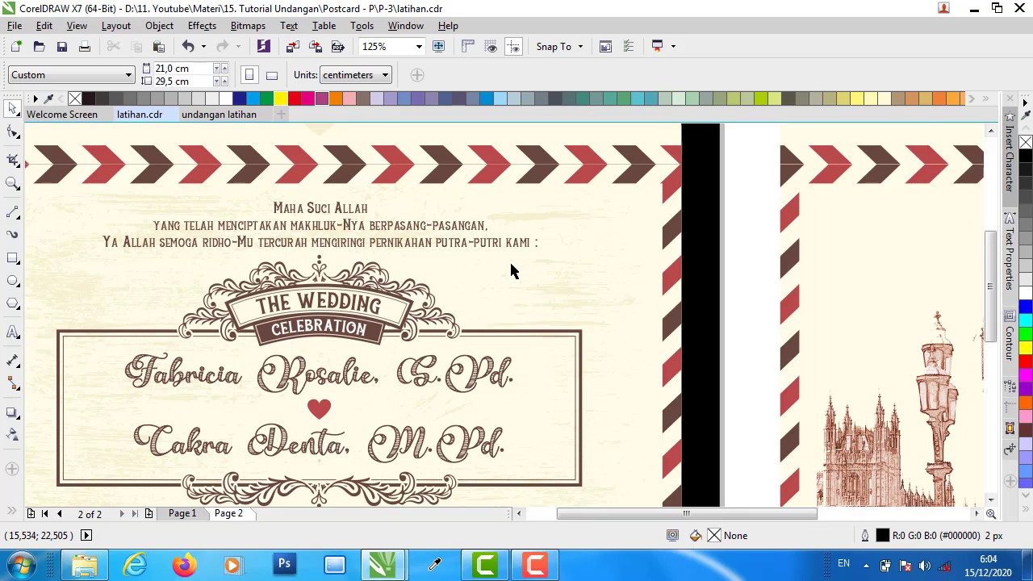
pyautogui.scroll(-1, 494, 273)
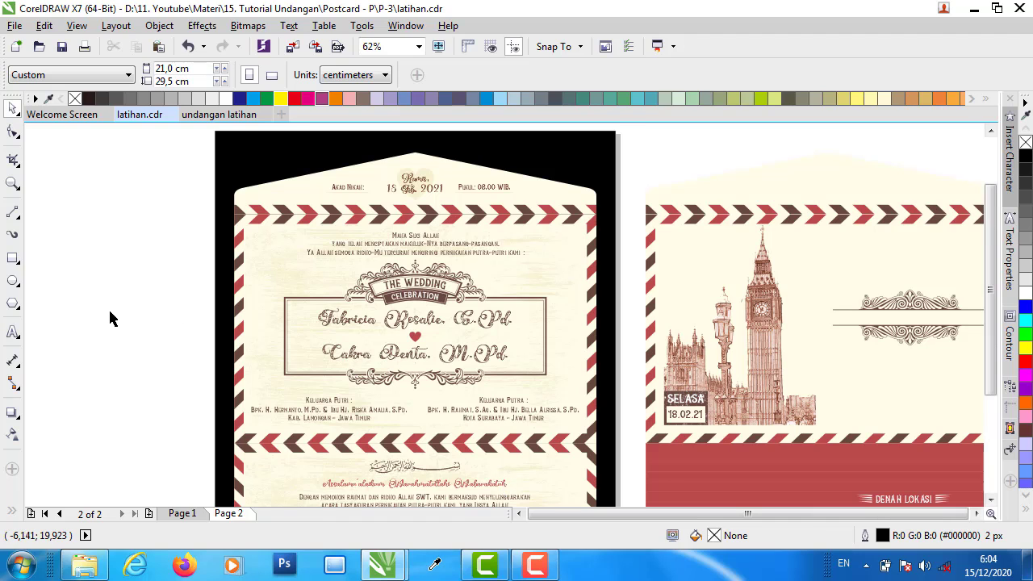
pyautogui.scroll(-1, 99, 312)
pyautogui.scroll(1, 257, 332)
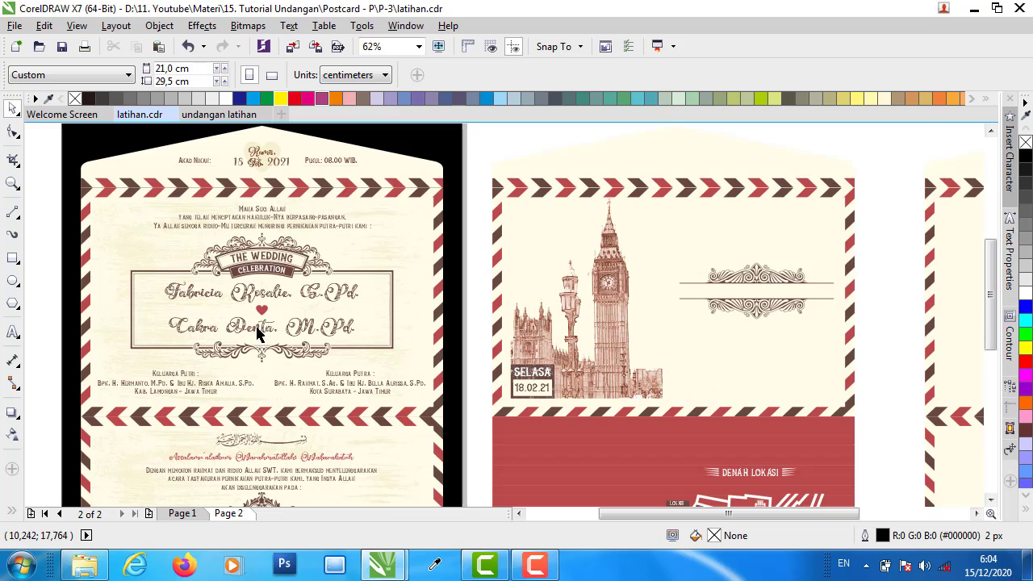
pyautogui.click(267, 297)
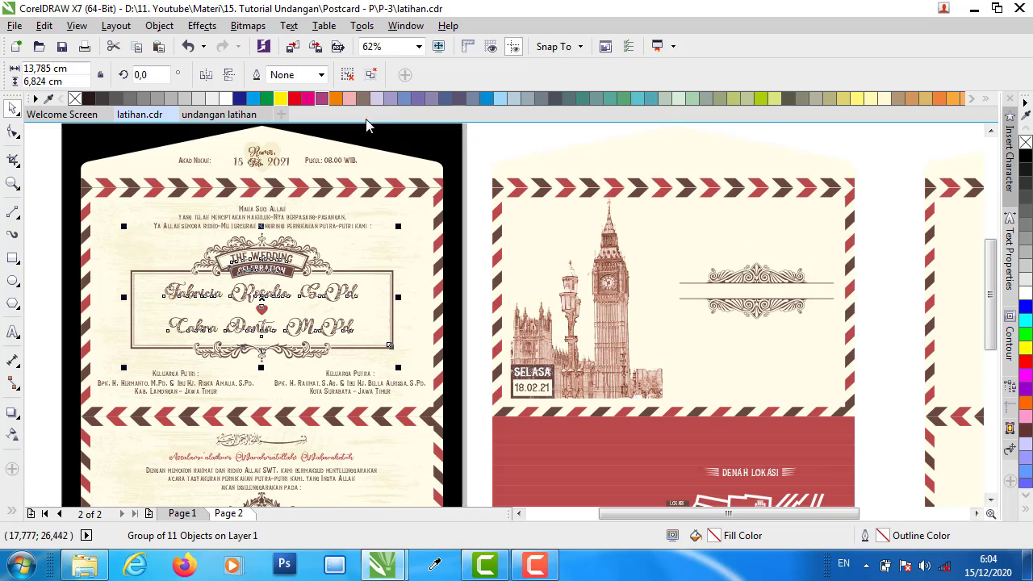
pyautogui.click(347, 74)
pyautogui.click(476, 150)
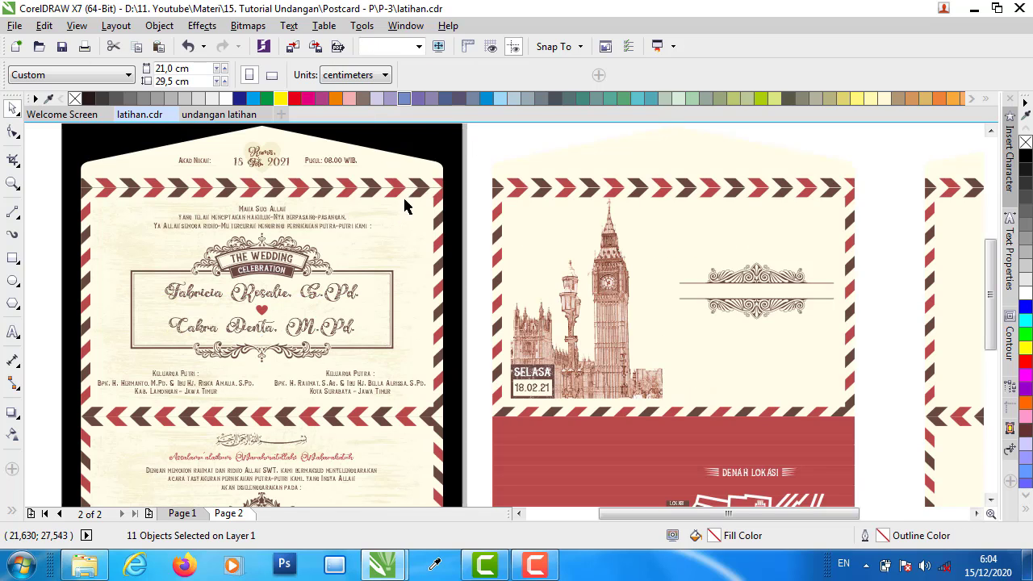
pyautogui.click(264, 320)
pyautogui.click(496, 155)
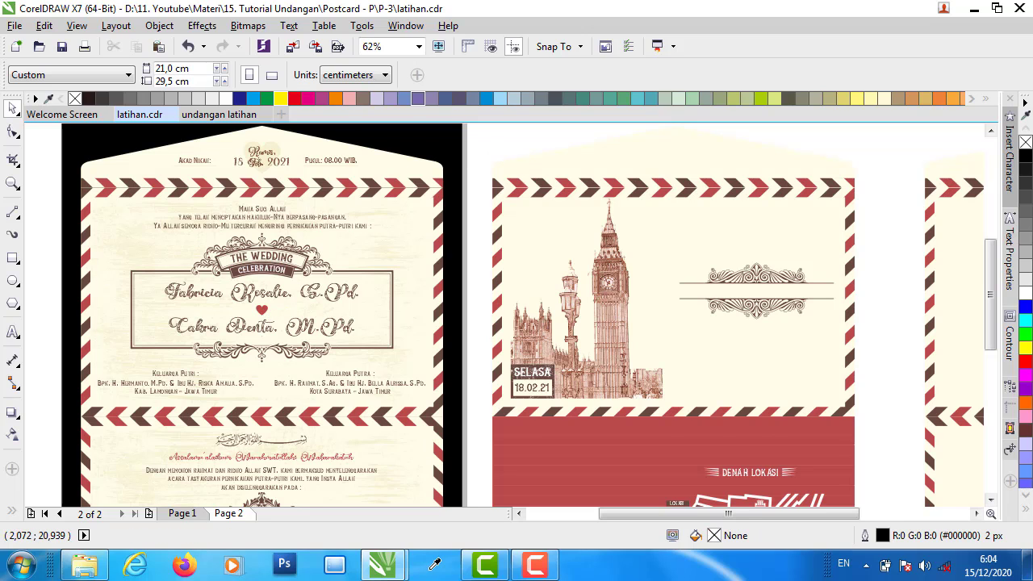
# - Draw a heart basic shape about 1.3 cm wide beside the reference's upper edge, fill it yellow, and deselect it
pyautogui.click(14, 304)
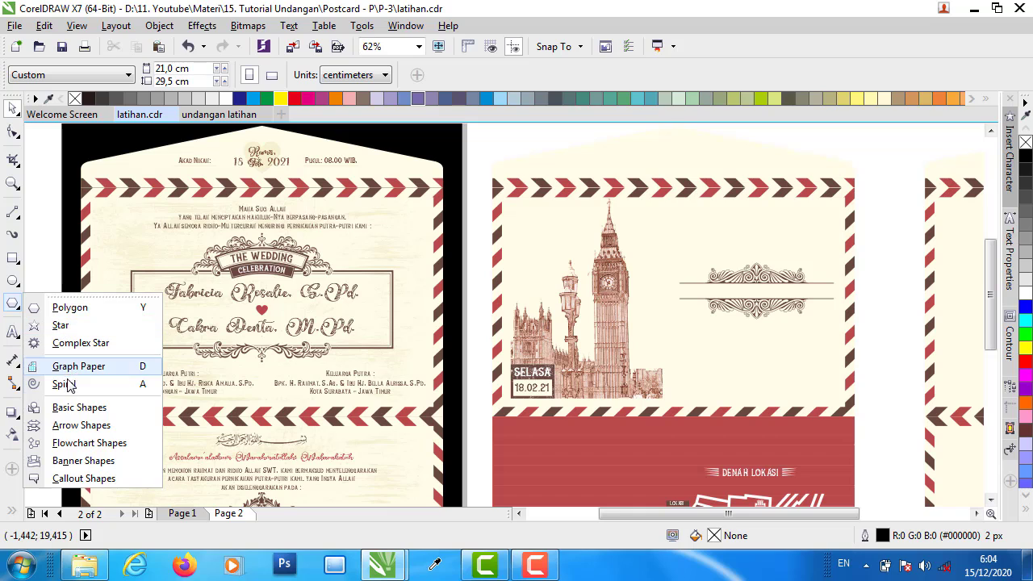
pyautogui.click(67, 409)
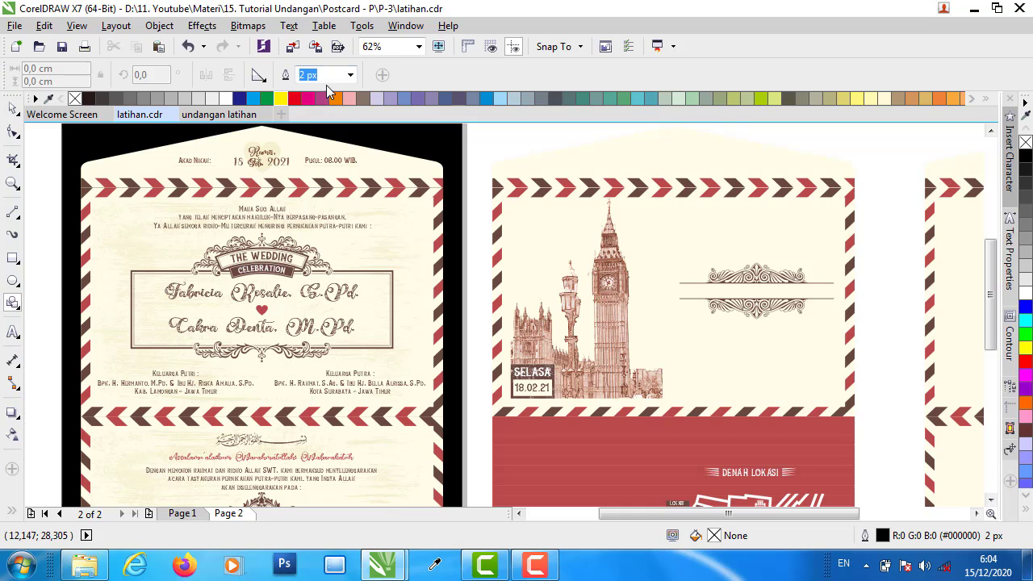
pyautogui.click(259, 78)
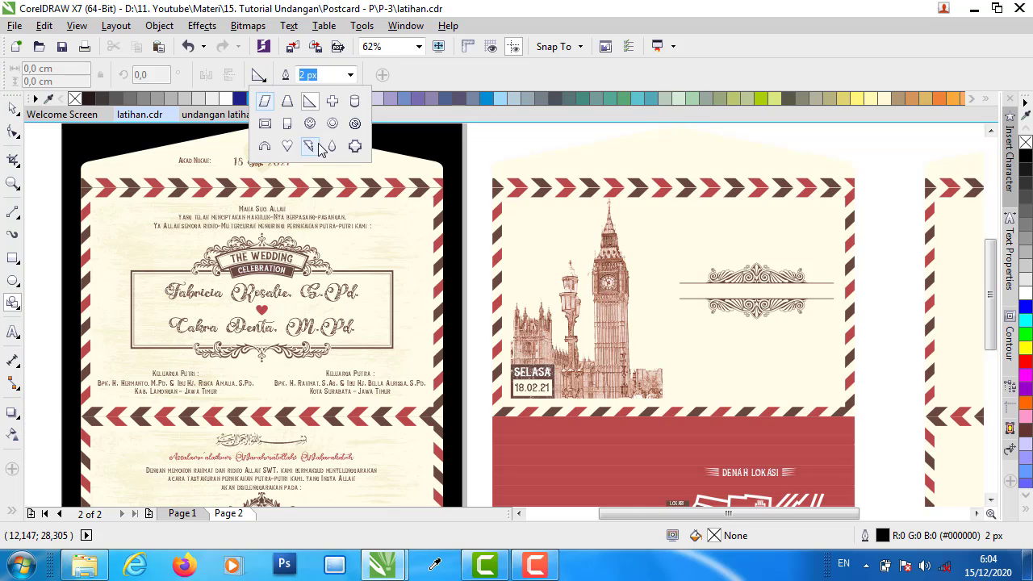
pyautogui.click(288, 146)
pyautogui.moveTo(479, 127); pyautogui.dragTo(517, 165)
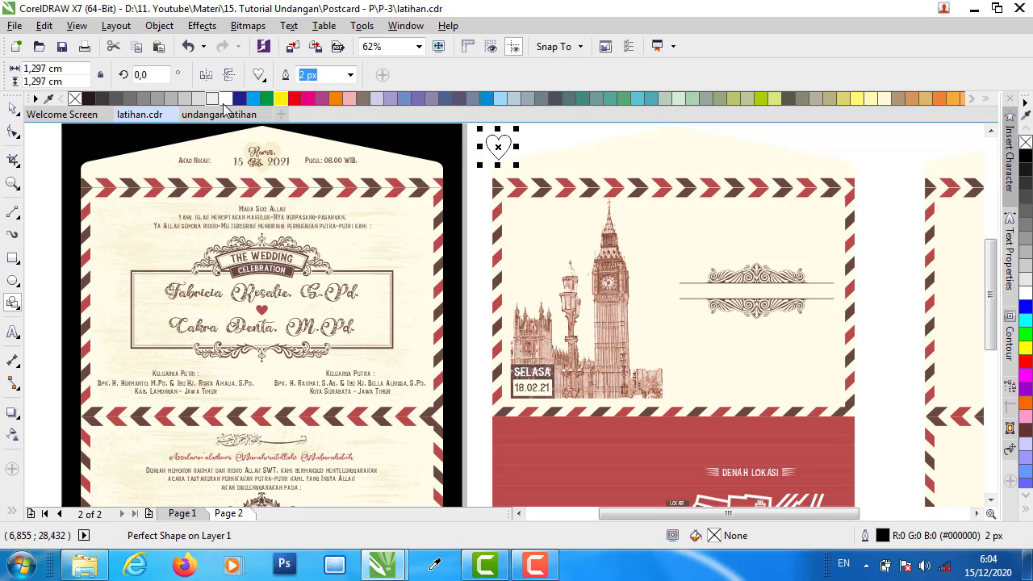
pyautogui.click(280, 98)
pyautogui.click(13, 108)
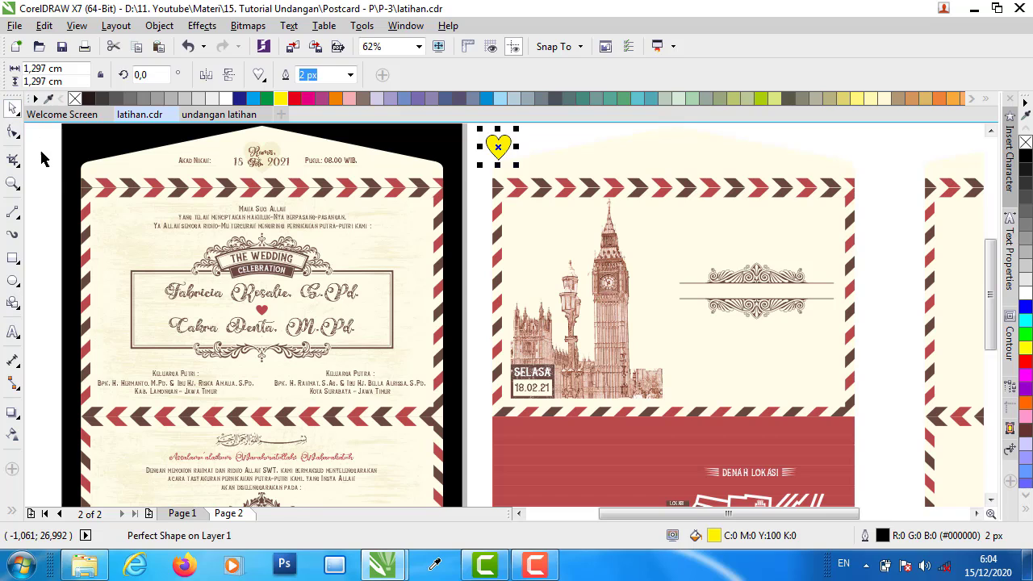
pyautogui.press('Escape')
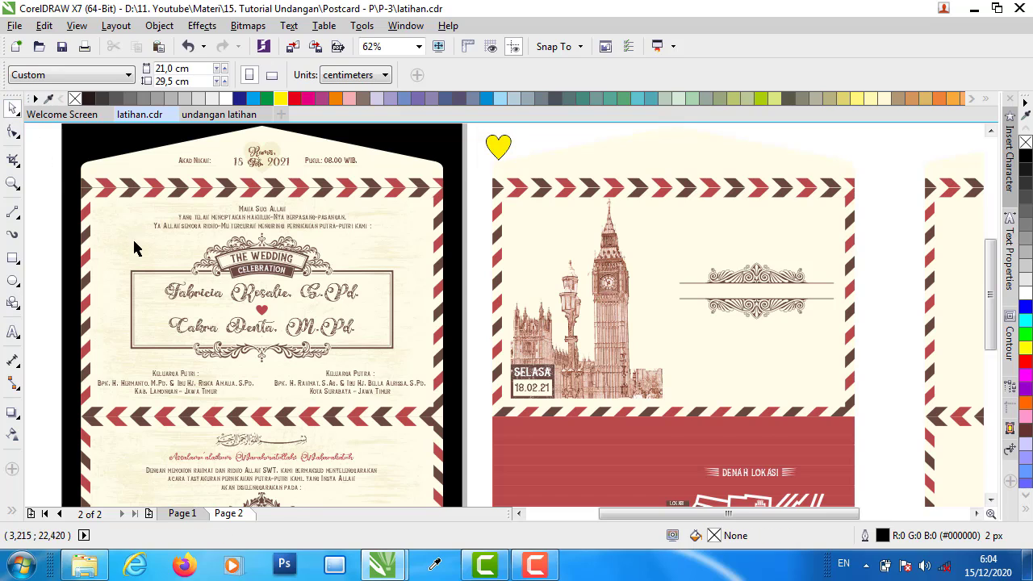
# - Examine the ornament on the lower edge of the reference's couple frame and the matching imported label on the back base
pyautogui.click(330, 355)
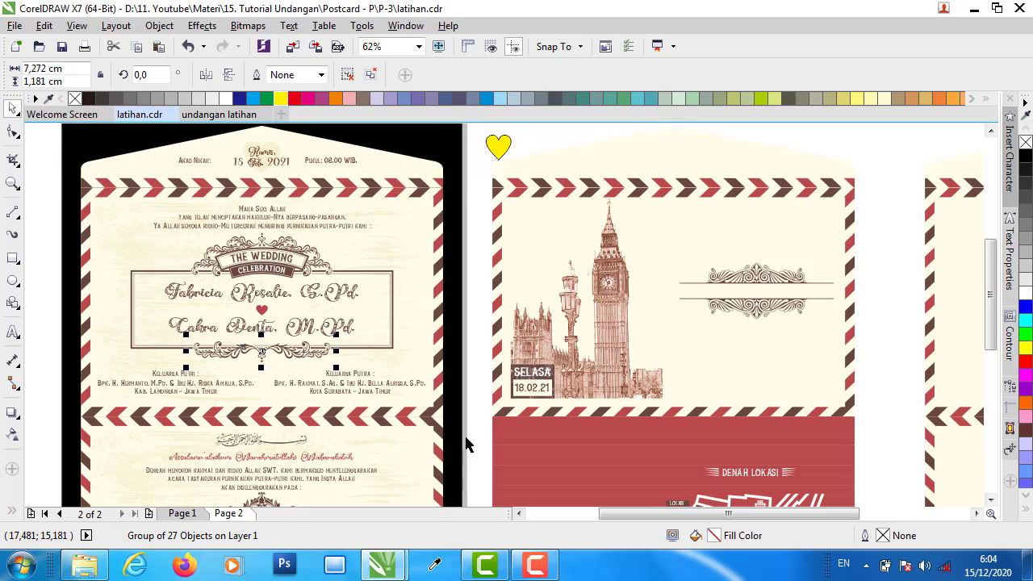
pyautogui.click(901, 358)
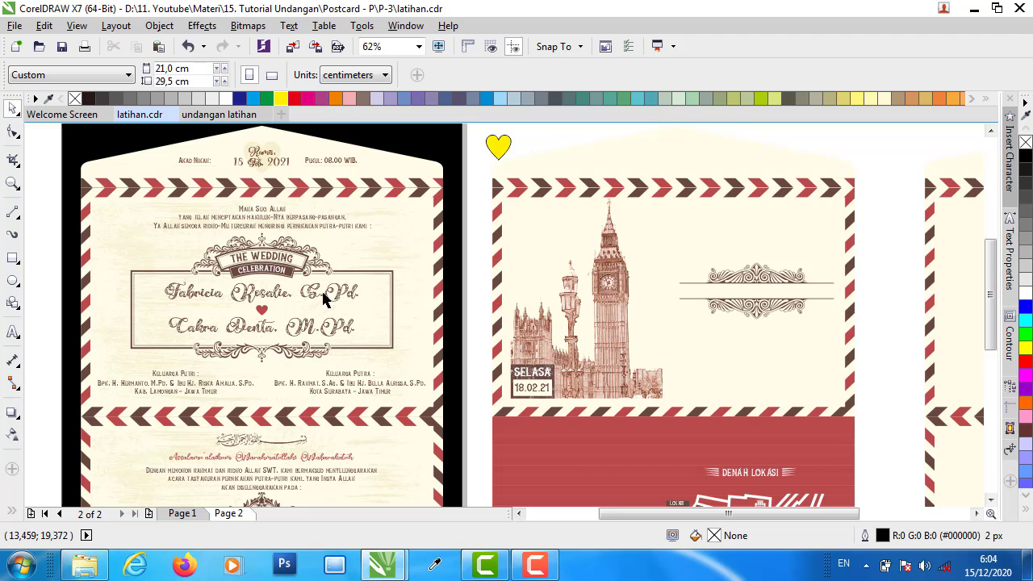
pyautogui.scroll(-2, 323, 295)
pyautogui.click(706, 284)
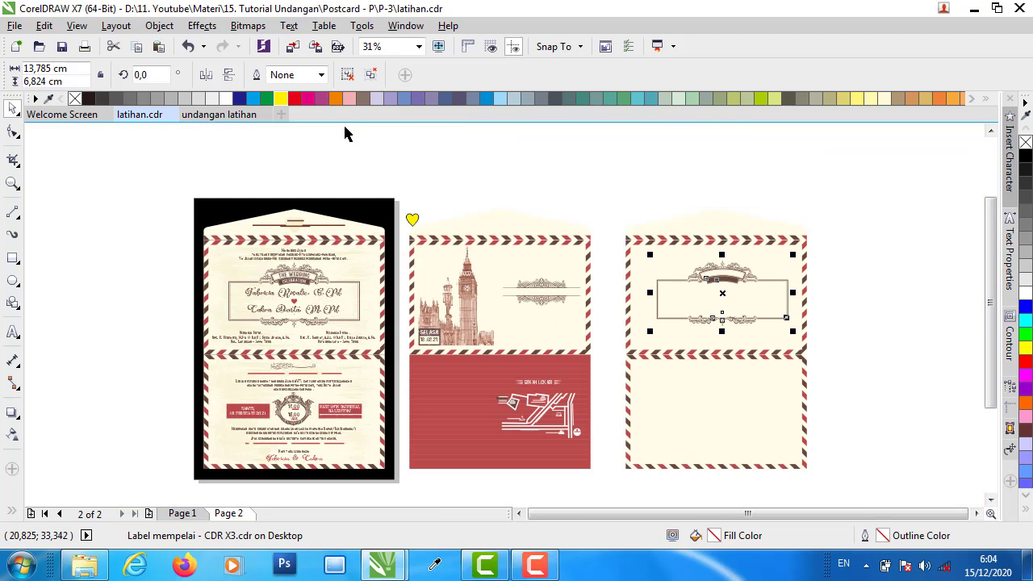
pyautogui.click(403, 273)
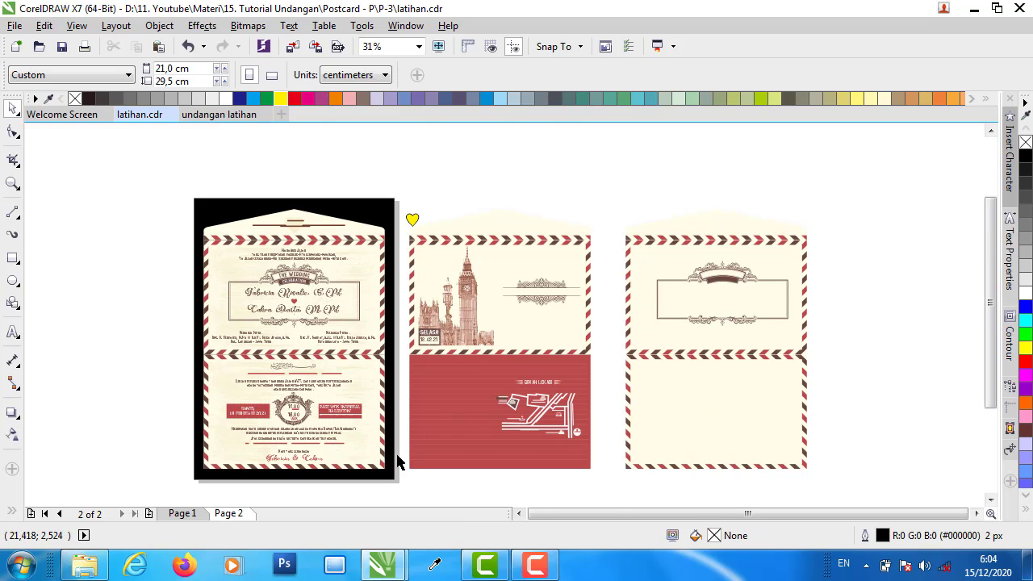
# - Check the font of the Bismillah calligraphy on the reference and list the "font islamic color" glyphs for character insertion
pyautogui.scroll(2, 396, 455)
pyautogui.click(220, 286)
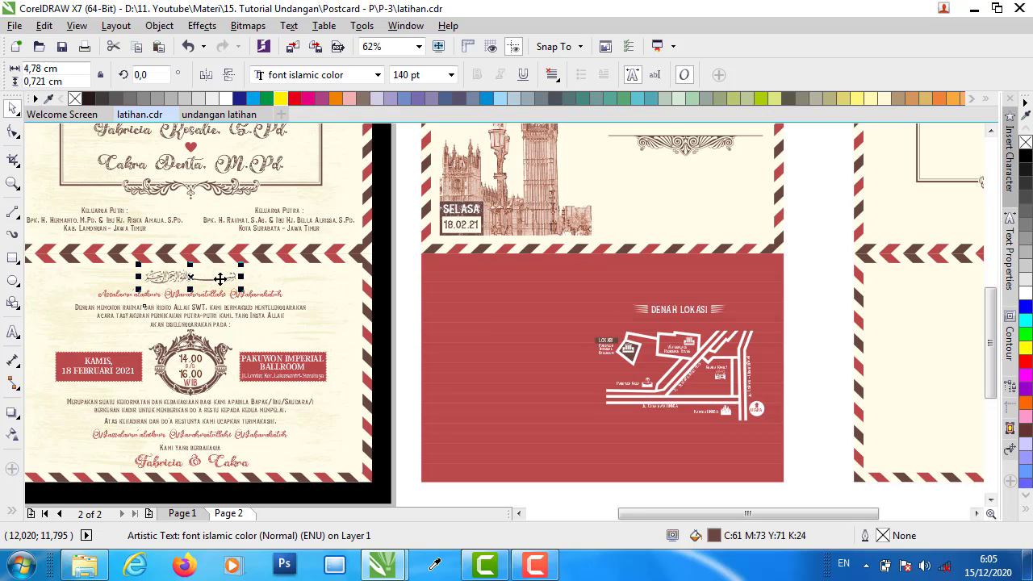
pyautogui.click(1010, 157)
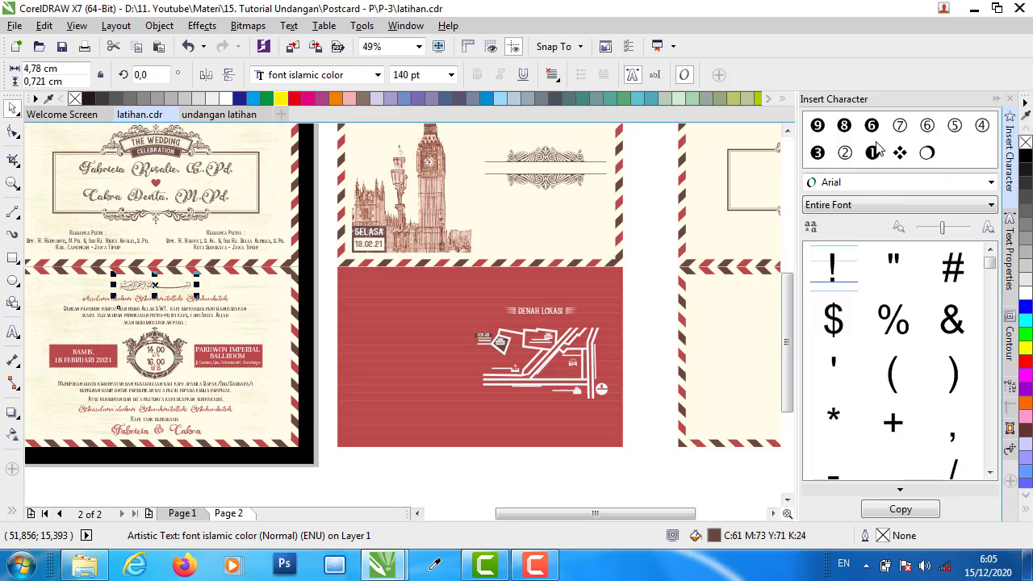
pyautogui.click(899, 185)
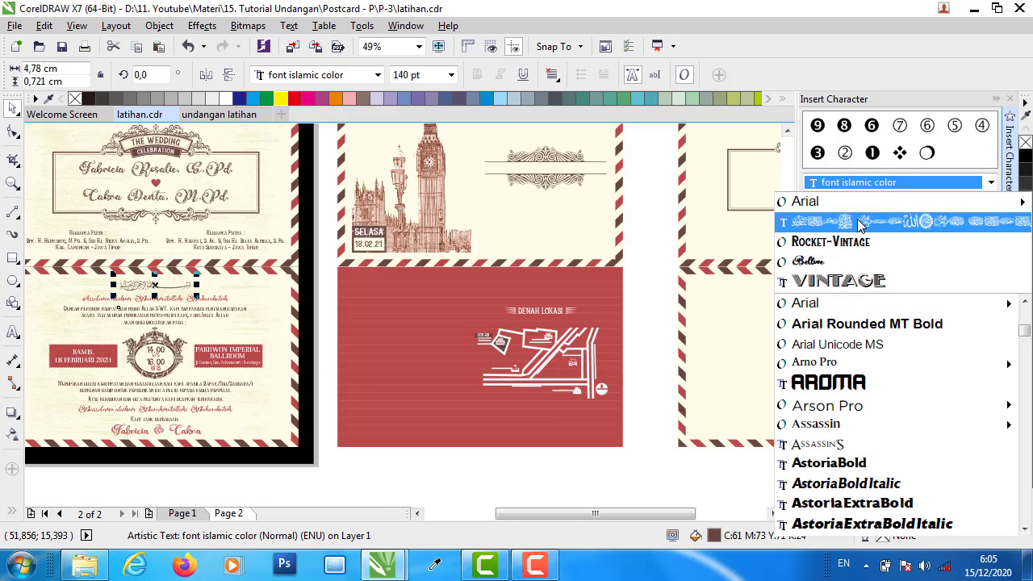
pyautogui.click(883, 220)
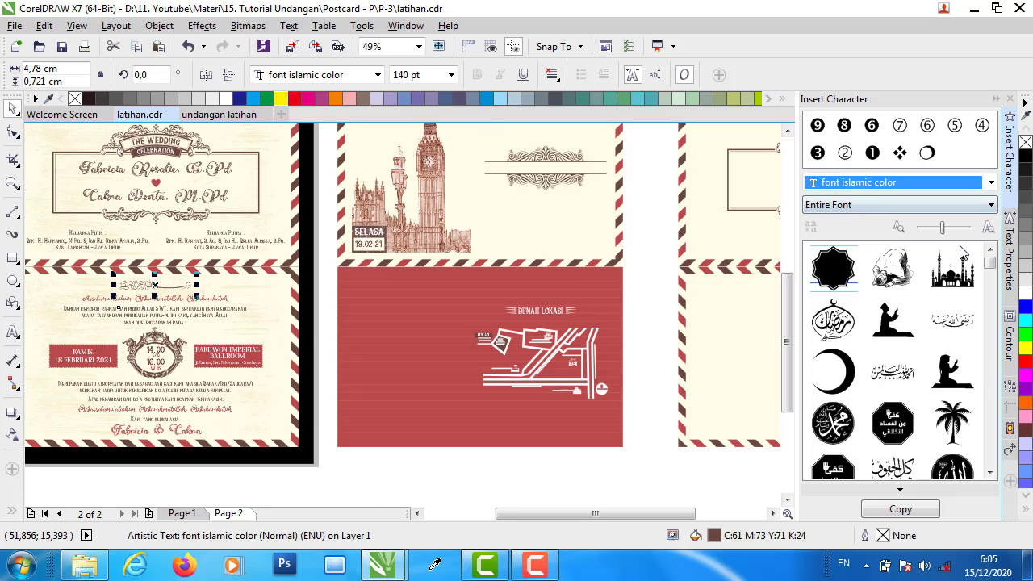
# - Insert the long Bismillah glyph from "font islamic color" beside the back base and enlarge it to about 7.9 cm wide
pyautogui.moveTo(992, 264); pyautogui.dragTo(993, 267)
pyautogui.scroll(-3, 940, 324)
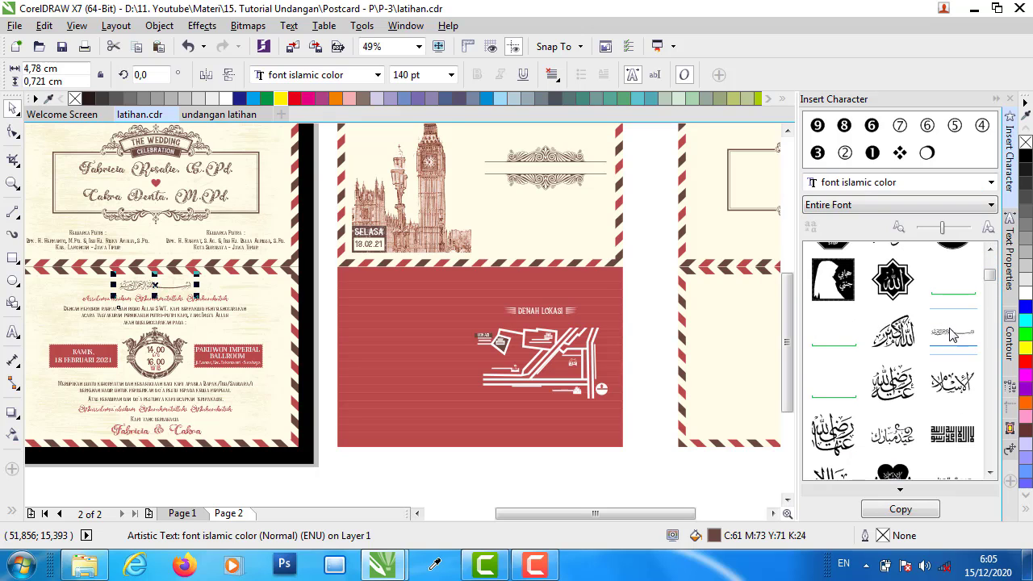
pyautogui.moveTo(667, 309); pyautogui.dragTo(710, 305)
pyautogui.scroll(2, 736, 305)
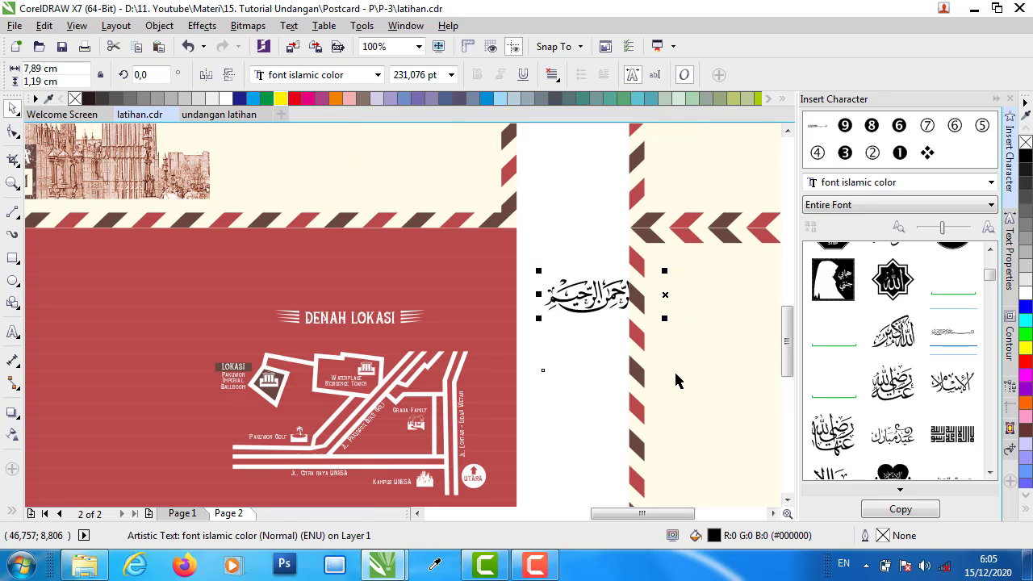
# - Order the cream back base's panel behind the Bismillah calligraphy
pyautogui.rightClick(680, 376)
pyautogui.moveTo(722, 385)
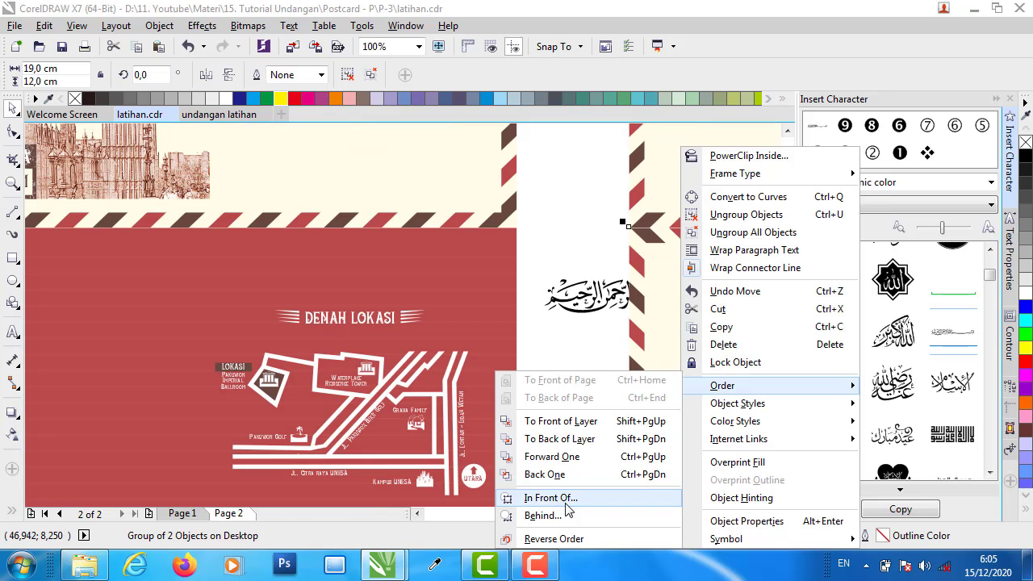
pyautogui.click(543, 493)
pyautogui.click(566, 315)
pyautogui.scroll(-2, 556, 322)
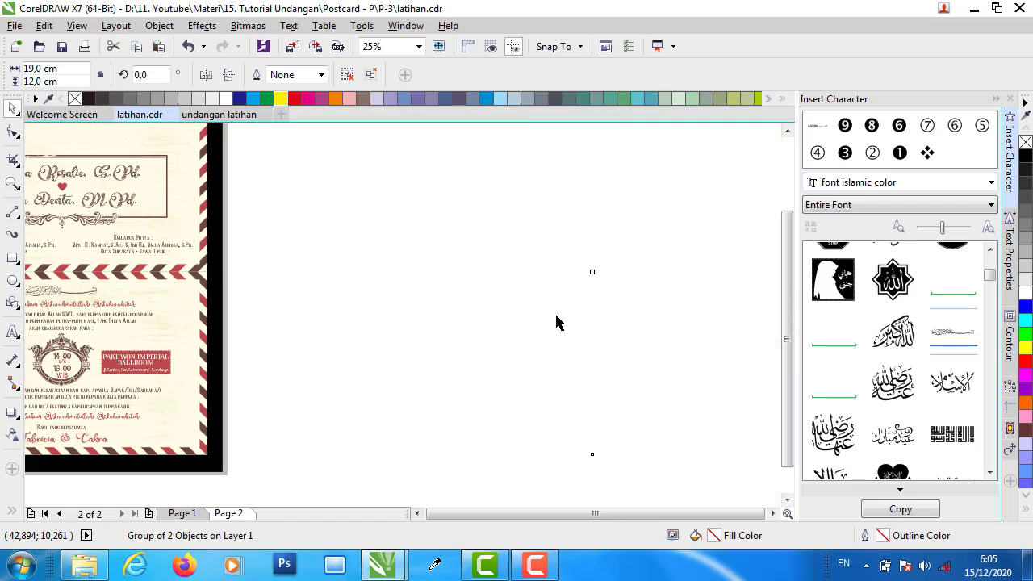
# - Move the Bismillah calligraphy onto the back base just below the middle chevron border, close the character inserter and deselect
pyautogui.click(555, 321)
pyautogui.moveTo(565, 311); pyautogui.dragTo(630, 309)
pyautogui.scroll(5, 630, 309)
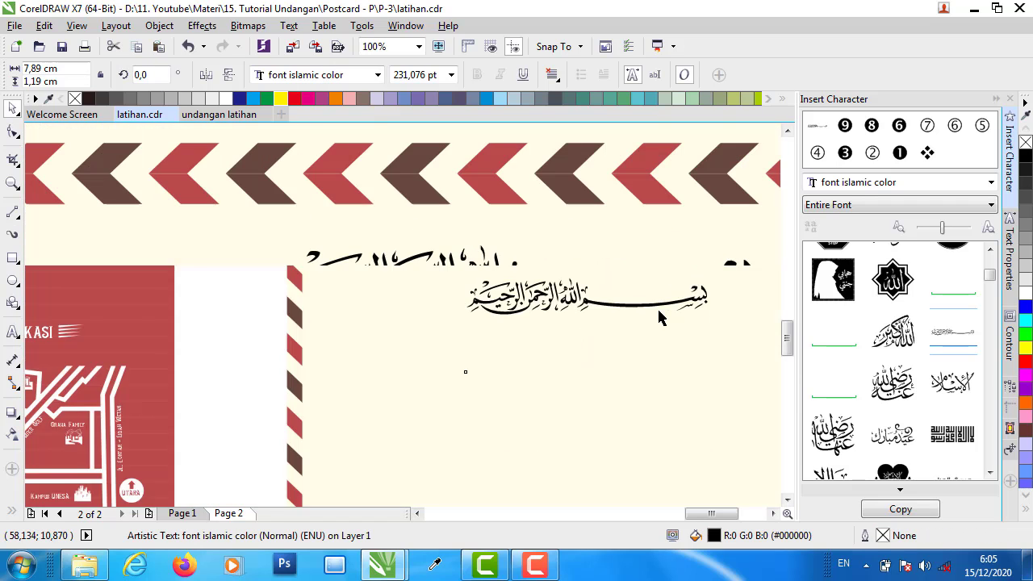
pyautogui.scroll(2, 472, 300)
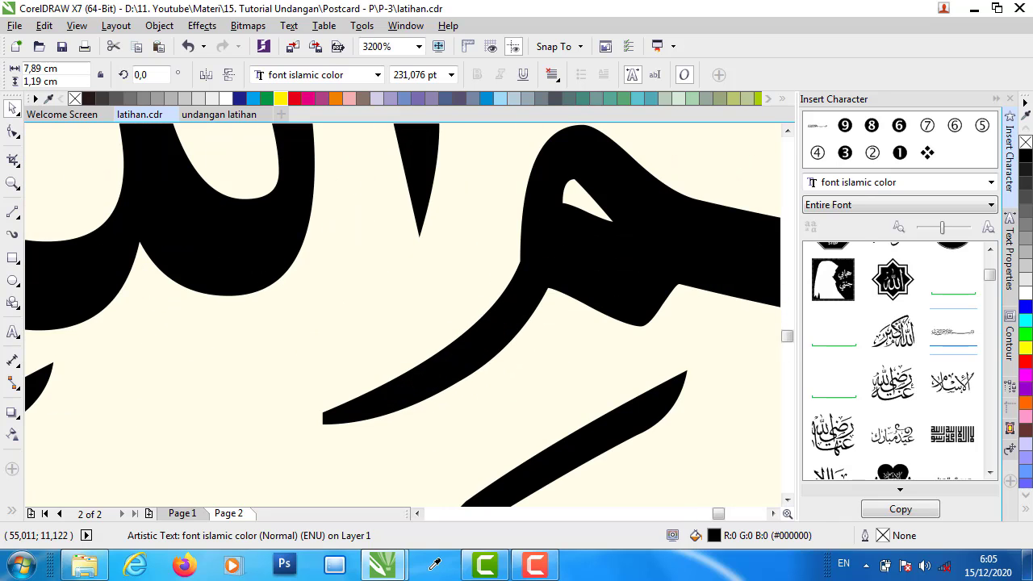
pyautogui.scroll(-4, 472, 301)
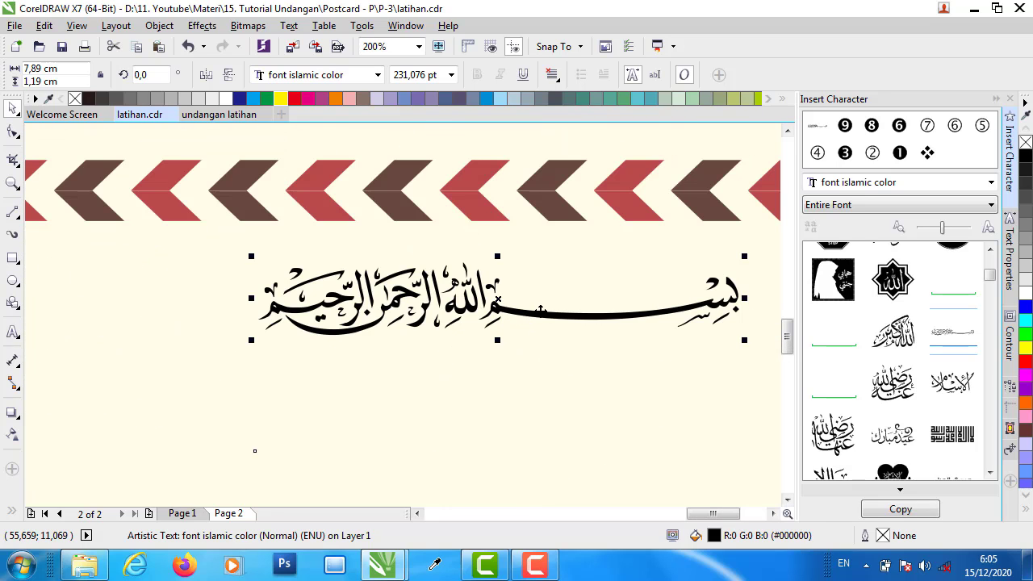
pyautogui.click(995, 100)
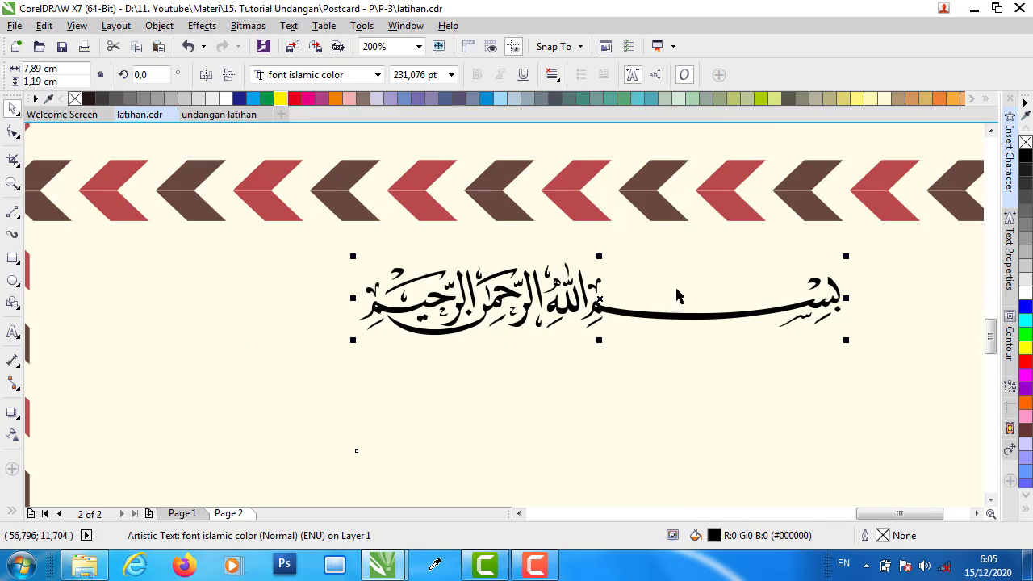
pyautogui.scroll(-2, 584, 349)
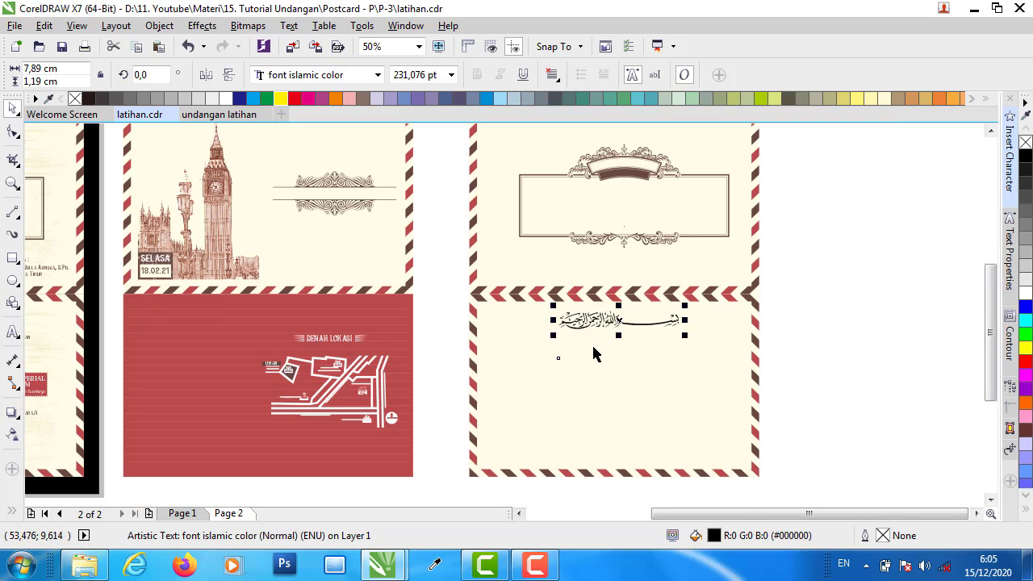
pyautogui.scroll(-1, 612, 347)
pyautogui.click(330, 459)
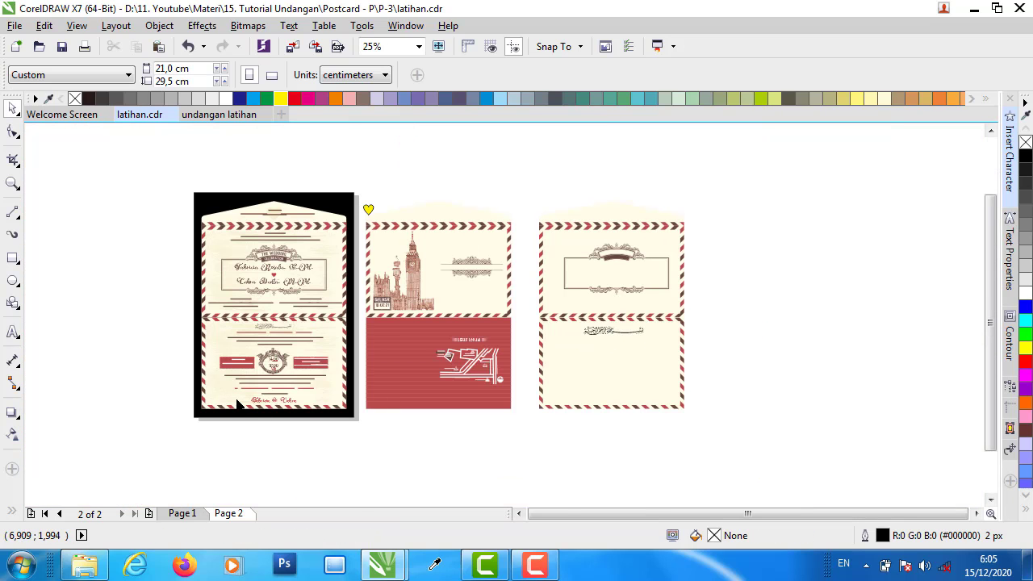
# - Inspect the reference's date label and import "Label tanggal - CDR X3" from the Vector folder beside the venue label
pyautogui.scroll(1, 234, 403)
pyautogui.scroll(1, 234, 404)
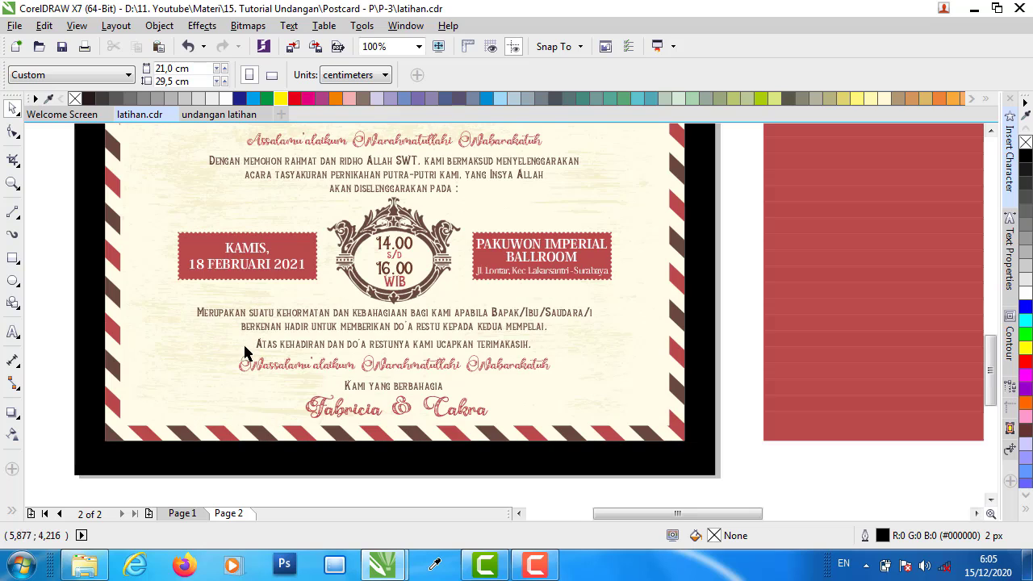
pyautogui.click(292, 250)
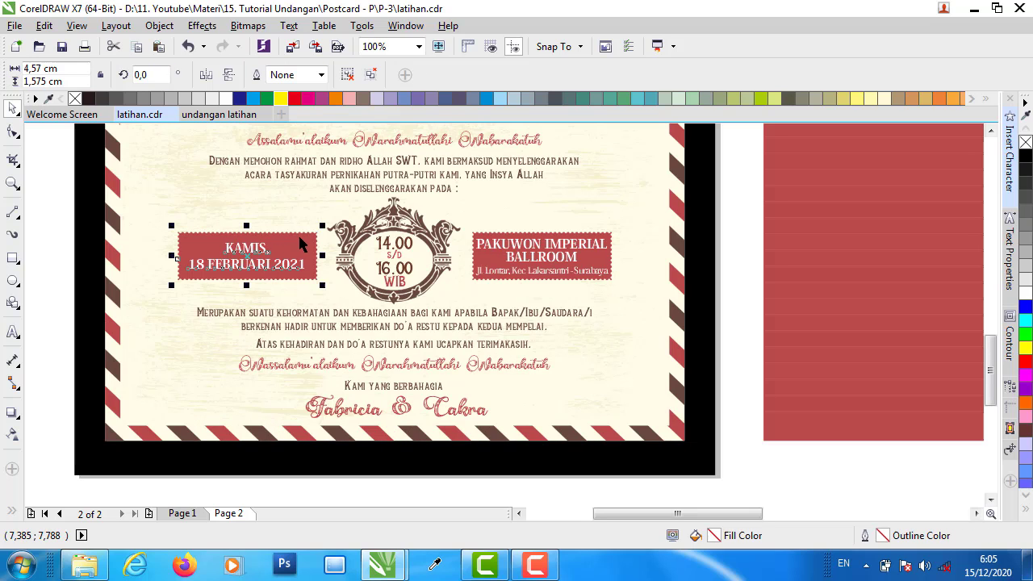
pyautogui.click(96, 570)
pyautogui.click(12, 30)
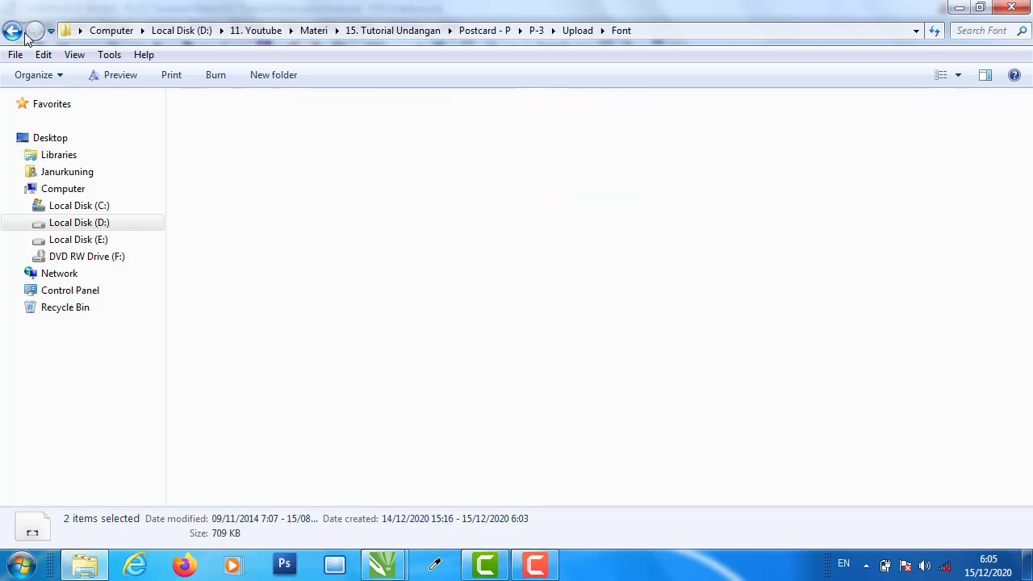
pyautogui.click(317, 148)
pyautogui.doubleClick(317, 148)
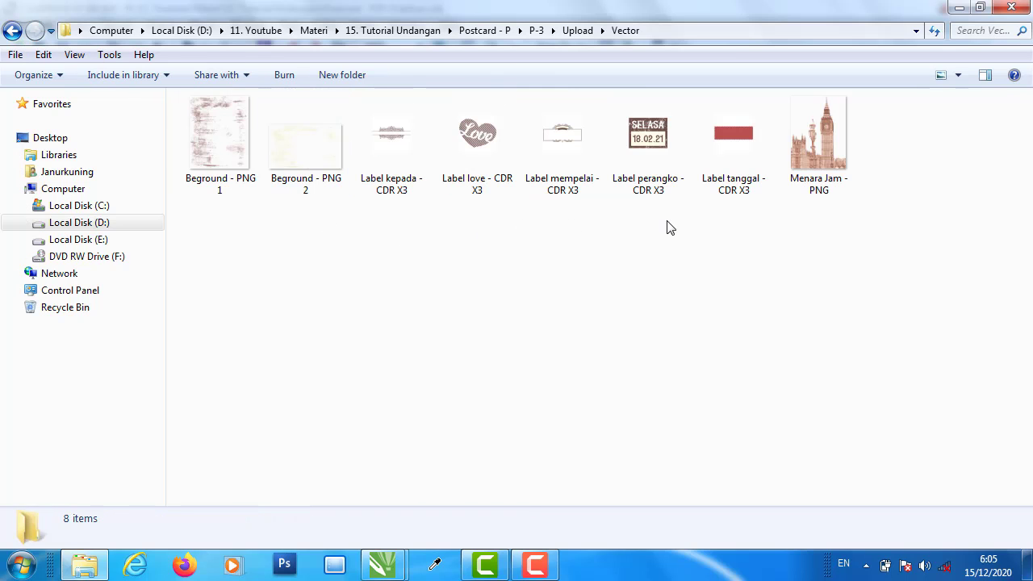
pyautogui.moveTo(732, 134); pyautogui.dragTo(703, 265)
pyautogui.click(666, 298)
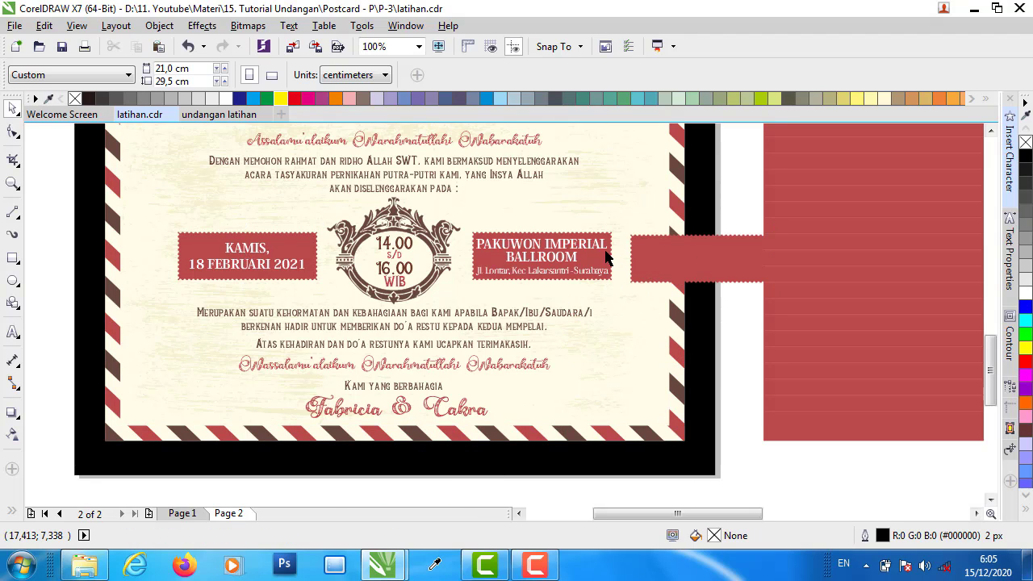
# - Ungroup the reference's "PAKUWON IMPERIAL BALLROOM" label, check the font of its text, and deselect it
pyautogui.click(604, 252)
pyautogui.click(347, 74)
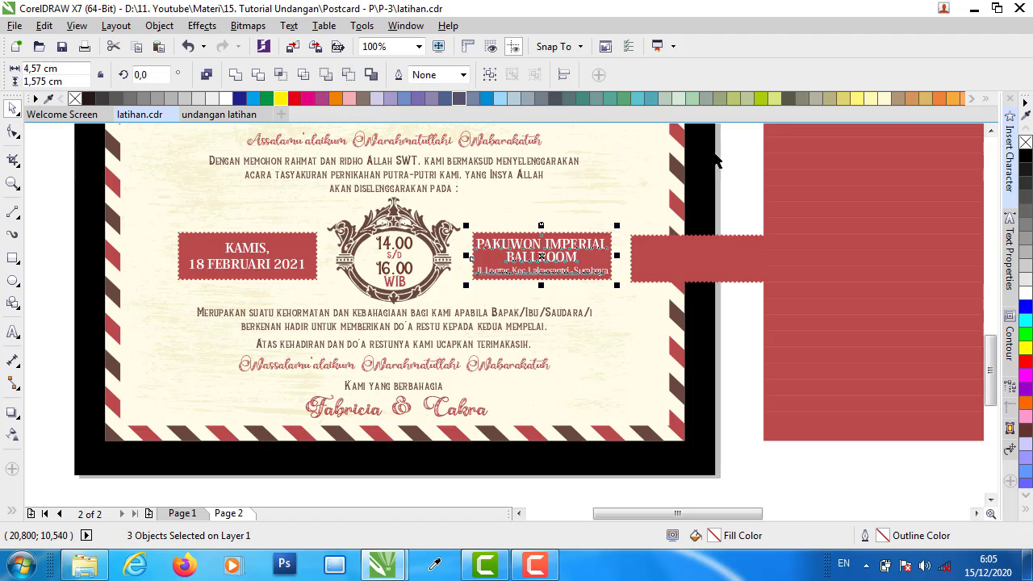
pyautogui.click(718, 157)
pyautogui.click(584, 253)
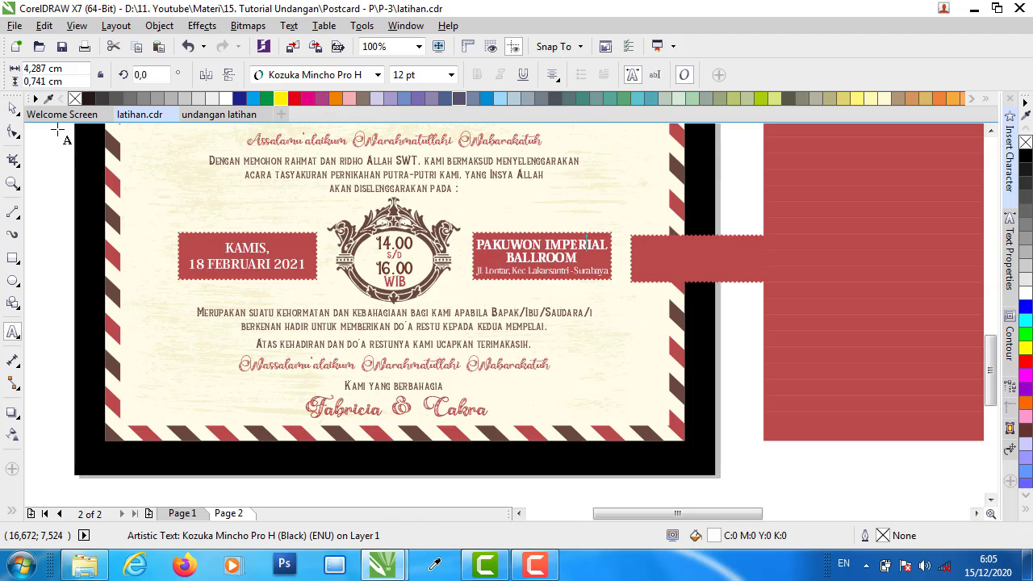
pyautogui.click(13, 131)
pyautogui.click(49, 170)
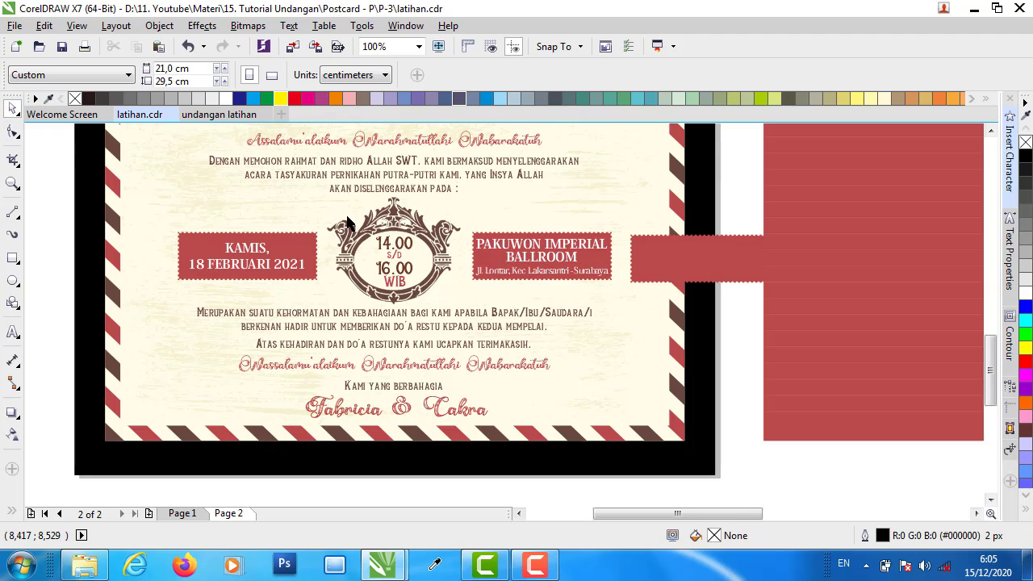
# - Check the font of the ornate oval frame around the event time and list the Vintage Panels_04 glyphs for insertion
pyautogui.click(398, 212)
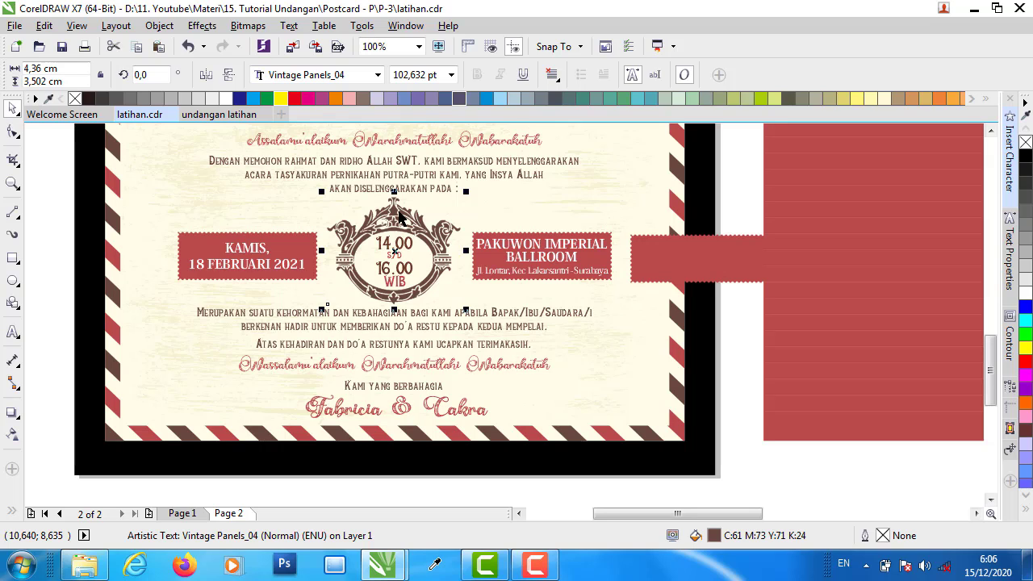
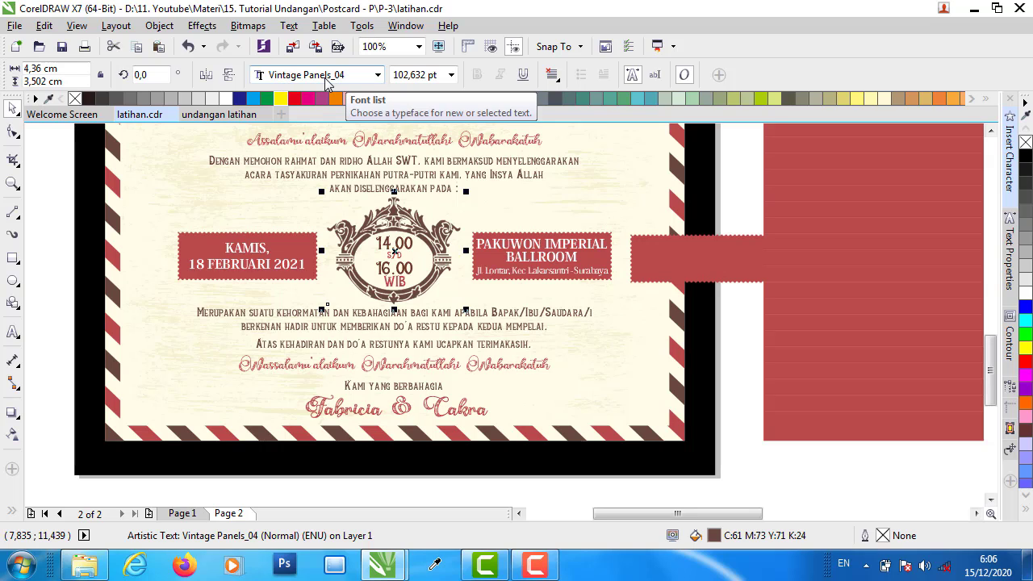
pyautogui.click(1009, 145)
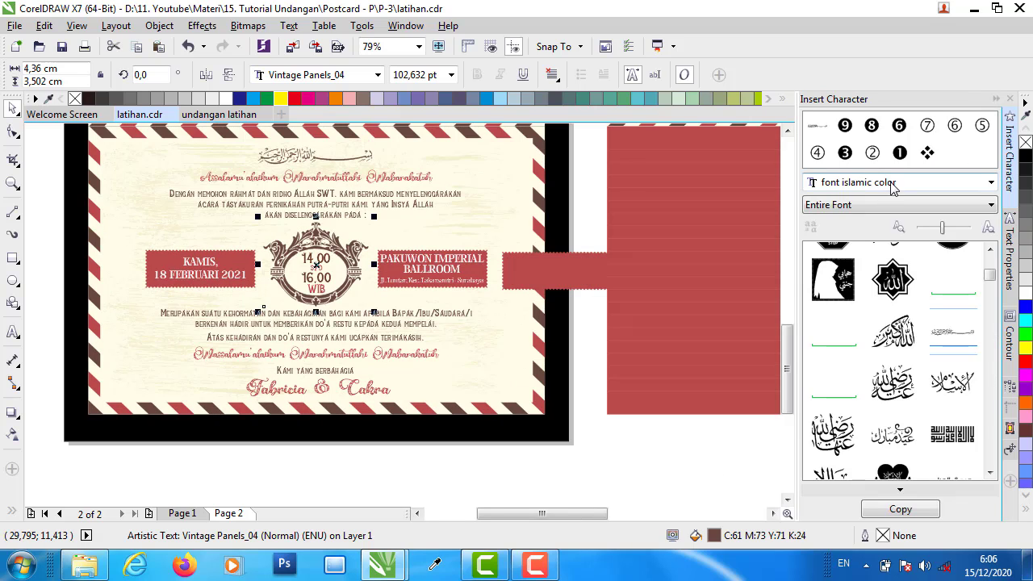
pyautogui.click(893, 184)
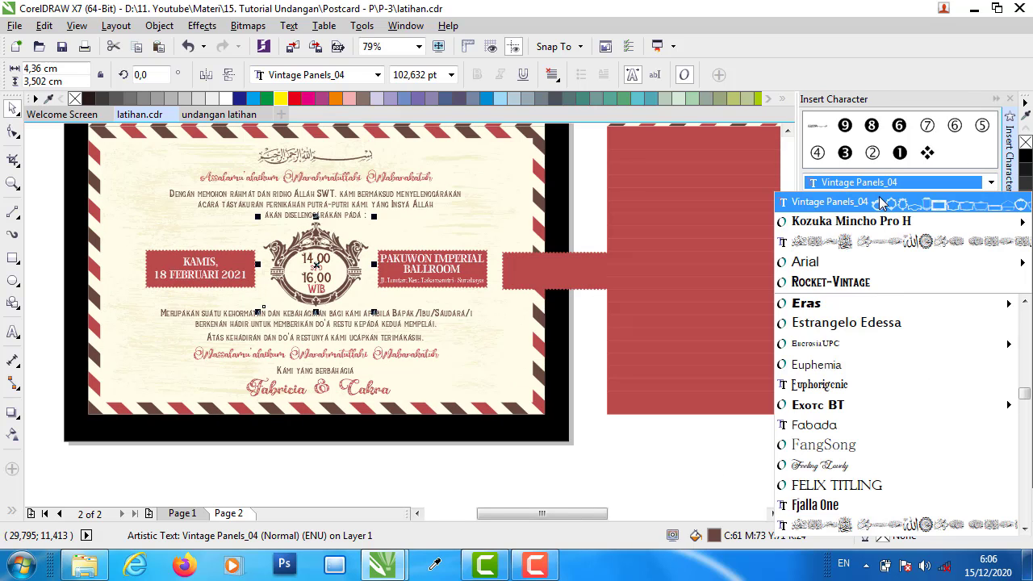
pyautogui.click(871, 204)
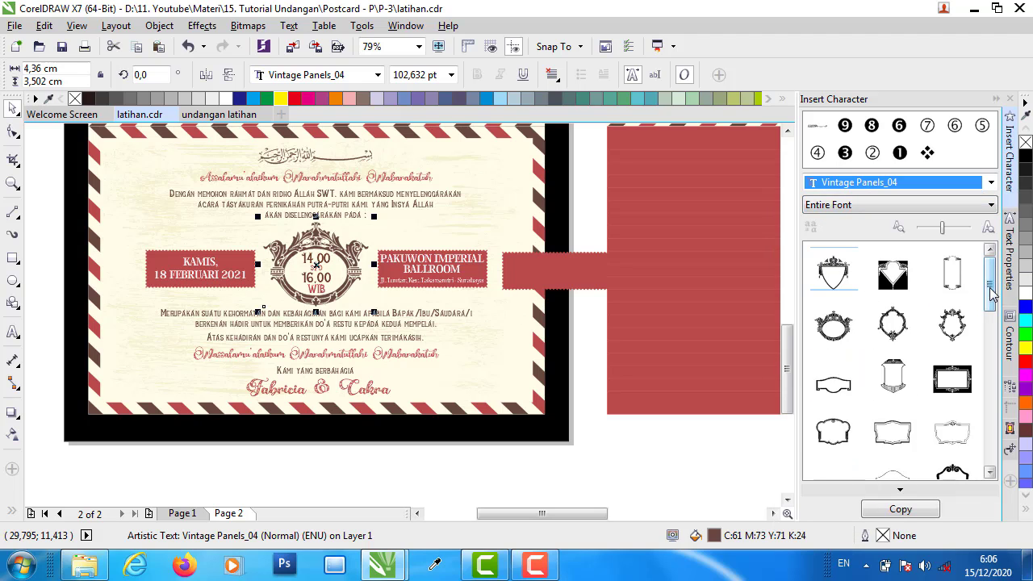
# - Insert the ornate oval frame glyph from Vintage Panels_04 and enlarge it to about 3.6 cm wide near the red panel's lower corner
pyautogui.moveTo(989, 284); pyautogui.dragTo(986, 322)
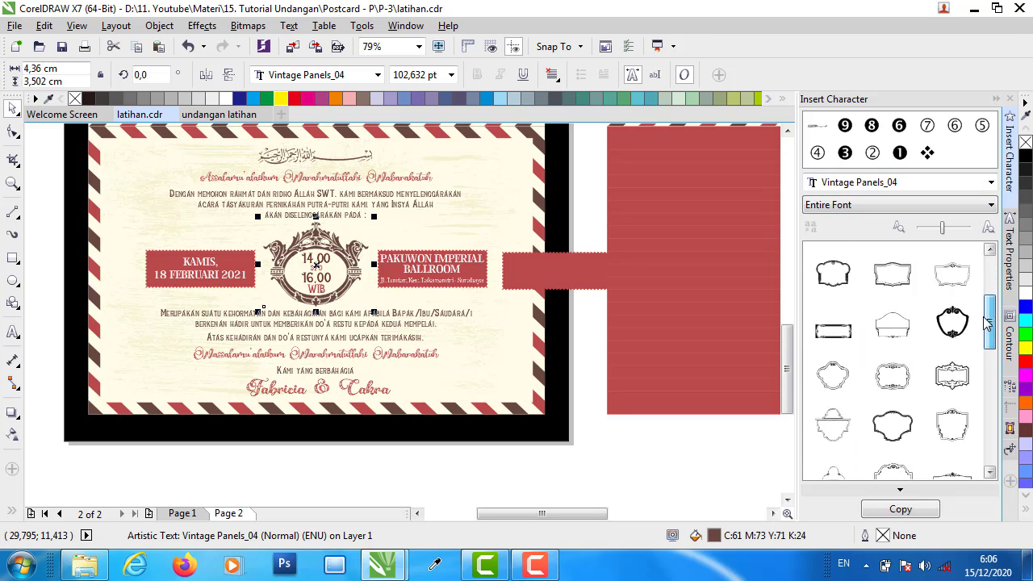
pyautogui.scroll(-1, 986, 322)
pyautogui.scroll(-1, 986, 323)
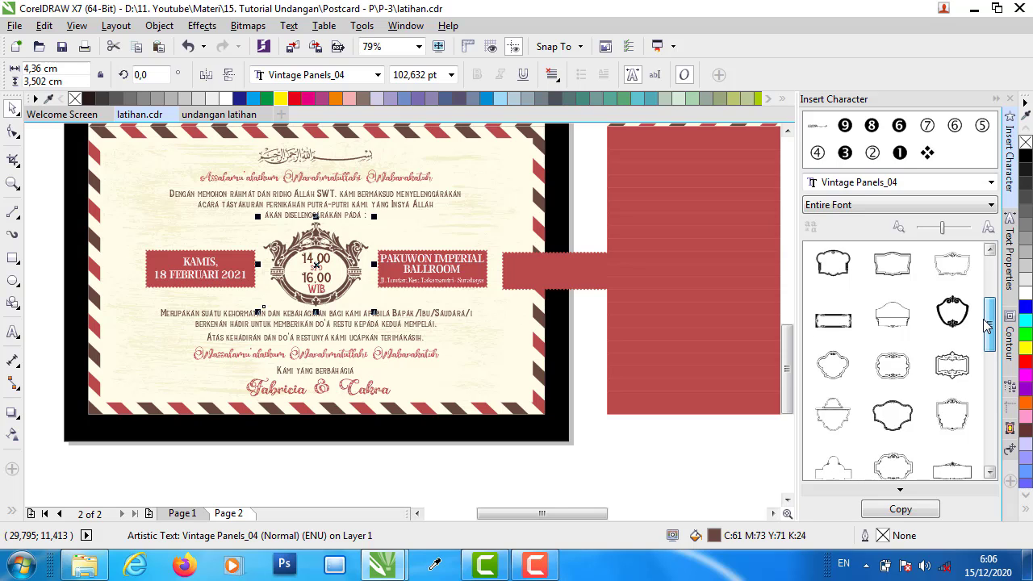
pyautogui.scroll(-1, 986, 323)
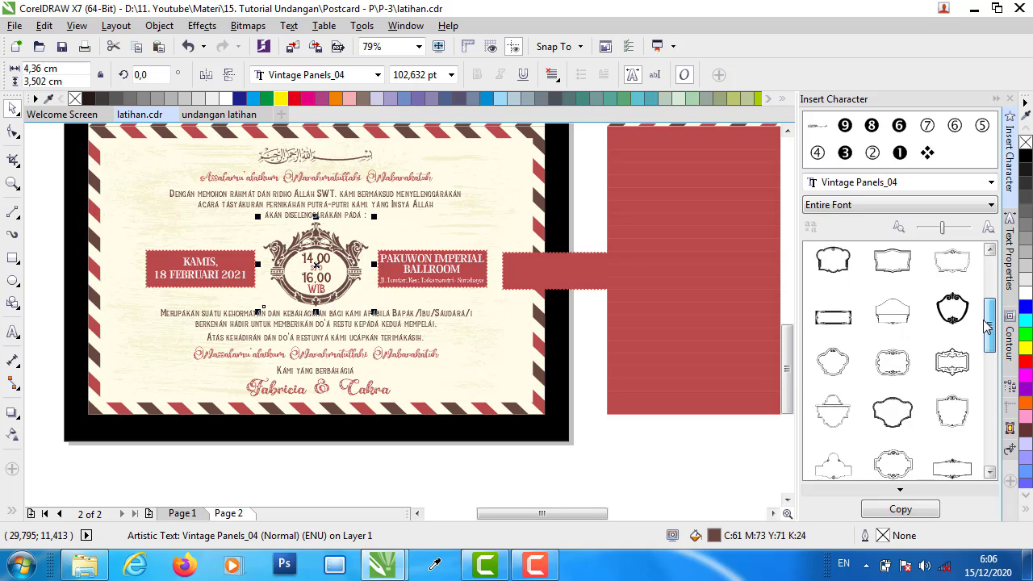
pyautogui.scroll(-3, 986, 322)
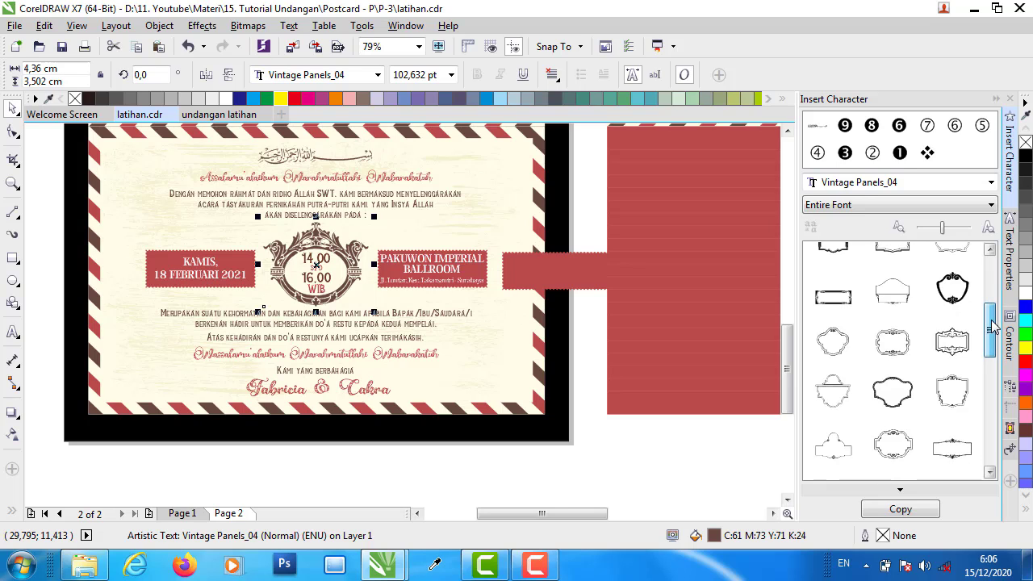
pyautogui.moveTo(992, 325); pyautogui.dragTo(632, 323)
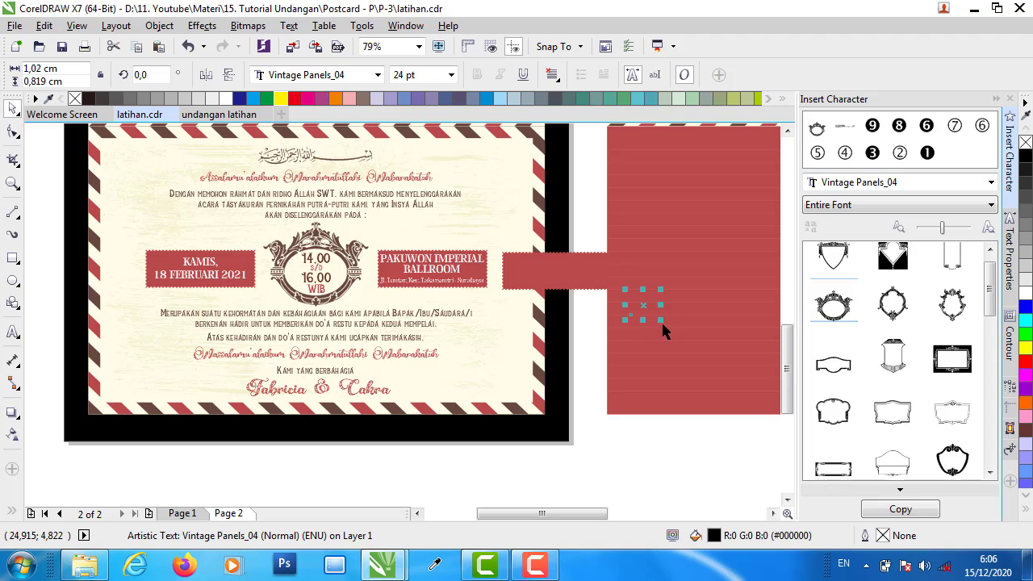
pyautogui.moveTo(709, 353); pyautogui.dragTo(634, 409)
# - Order the red location panel behind the oval frame and move the frame onto the panel beside the map
pyautogui.click(708, 407)
pyautogui.rightClick(709, 407)
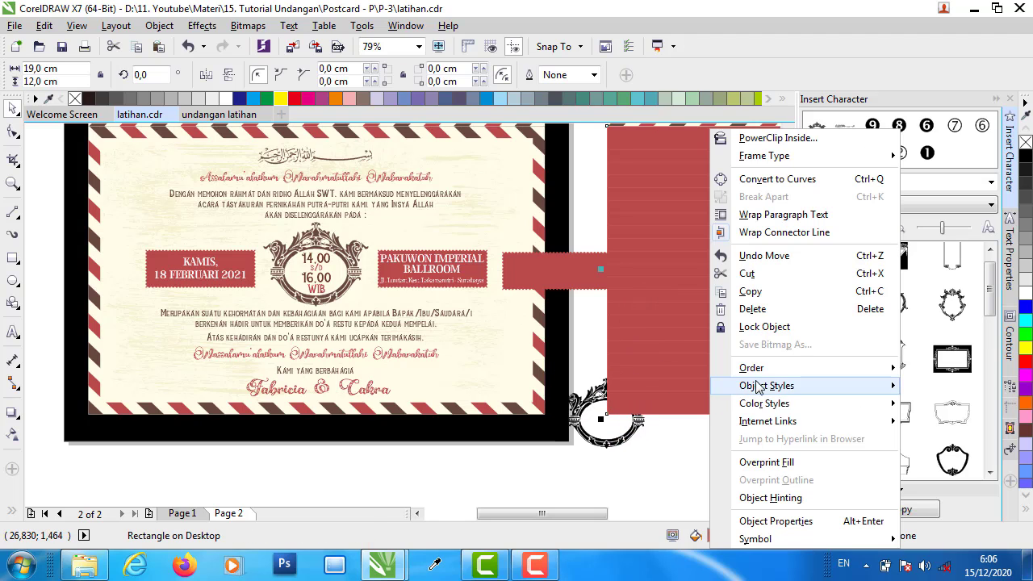
pyautogui.moveTo(756, 369)
pyautogui.click(595, 484)
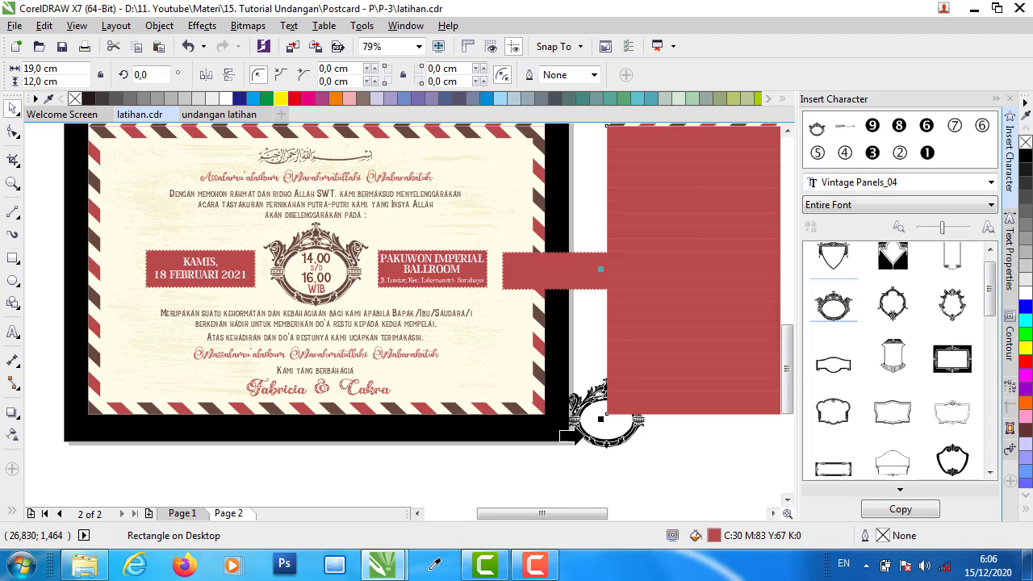
pyautogui.click(600, 419)
pyautogui.moveTo(602, 418); pyautogui.dragTo(680, 300)
pyautogui.scroll(-3, 503, 410)
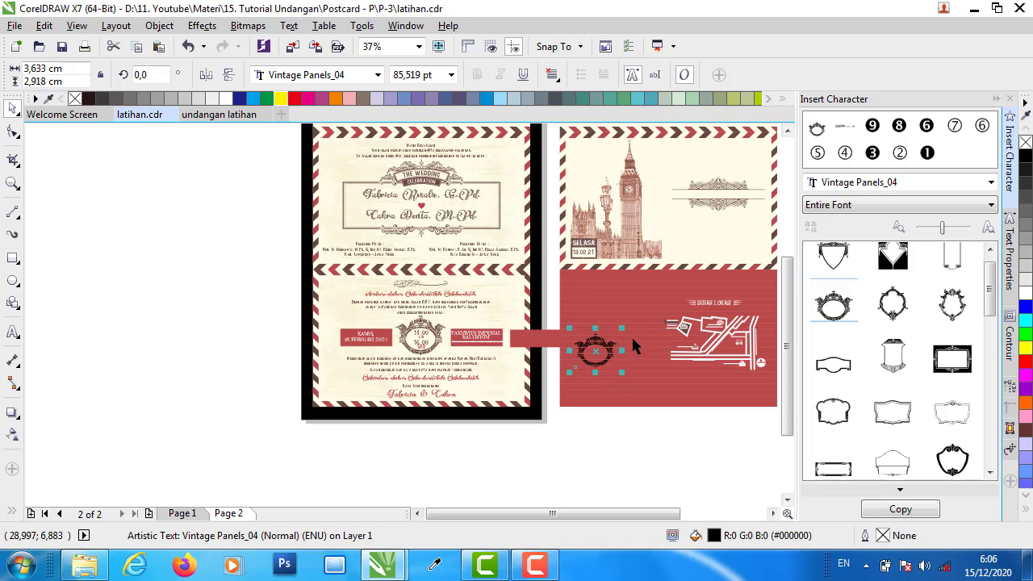
# - Enlarge the ornate oval frame to about 5.5 cm wide and move it over the reference's location label
pyautogui.moveTo(622, 326); pyautogui.dragTo(642, 310)
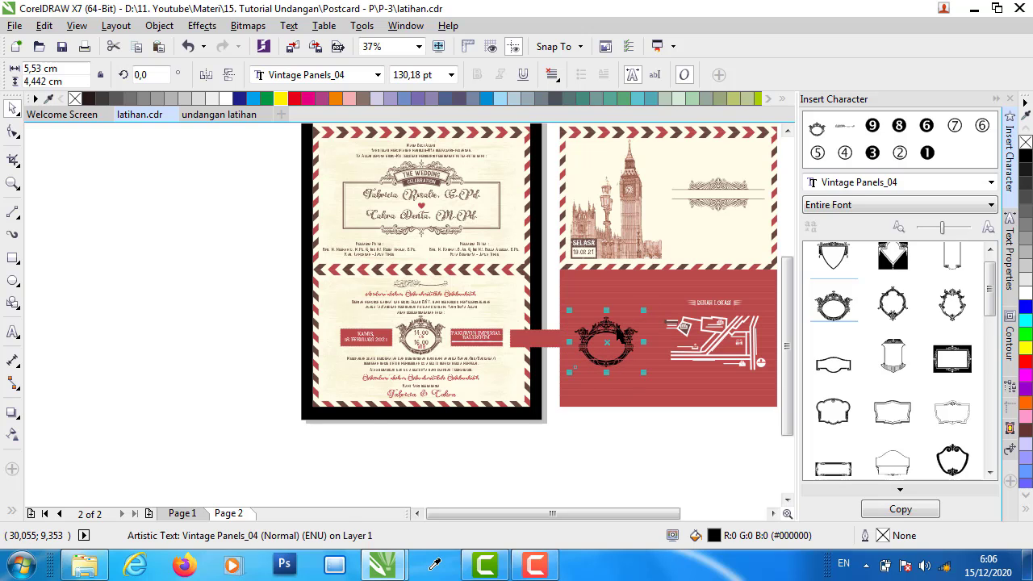
pyautogui.moveTo(573, 367); pyautogui.dragTo(456, 363)
pyautogui.scroll(2, 446, 343)
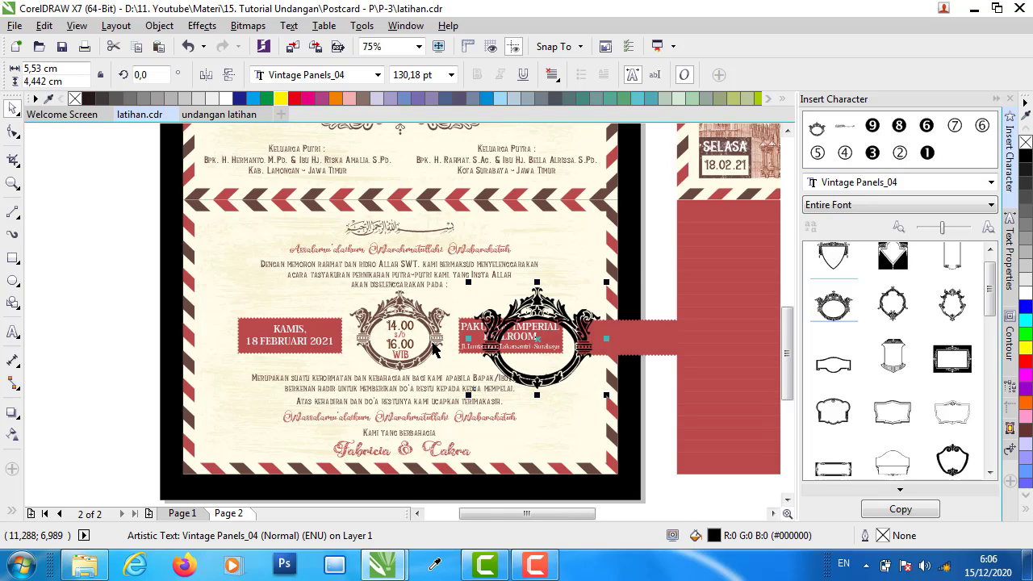
# - Check the font of the event time text inside the reference's oval frame, close the character list, and deselect the text
pyautogui.scroll(1, 434, 348)
pyautogui.click(385, 321)
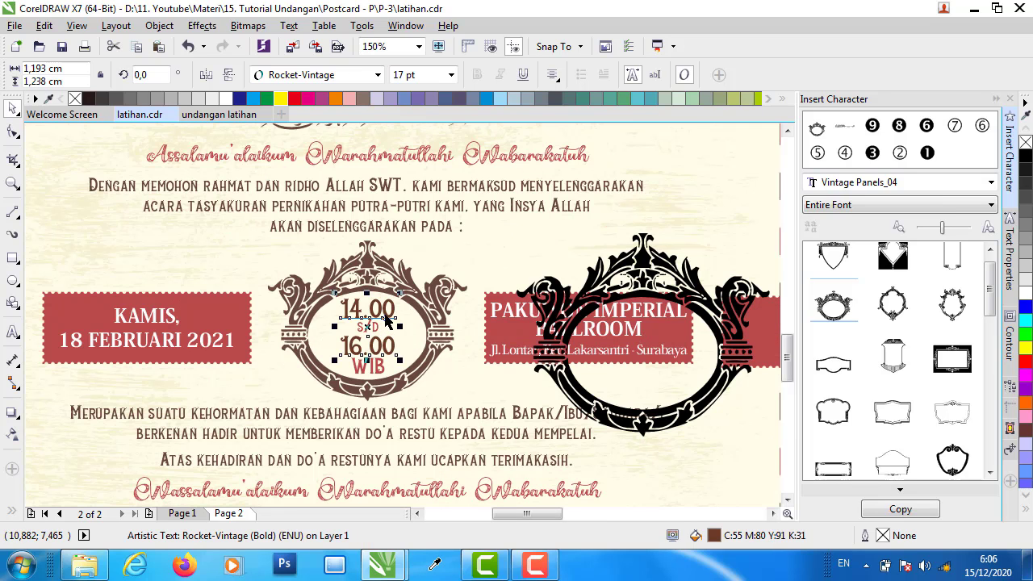
pyautogui.click(996, 99)
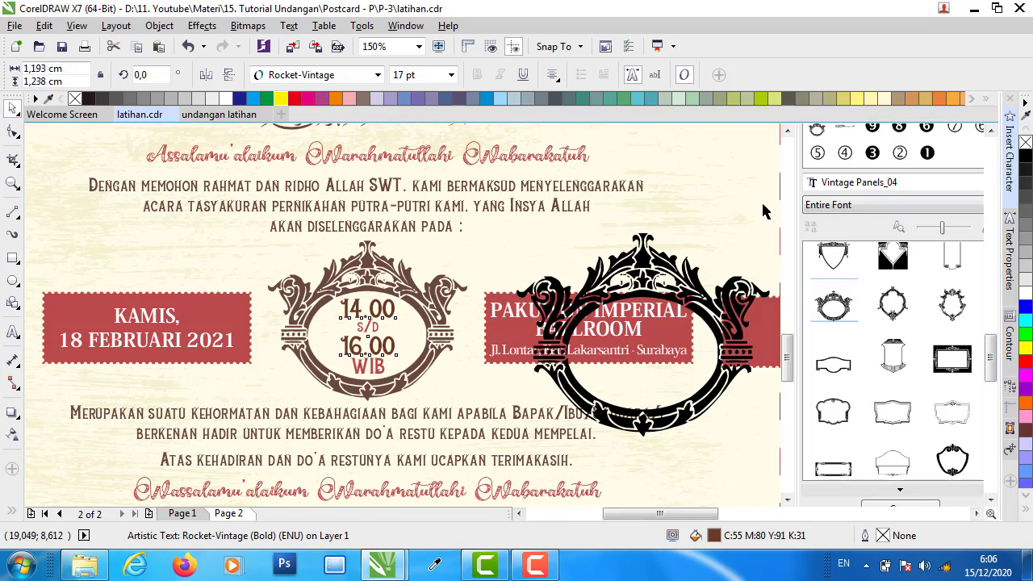
pyautogui.scroll(-1, 500, 339)
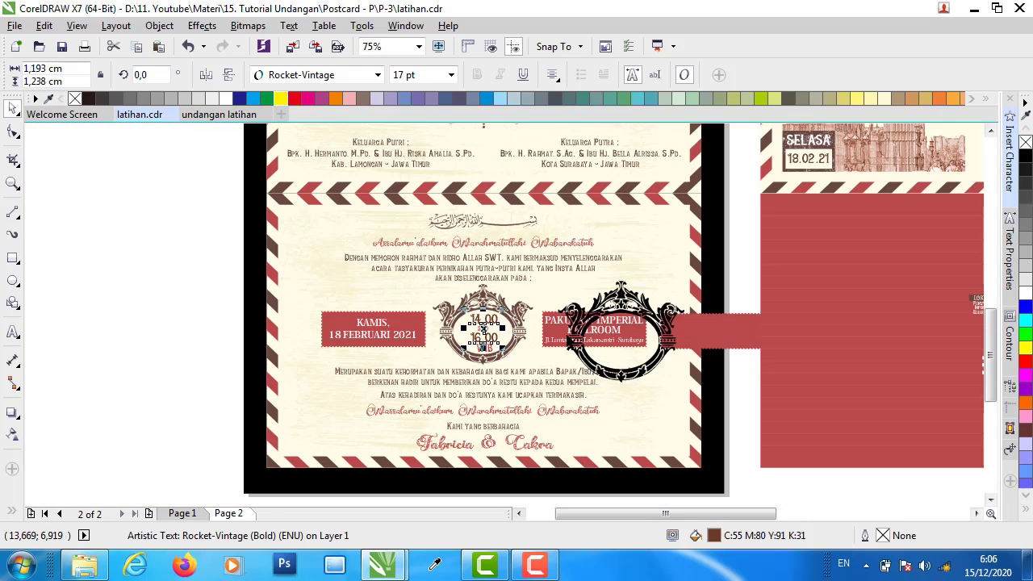
pyautogui.click(735, 272)
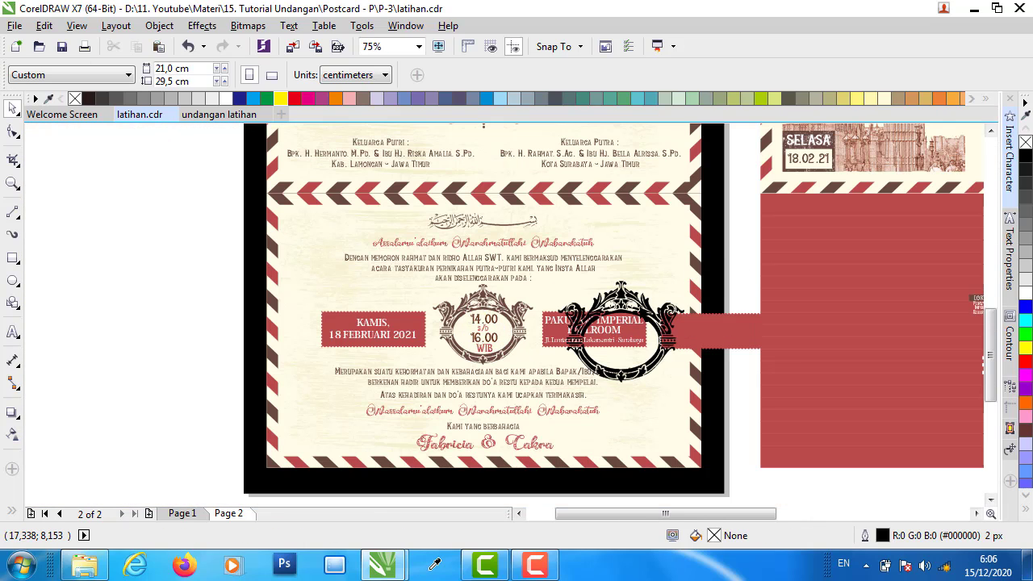
# - Delete the inserted oval frame and the red location panel beside the reference design
pyautogui.click(641, 312)
pyautogui.press('Delete')
pyautogui.click(719, 331)
pyautogui.press('Escape')
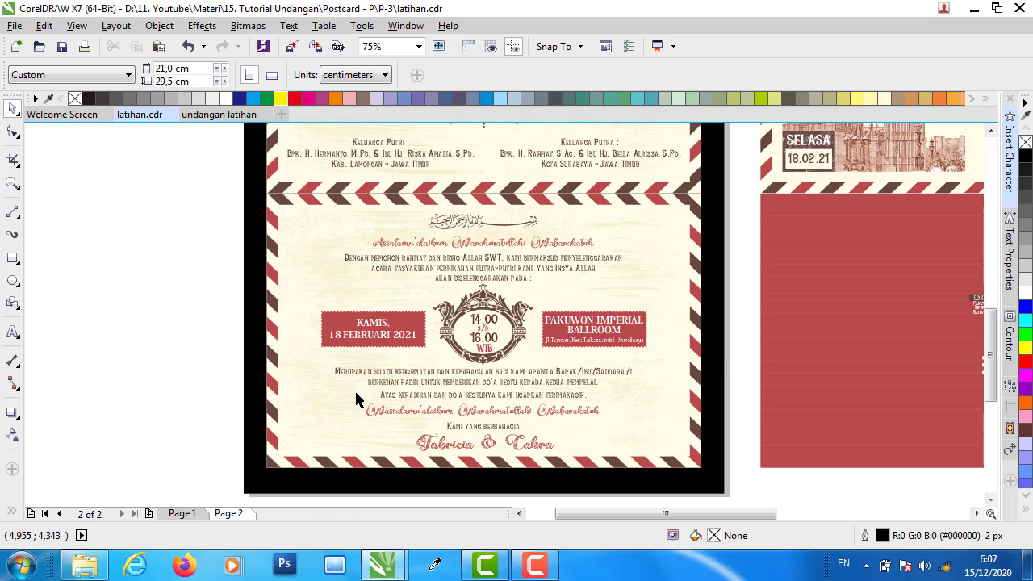
# - Check the font of the closing paragraph text in the reference's lower half and deselect it
pyautogui.scroll(-1, 427, 399)
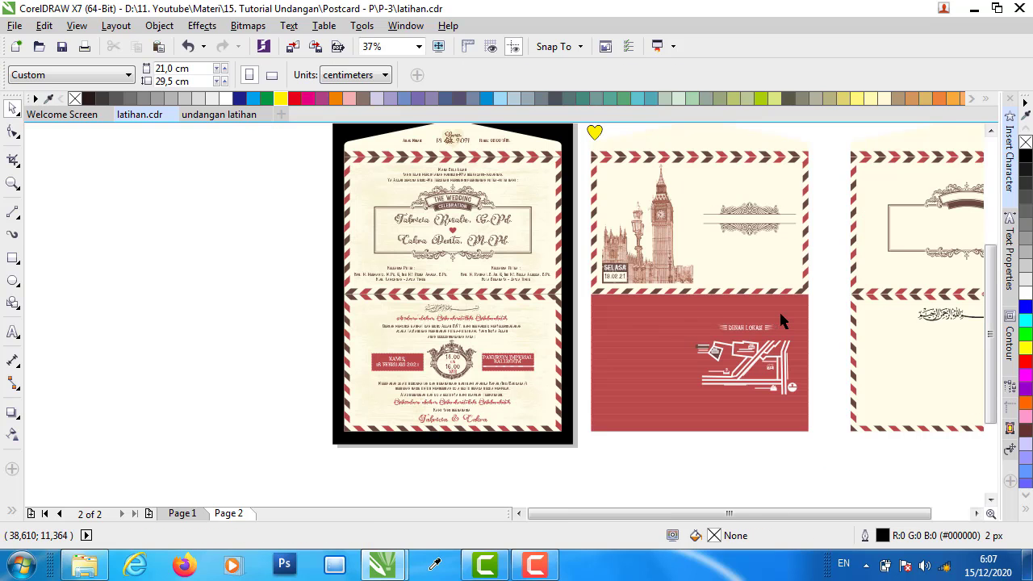
pyautogui.click(975, 513)
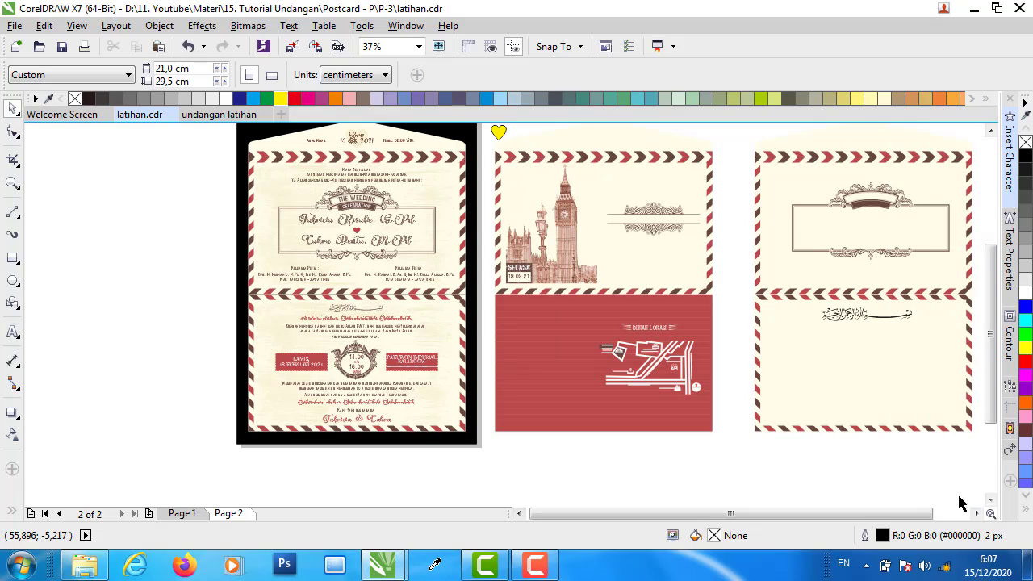
pyautogui.moveTo(858, 358); pyautogui.dragTo(716, 334)
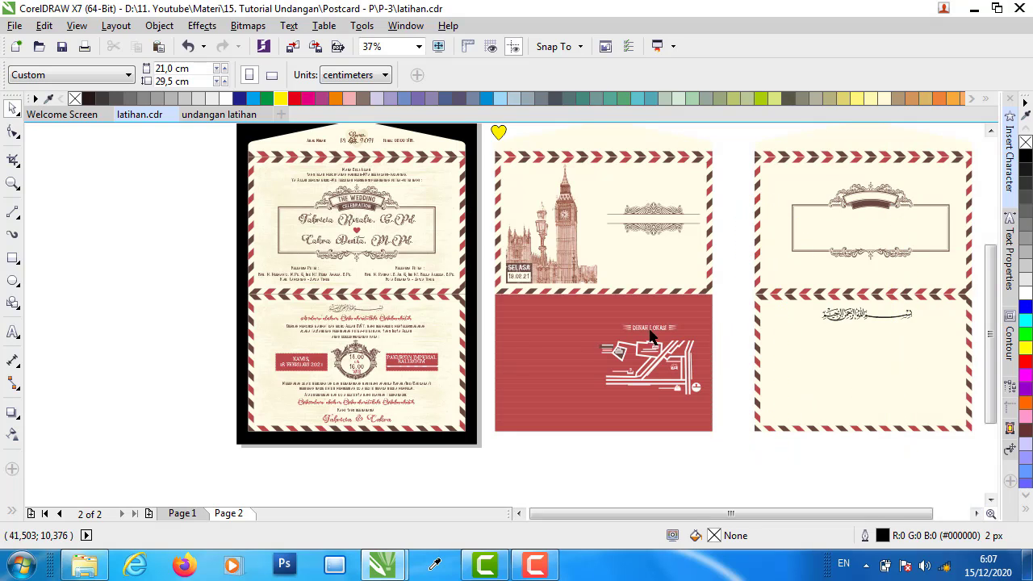
pyautogui.click(378, 333)
pyautogui.click(379, 395)
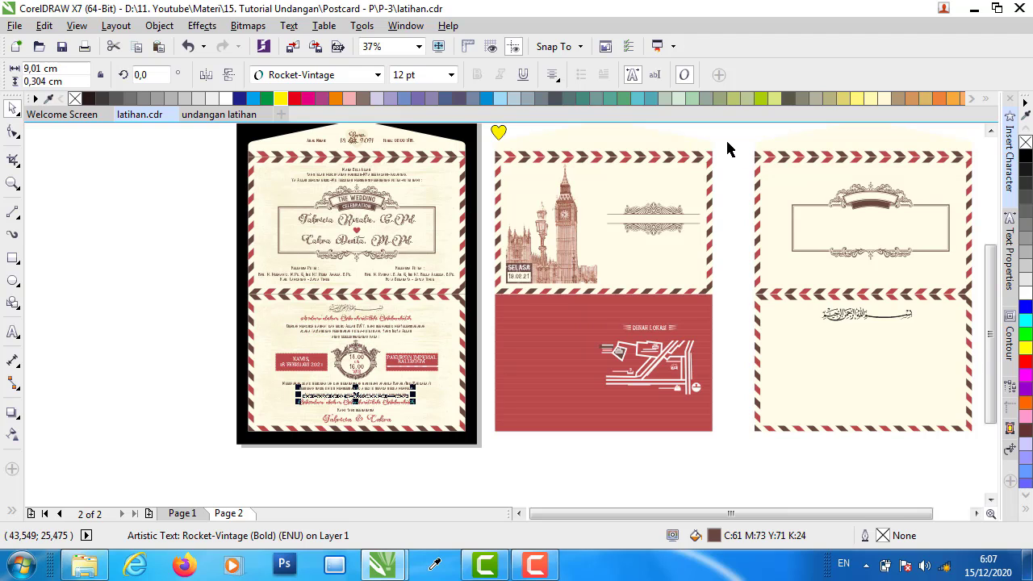
pyautogui.click(730, 143)
# - Delete both practice bases and the yellow heart beside the page 2 design
pyautogui.scroll(-2, 634, 409)
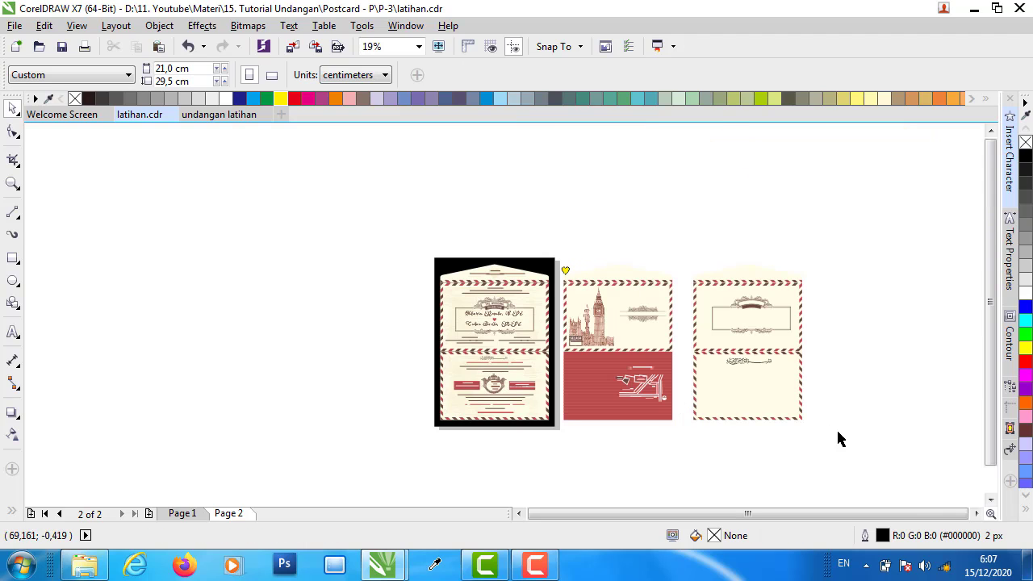
pyautogui.moveTo(734, 291); pyautogui.dragTo(556, 207)
pyautogui.press('Delete')
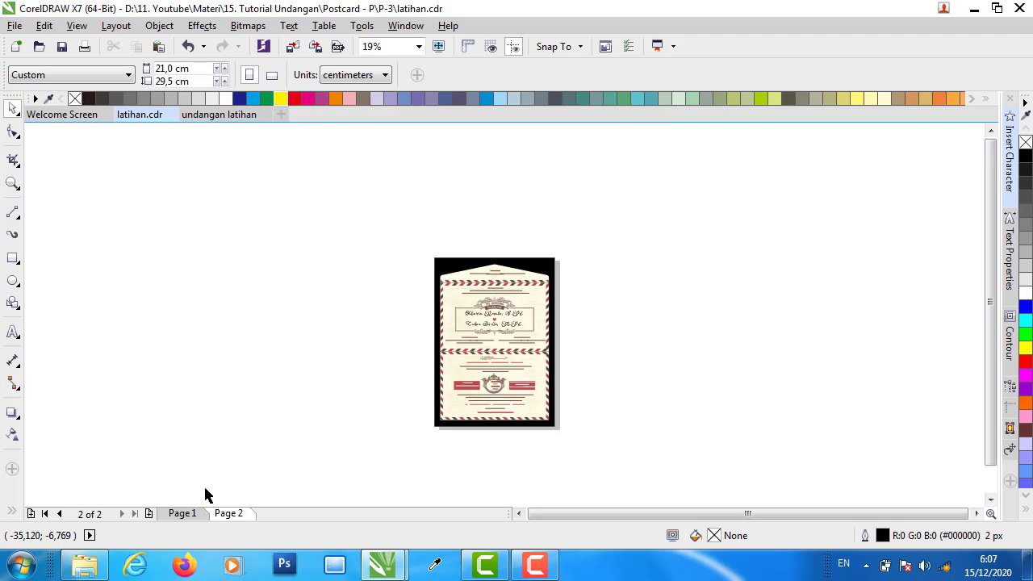
# - Switch to page 1 and delete the black background rectangle behind the cover design
pyautogui.click(178, 513)
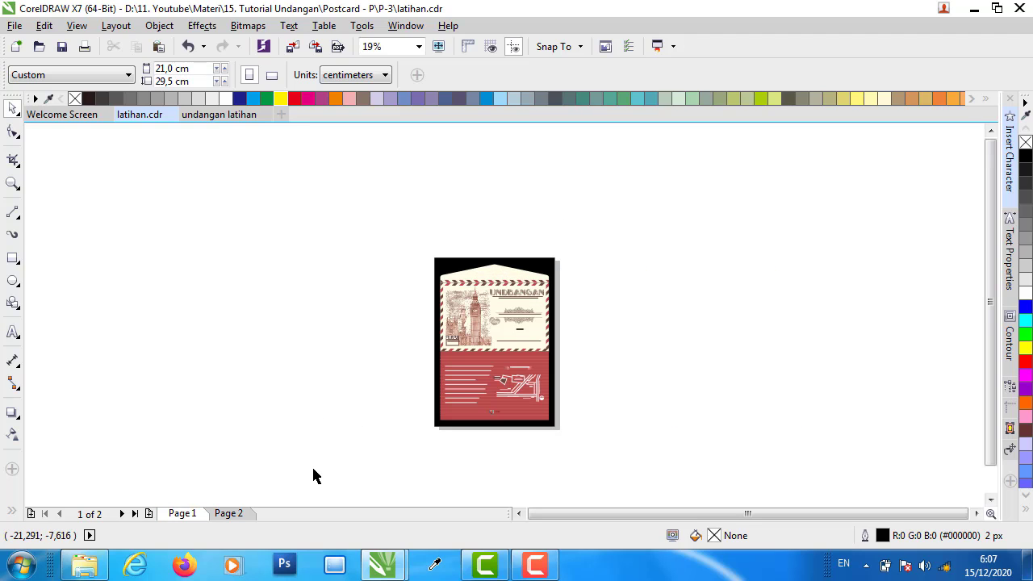
pyautogui.scroll(2, 523, 395)
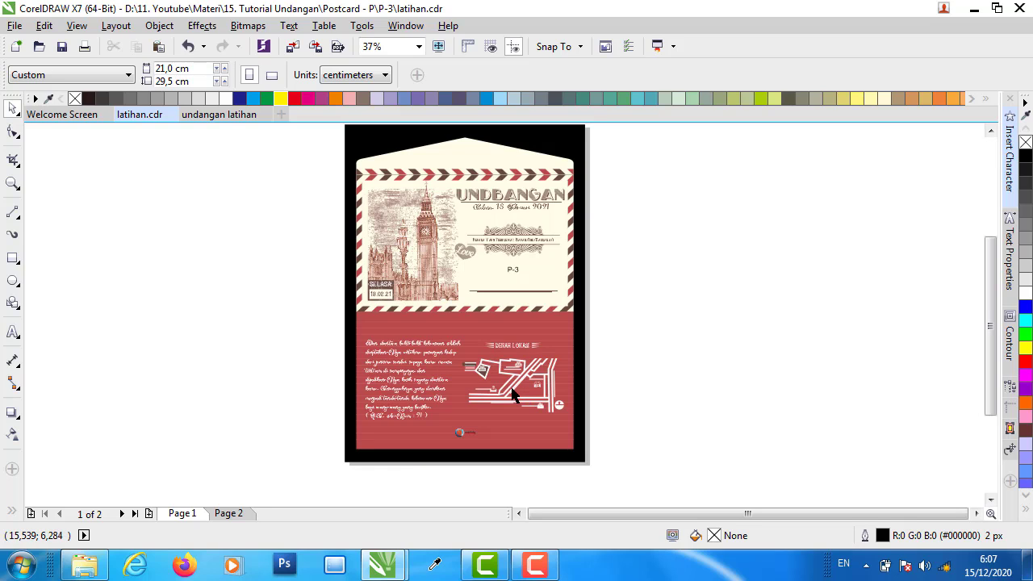
pyautogui.click(577, 141)
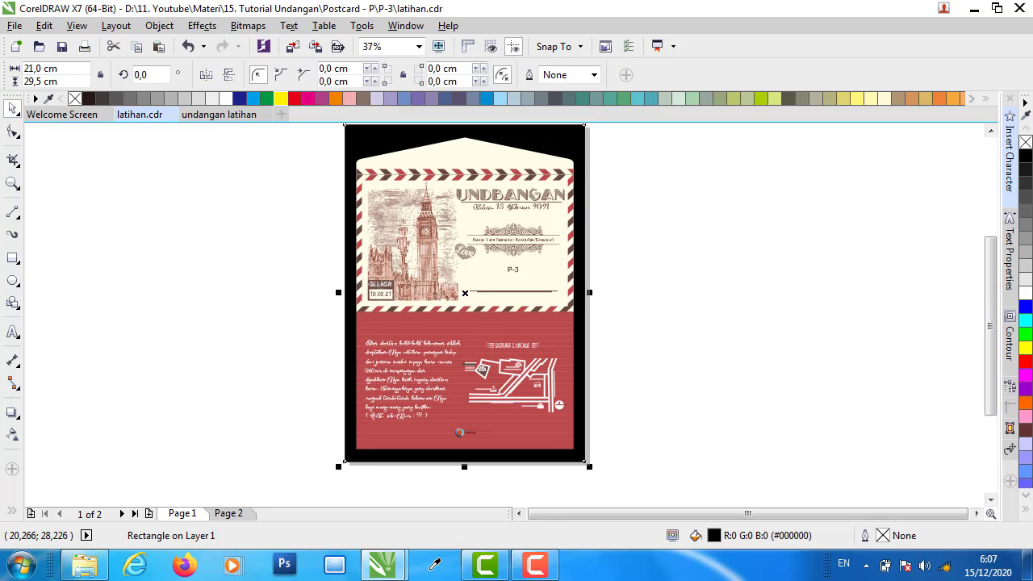
pyautogui.press('Delete')
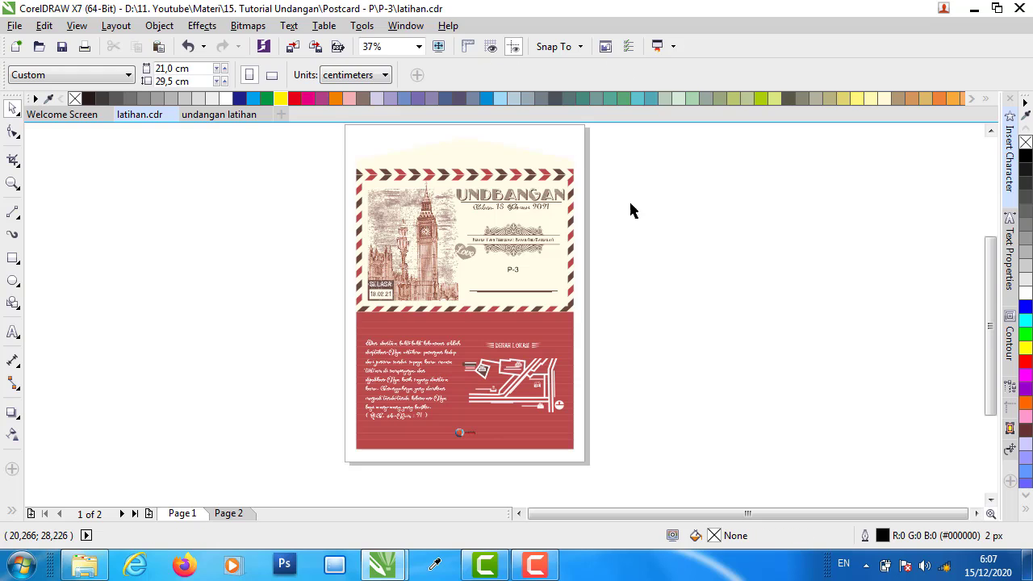
# - Group all objects of the page 1 cover design and deselect the group
pyautogui.moveTo(277, 484); pyautogui.dragTo(617, 127)
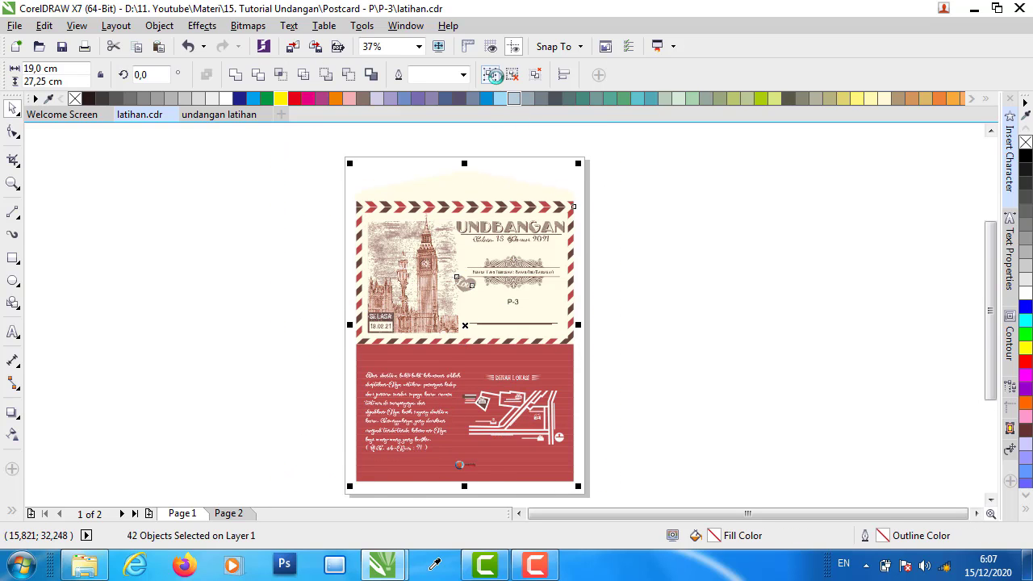
pyautogui.click(489, 74)
pyautogui.click(263, 197)
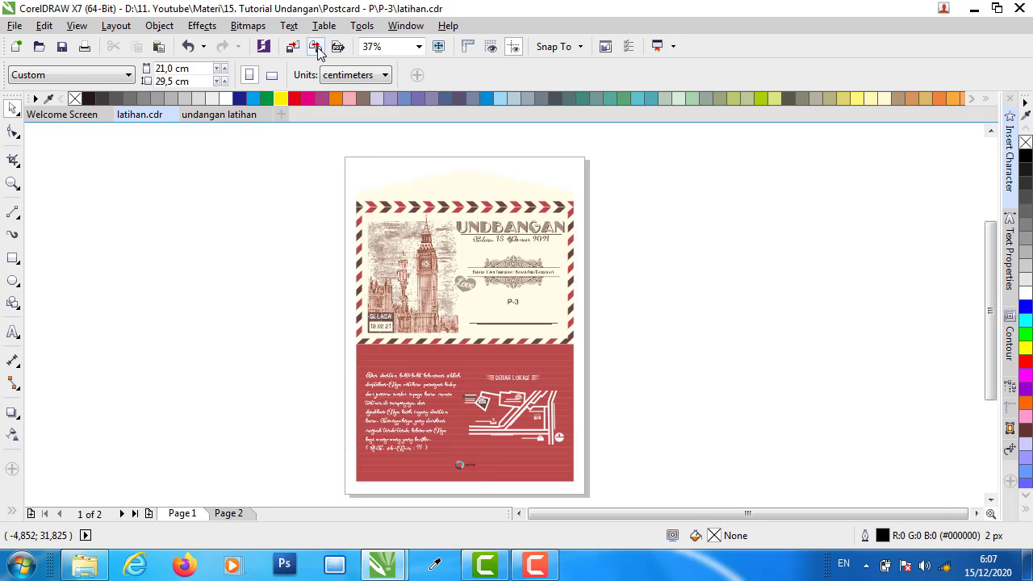
# - Start exporting the cover as a JPG - JPEG Bitmaps file named "cetak cover undangan" in the P-3 folder
pyautogui.click(316, 47)
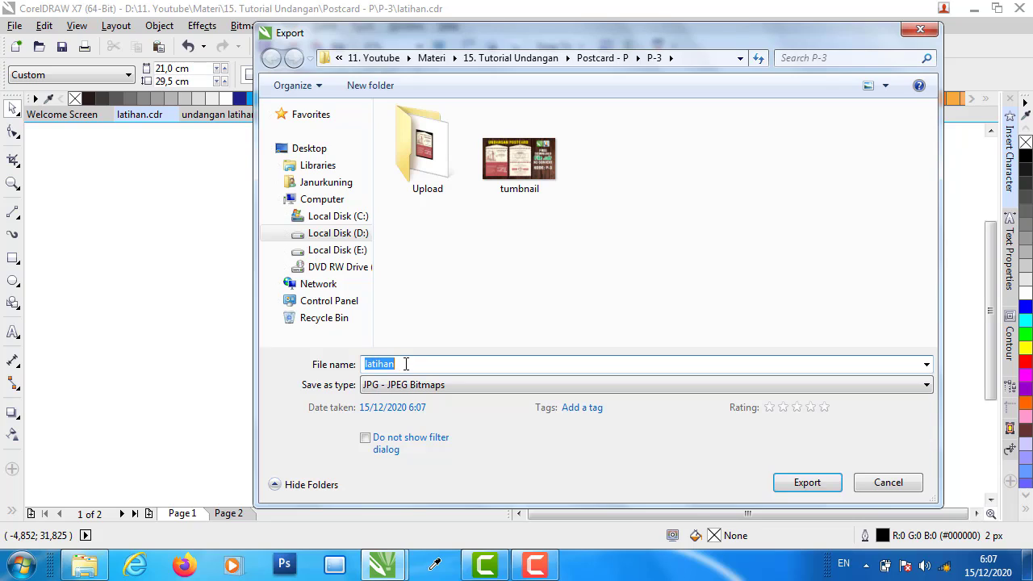
pyautogui.write('cetak cover undangan')
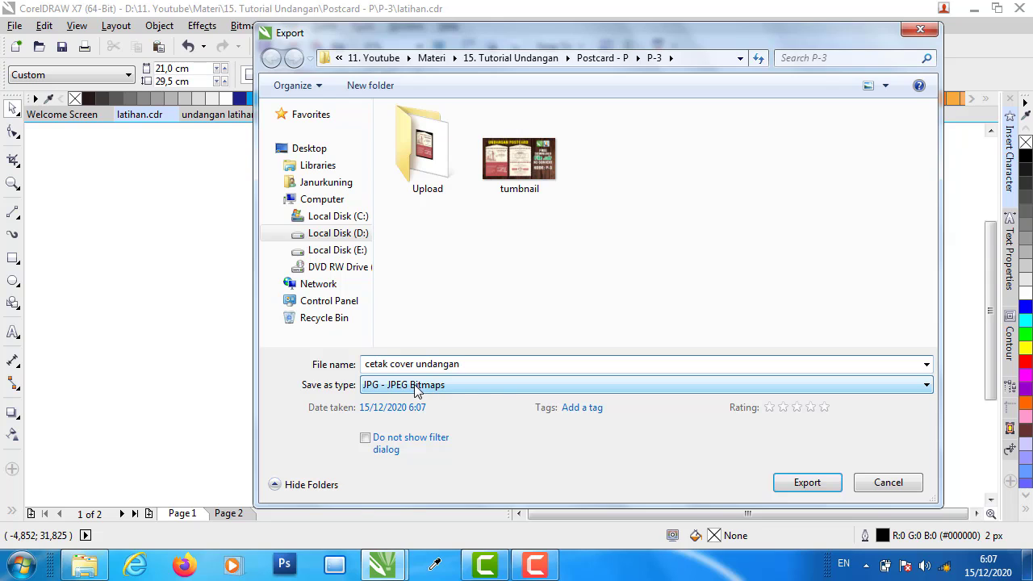
pyautogui.click(808, 482)
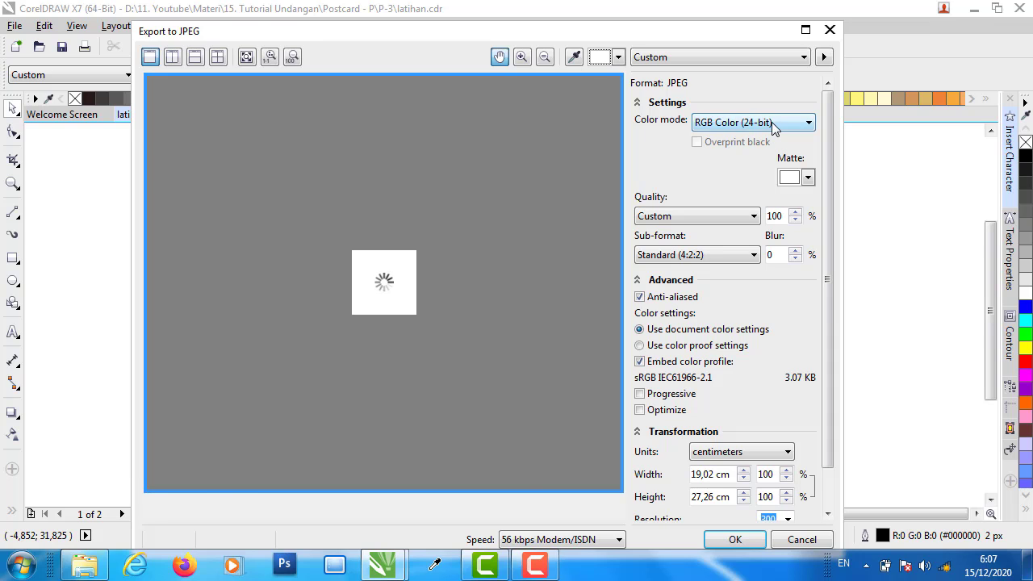
# - Set the JPEG color mode to CMYK Color (32-bit), review the size and resolution settings, and complete the export
pyautogui.click(771, 125)
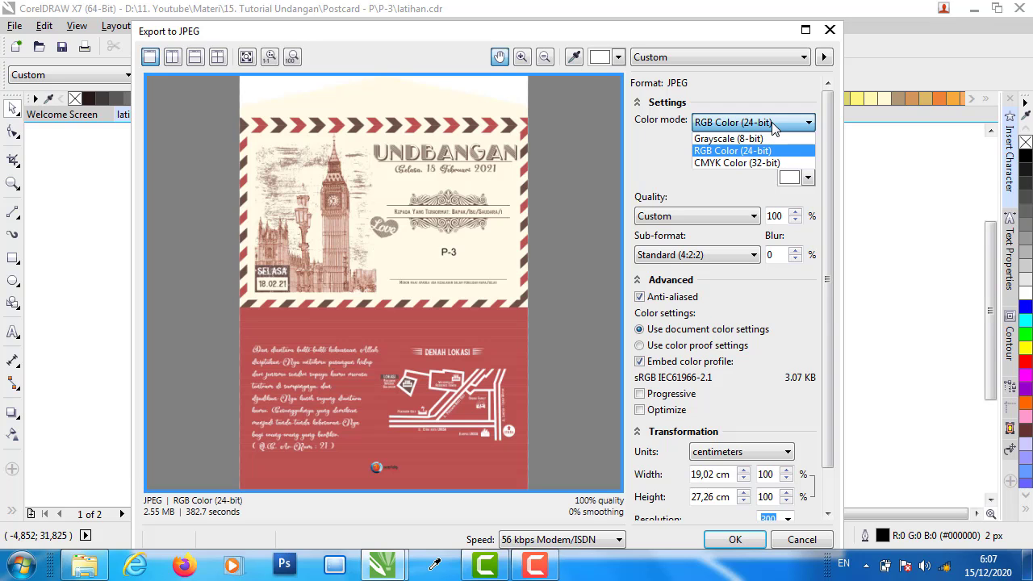
pyautogui.click(737, 161)
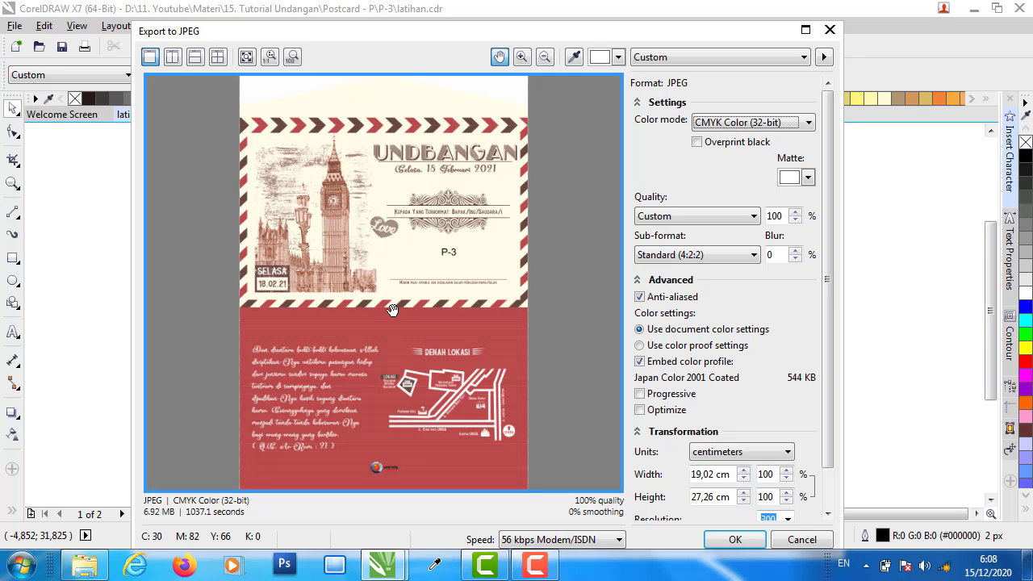
pyautogui.scroll(-2, 831, 410)
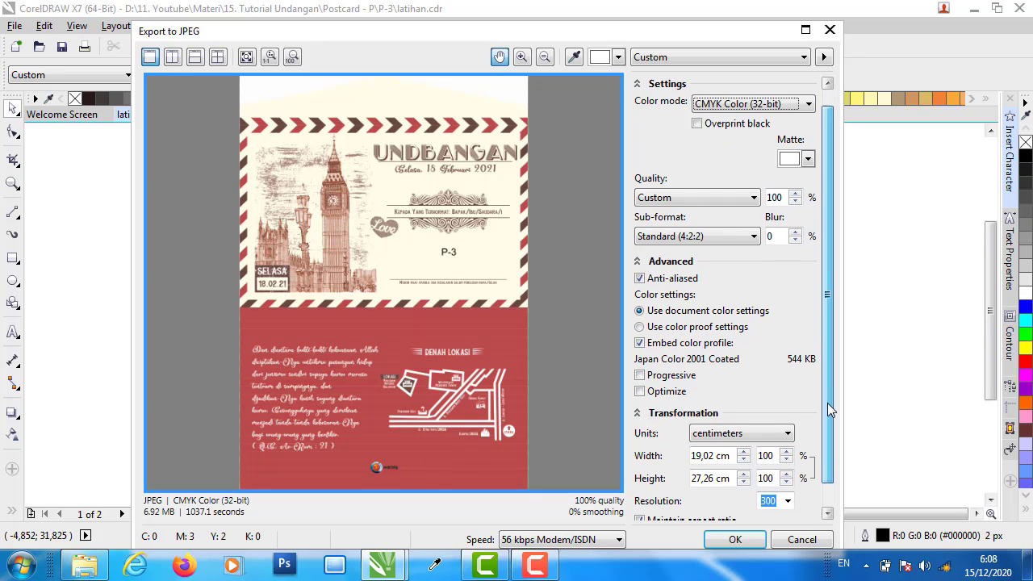
pyautogui.moveTo(827, 404); pyautogui.dragTo(826, 412)
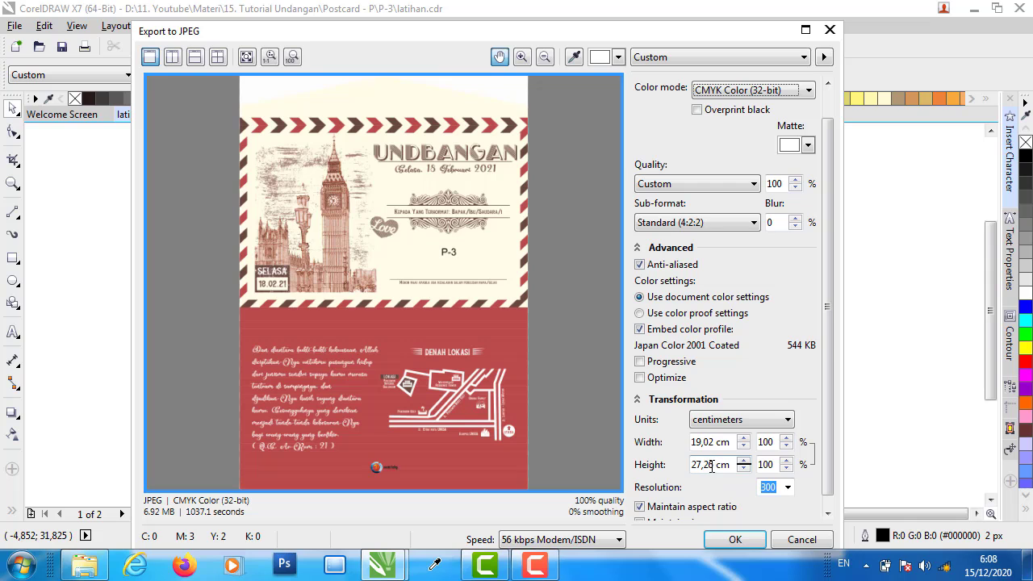
pyautogui.click(734, 540)
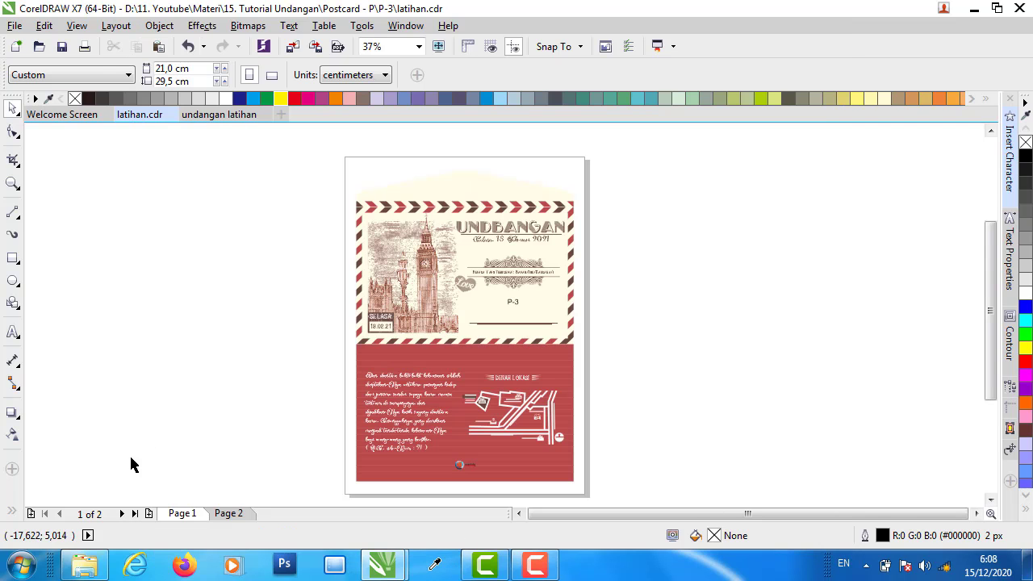
# - Switch to Windows Explorer and go up from the Vector folder to the P-3 folder
pyautogui.click(91, 567)
pyautogui.click(438, 353)
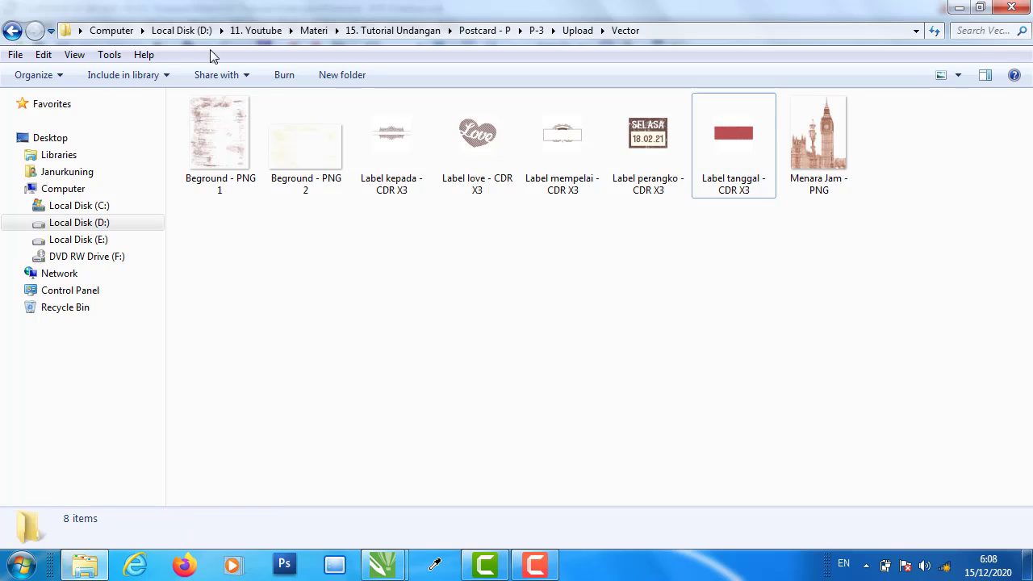
pyautogui.click(12, 31)
pyautogui.press('Right')
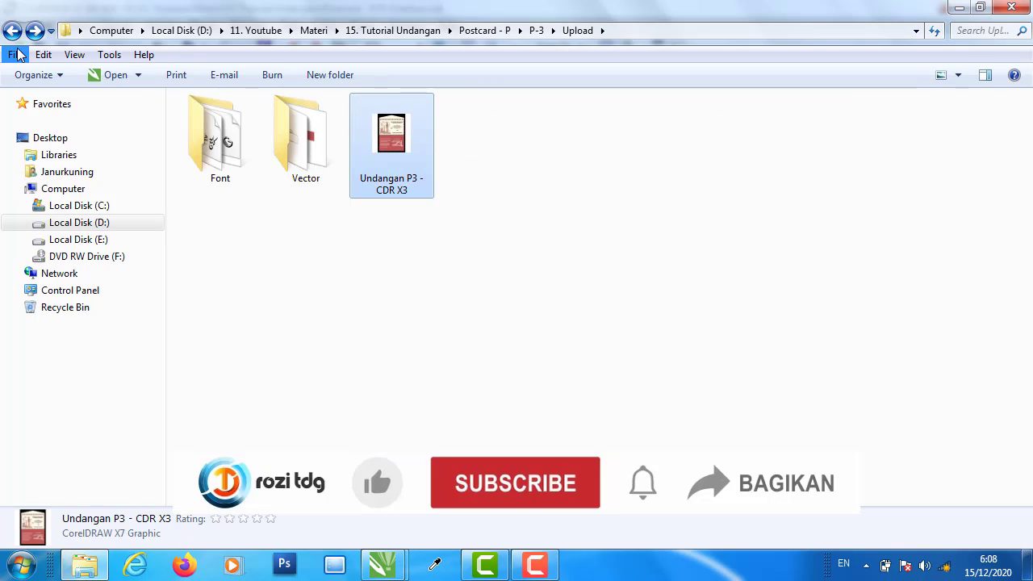
pyautogui.click(12, 32)
pyautogui.click(392, 297)
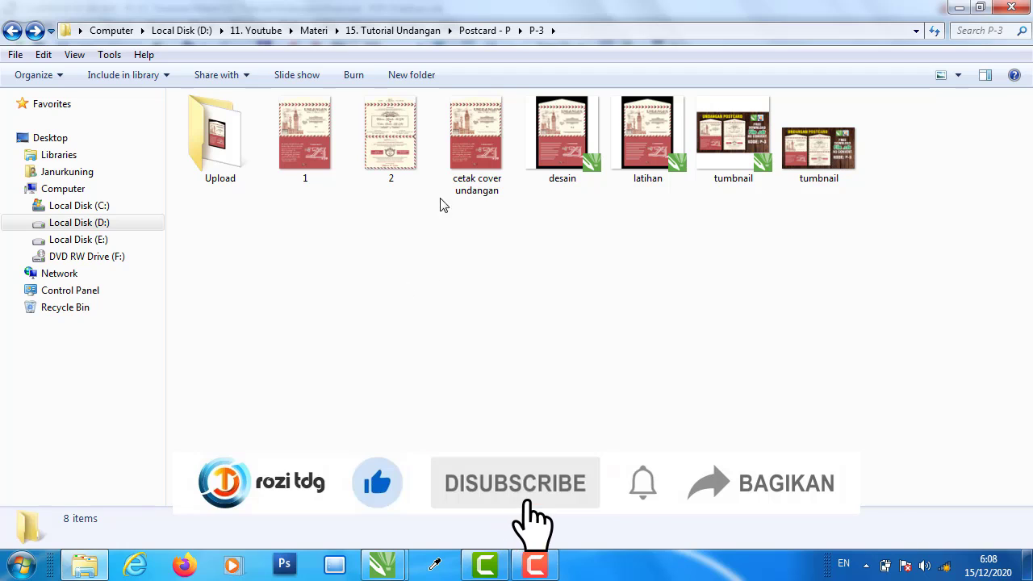
# - Open the exported "cetak cover undangan" image, inspect its artwork and upper flap up close, and close the viewer
pyautogui.click(468, 155)
pyautogui.doubleClick(477, 139)
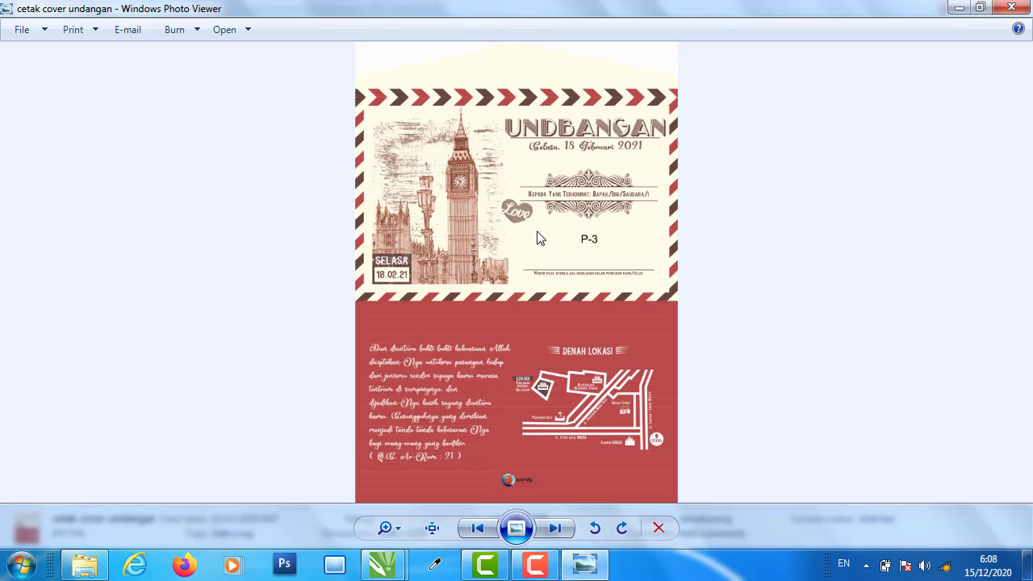
pyautogui.scroll(4, 534, 112)
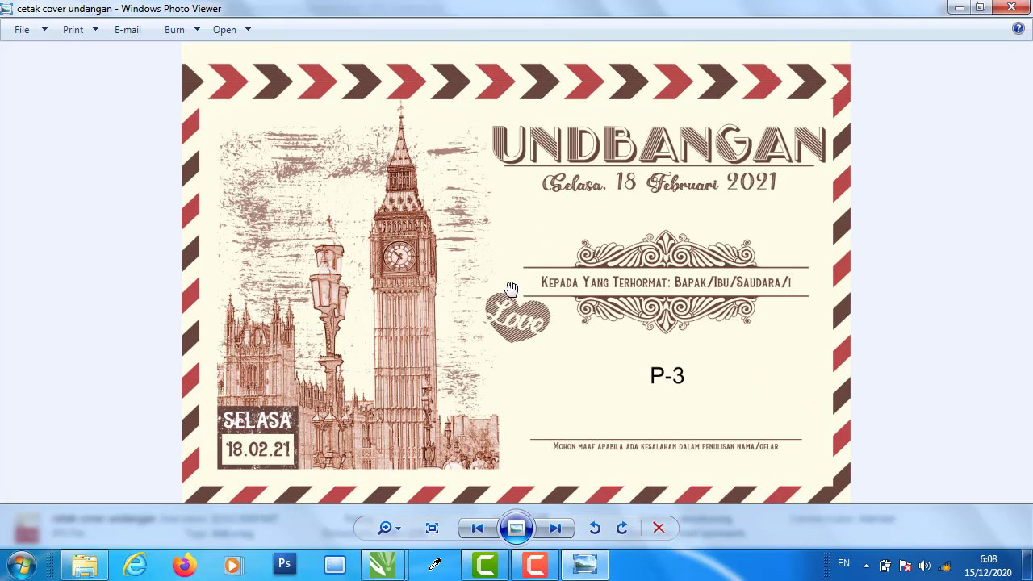
pyautogui.moveTo(555, 375); pyautogui.dragTo(460, 79)
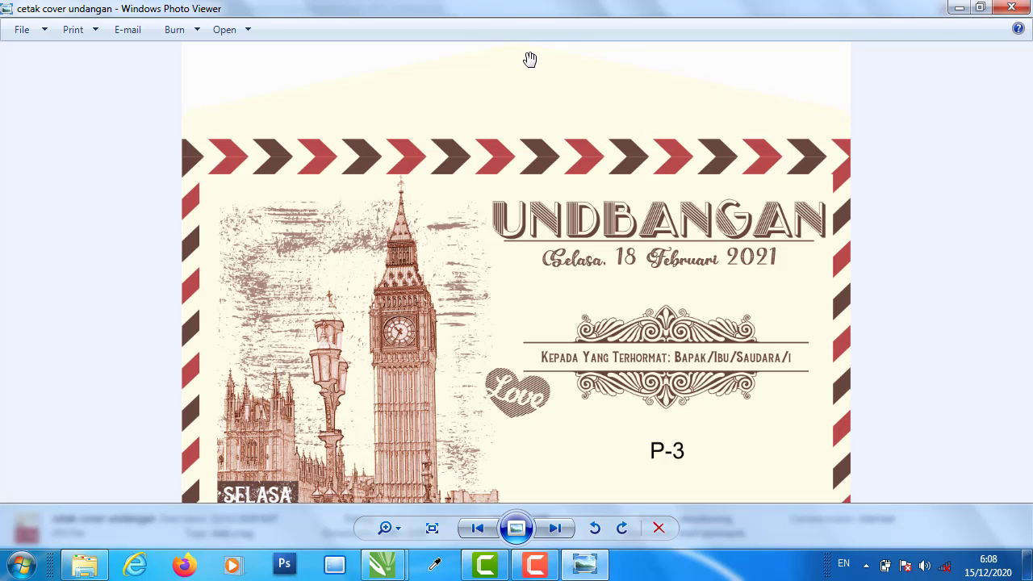
pyautogui.scroll(-3, 588, 187)
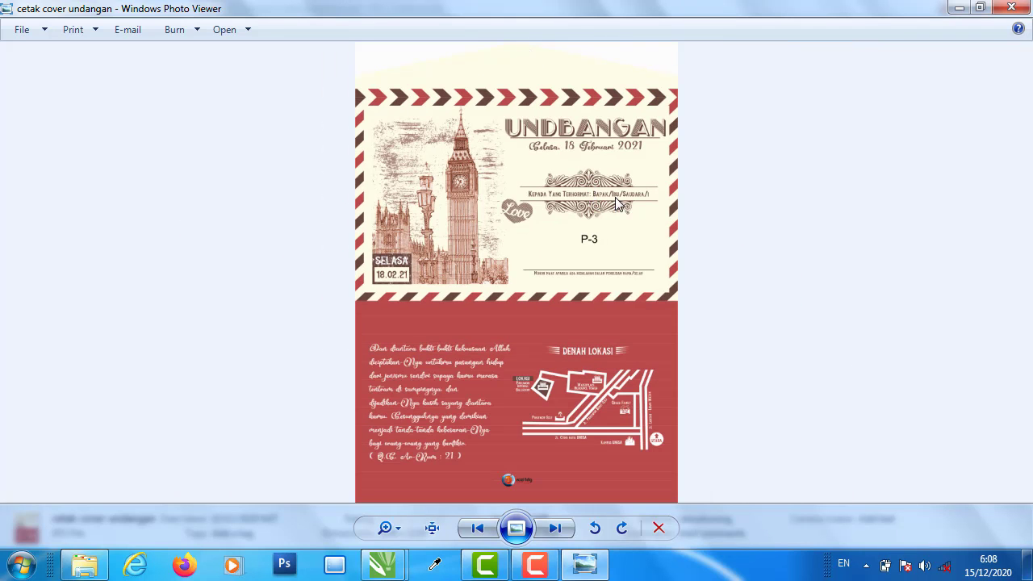
pyautogui.click(1011, 7)
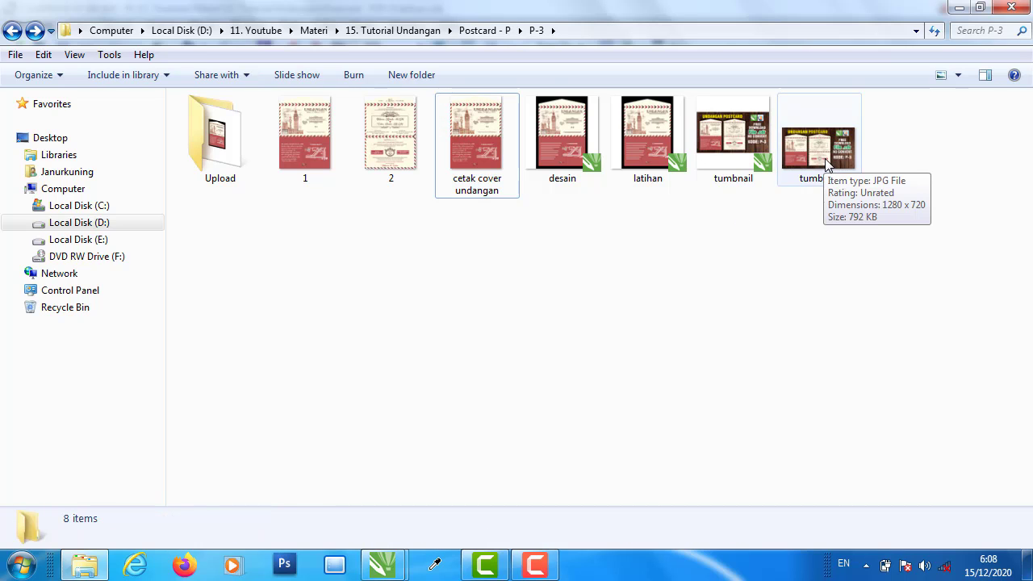
# - Open the "tumbnail" JPG image from the P-3 folder to view the finished postcard invitation
pyautogui.click(827, 162)
pyautogui.doubleClick(830, 160)
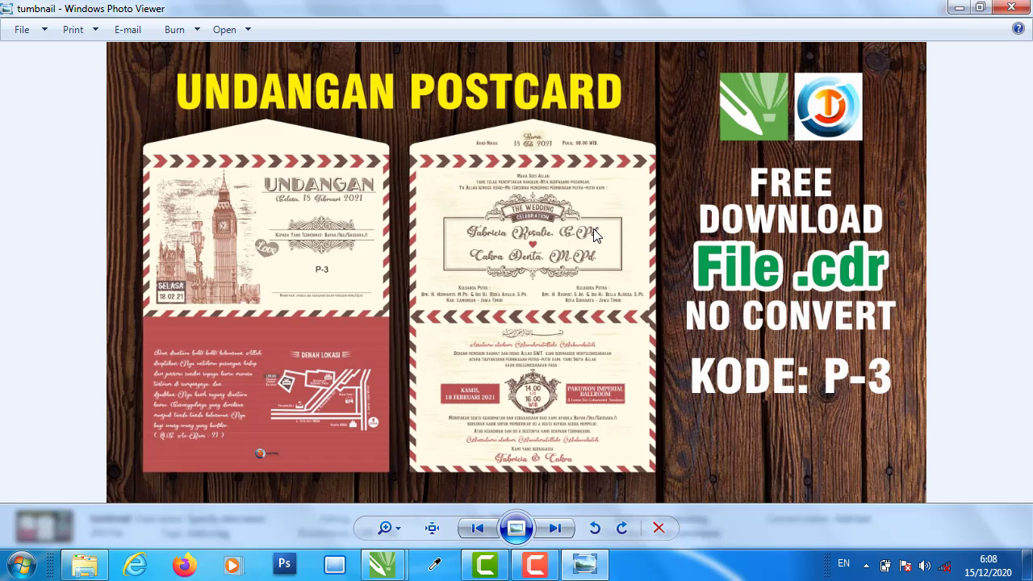